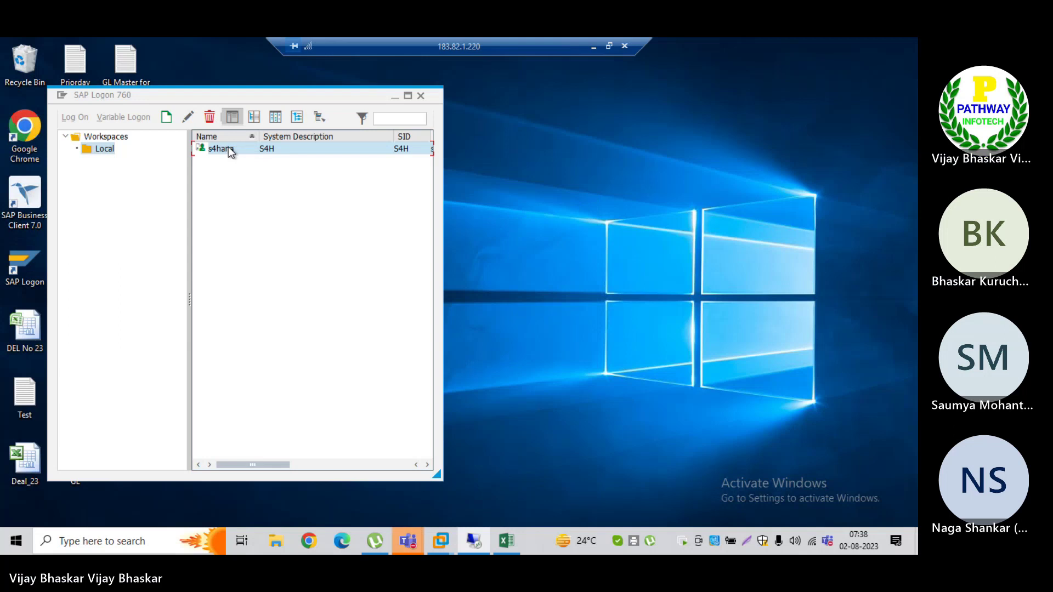
Step: Log on to the s4hana system in SAP Logon with the account password
double_click(227, 148)
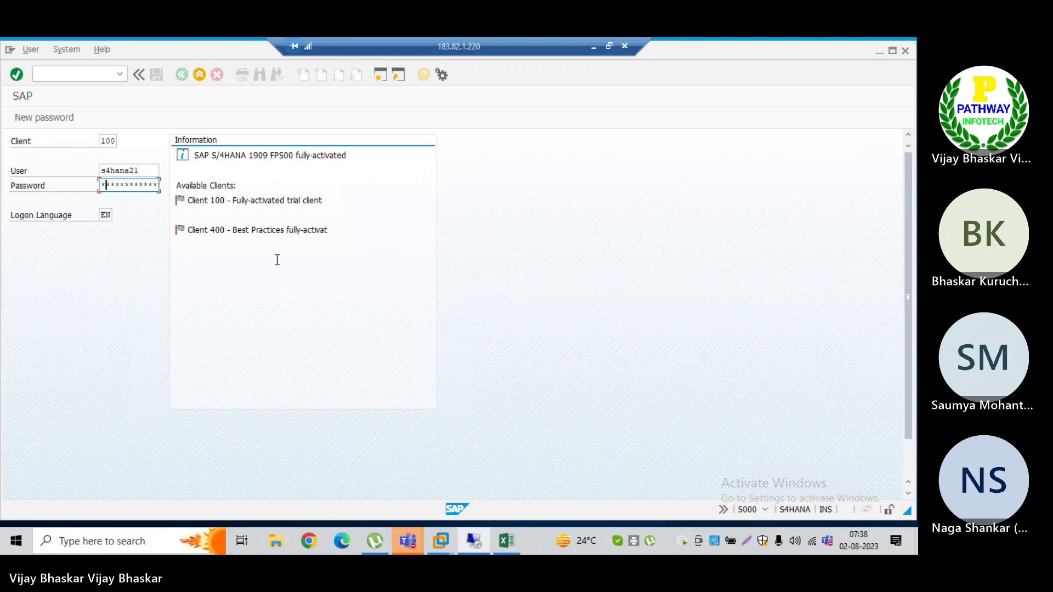
text(********)
key(Return)
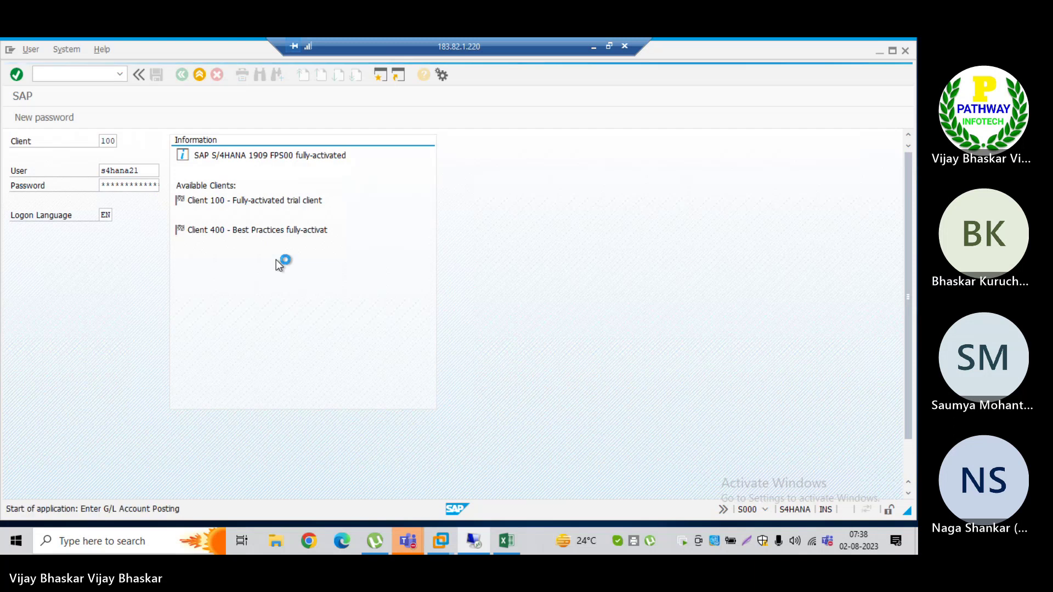
Step: Run /nspro to reach the Customizing: Execute Project screen
click(73, 70)
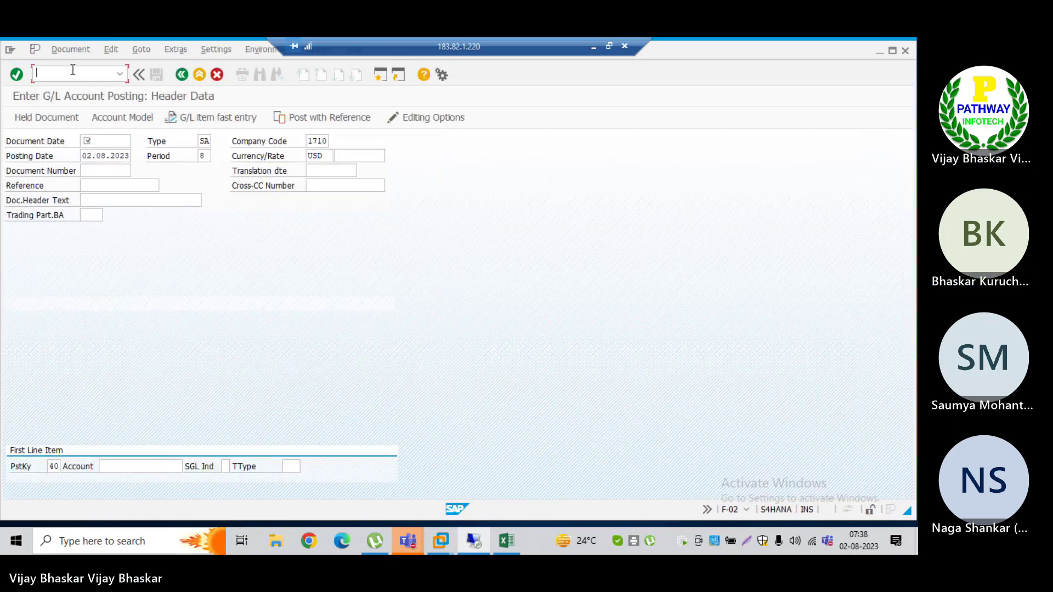
text(/nspro)
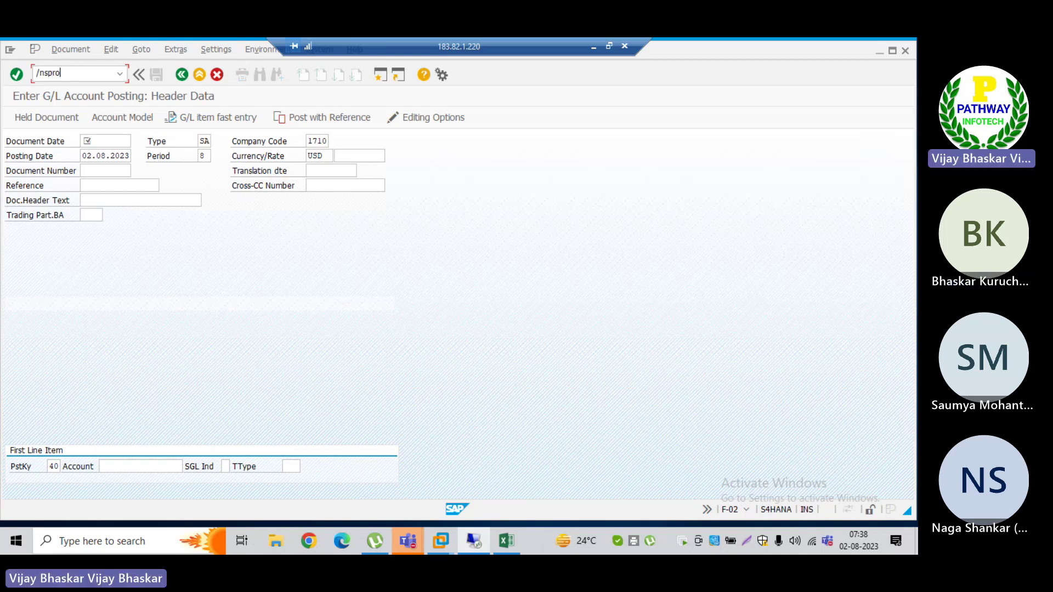
key(Return)
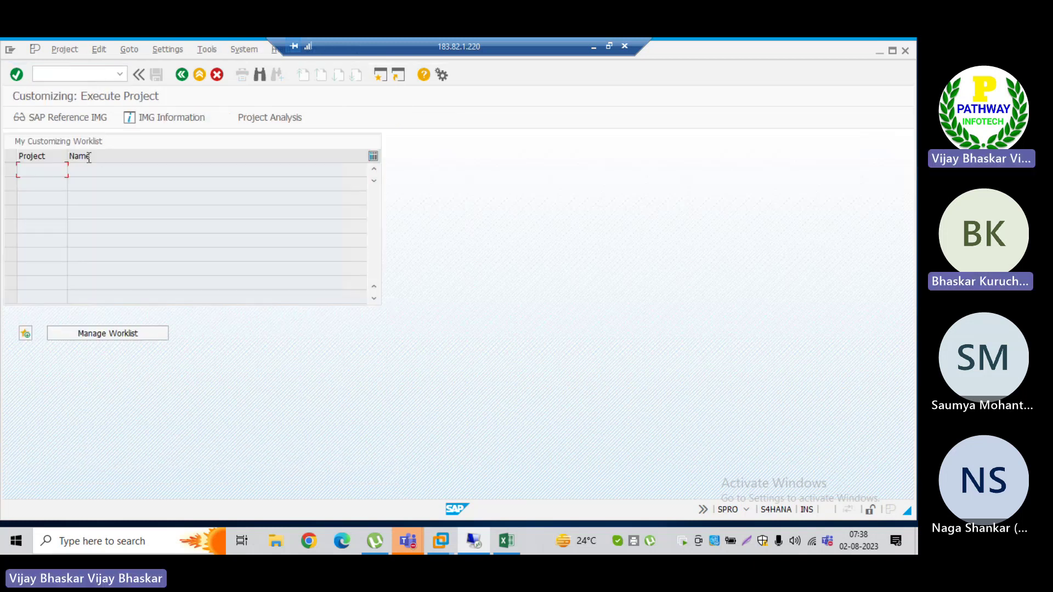
Step: In the SAP Reference IMG, expand Financial Supply Chain Management down to Dispute Management's Process Integration node
click(61, 121)
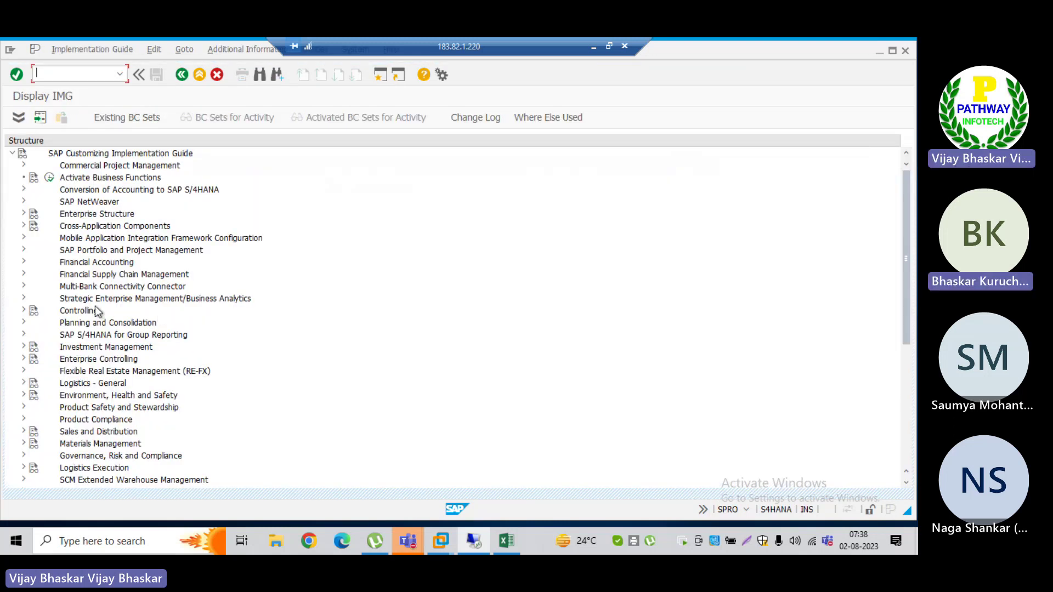
double_click(77, 275)
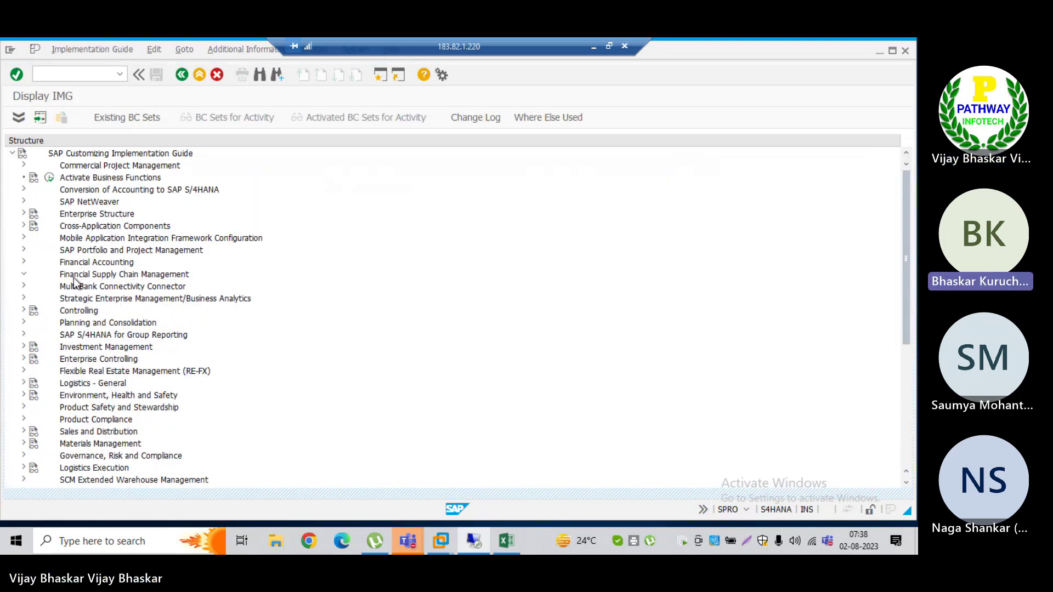
key(Down)
key(Down)
key(Down)
key(Down)
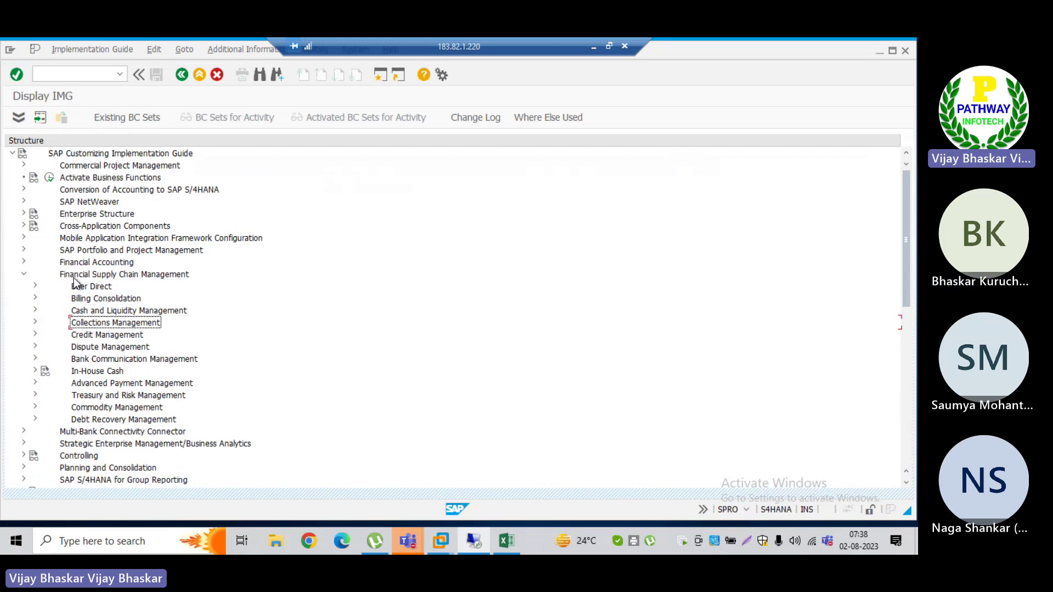
key(Down)
key(Down)
key(Right)
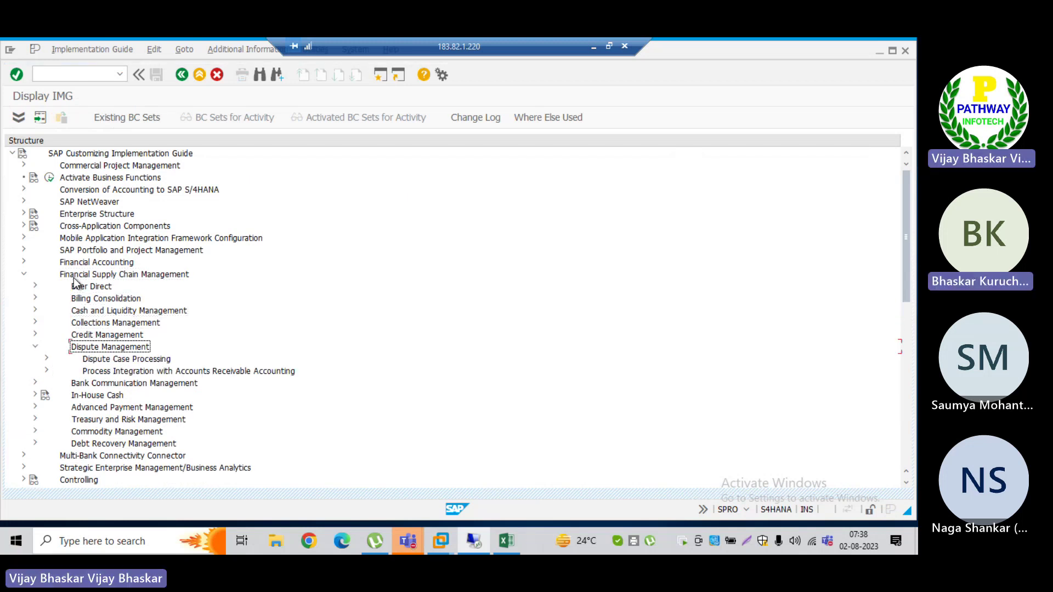
key(Down)
key(Down)
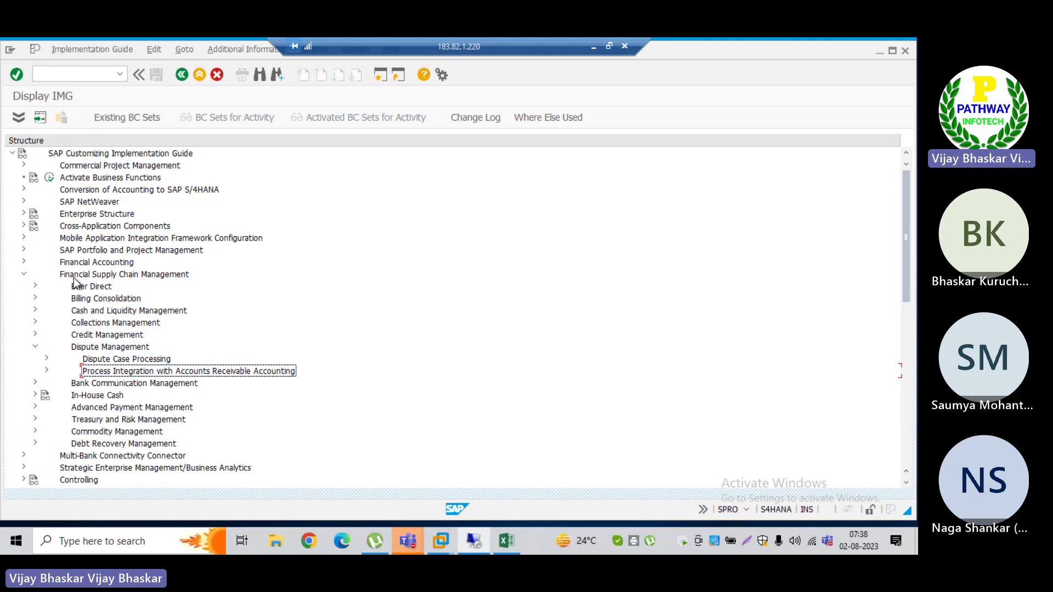
key(Right)
scroll(907, 493, down, 3)
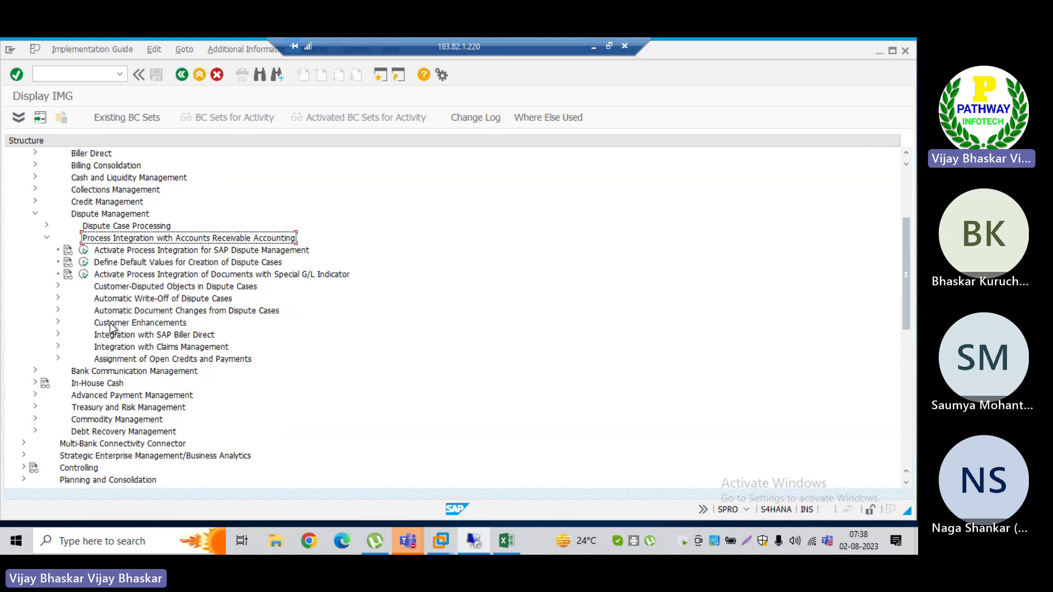
Step: Browse the Customer Enhancements, Integration with Claims Management and Assignment of Open Credits and Payments nodes
click(107, 325)
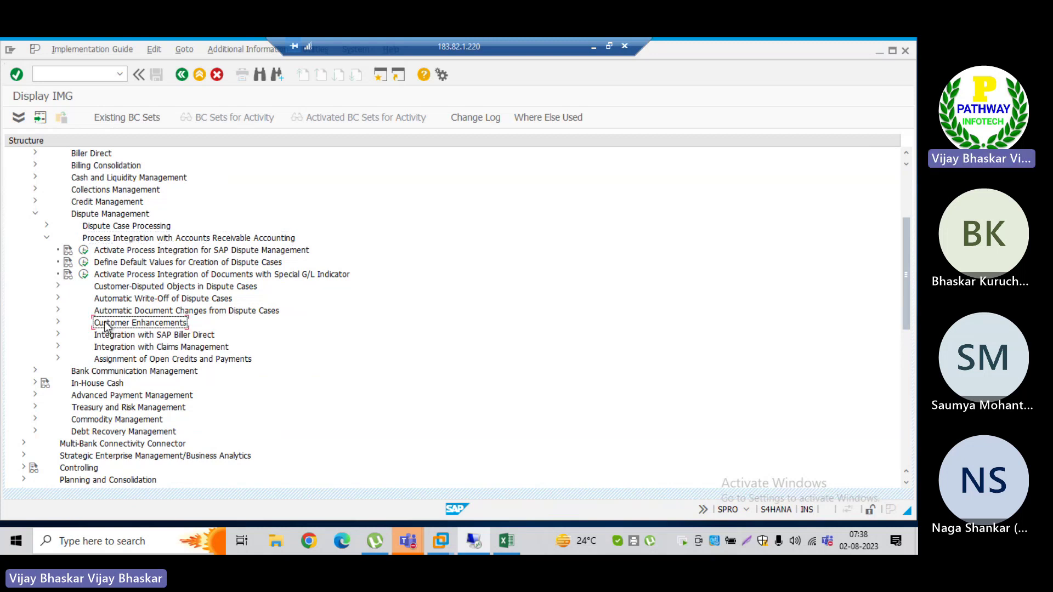
key(Down)
key(Down)
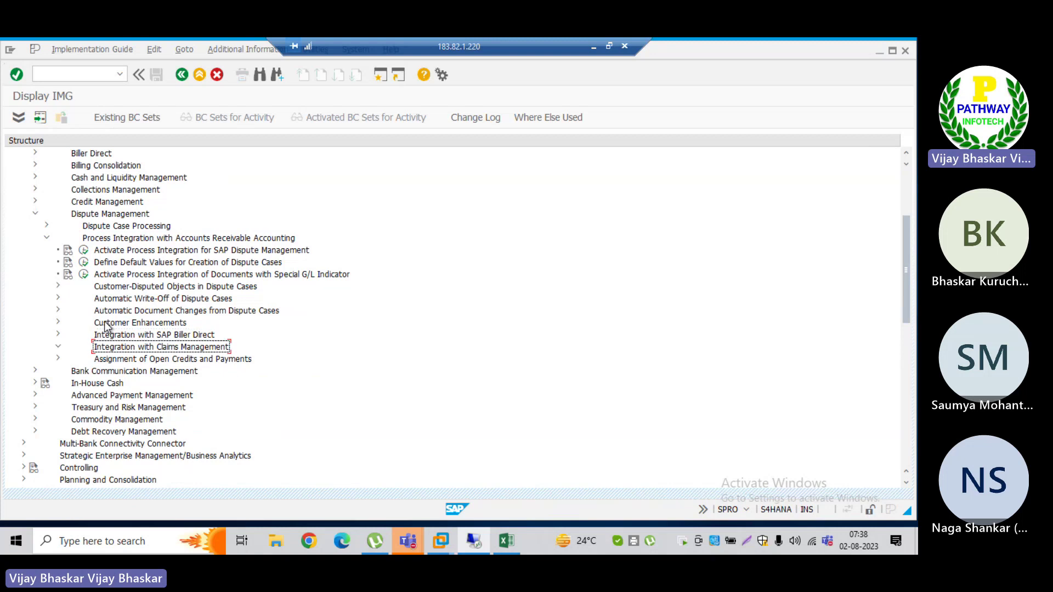
key(Right)
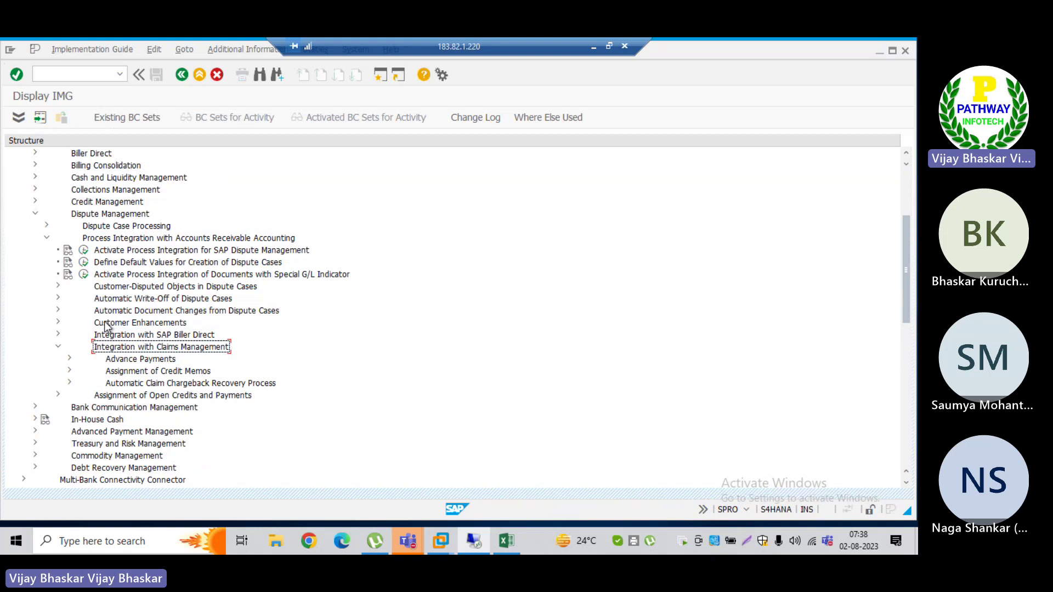
key(Left)
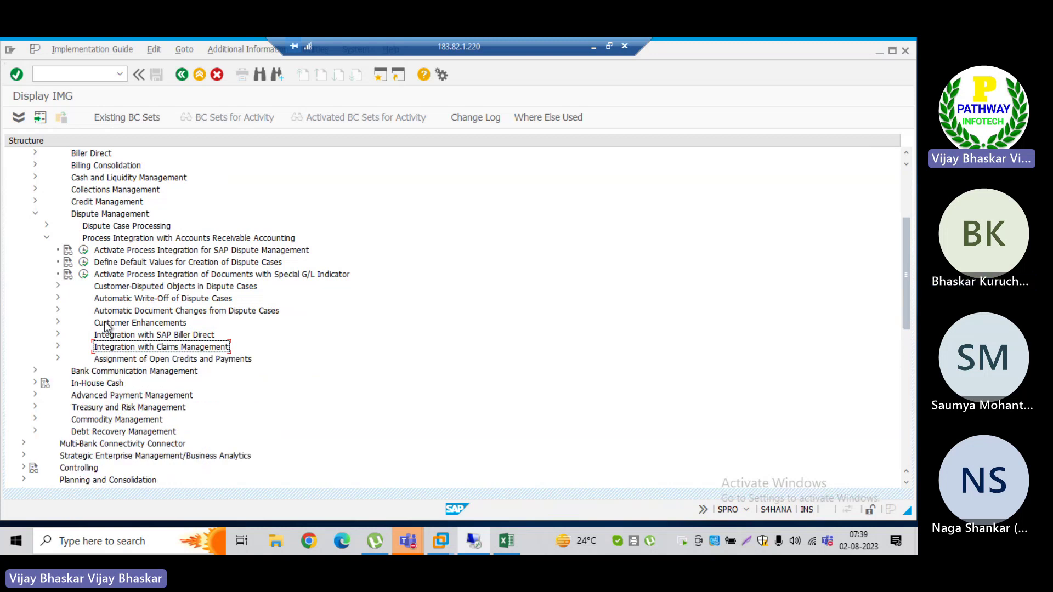
key(Down)
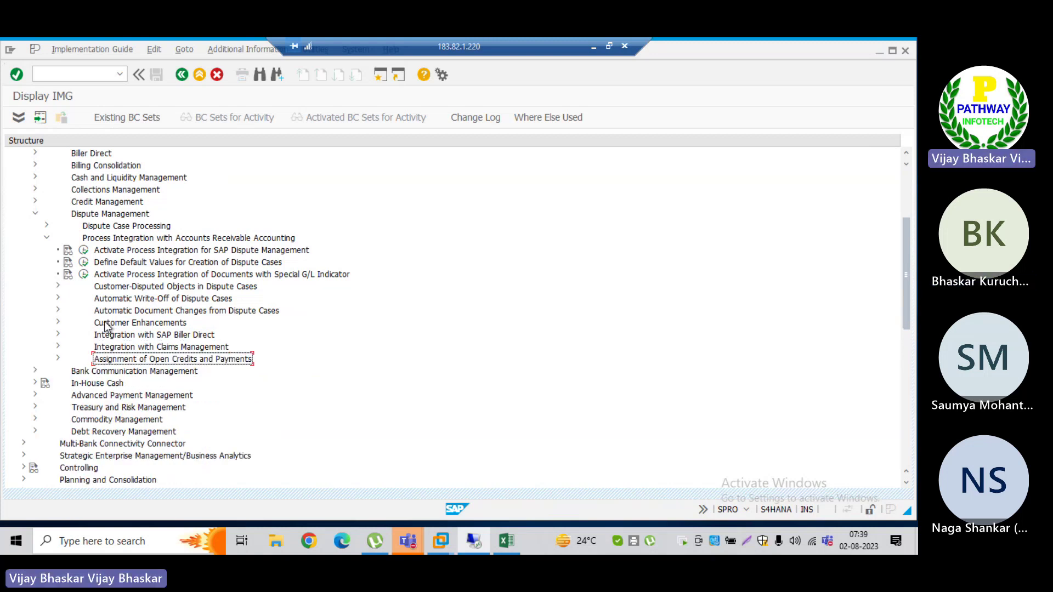
key(Right)
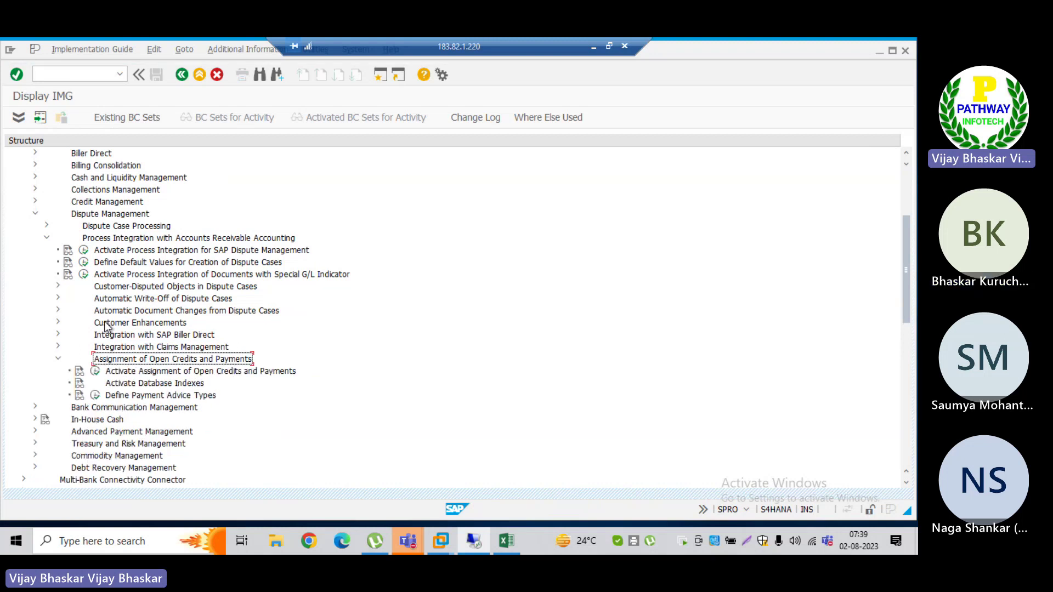
key(Down)
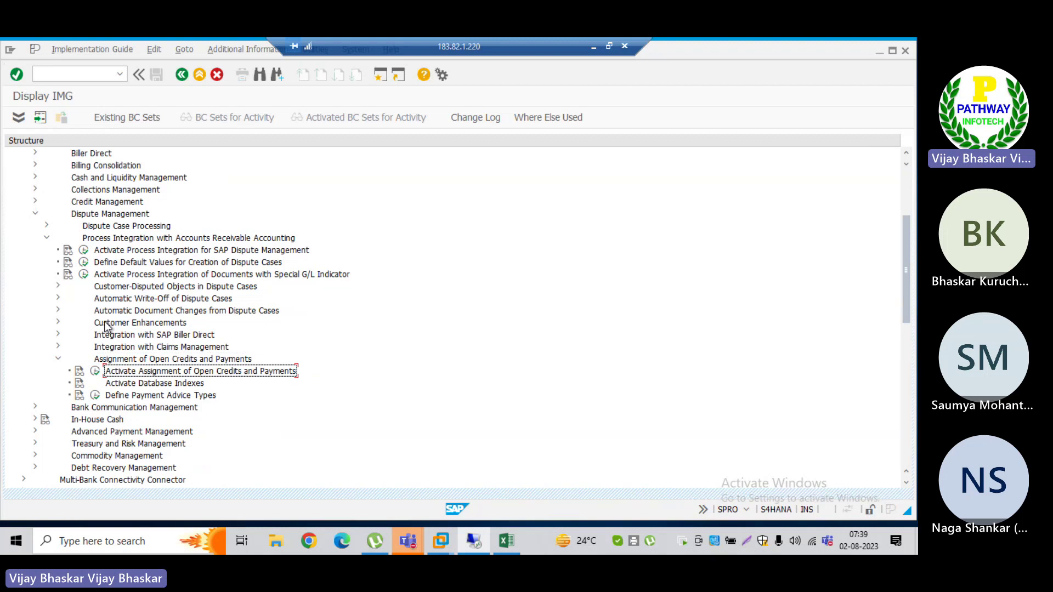
key(Up)
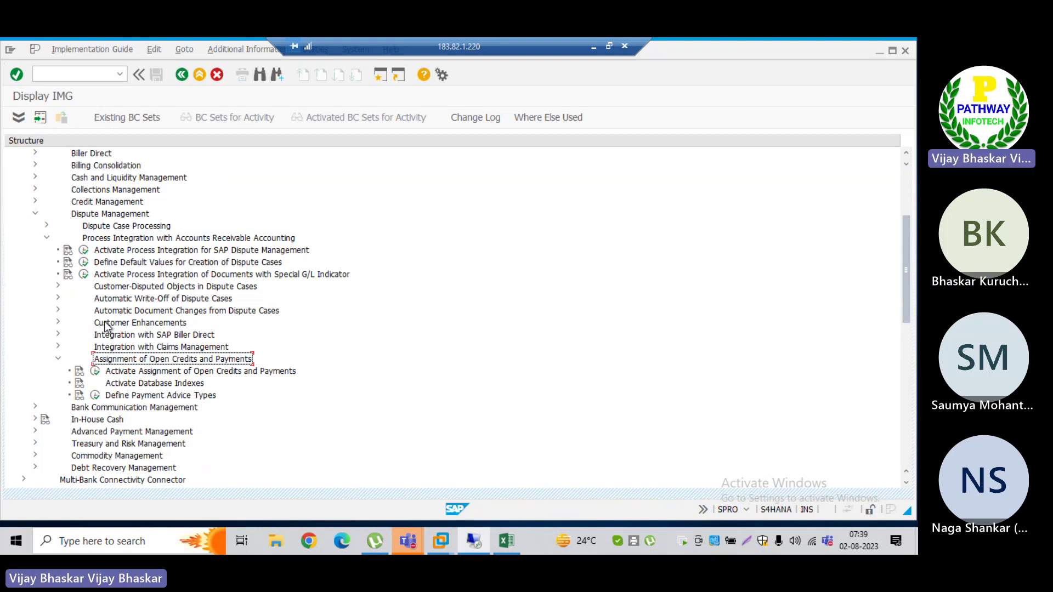
key(Left)
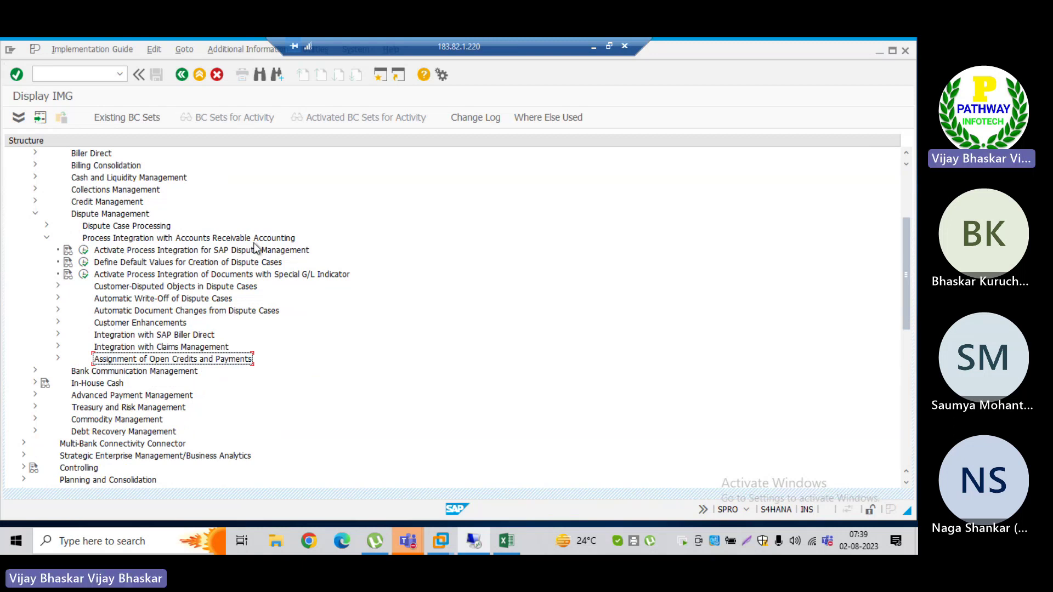
Step: Open a second SAP session and run transaction FBL5N
click(382, 78)
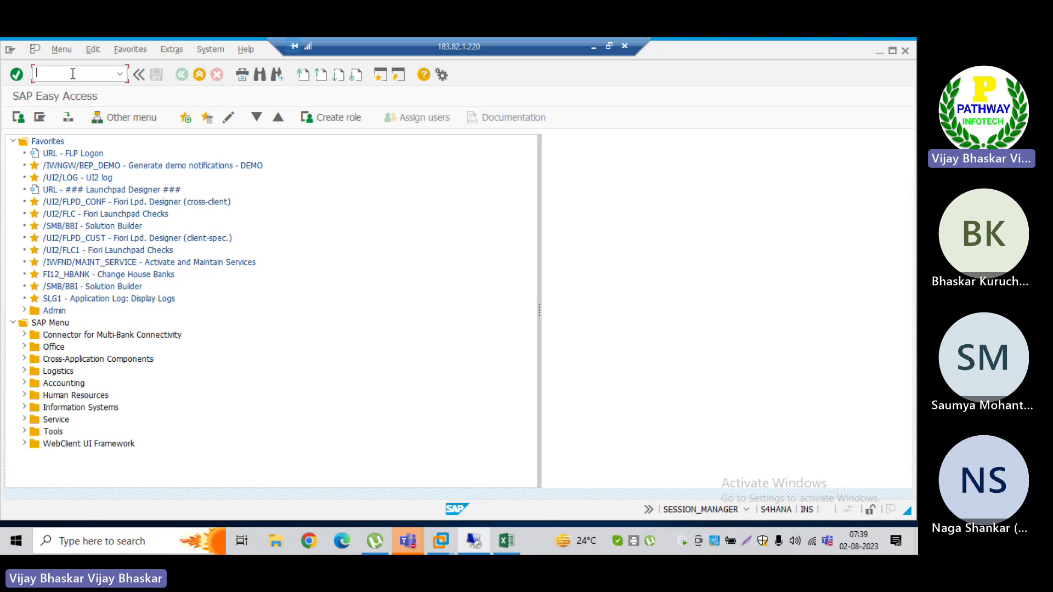
text(fbl5n)
key(Return)
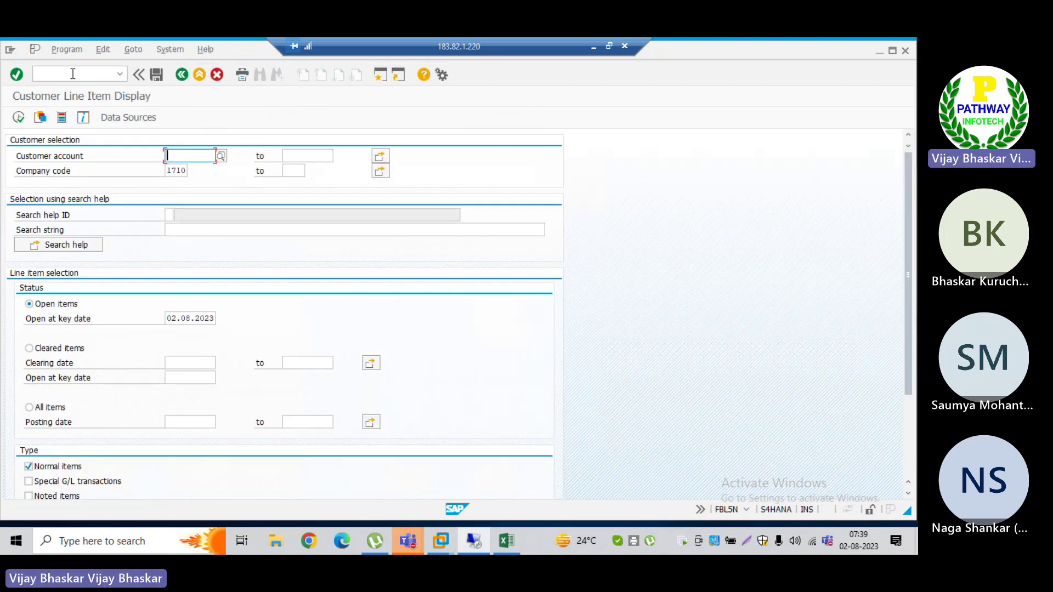
Step: Replace company code 1710 with TRM and execute the customer line item report
click(167, 171)
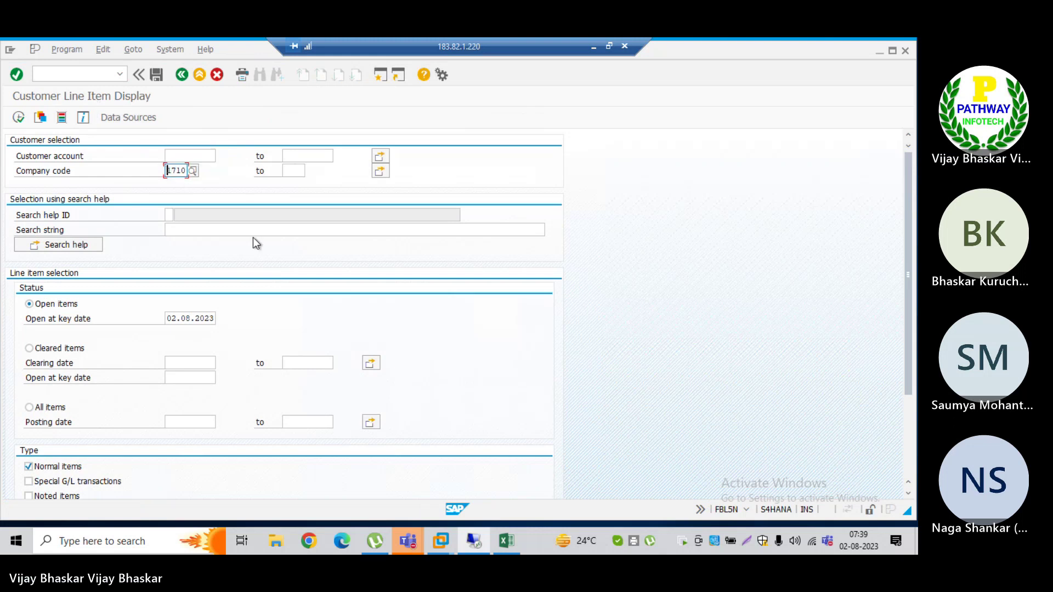
key(Delete)
key(Delete)
key(Delete)
key(Delete)
text(T)
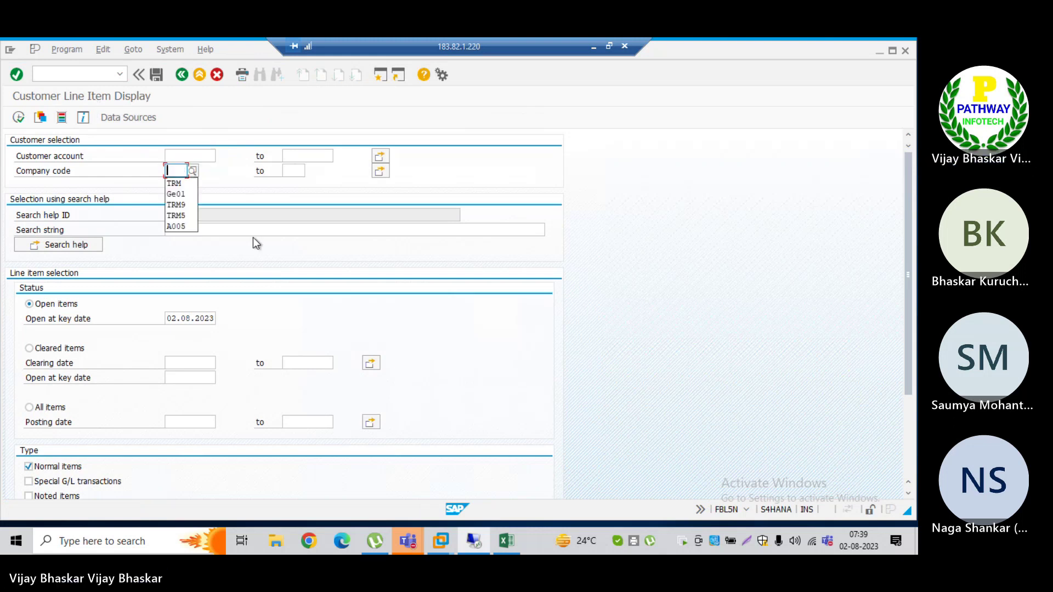
key(Down)
key(Return)
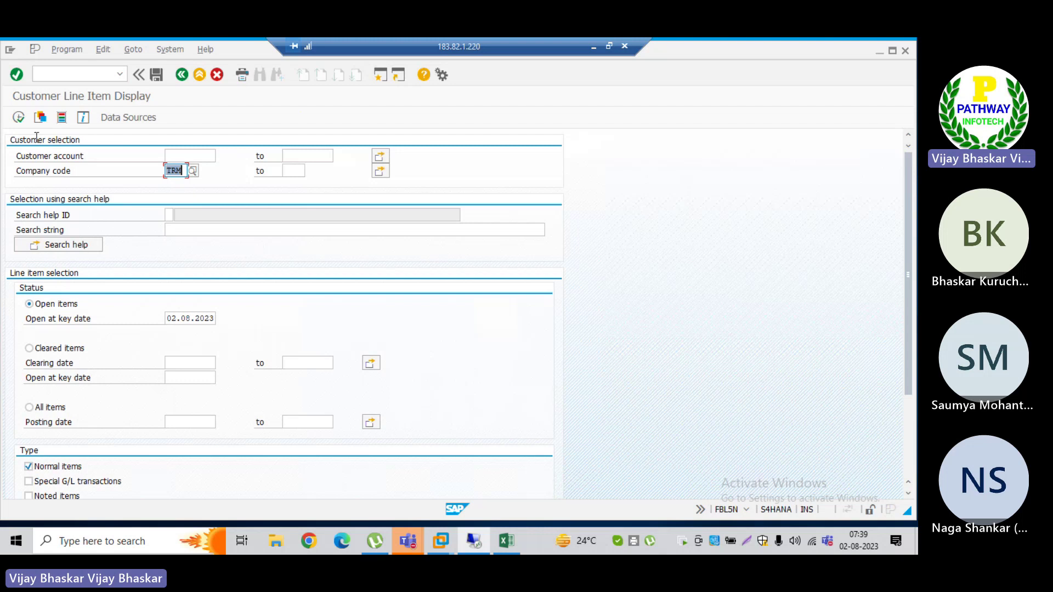
click(18, 118)
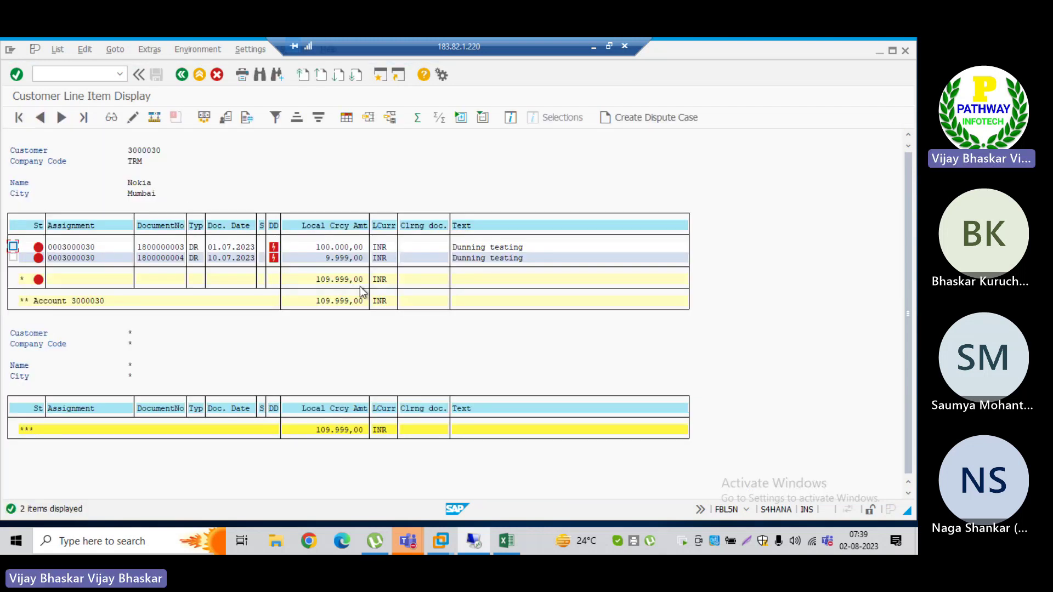
click(315, 245)
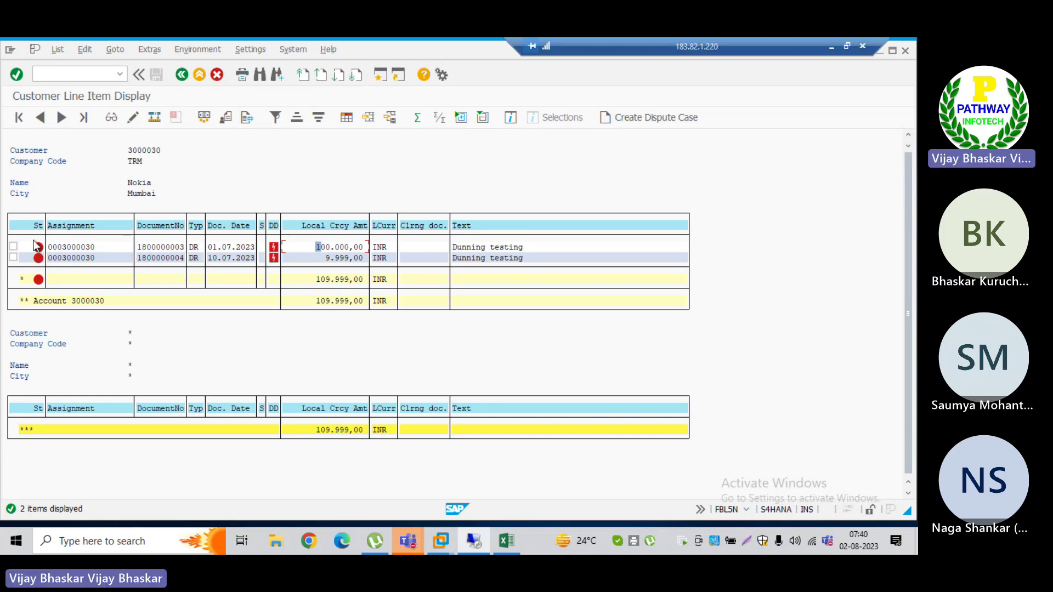
click(13, 247)
click(139, 247)
drag(140, 247, 185, 248)
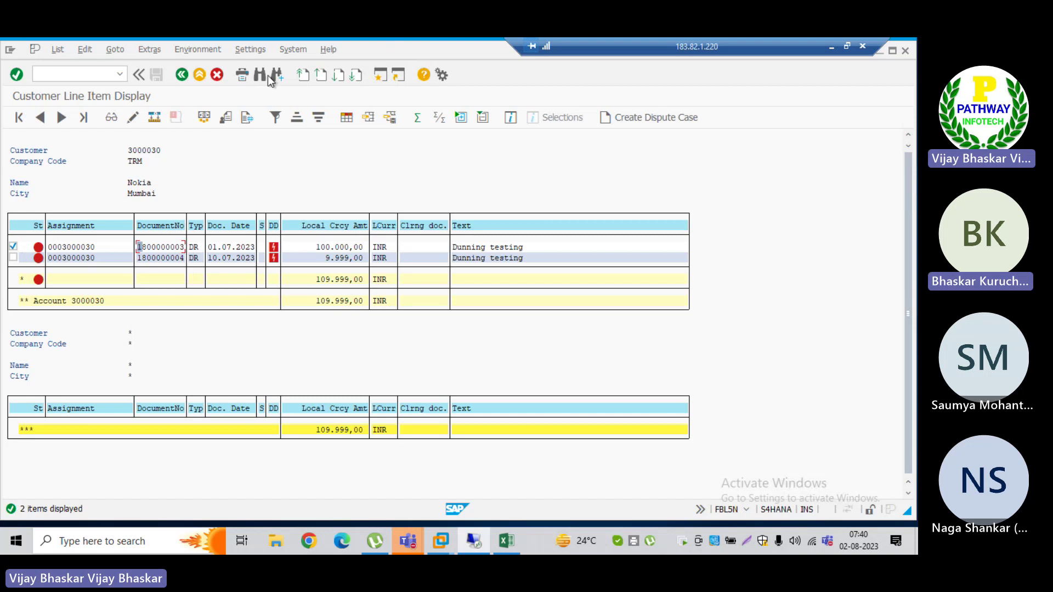
click(248, 49)
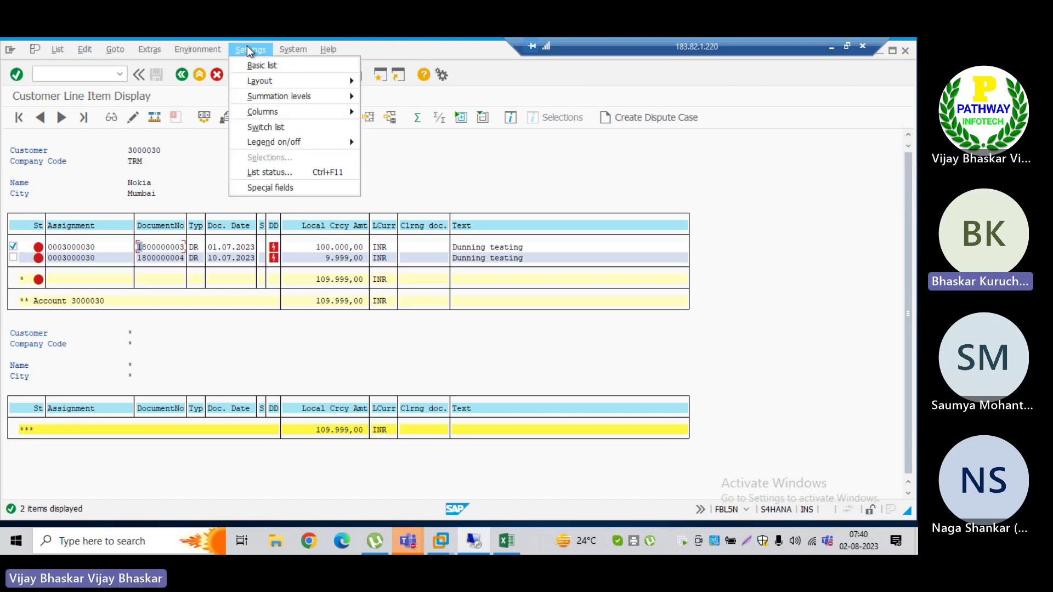
mouse_move(201, 52)
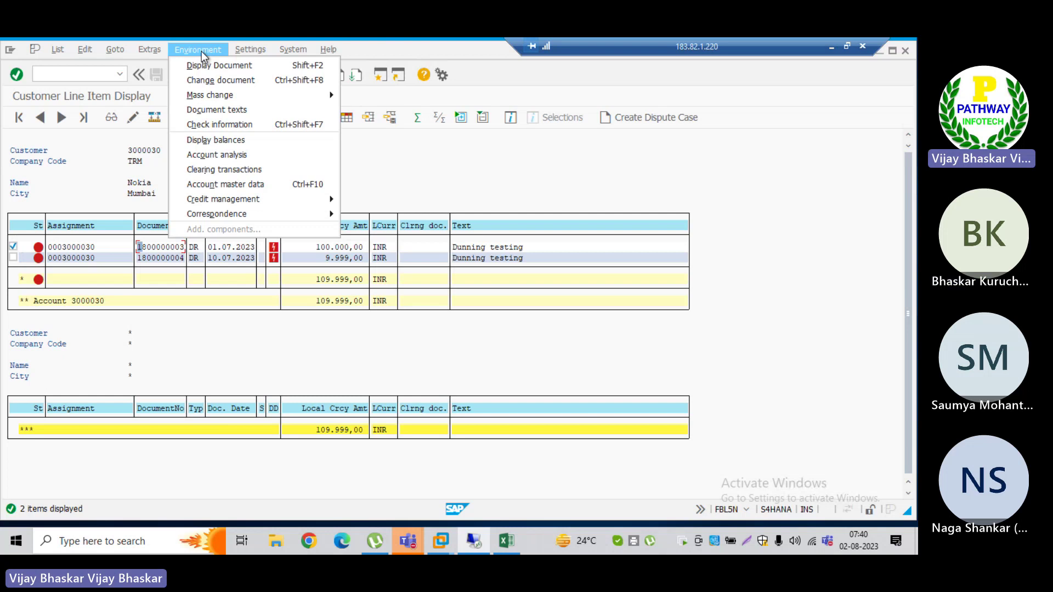
mouse_move(153, 50)
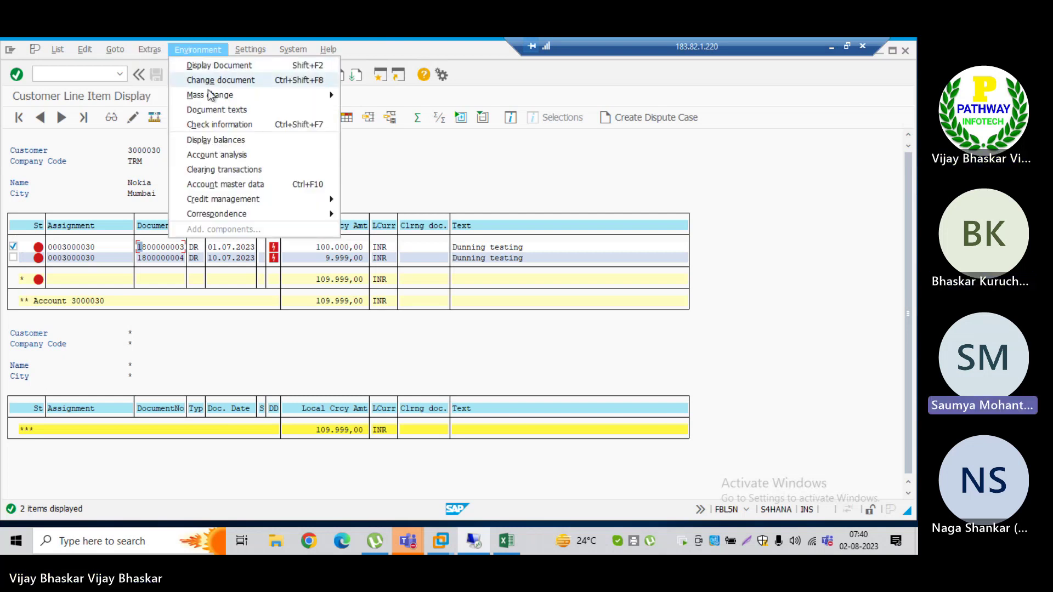
mouse_move(218, 99)
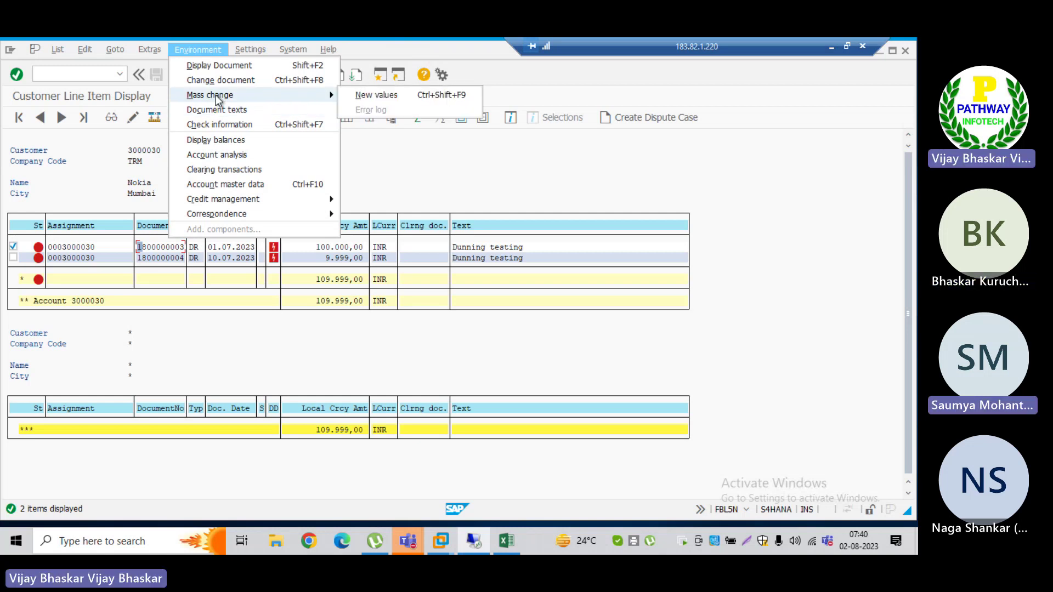
click(253, 44)
click(253, 48)
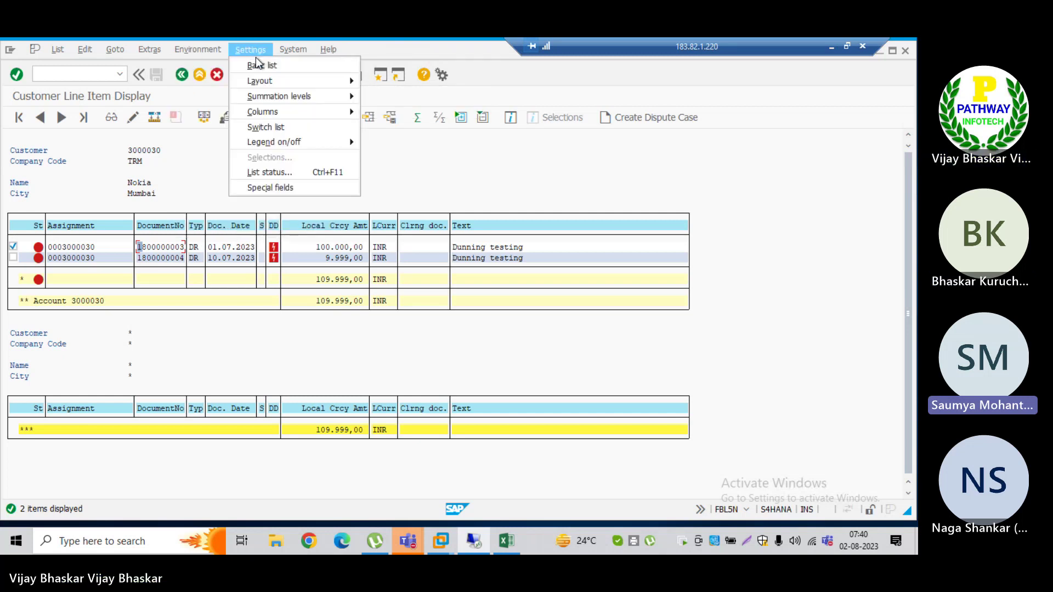
click(492, 174)
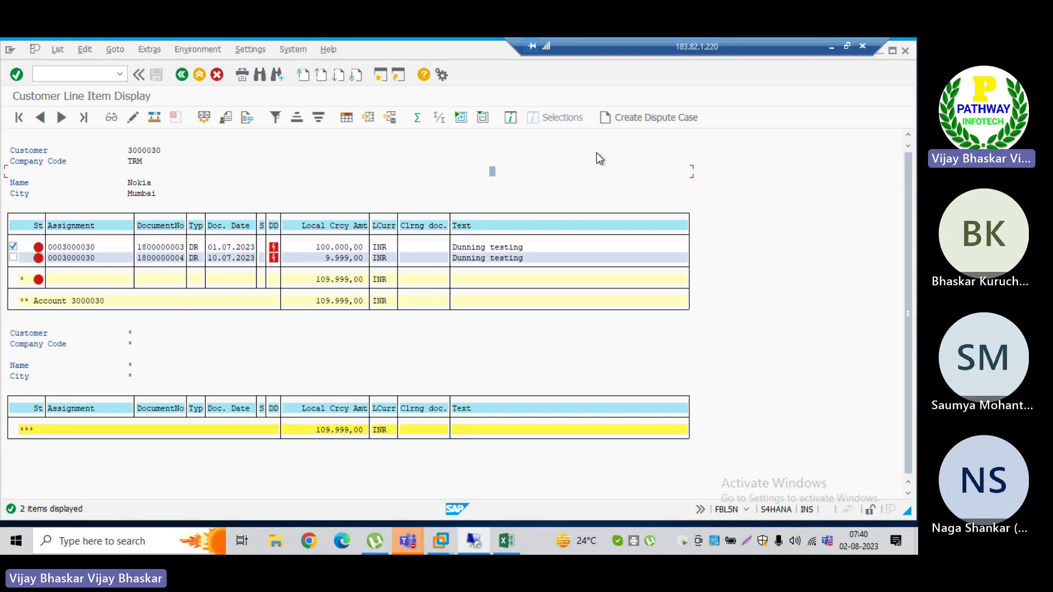
Step: Start a dispute case for the marked 100.000,00 INR item and move its form right
click(638, 118)
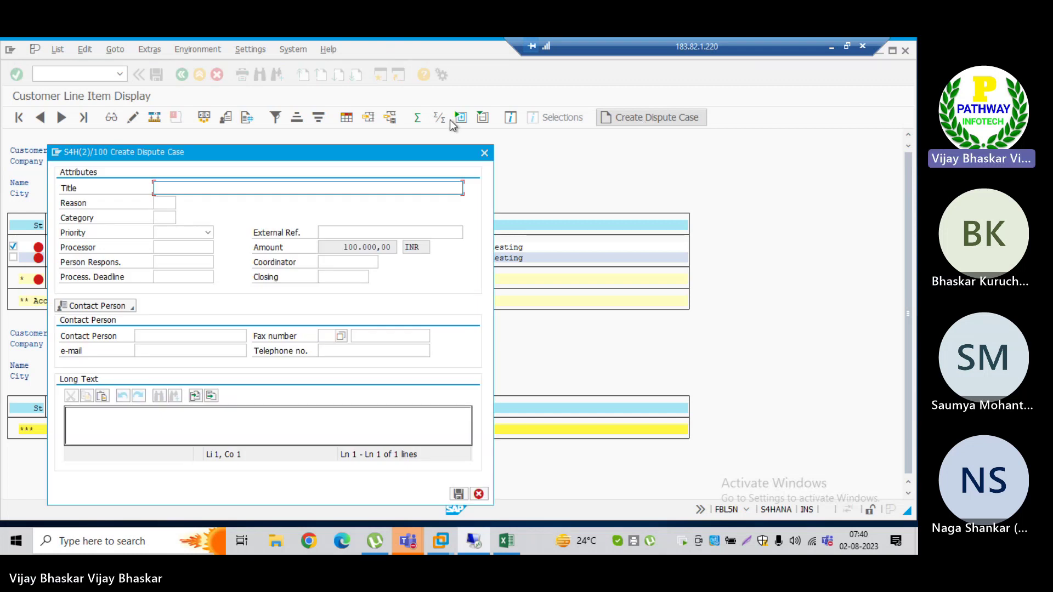
drag(200, 149, 423, 115)
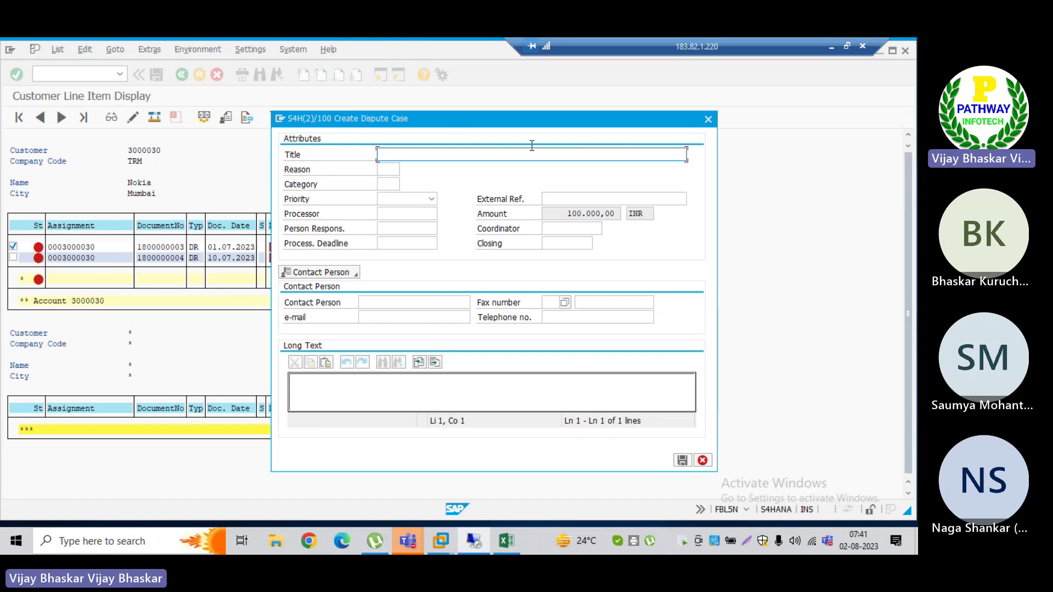
Step: Reposition the dispute form to inspect the items, then cancel it without saving
drag(505, 117, 544, 286)
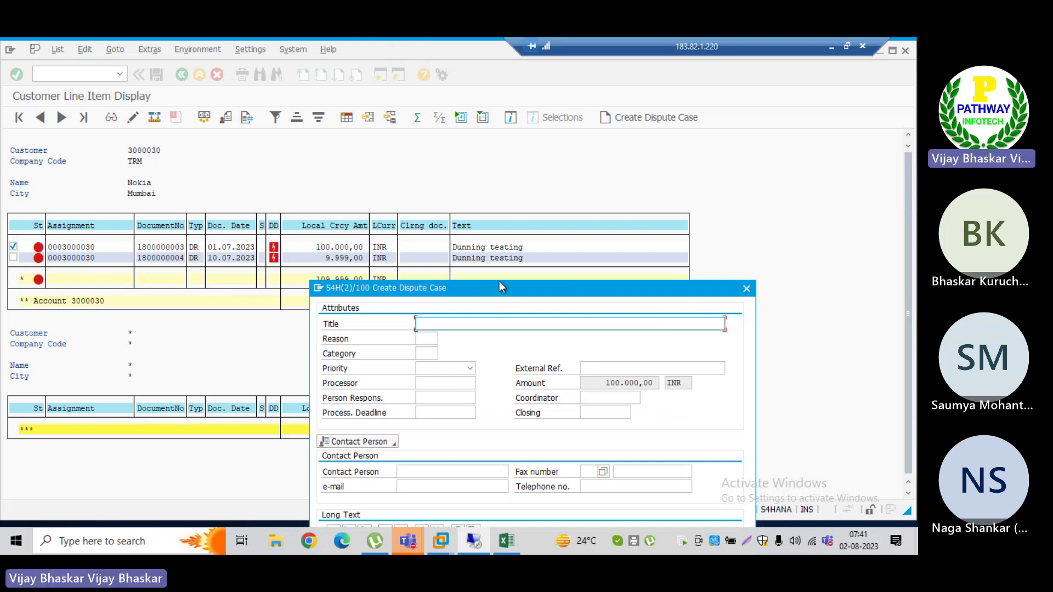
drag(500, 282, 605, 130)
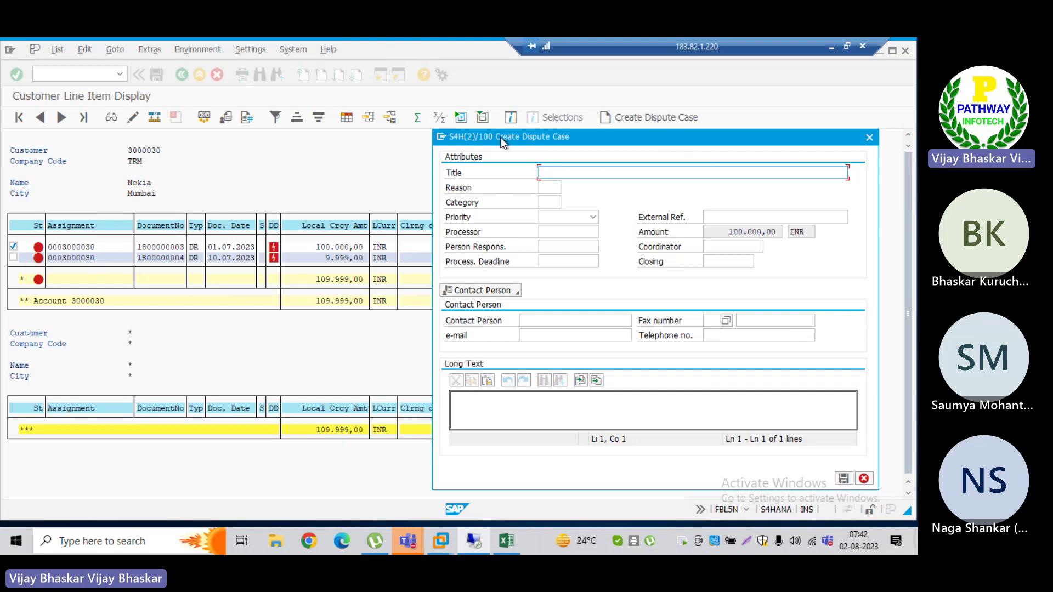
drag(499, 137, 451, 137)
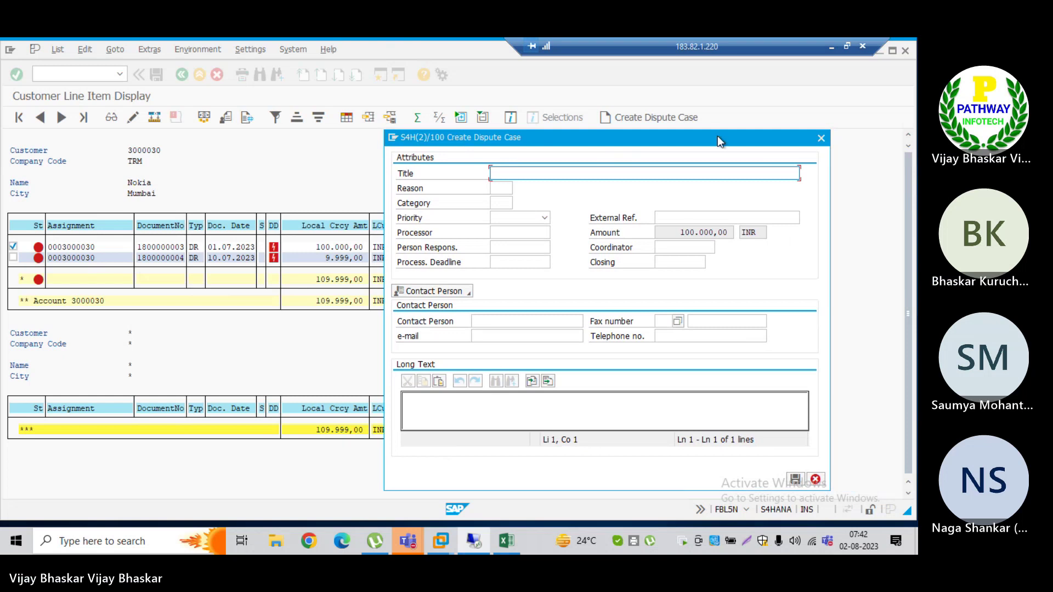
click(820, 138)
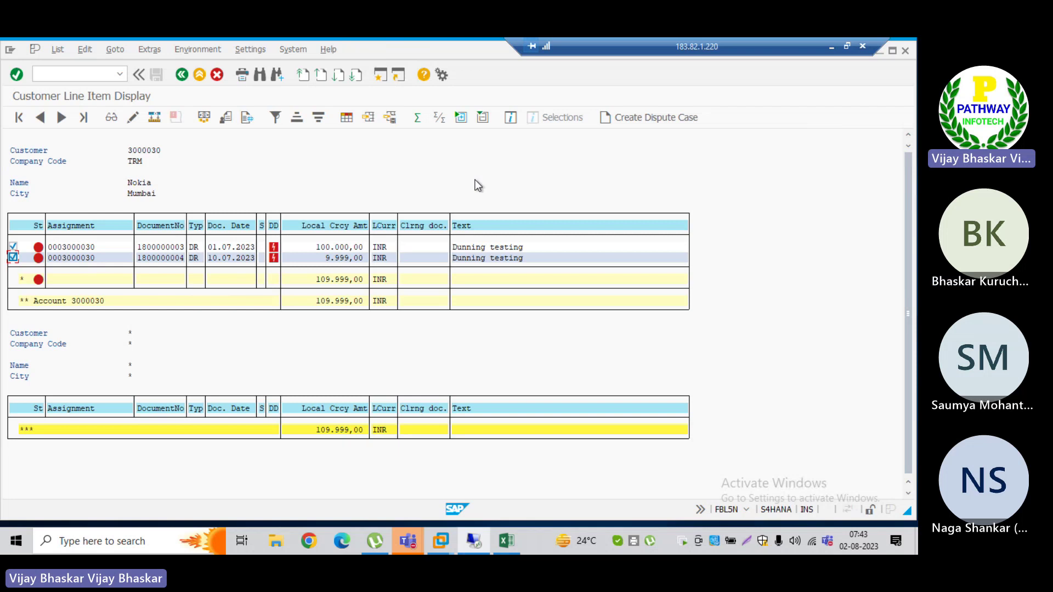
Step: Start a dispute case for both marked items and check its 109.999,00 INR amount
click(637, 118)
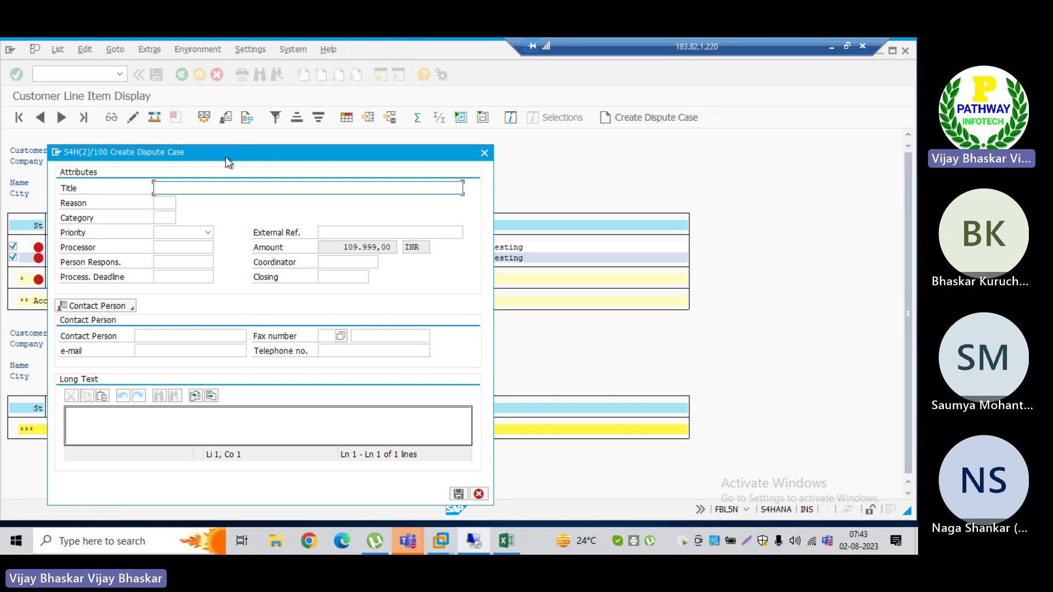
drag(225, 157, 567, 158)
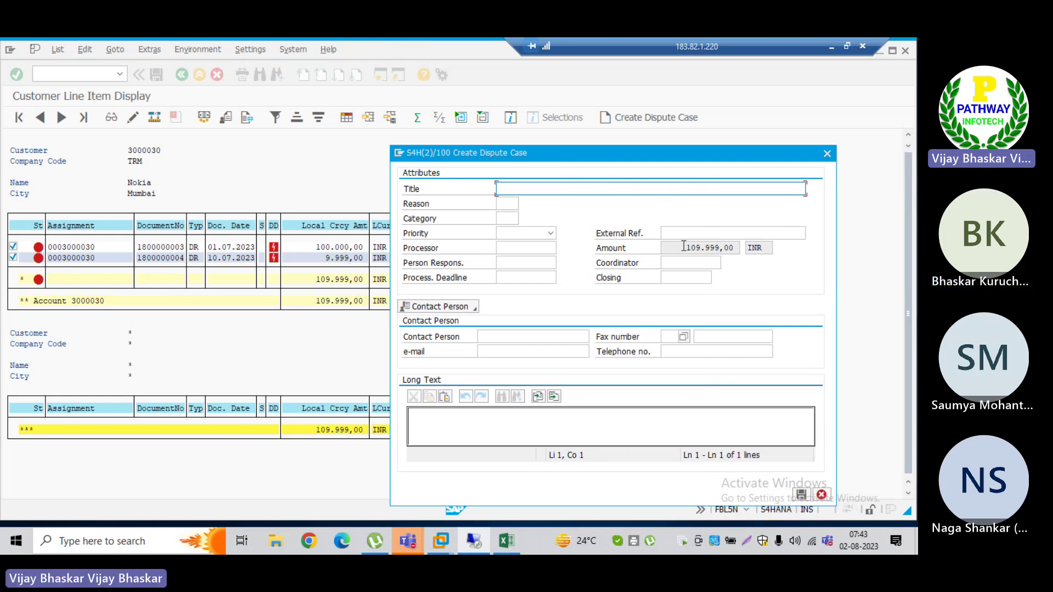
drag(683, 246, 732, 246)
click(732, 246)
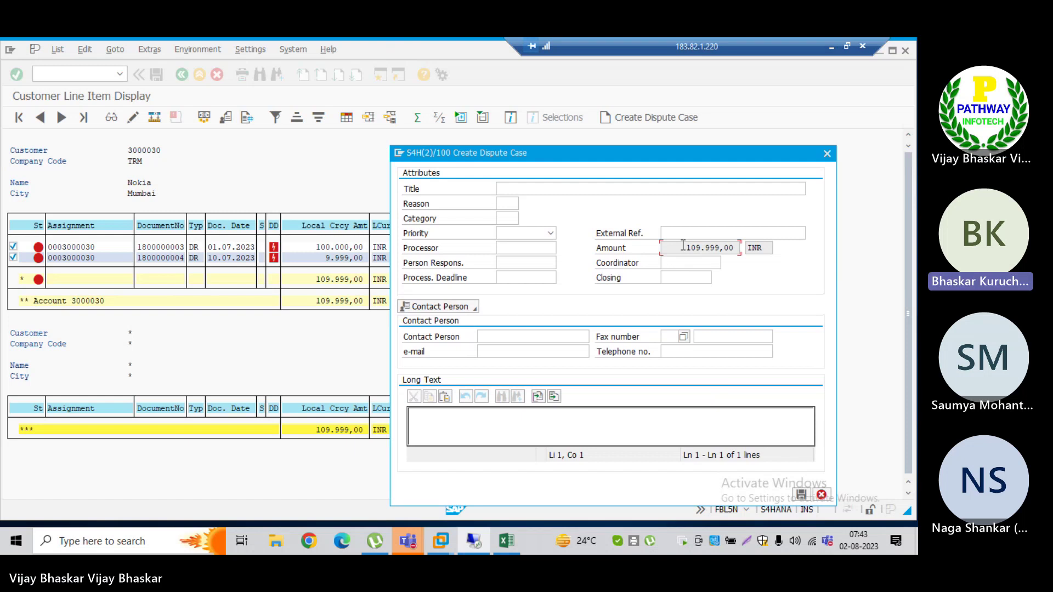
drag(556, 156, 559, 137)
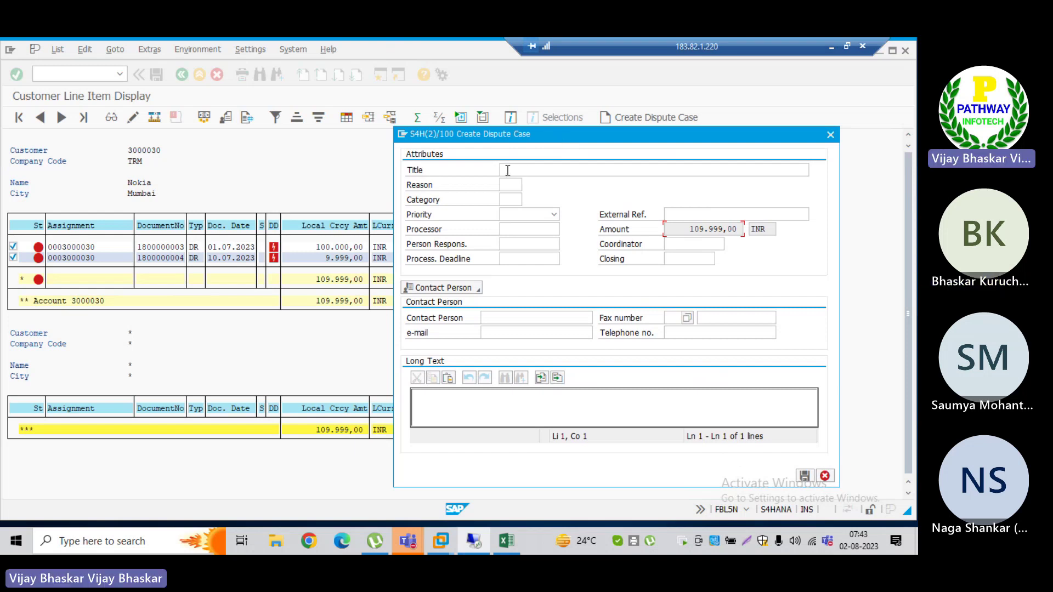
Step: Enter 'Dispute for delay in goods delivery' as the dispute case title
click(507, 170)
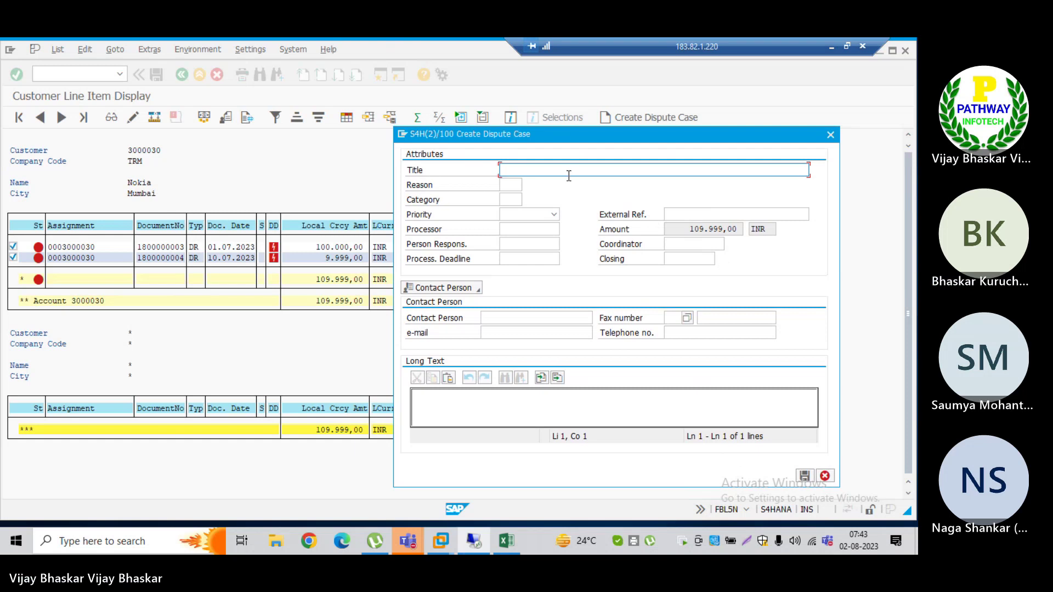
text(Dispute for ani)
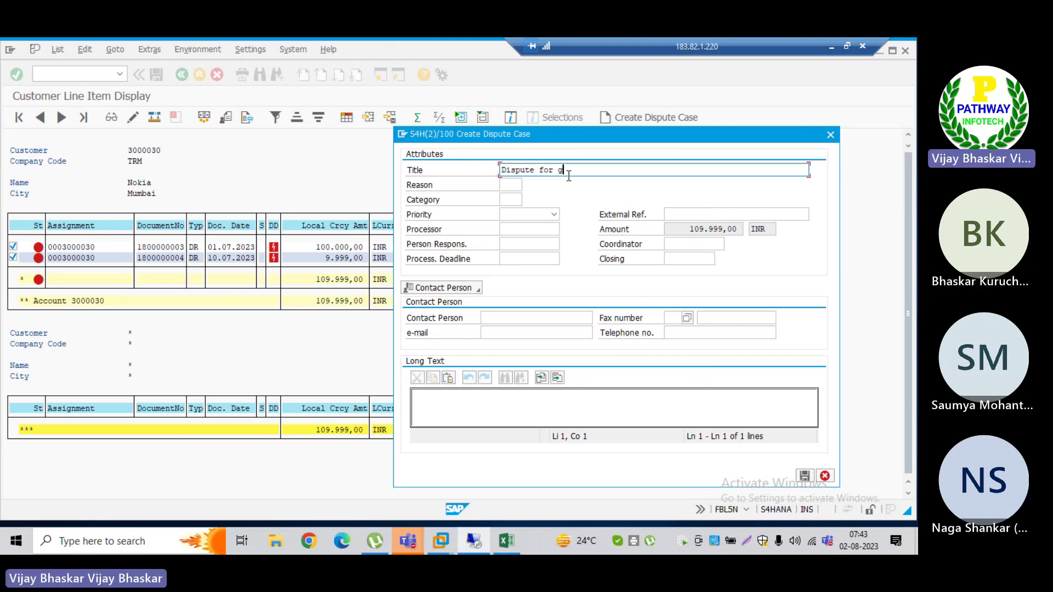
key(BackSpace)
key(BackSpace)
key(BackSpace)
text(delay in goods delivery)
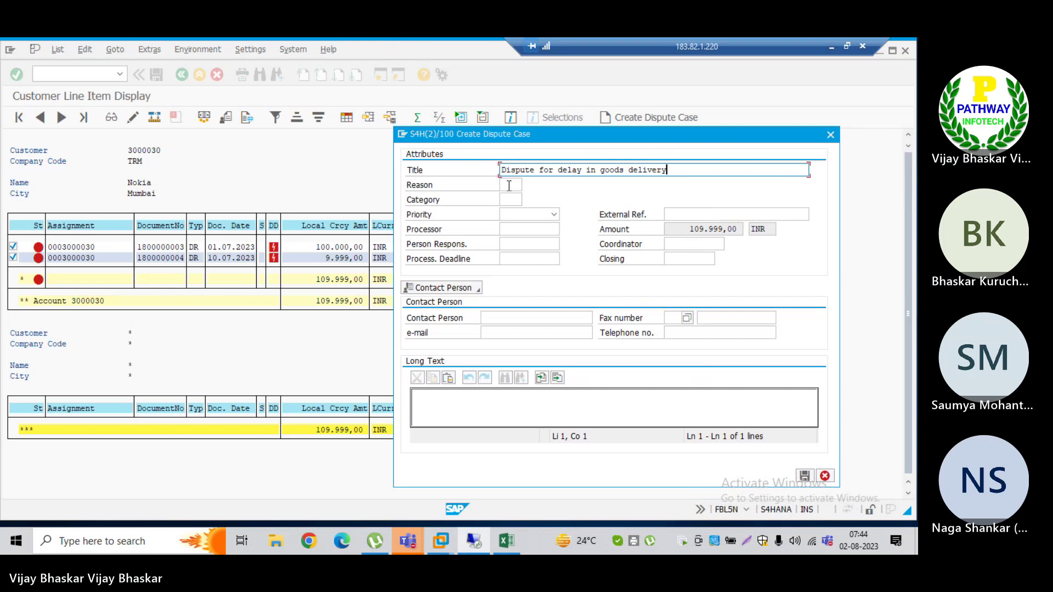
Step: Choose reason 0002 Late Delivery from the Reason value list
click(508, 186)
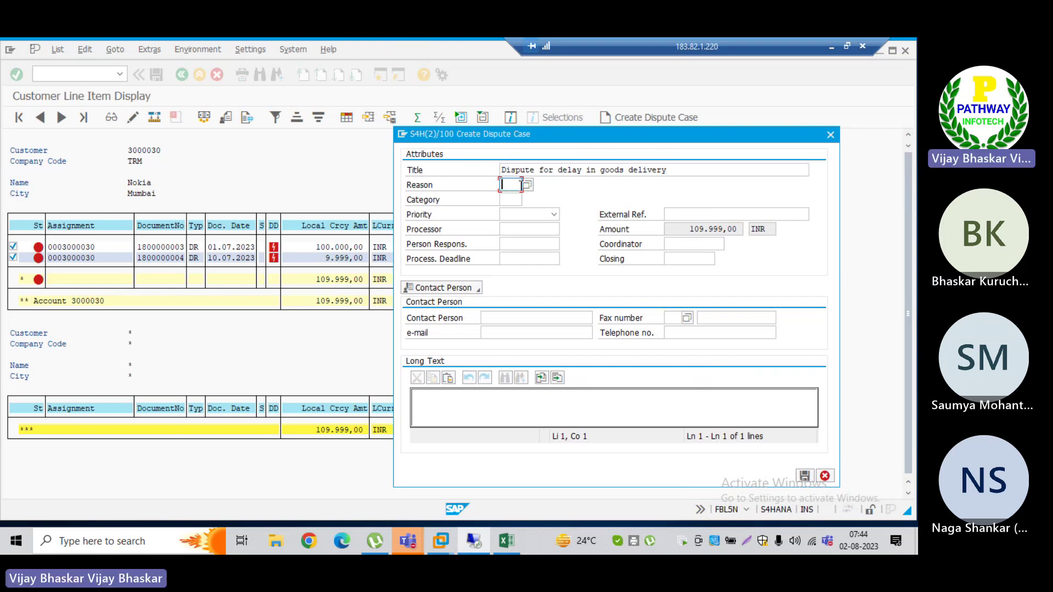
click(527, 187)
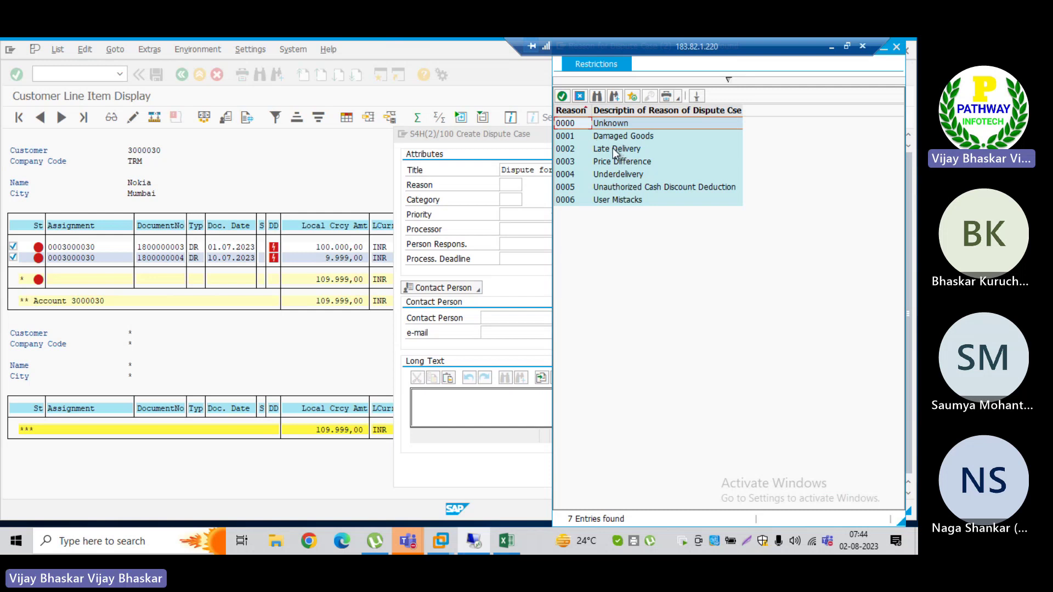
click(569, 149)
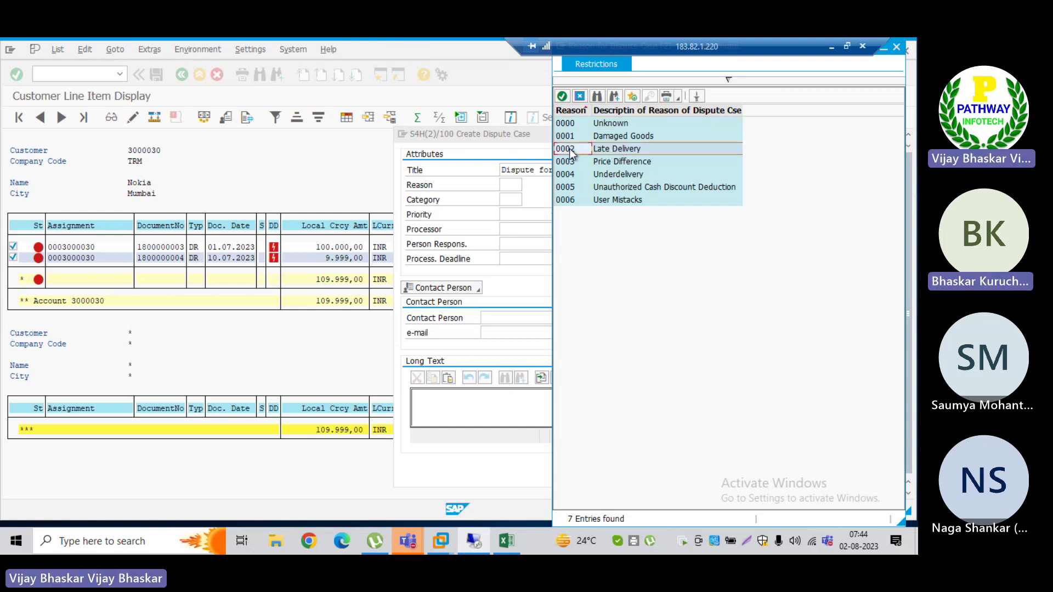
double_click(614, 146)
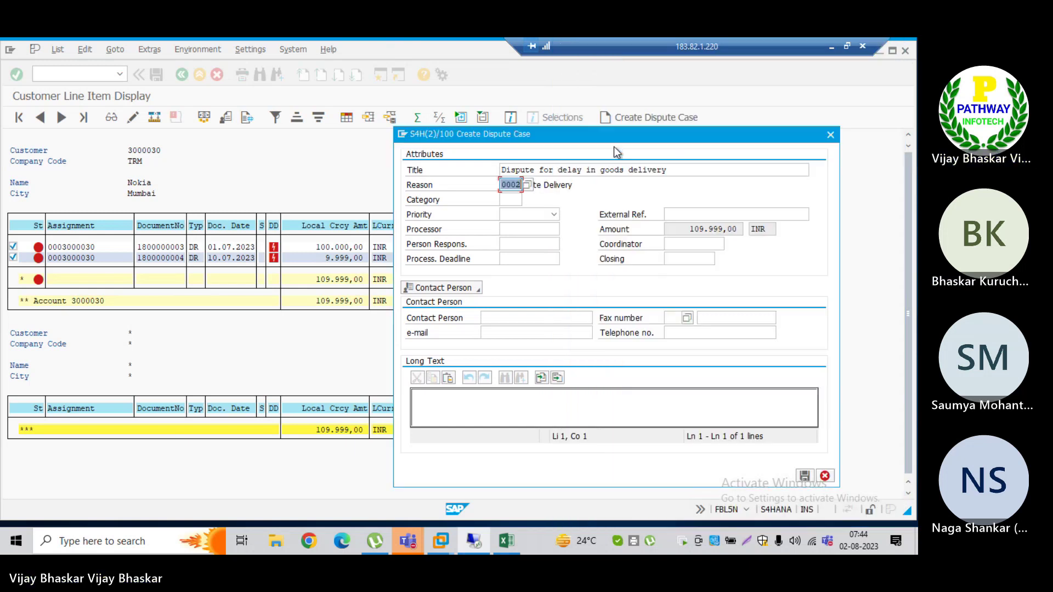
click(512, 200)
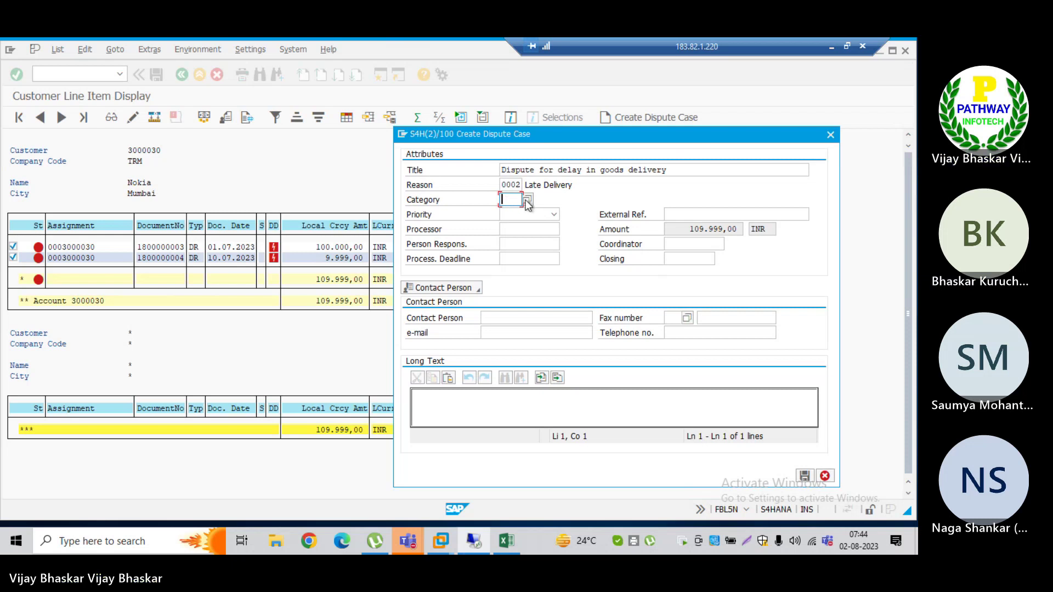
Step: Choose category LOCU Local Customer from the Category value list
click(527, 201)
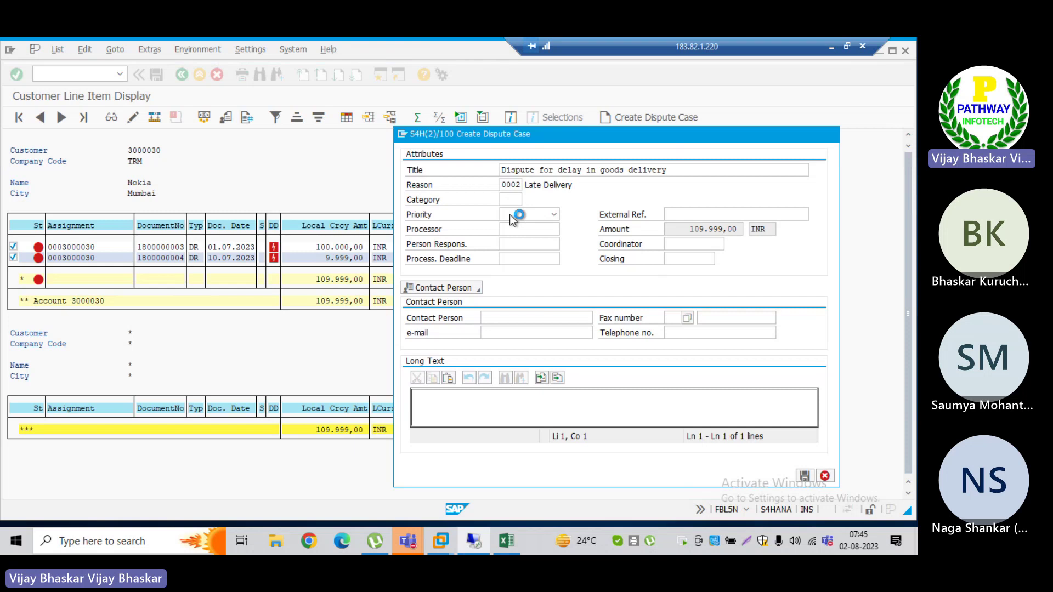
click(401, 135)
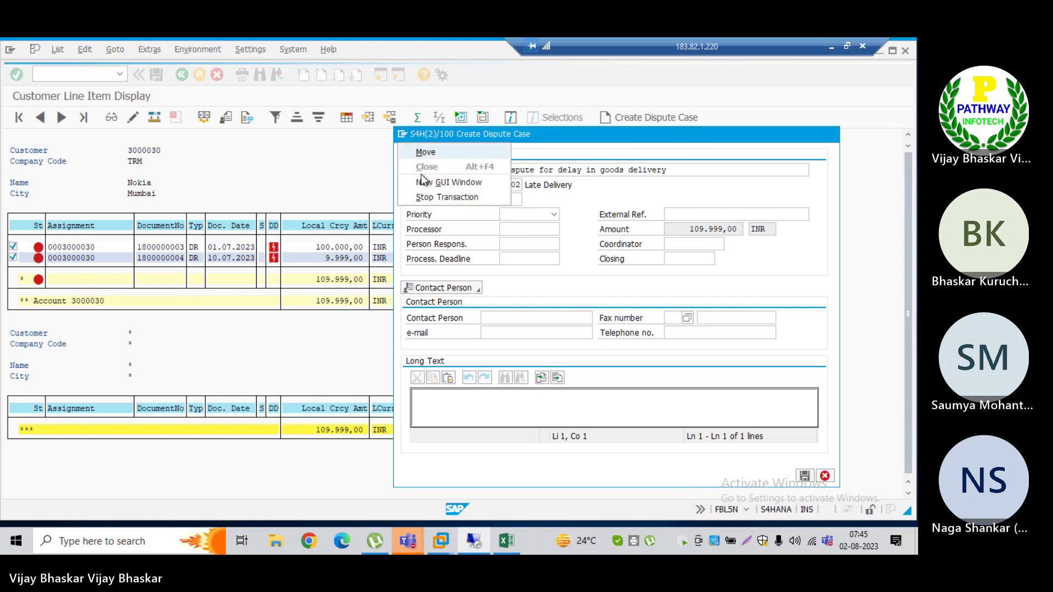
click(423, 183)
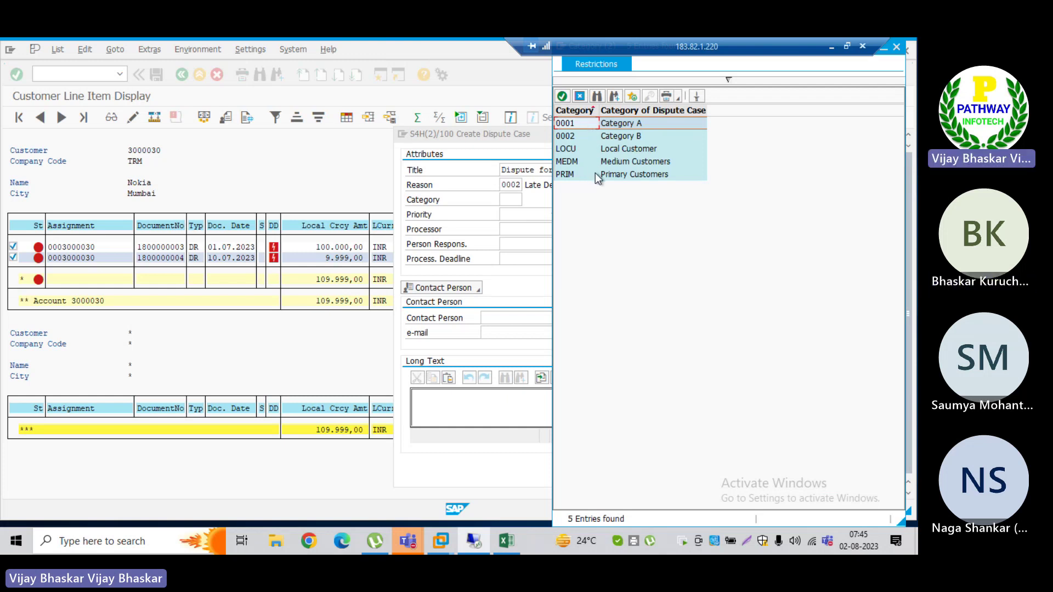
click(576, 150)
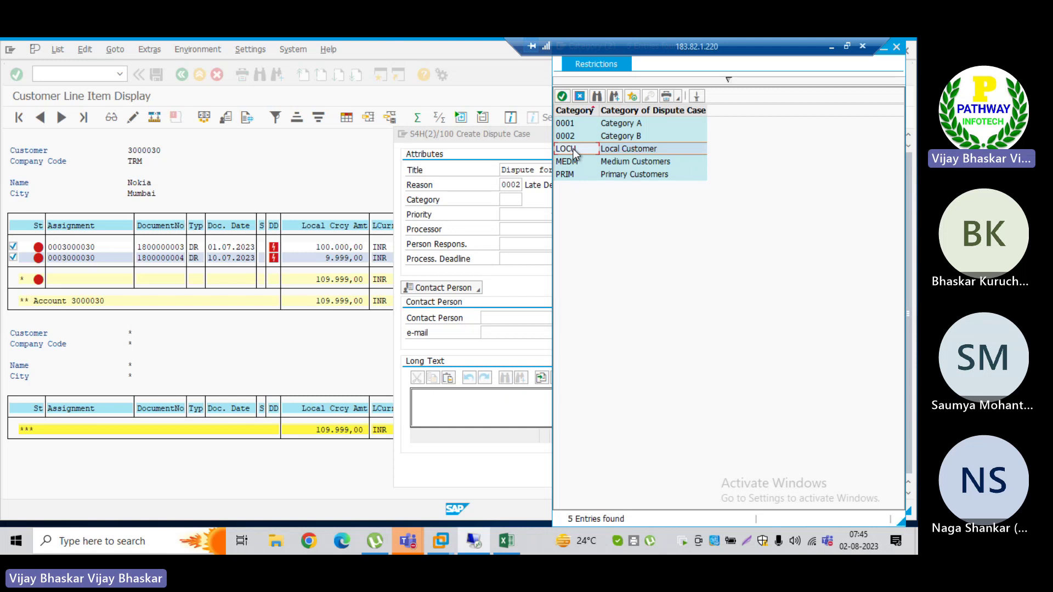
double_click(574, 152)
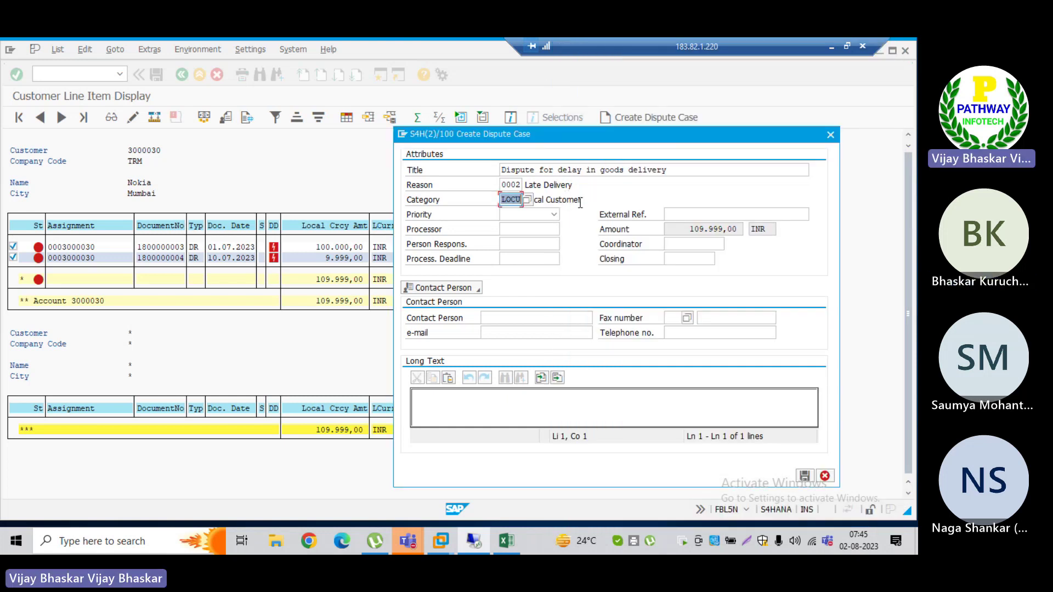
Step: Set the dispute case priority to 3 Emergency
click(585, 198)
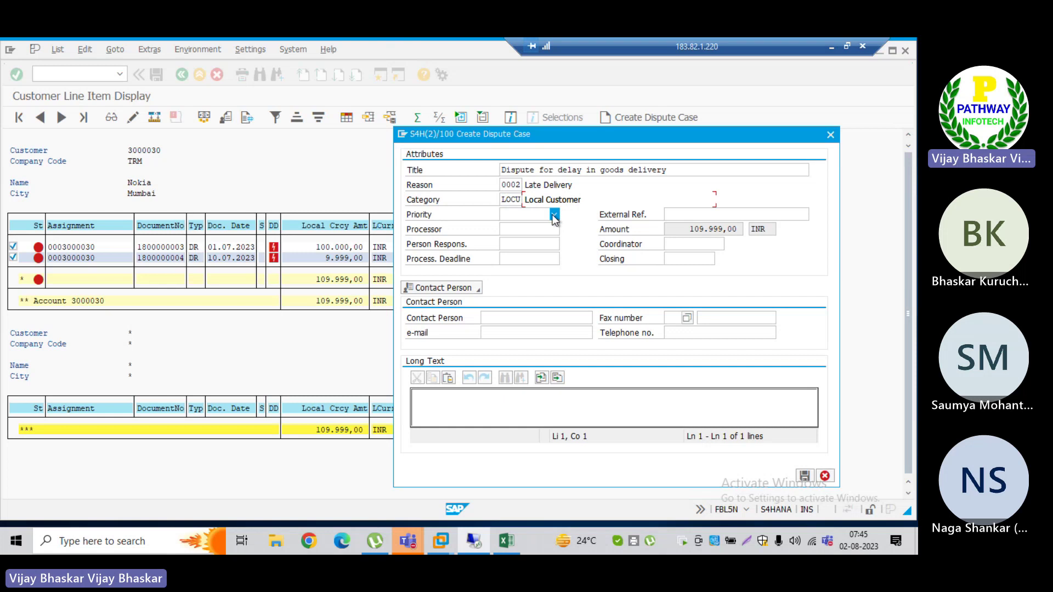
click(554, 215)
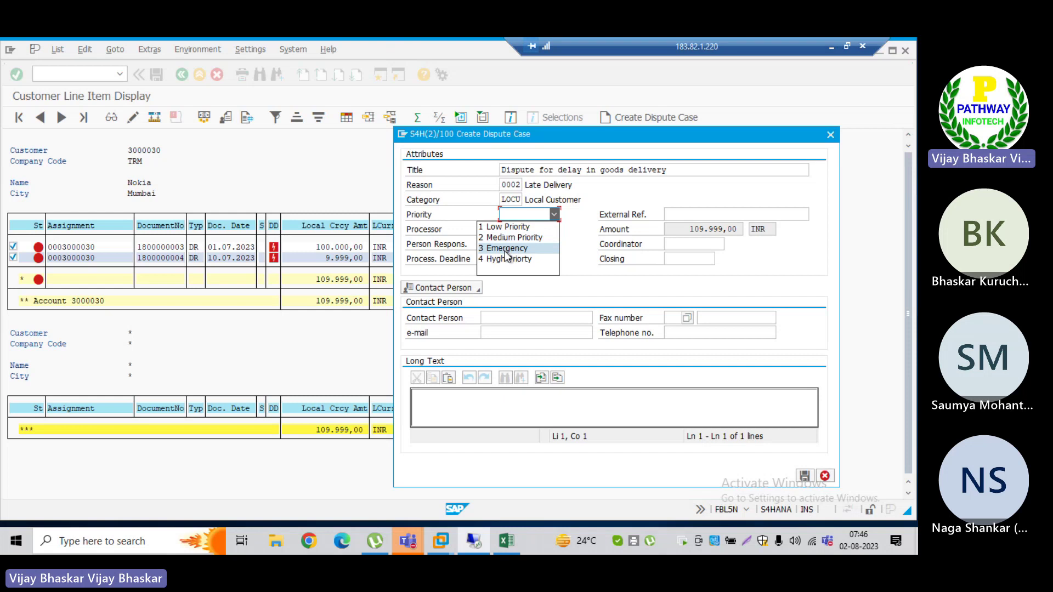
click(505, 250)
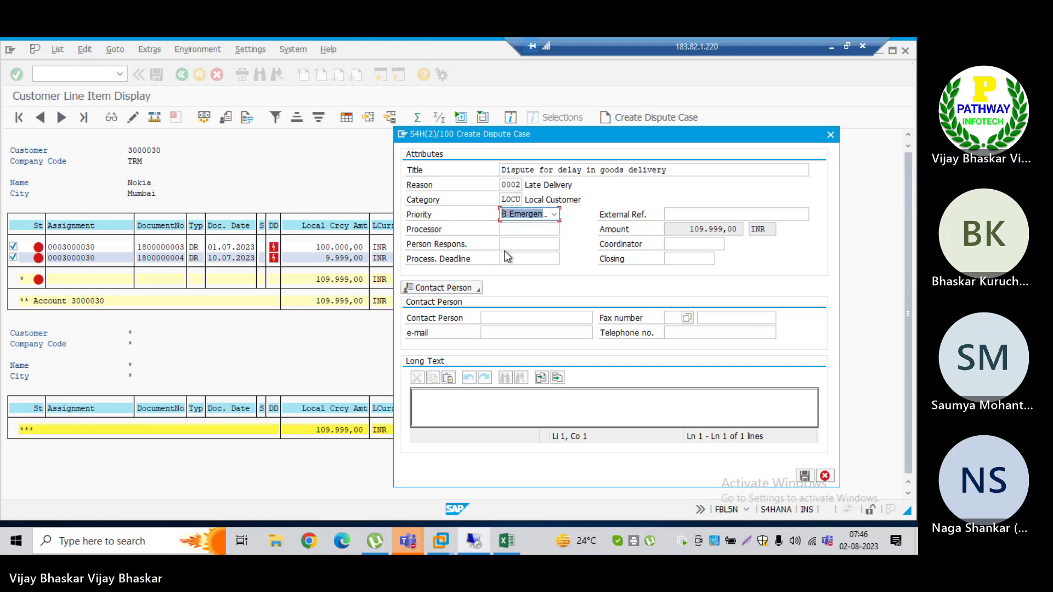
click(510, 230)
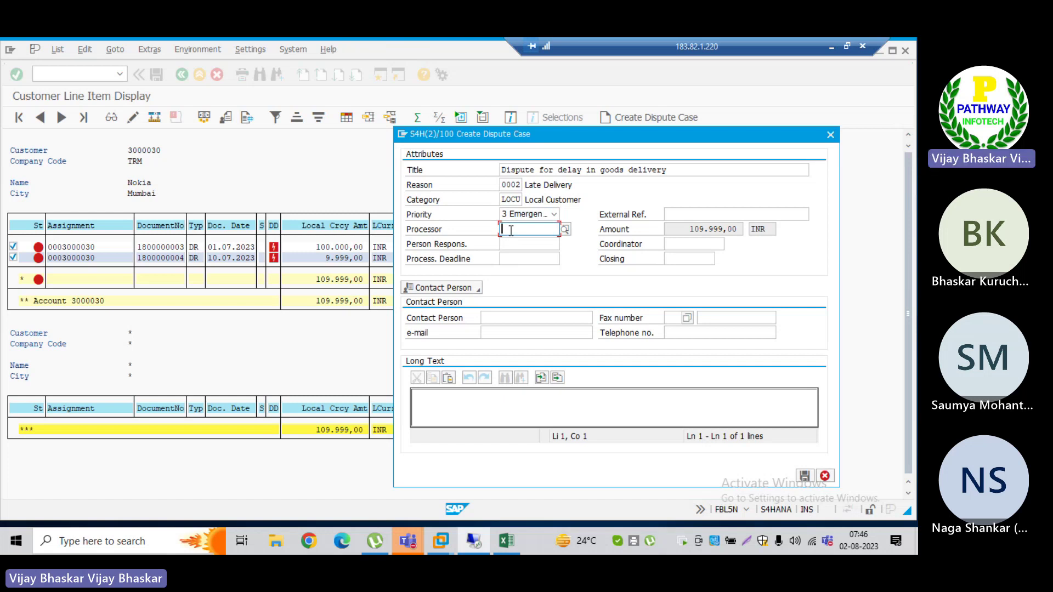
Step: Assign processor user S4HANA21 to the dispute case by picking it from the type-ahead suggestions
click(564, 229)
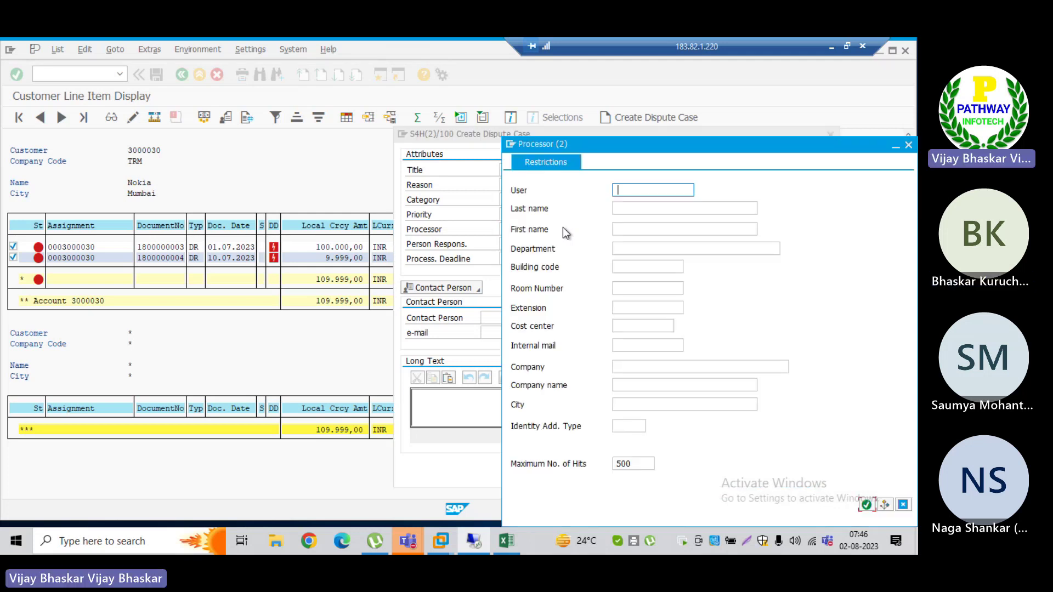
drag(647, 146, 459, 153)
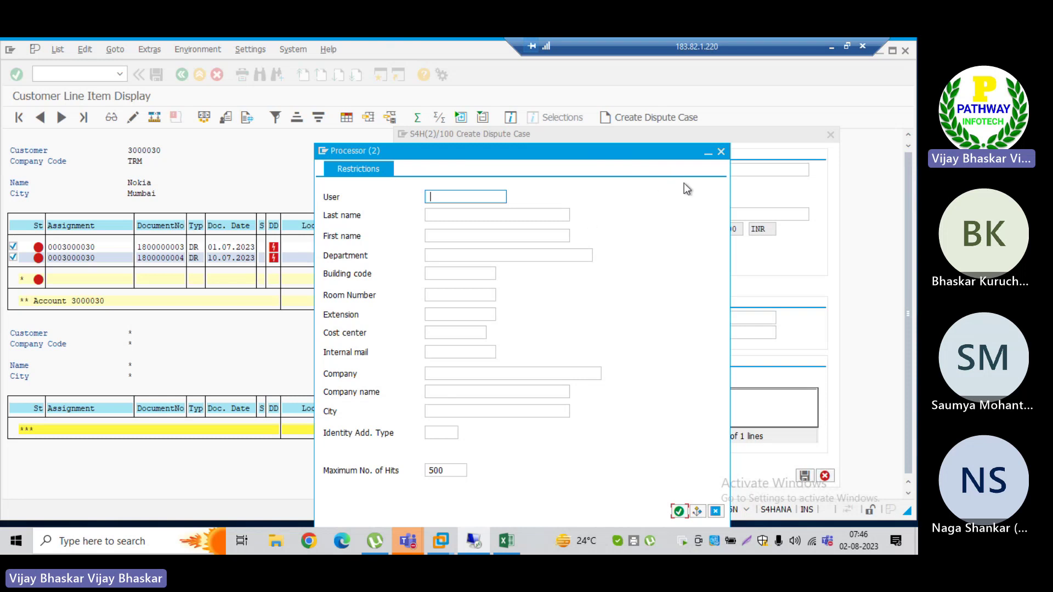
click(720, 152)
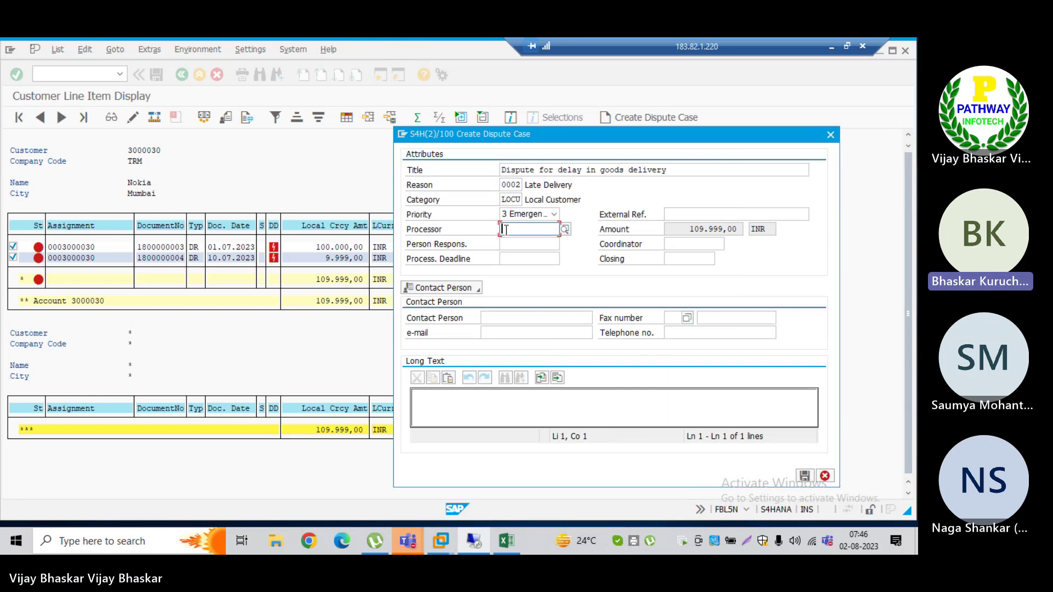
text(sa)
text(hana)
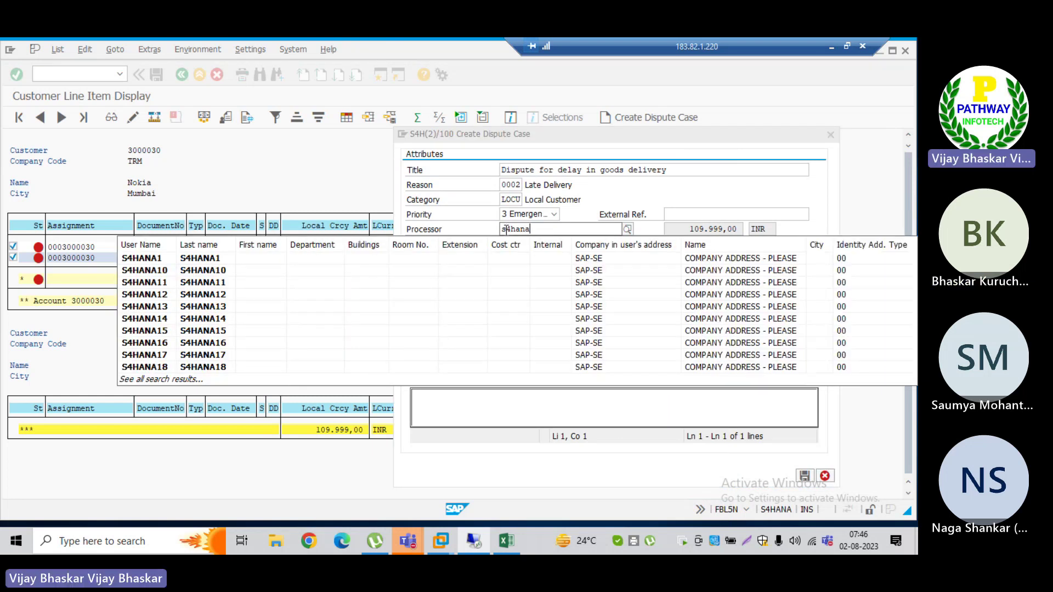
text(21)
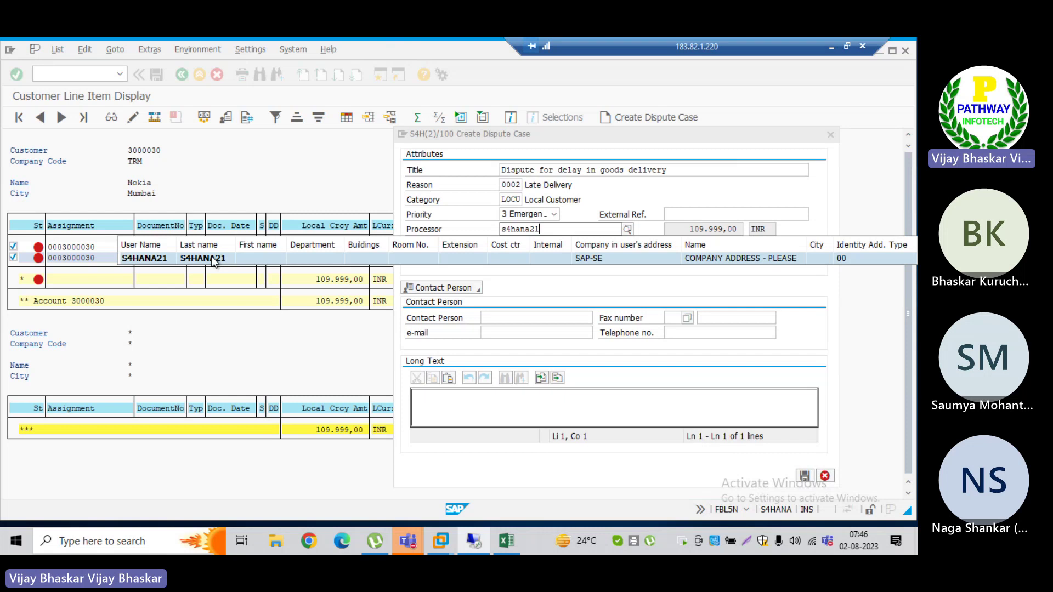
click(212, 259)
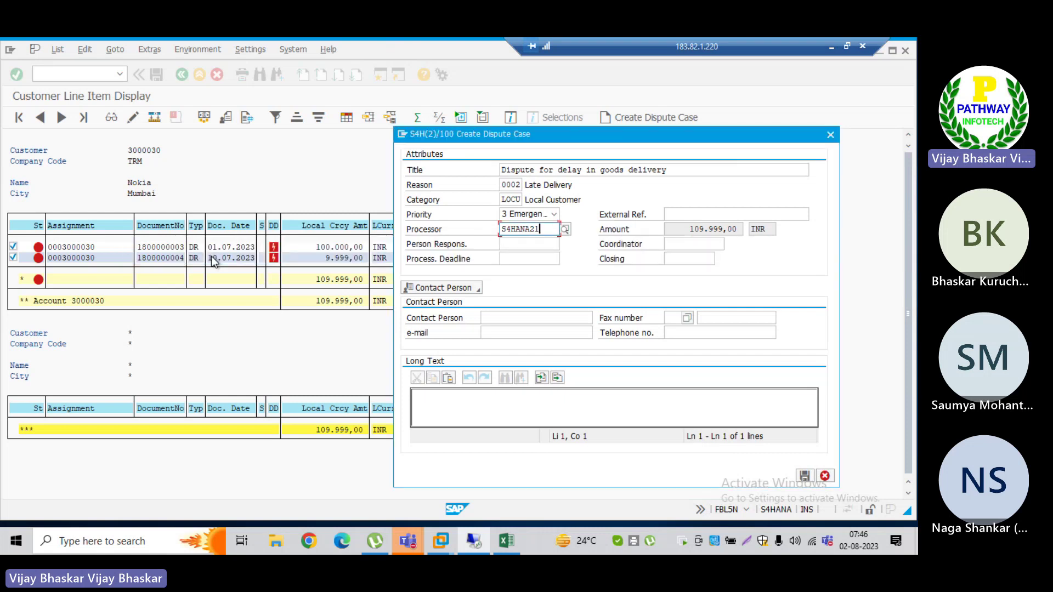
click(684, 215)
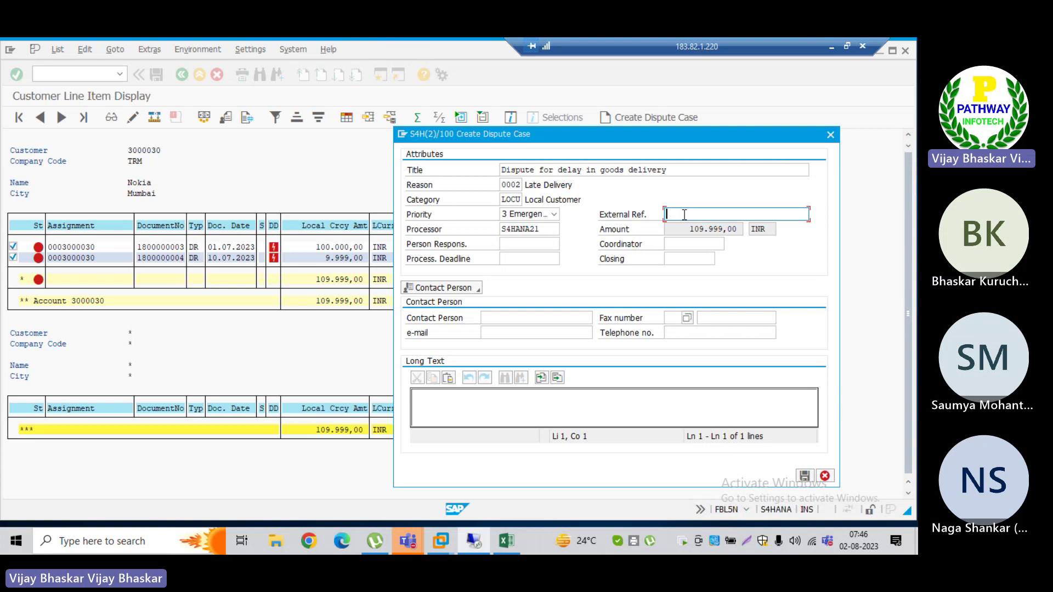
Step: Enter 1234 as the dispute case's External Ref., leaving Process Deadline empty
text(1234)
click(521, 243)
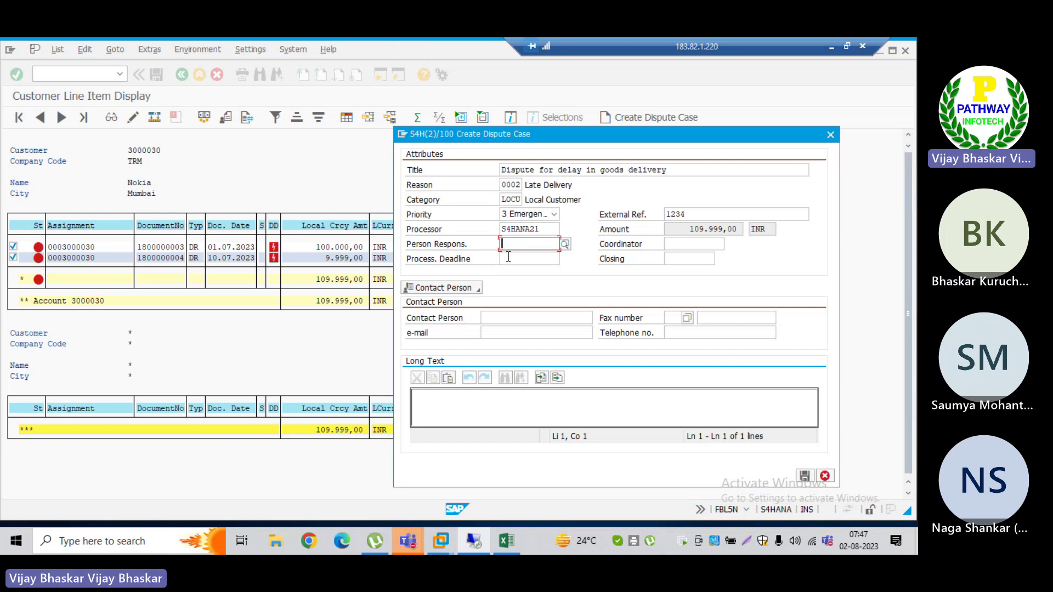
click(508, 257)
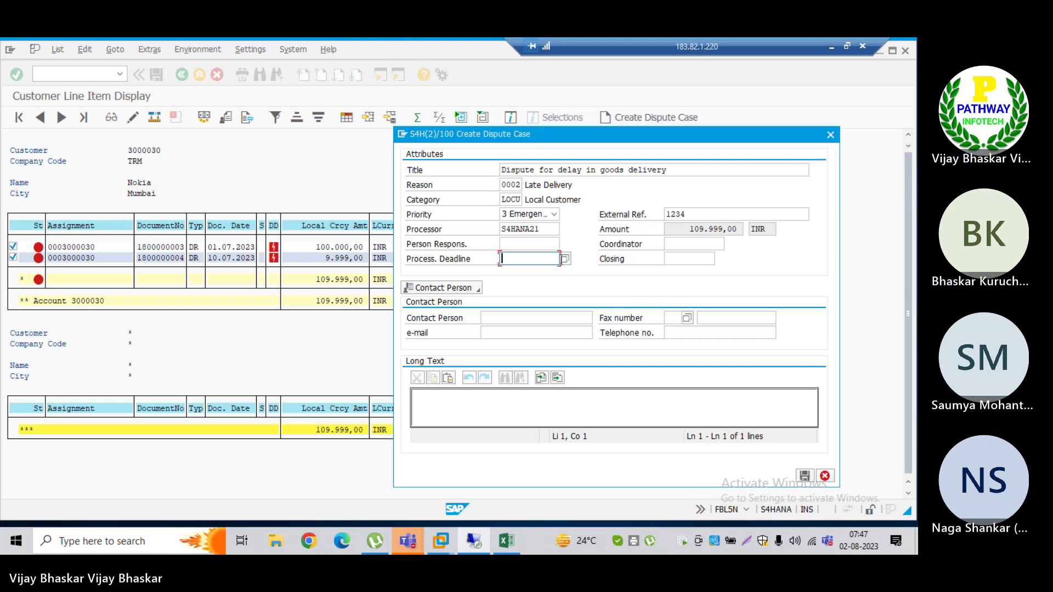
Step: Set the dispute case's Process Deadline to 04.08.2023 from the calendar
click(561, 259)
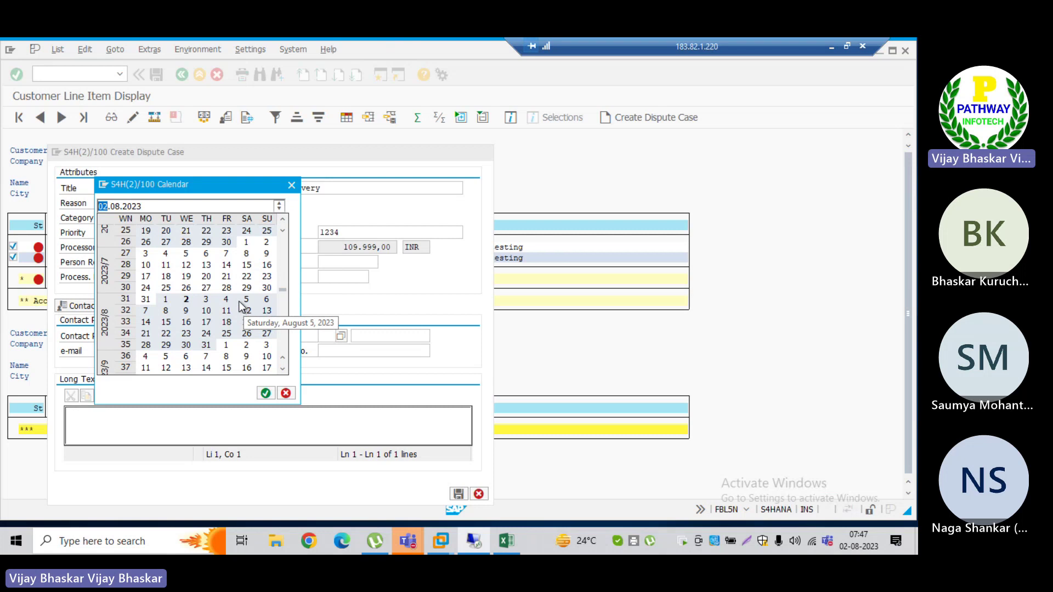
double_click(229, 299)
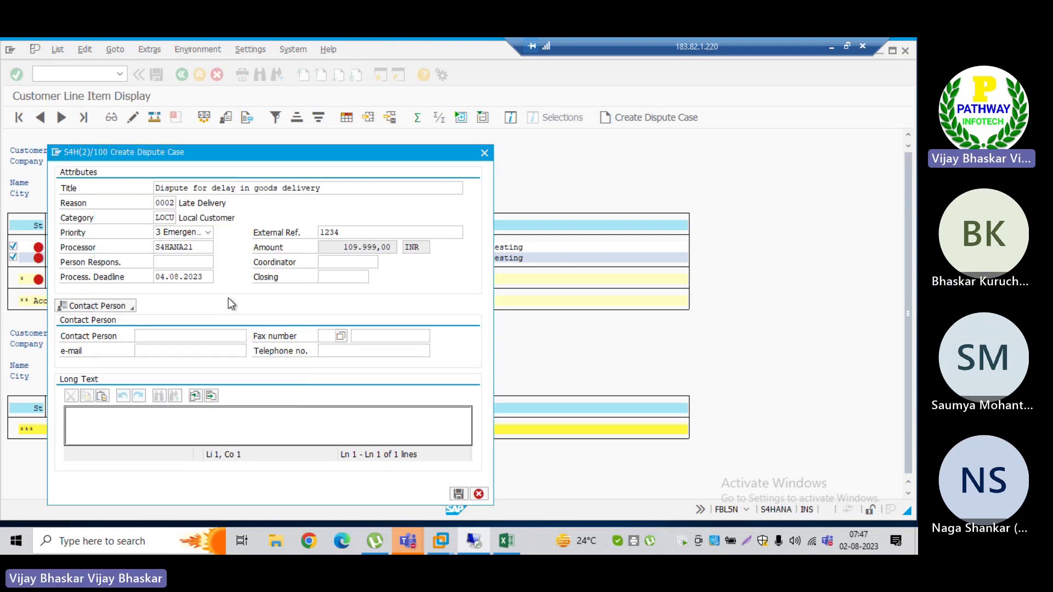
drag(239, 159, 520, 120)
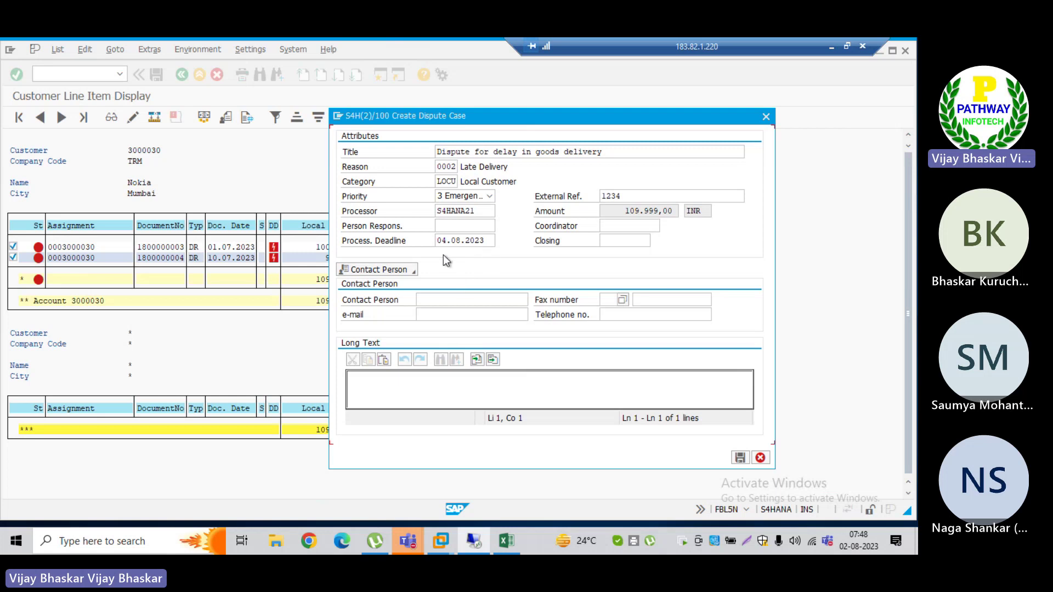
Step: Enter the contact person's name, leaving fax number, e-mail and telephone empty
click(442, 300)
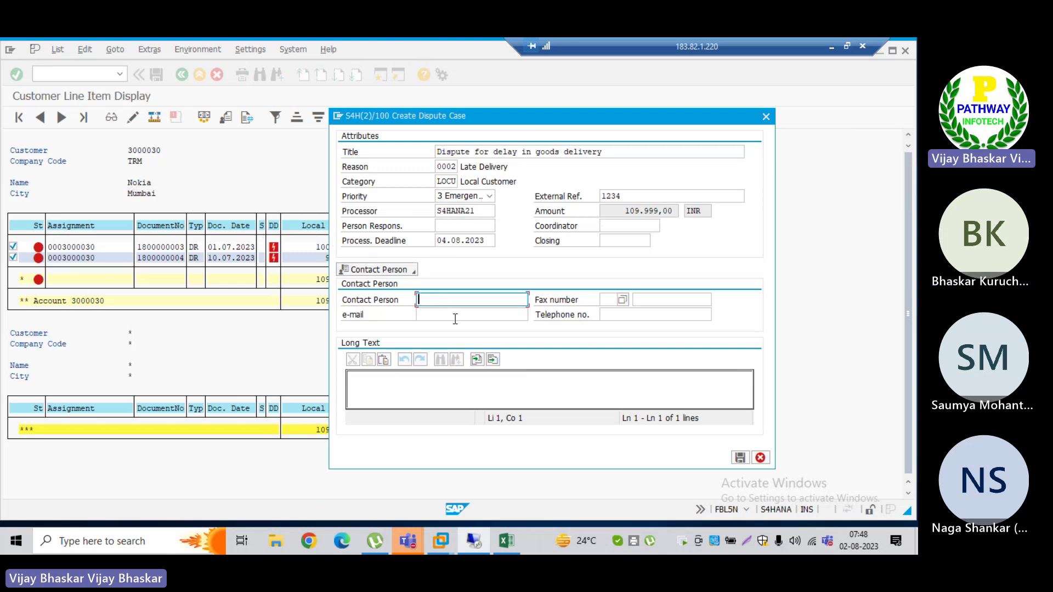
text(aba)
key(BackSpace)
key(BackSpace)
key(BackSpace)
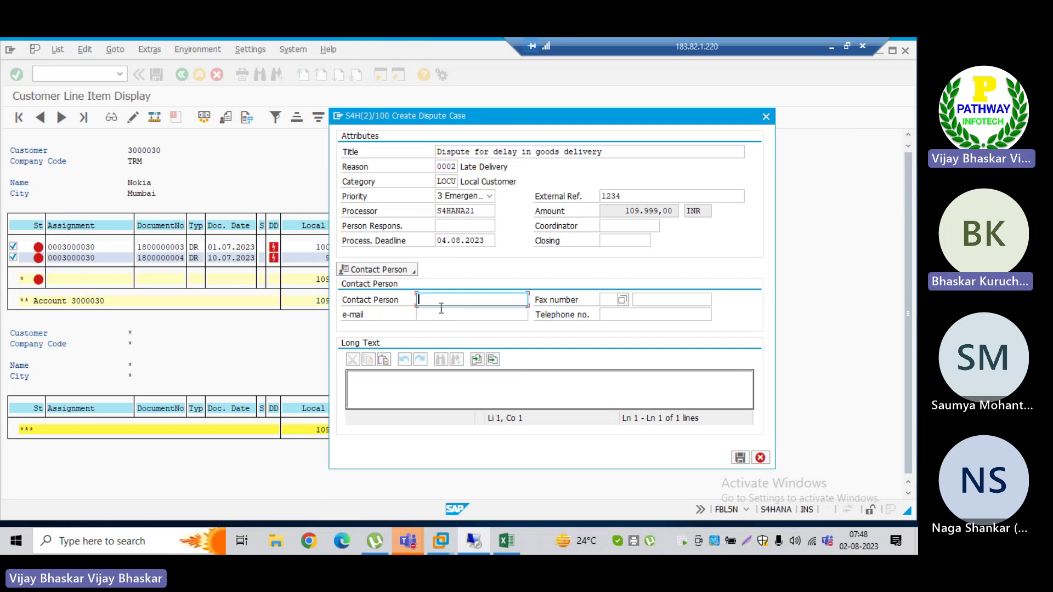
text(Ram)
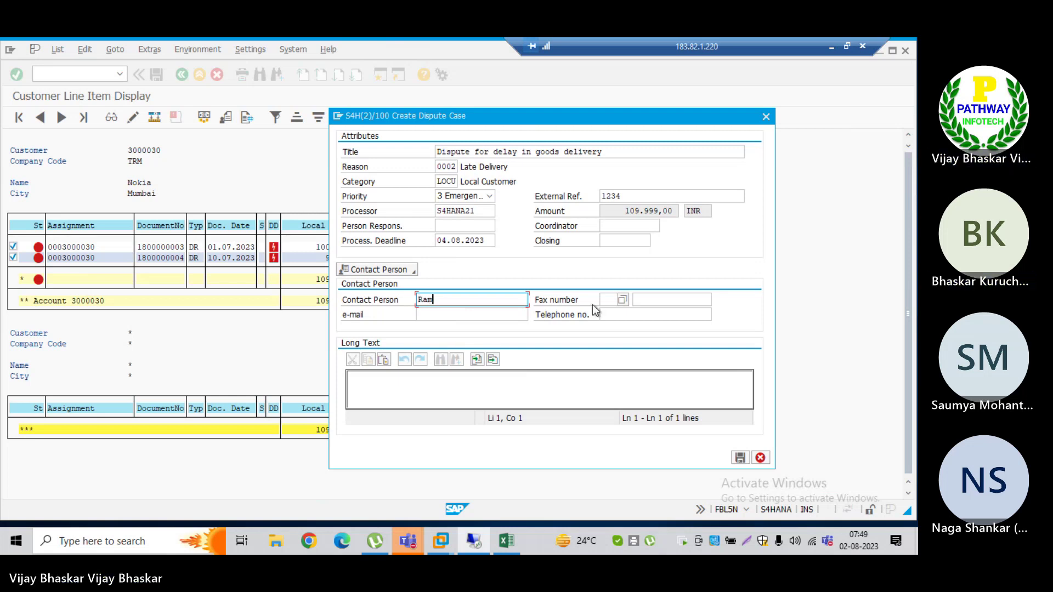
click(670, 299)
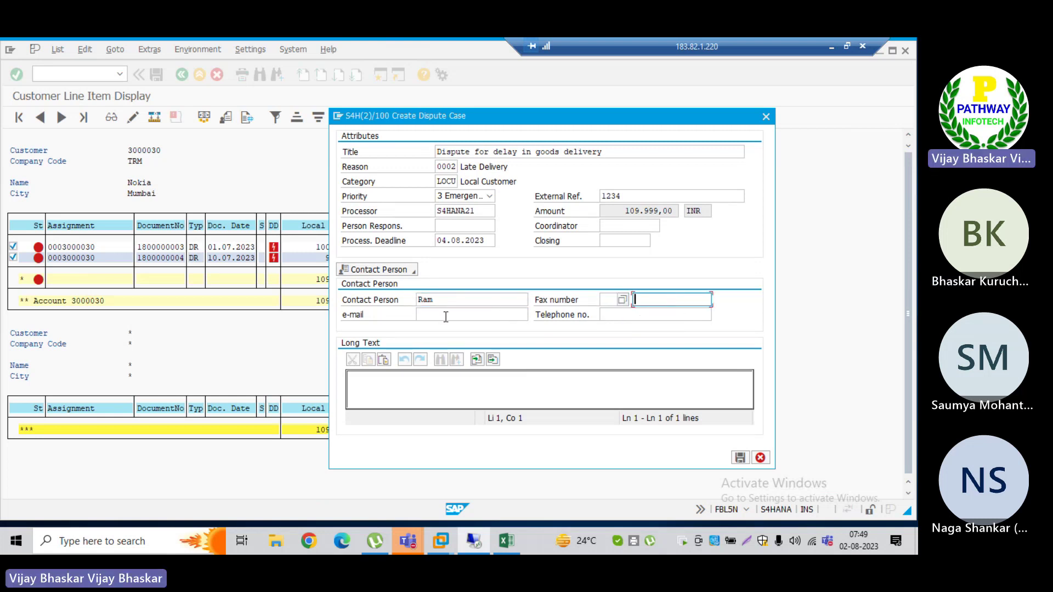
click(420, 314)
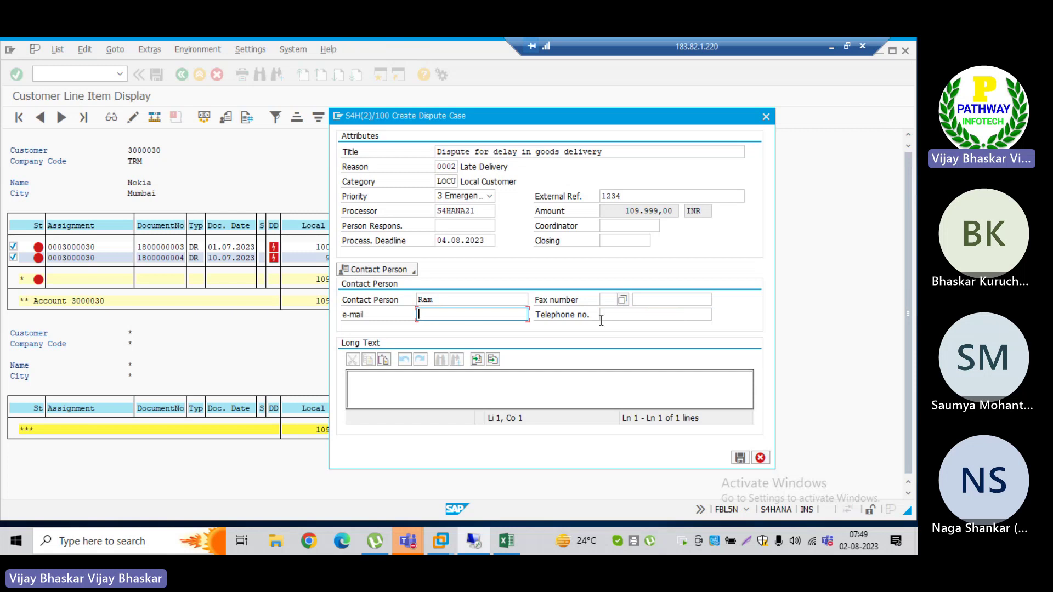
click(623, 315)
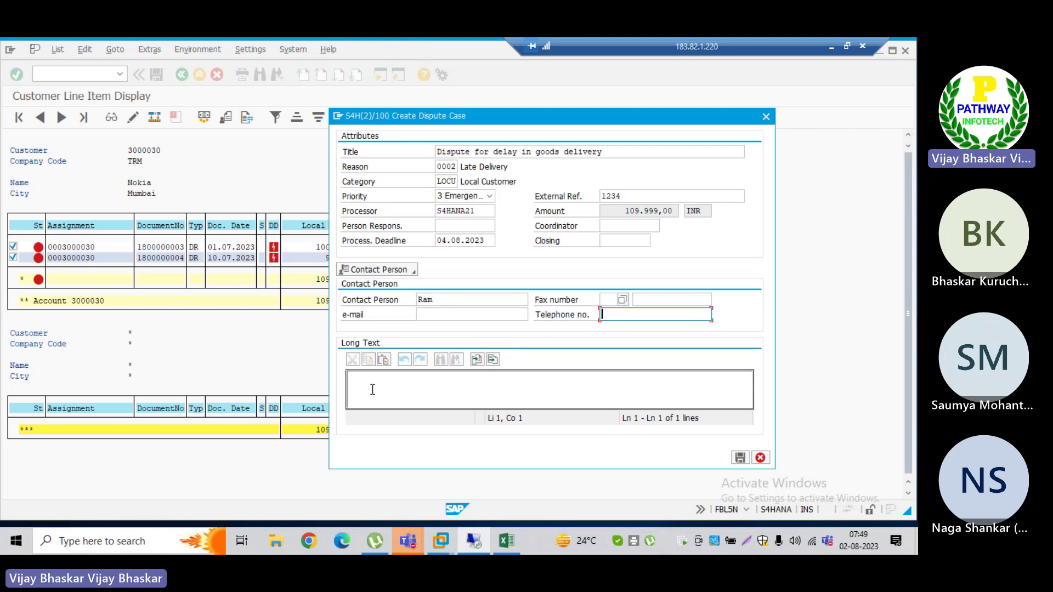
click(435, 379)
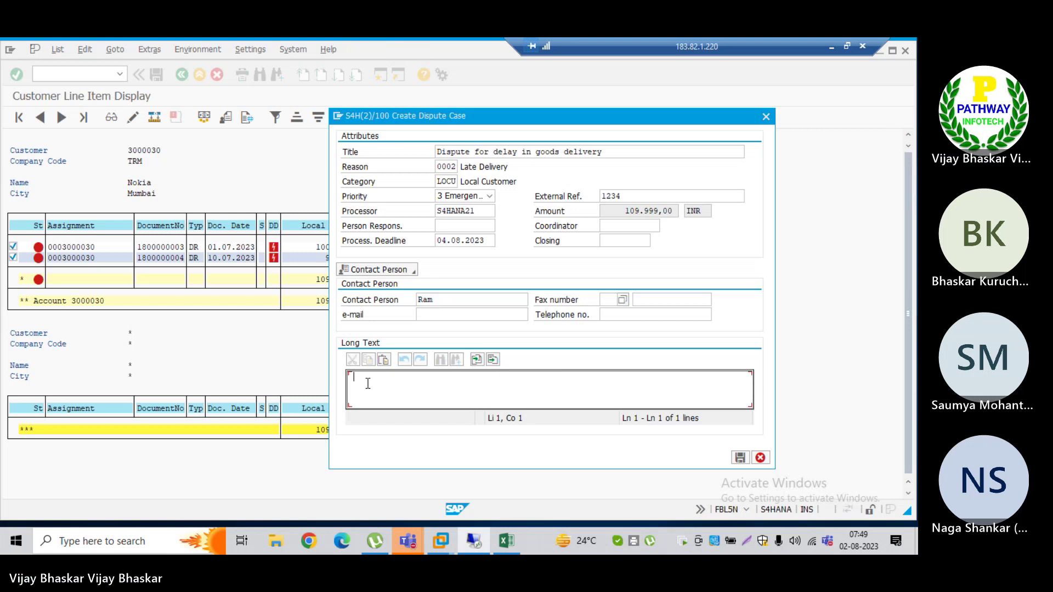
Step: Type the Long Text note 'Internally chdeckign with the SD and Transportation departments.'
text(Internall)
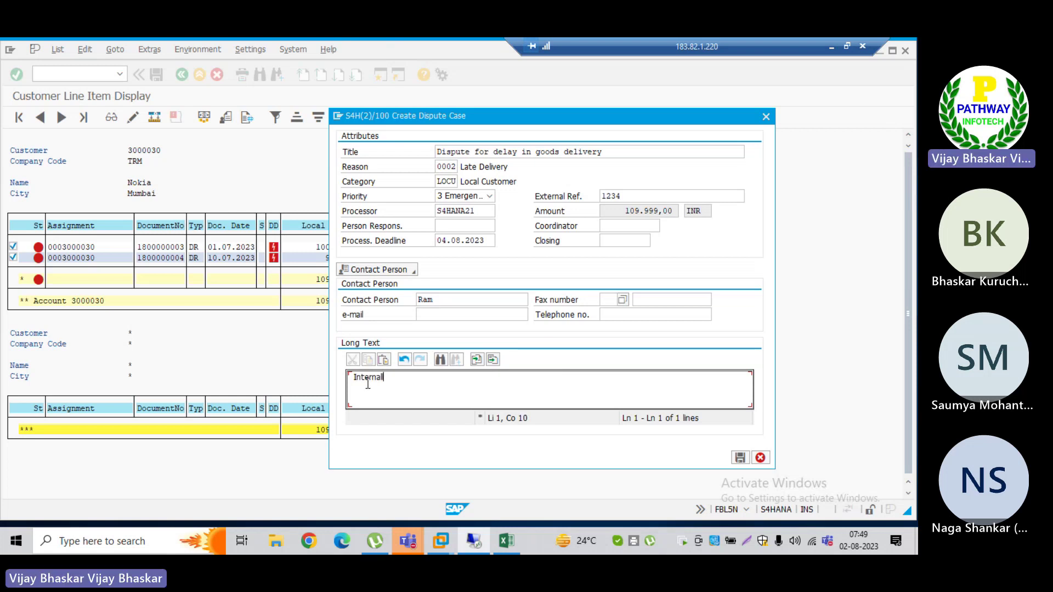
text(y chde)
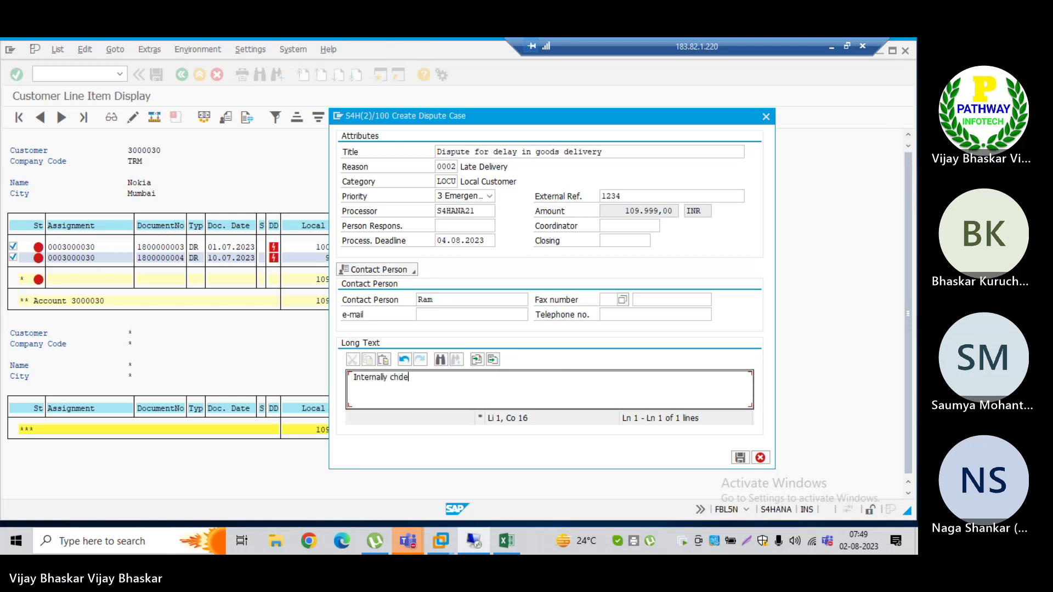
text(ckign with the )
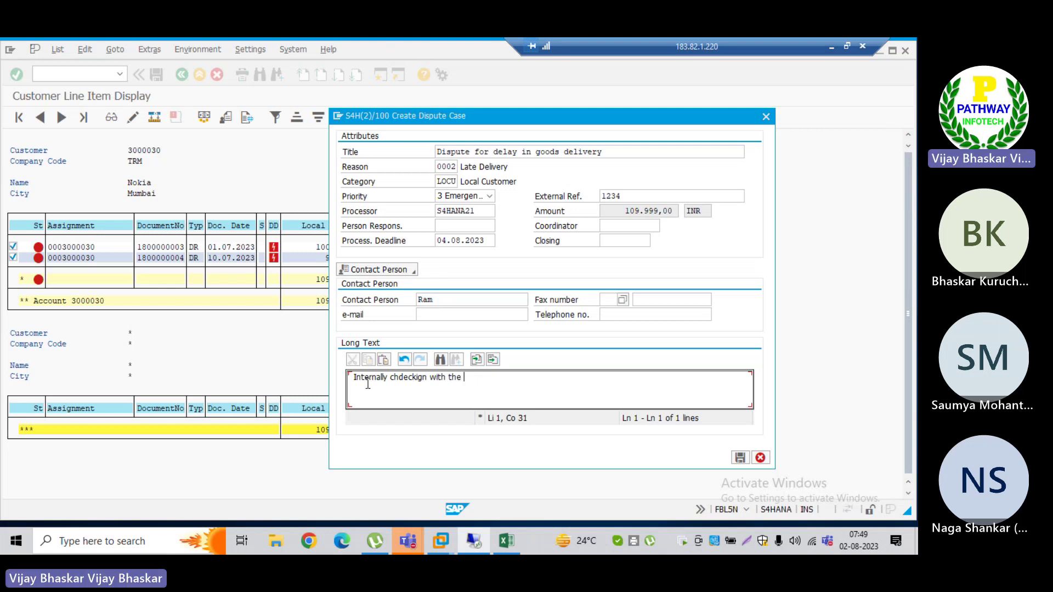
text(SD and Transport)
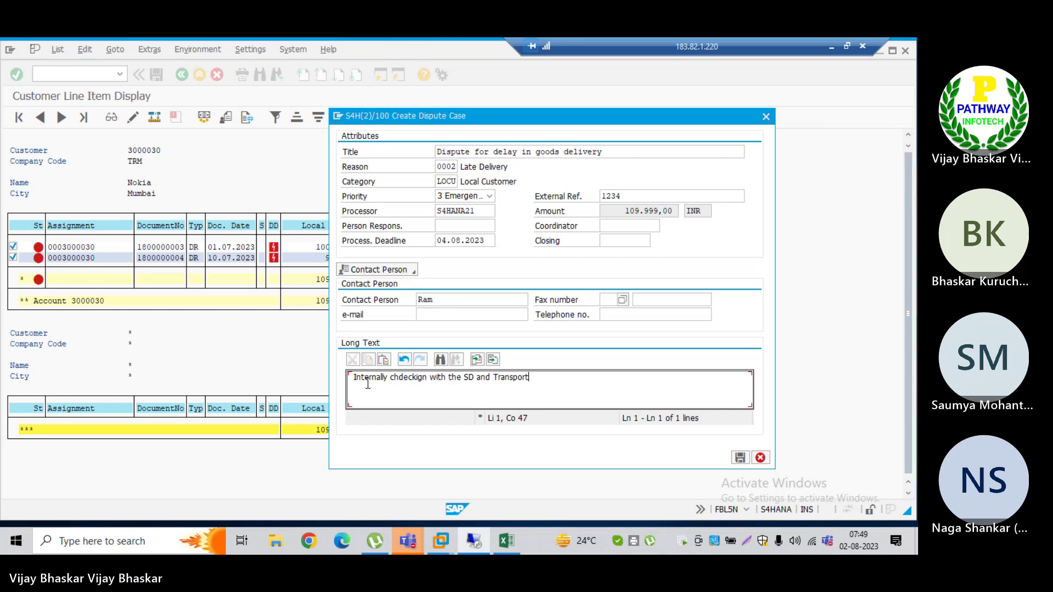
text(ation de)
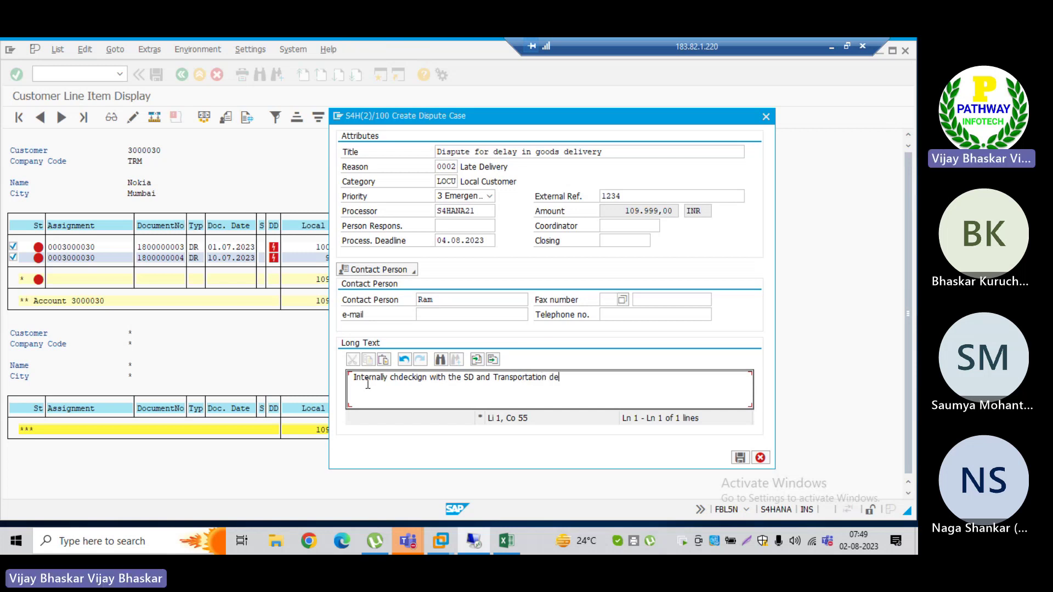
text(partments.)
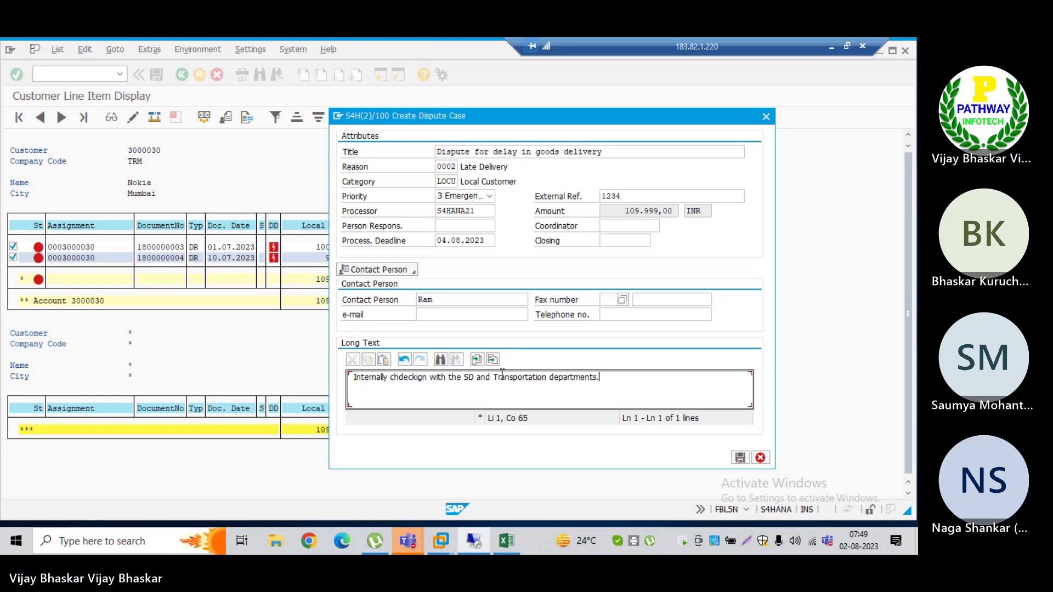
Step: Save the new dispute case so SAP confirms 'Dispute case created'
click(740, 459)
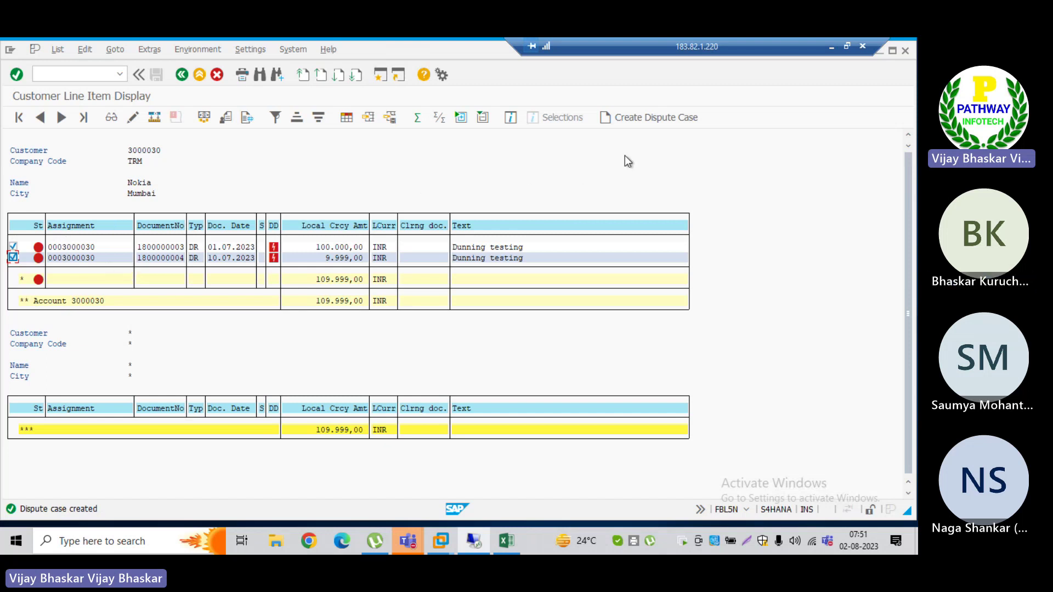
Step: Attempt a second dispute case, which is refused because the first item is already disputed
click(644, 117)
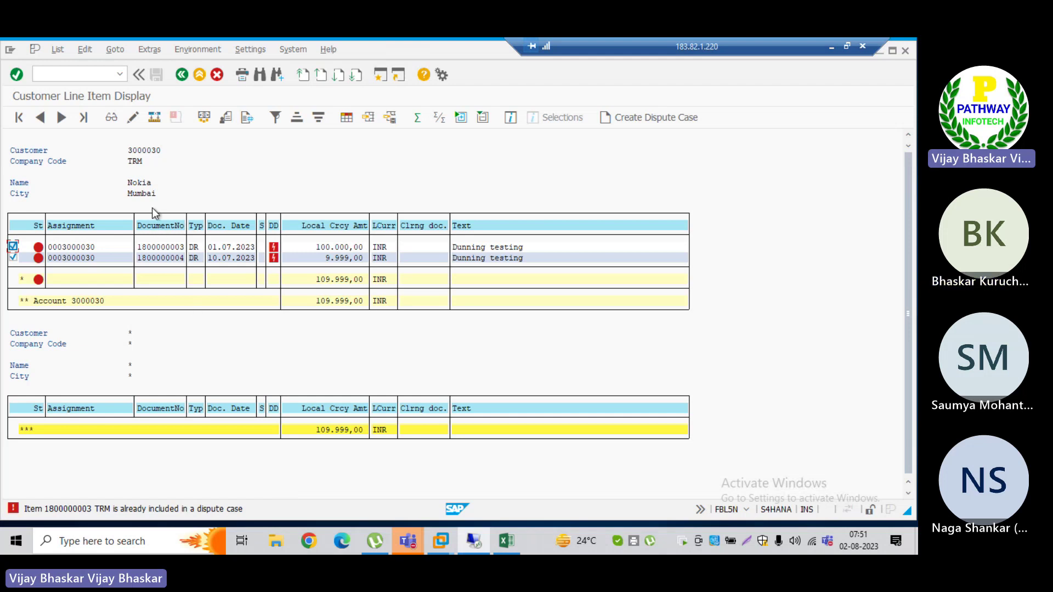
click(129, 152)
drag(129, 153, 167, 154)
click(166, 152)
Step: Untick the first line item, tick the second, and minimize SAP to the desktop
click(12, 247)
click(12, 257)
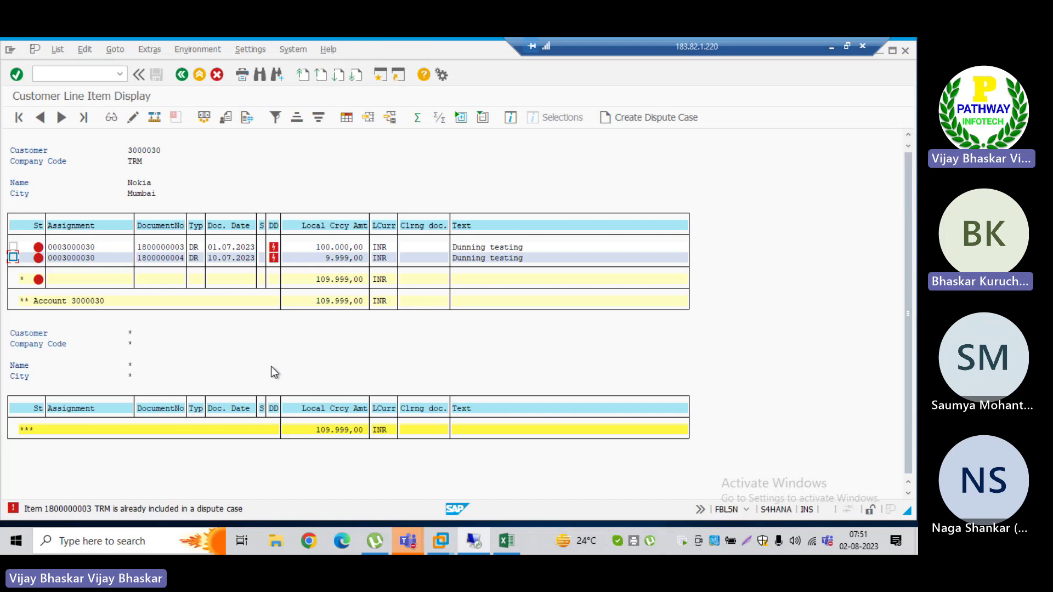
key(super+d)
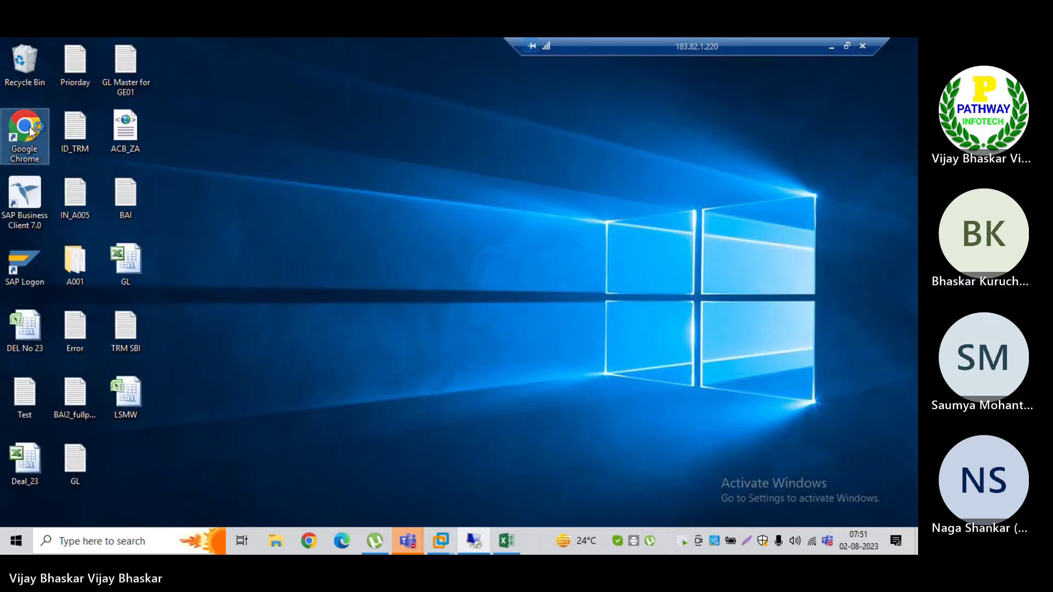
Step: Open the Fiori Launchpad bookmark in Chrome and log on with the user ID and password
double_click(24, 129)
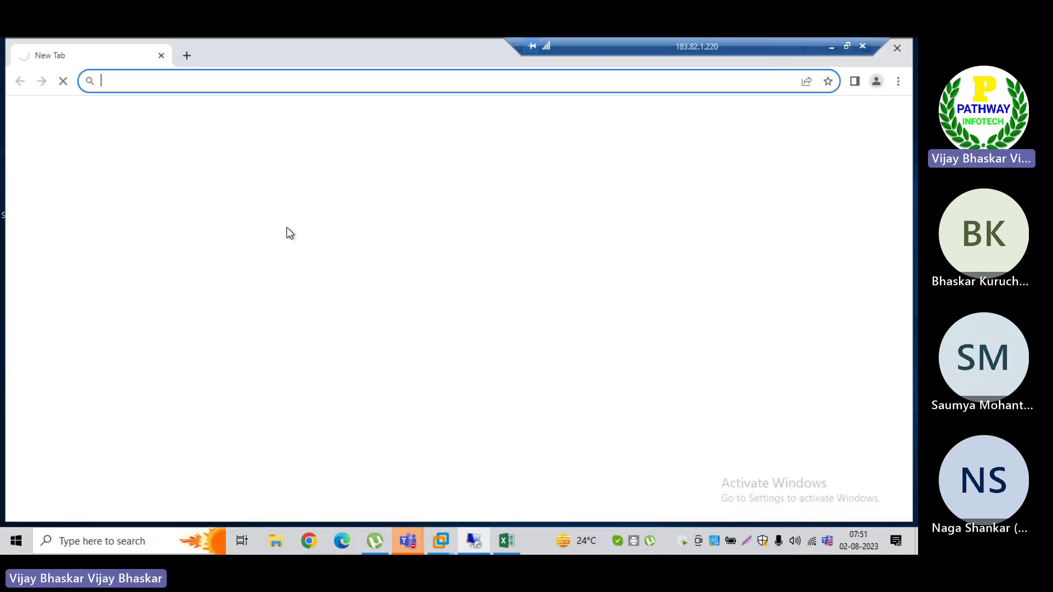
click(51, 105)
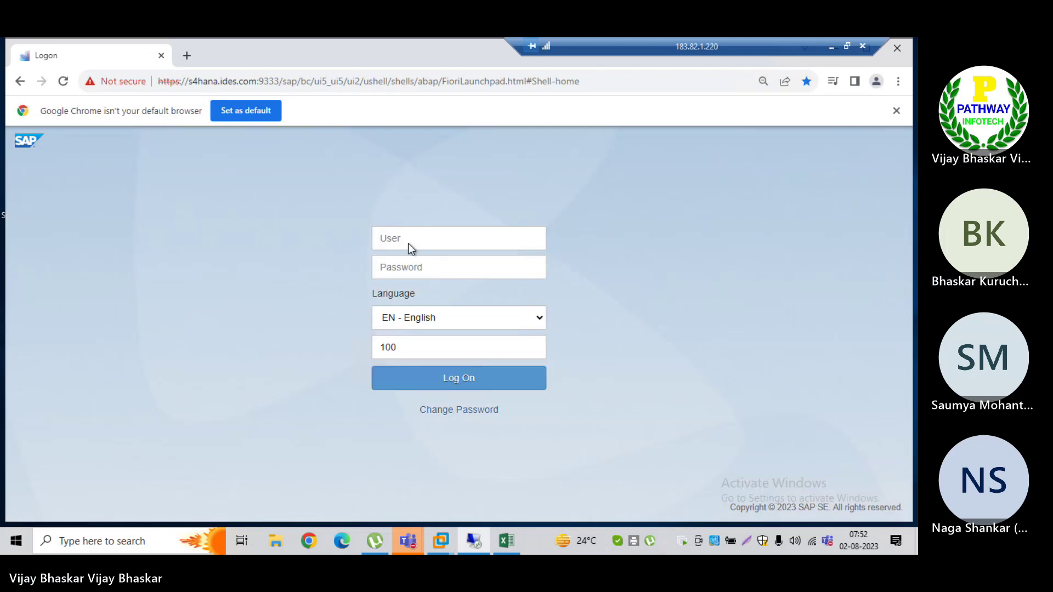
click(400, 237)
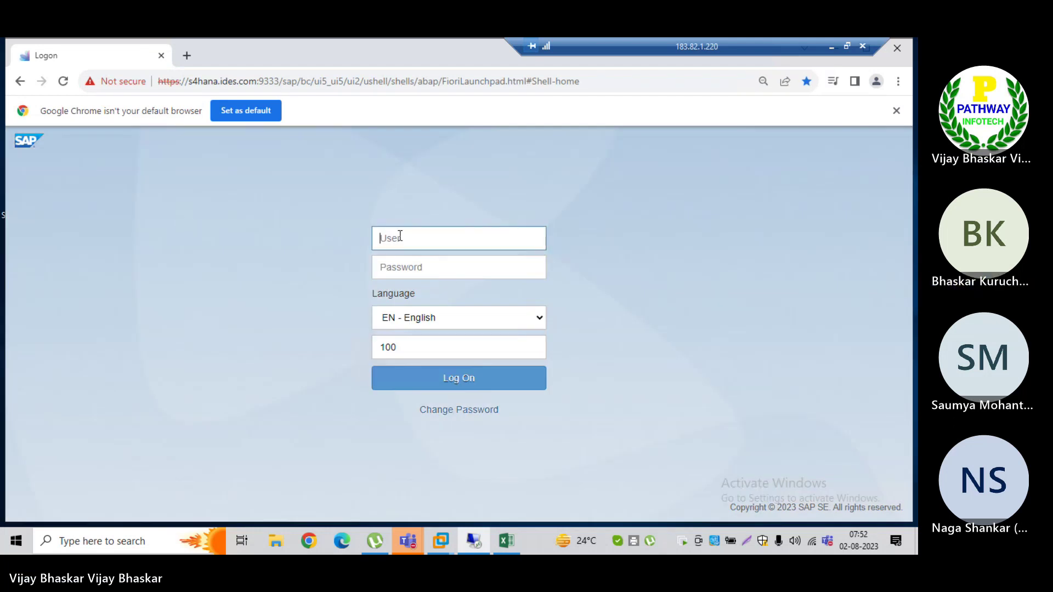
text(s4hana21)
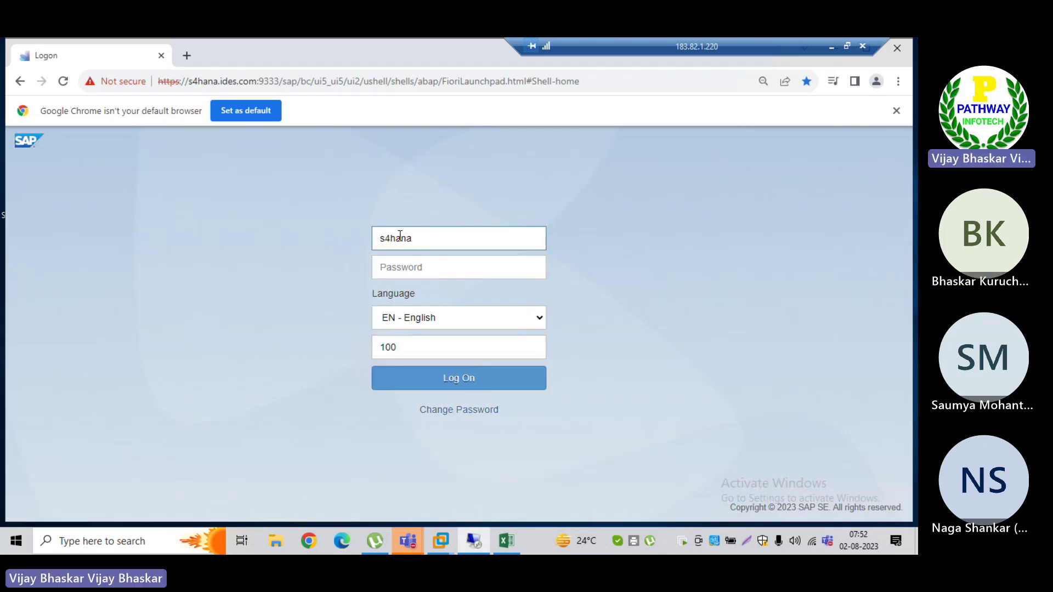
key(Tab)
text(•)
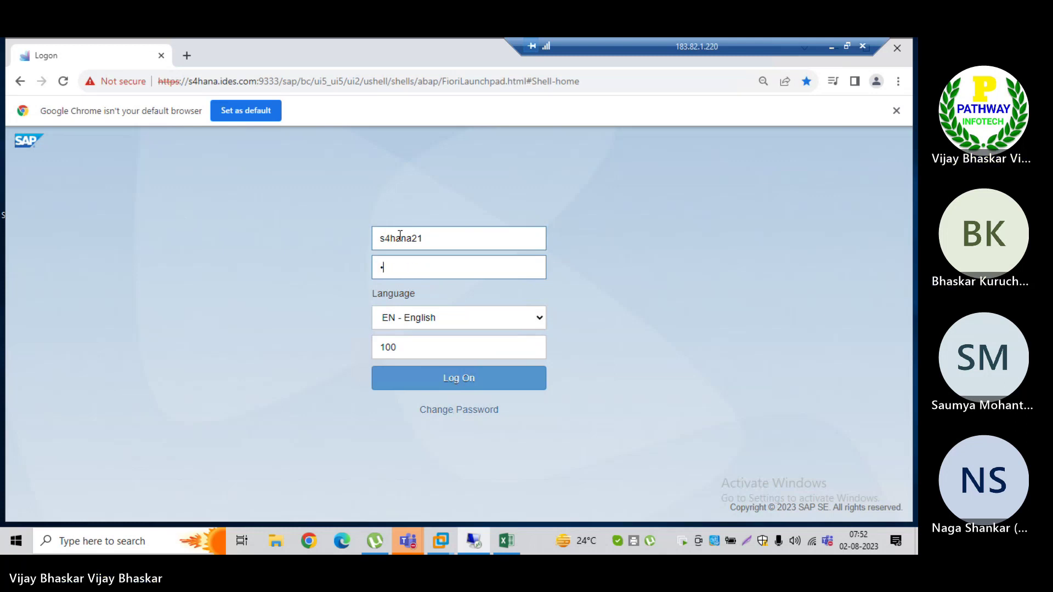
text(••)
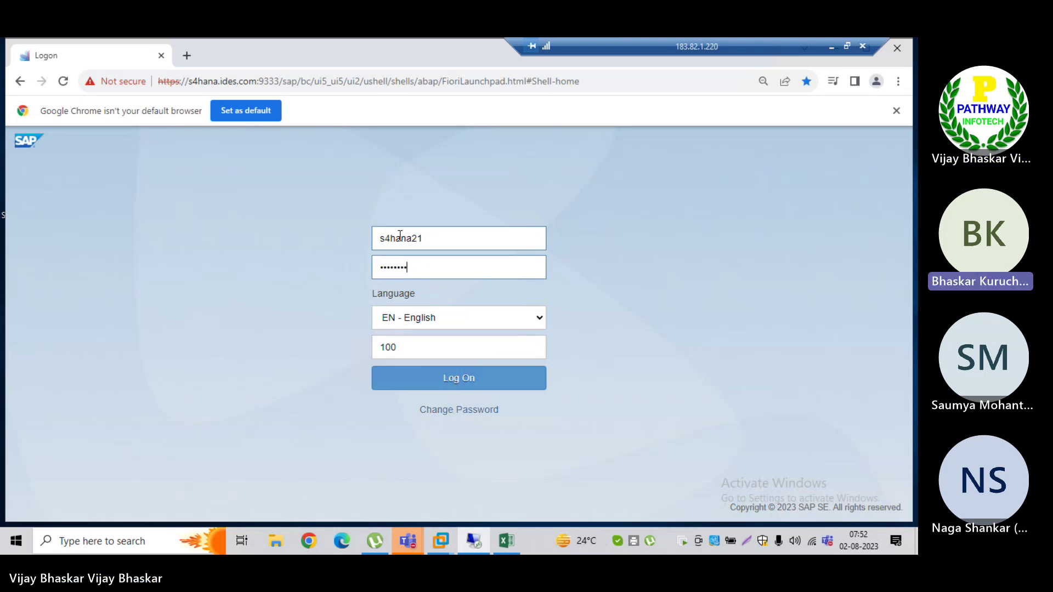
key(Return)
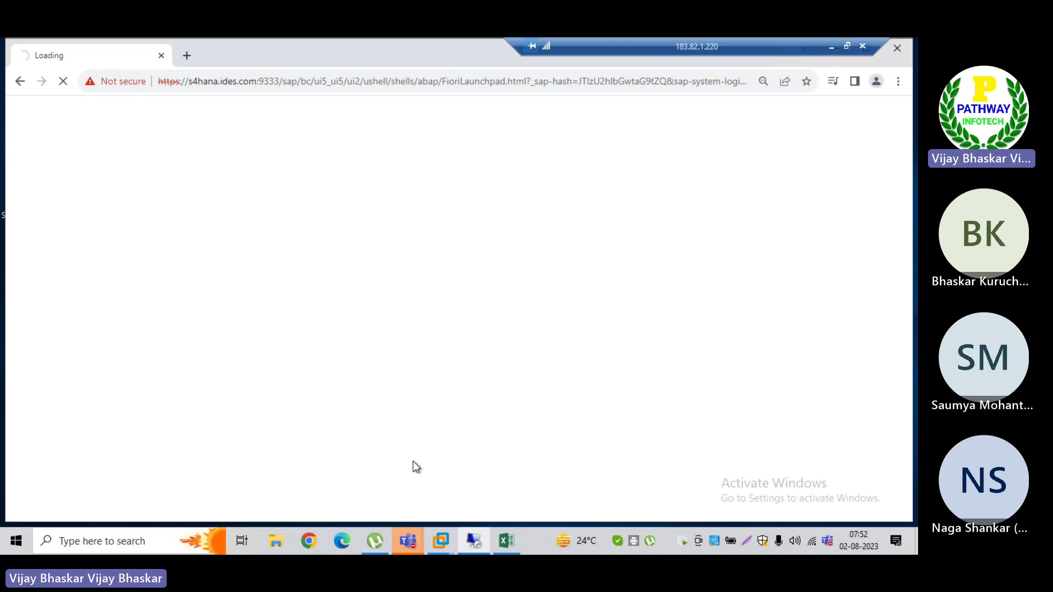
Step: In SAP Easy Access, launch UDM_DISPUTE under Accounting > Financial Supply Chain Management > Dispute Management
key(alt+Tab)
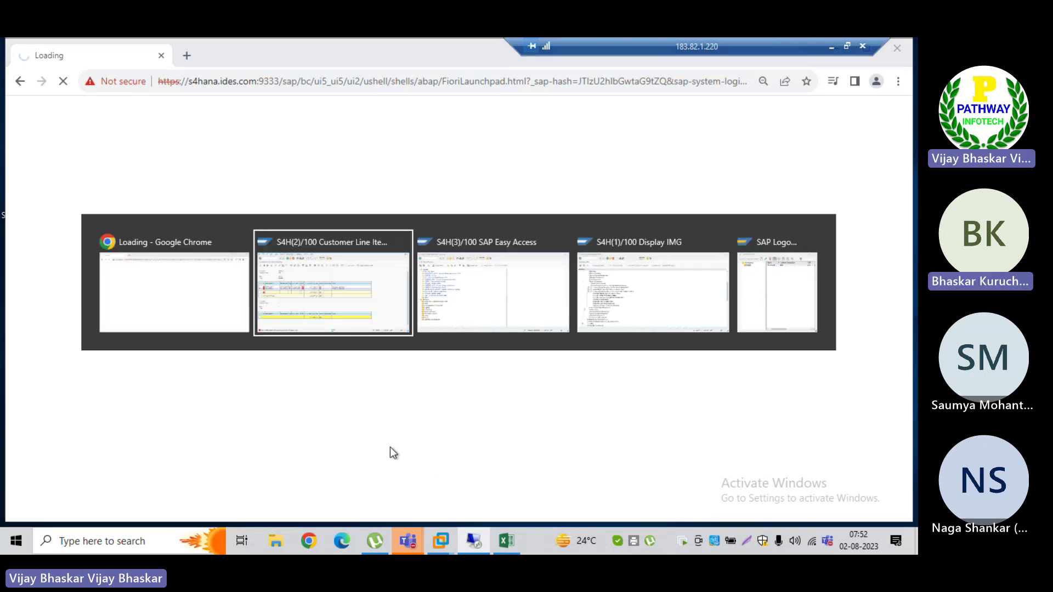
key(alt+Tab)
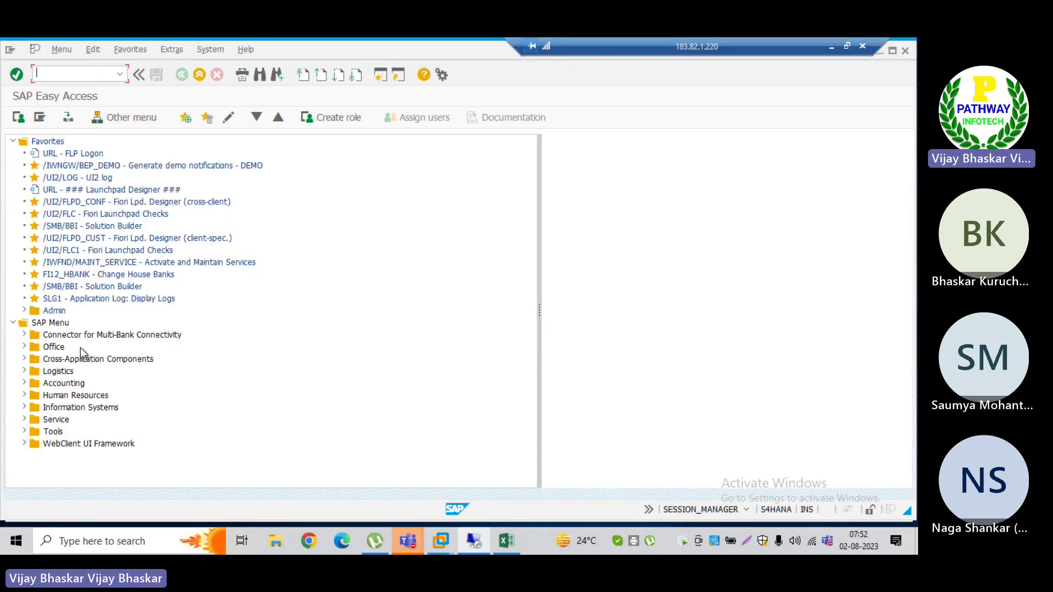
double_click(56, 387)
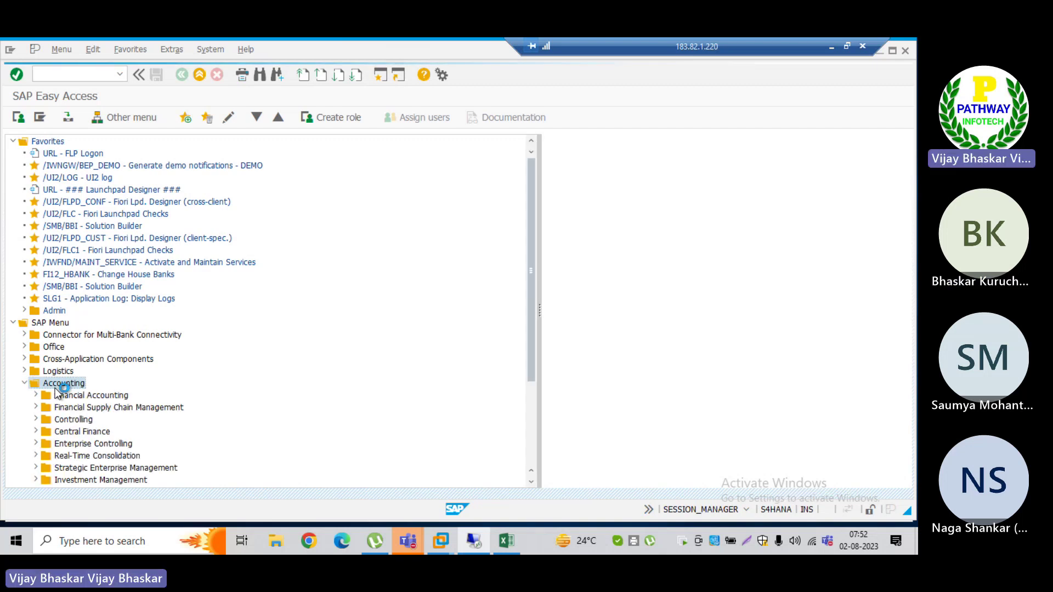
key(Down)
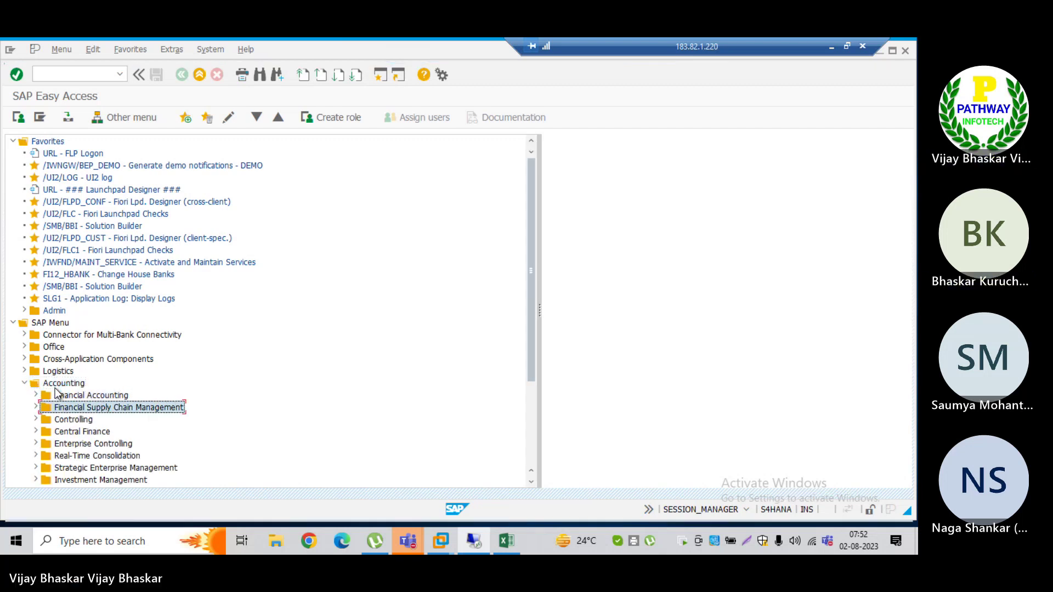
key(Return)
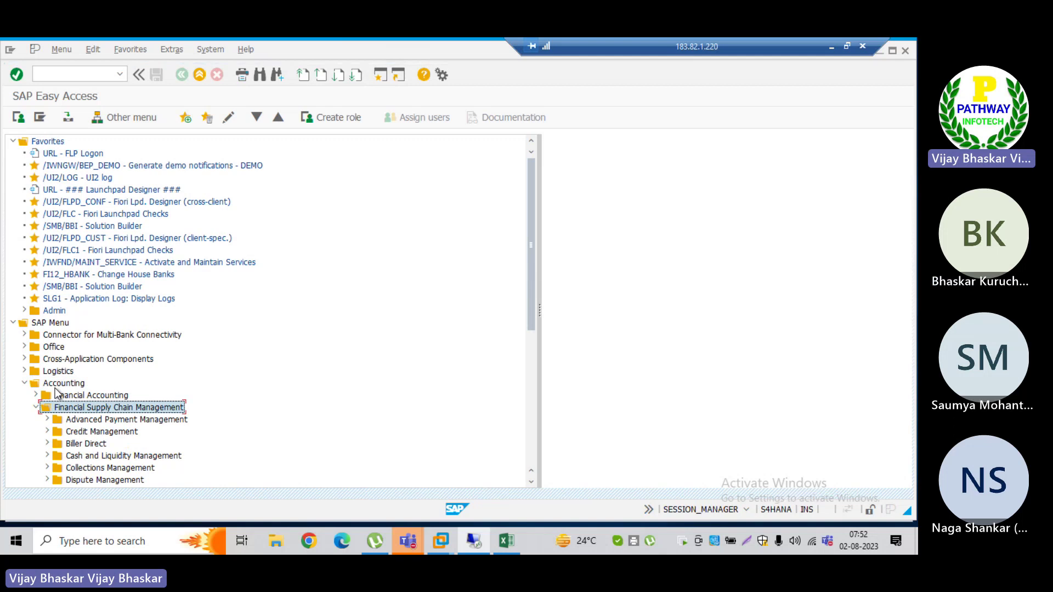
key(Down)
key(Down)
key(Down)
key(Down)
key(Down)
key(Down)
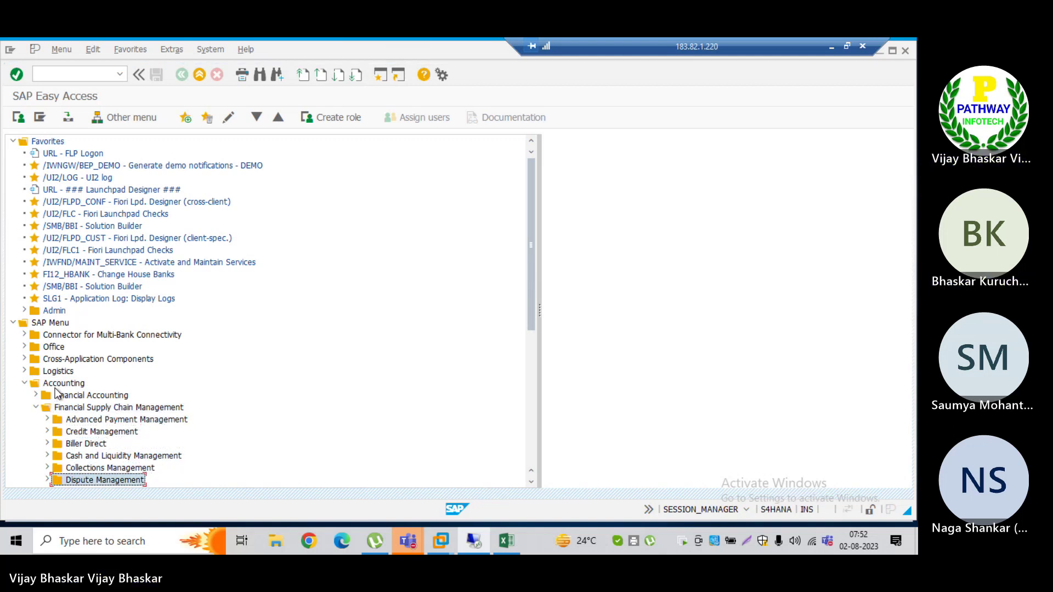
key(Return)
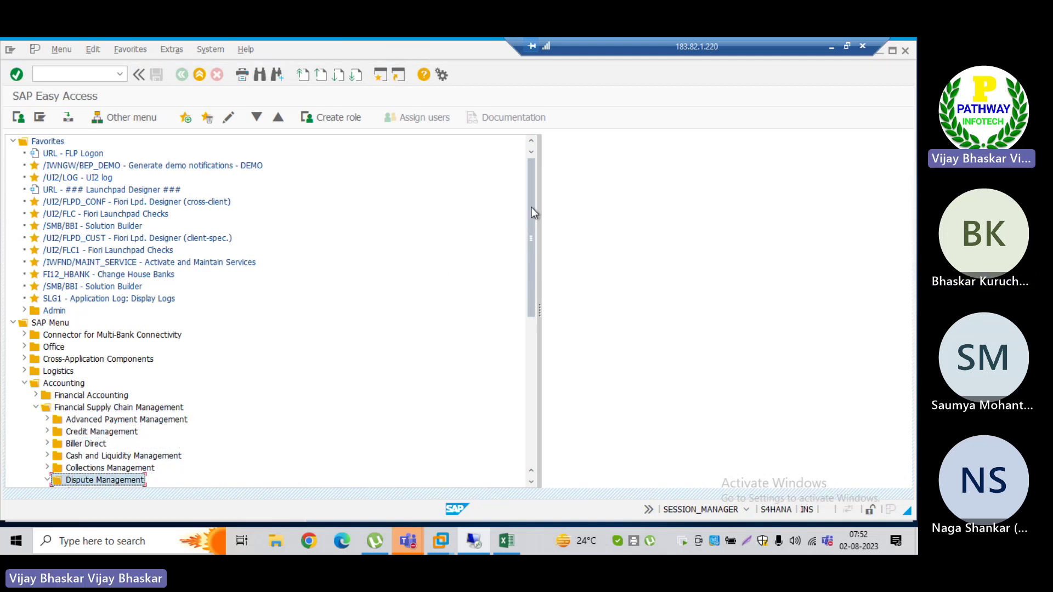
drag(531, 206, 528, 274)
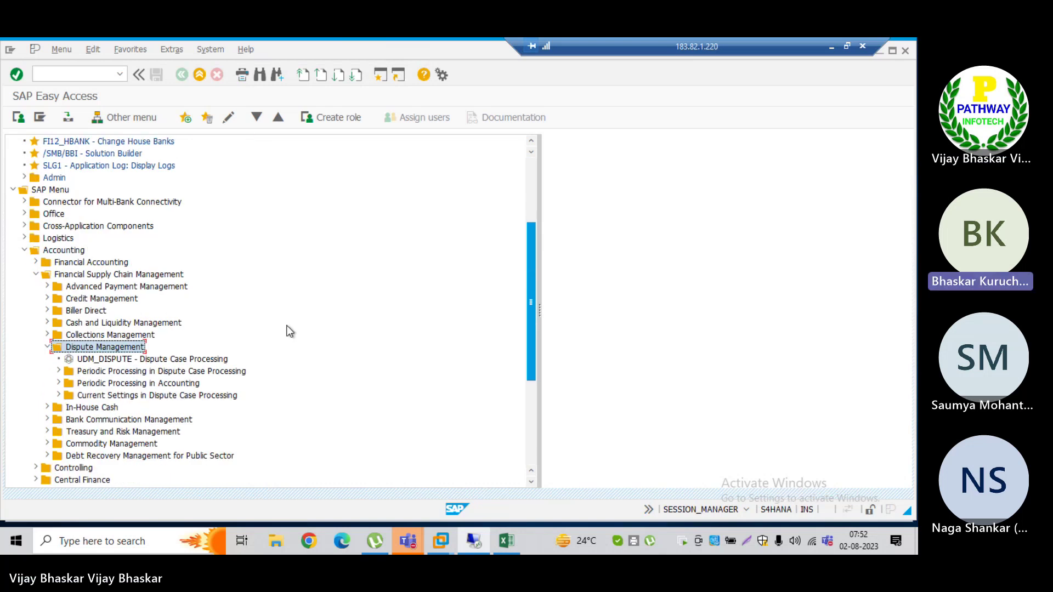
click(104, 360)
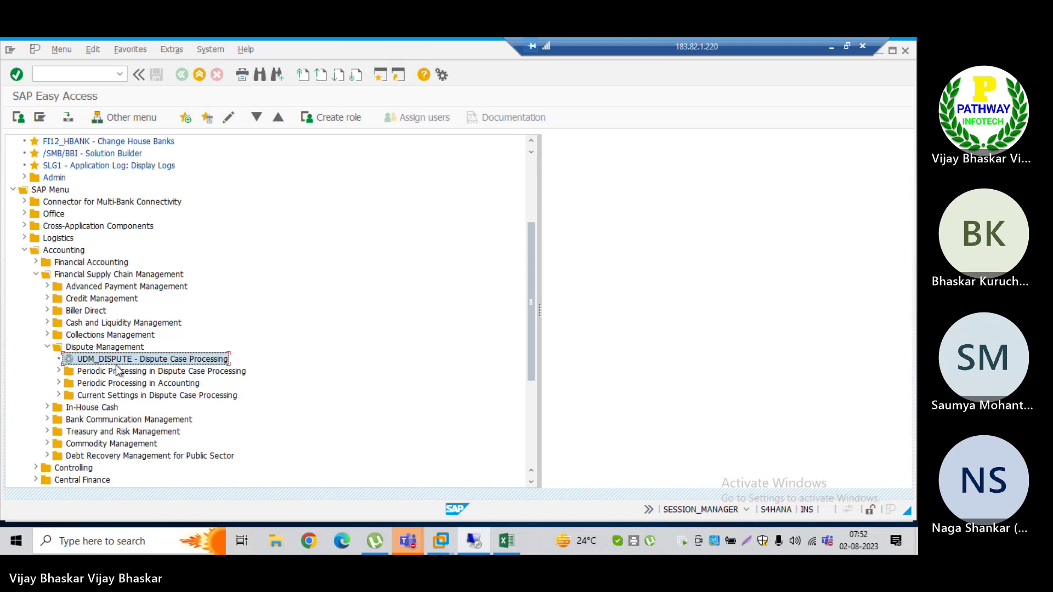
double_click(109, 363)
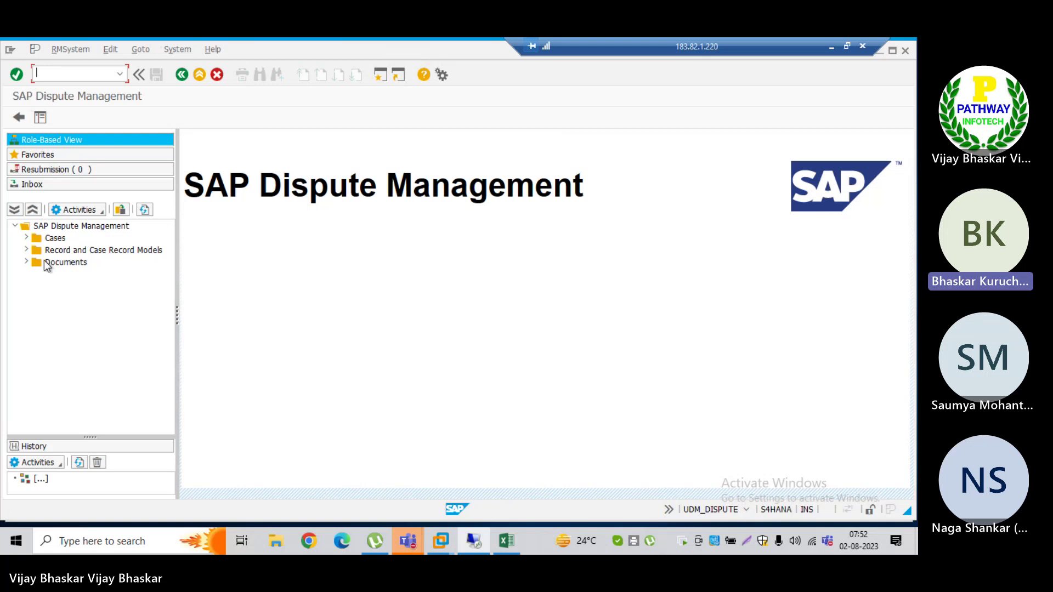
Step: Expand the Cases folder and open a new Dispute Case form
click(27, 238)
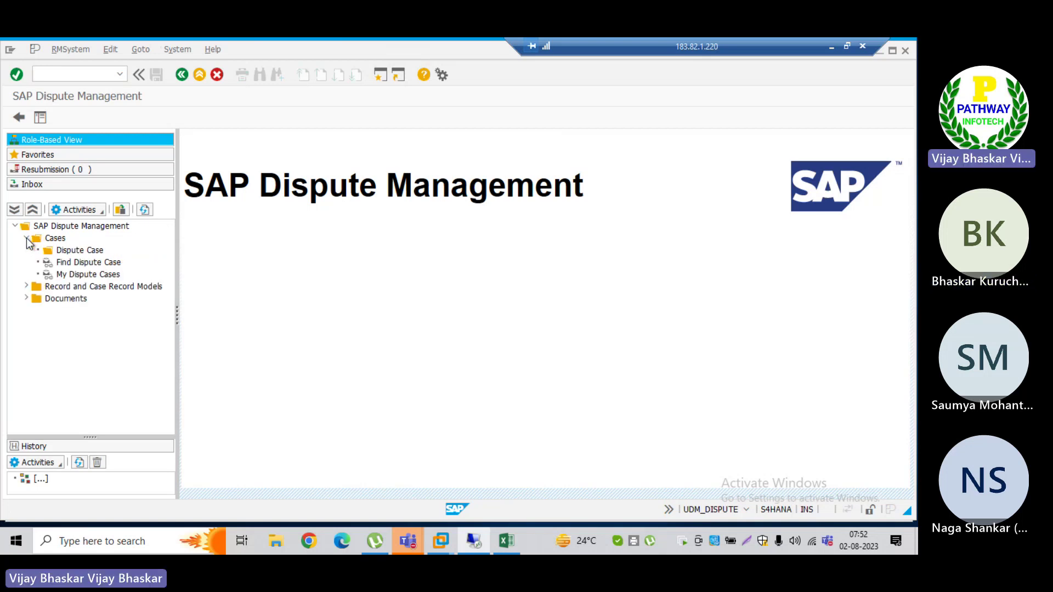
click(76, 251)
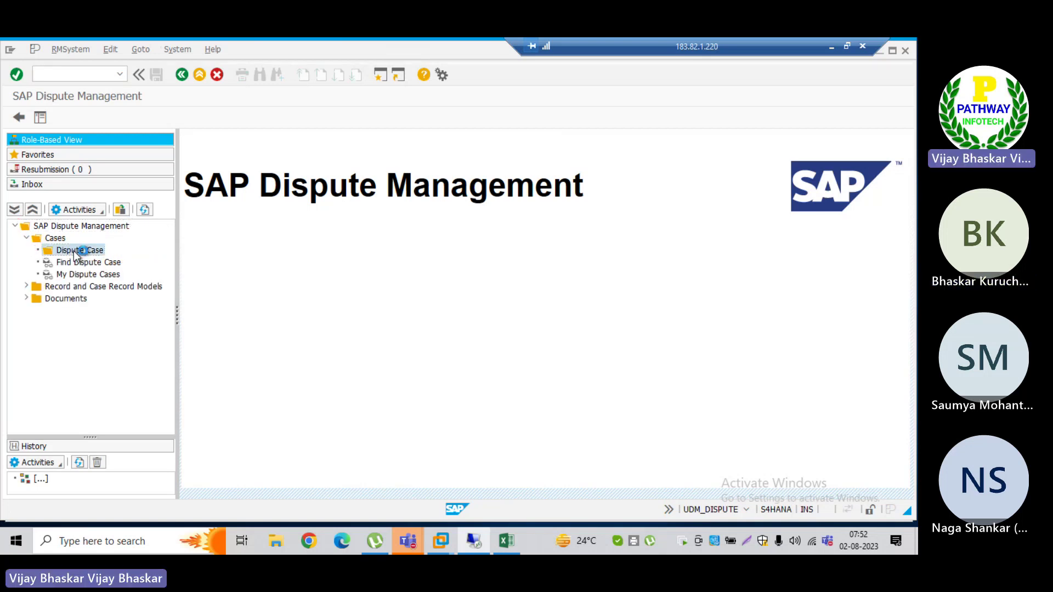
double_click(75, 252)
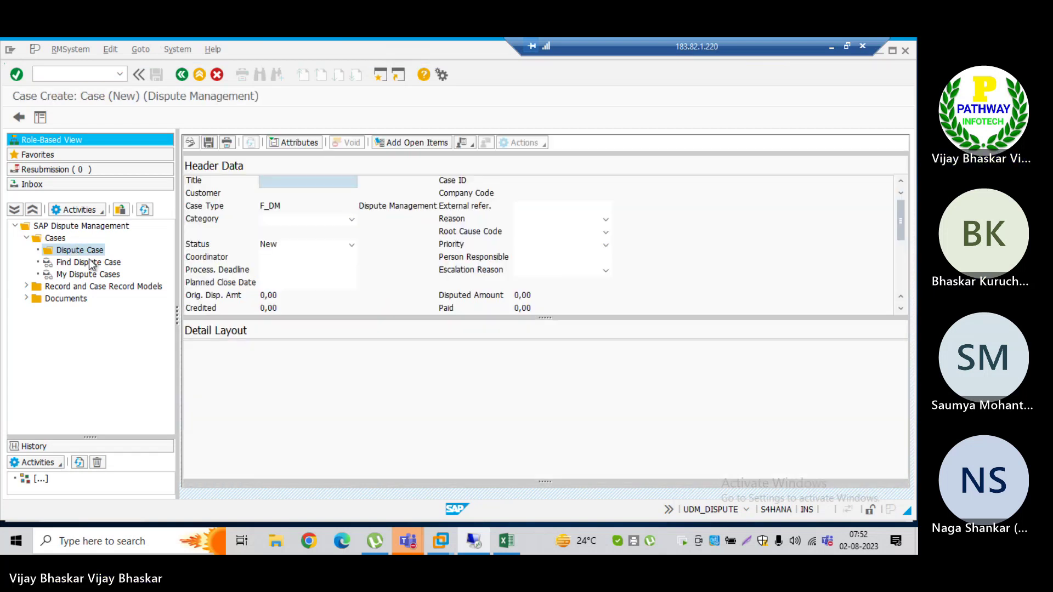
Step: Select Find Dispute Case, accept the incorrect-format save warnings, then switch windows
click(92, 264)
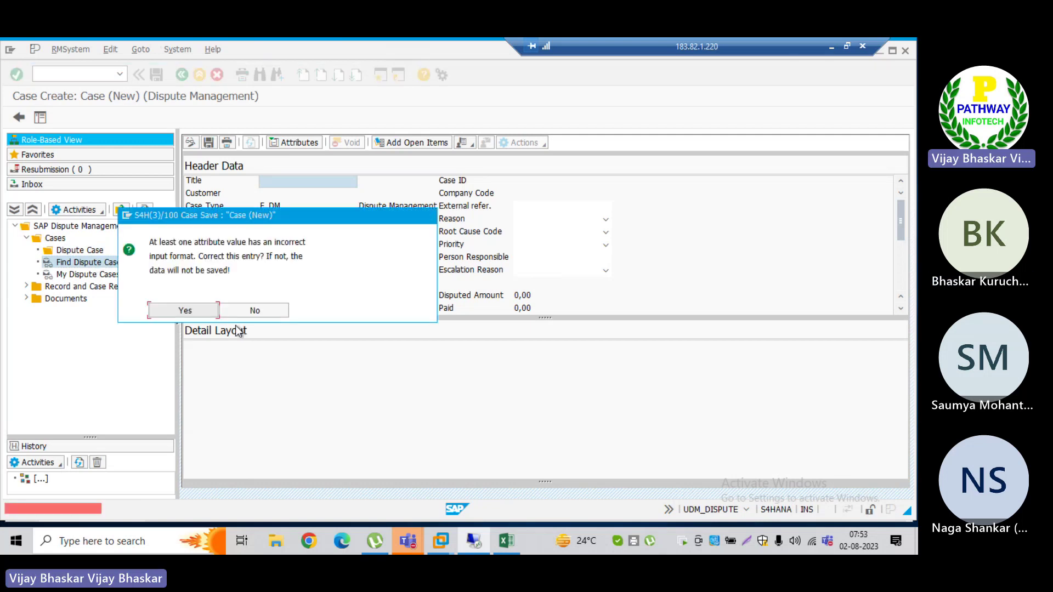
click(192, 308)
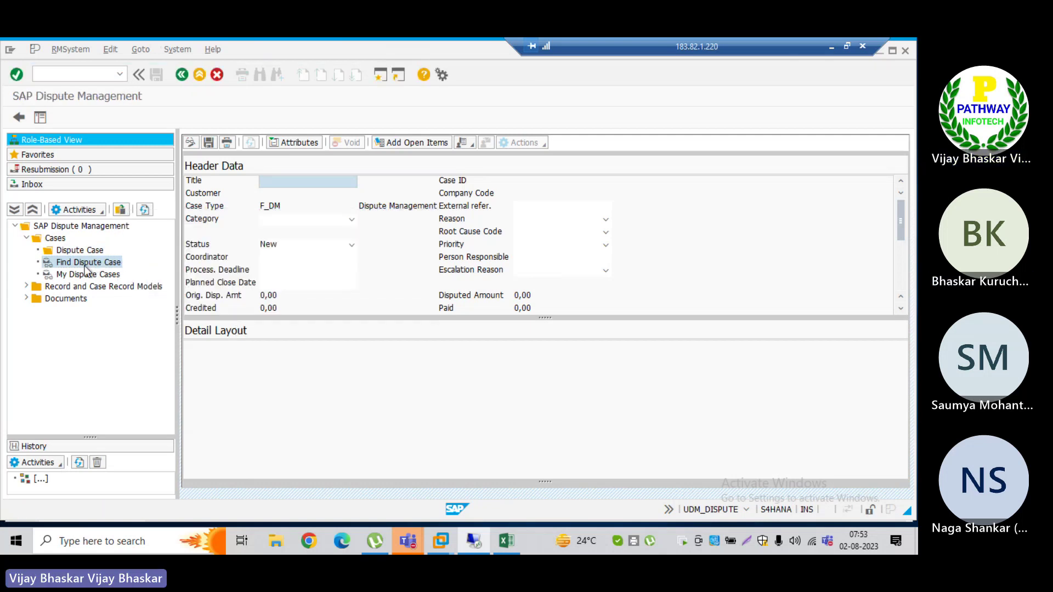
click(85, 275)
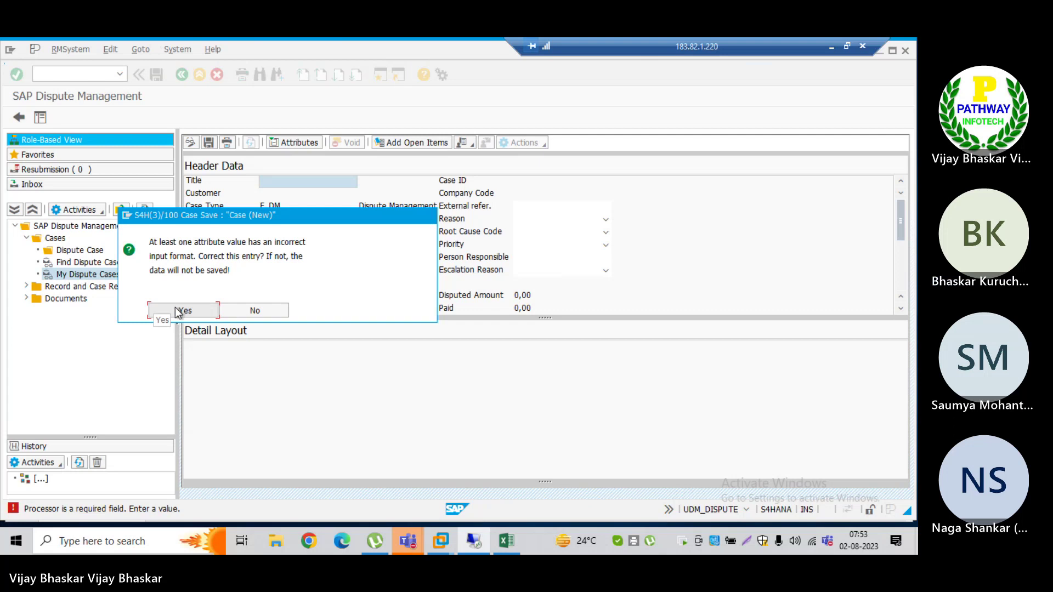
click(166, 310)
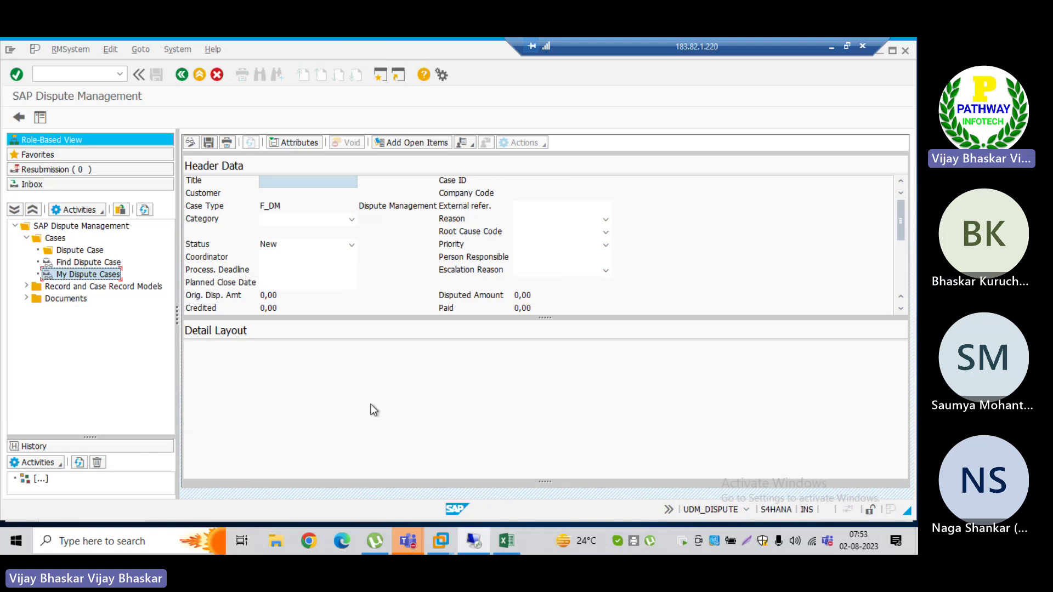
key(alt+Tab)
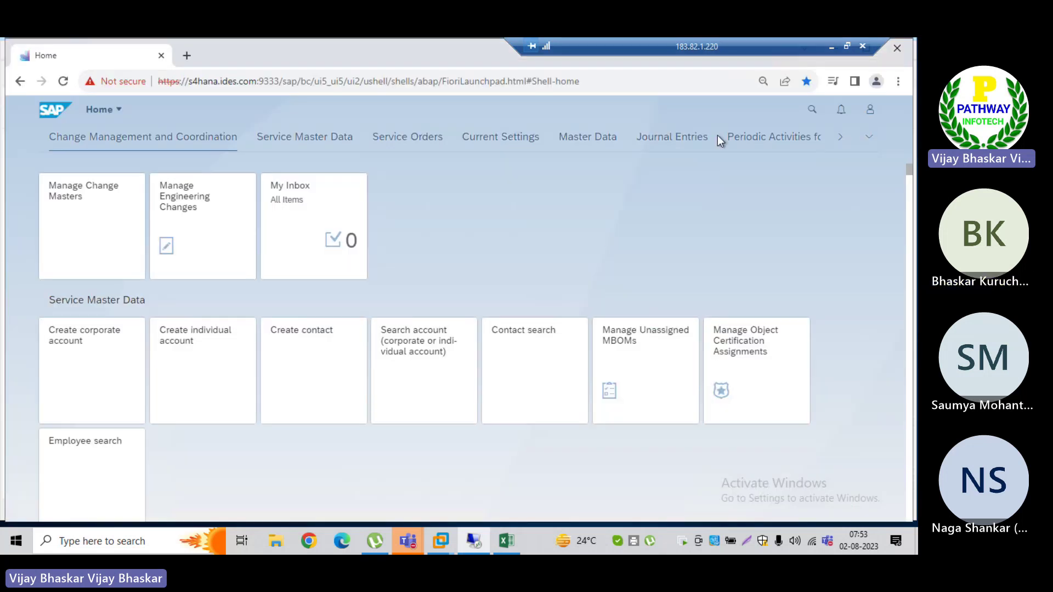
click(812, 112)
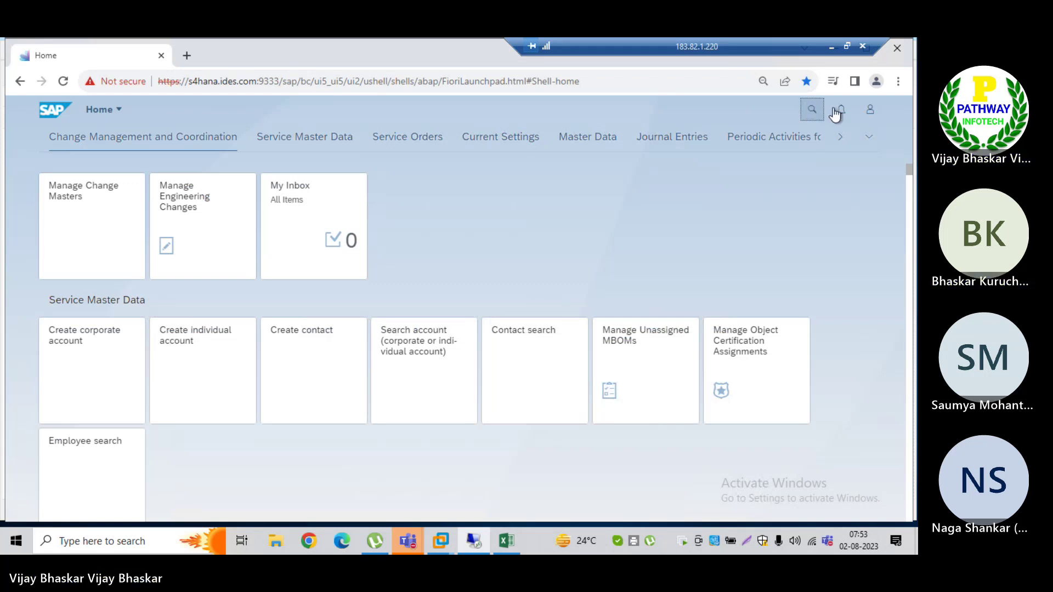
right_click(809, 107)
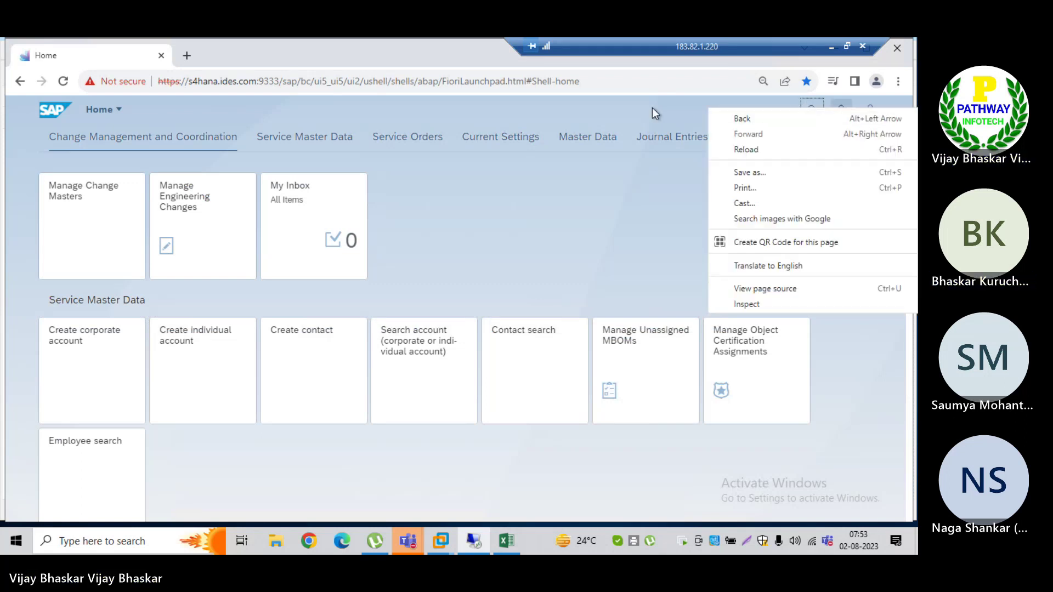
click(743, 113)
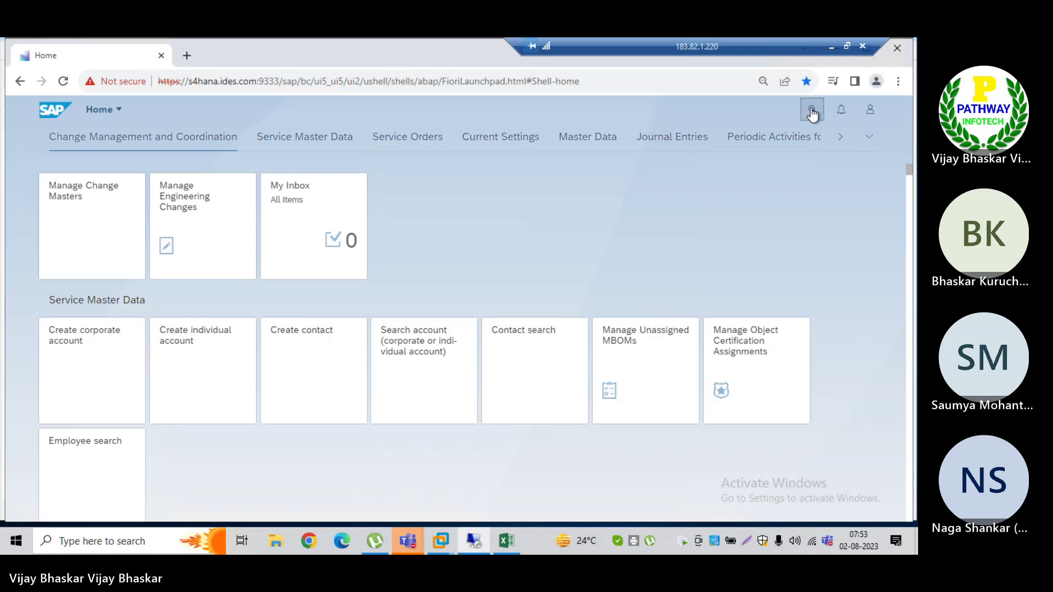
click(810, 111)
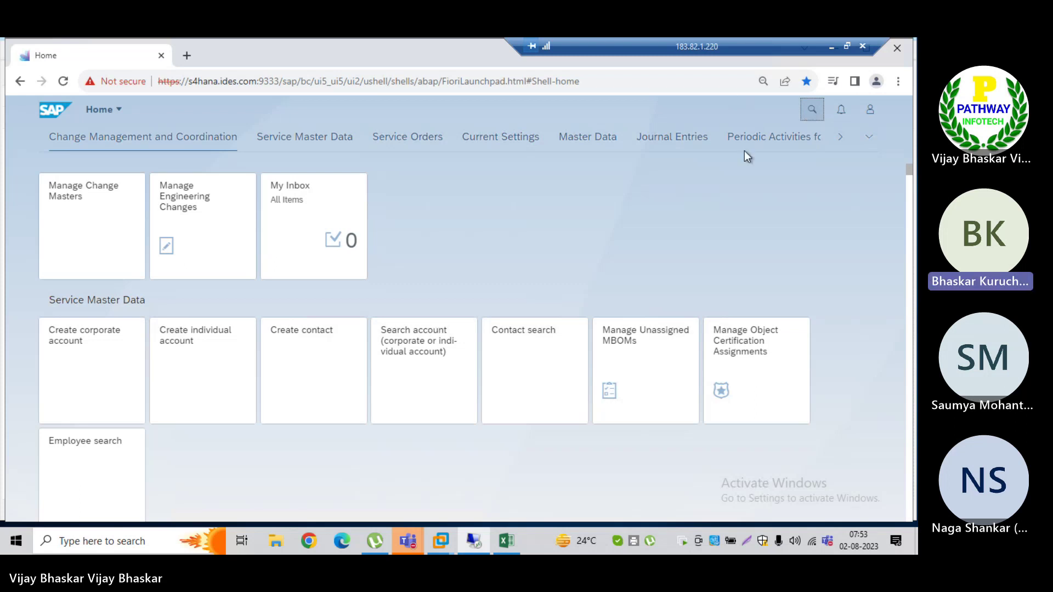
click(811, 113)
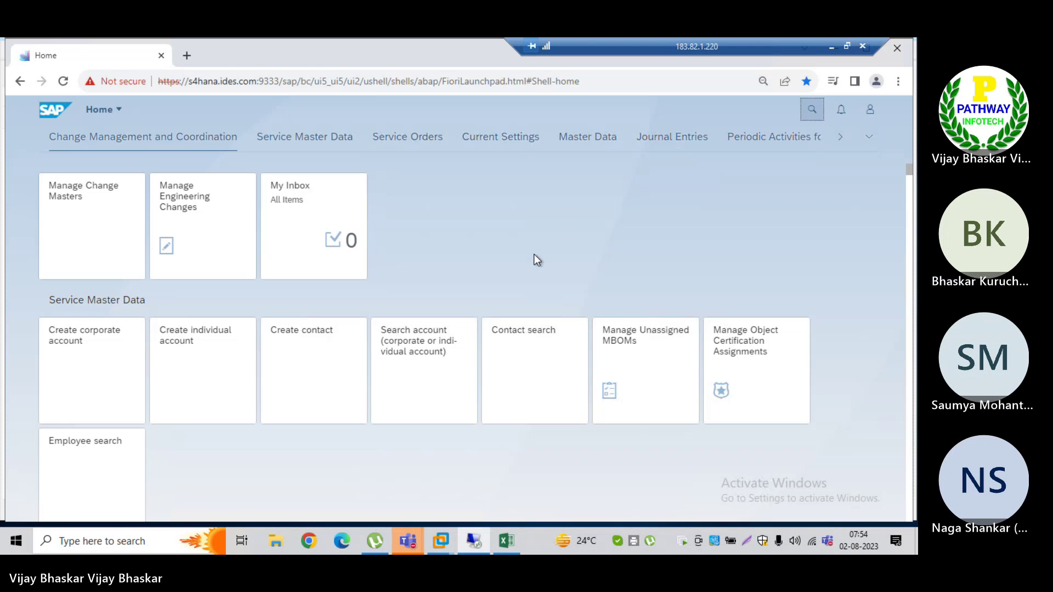
key(alt+Tab)
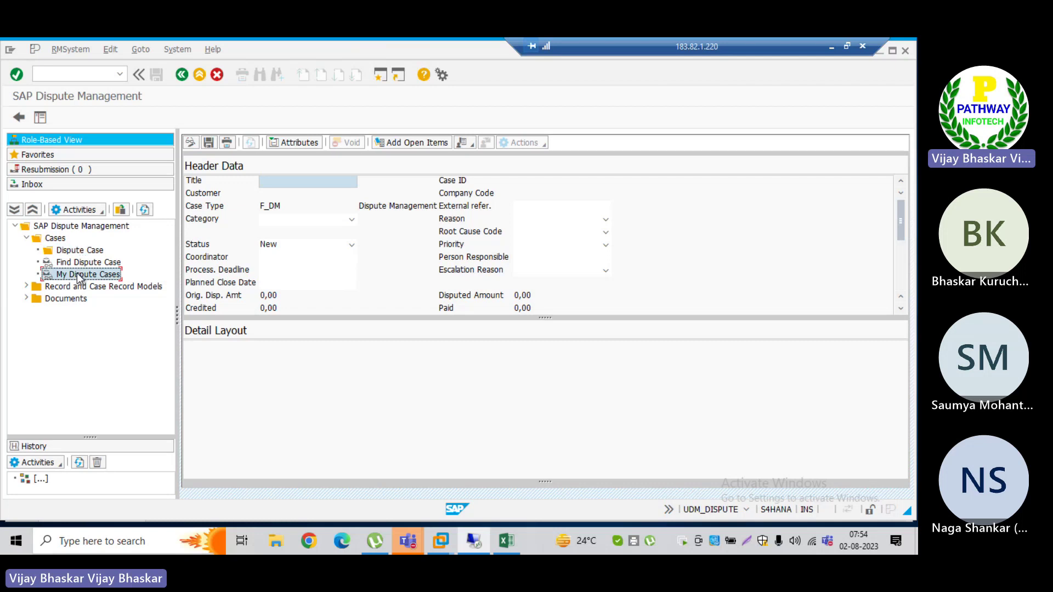
Step: Open My Dispute Cases in SAP GUI, then bring Chrome's Fiori launchpad home page to the front
click(80, 276)
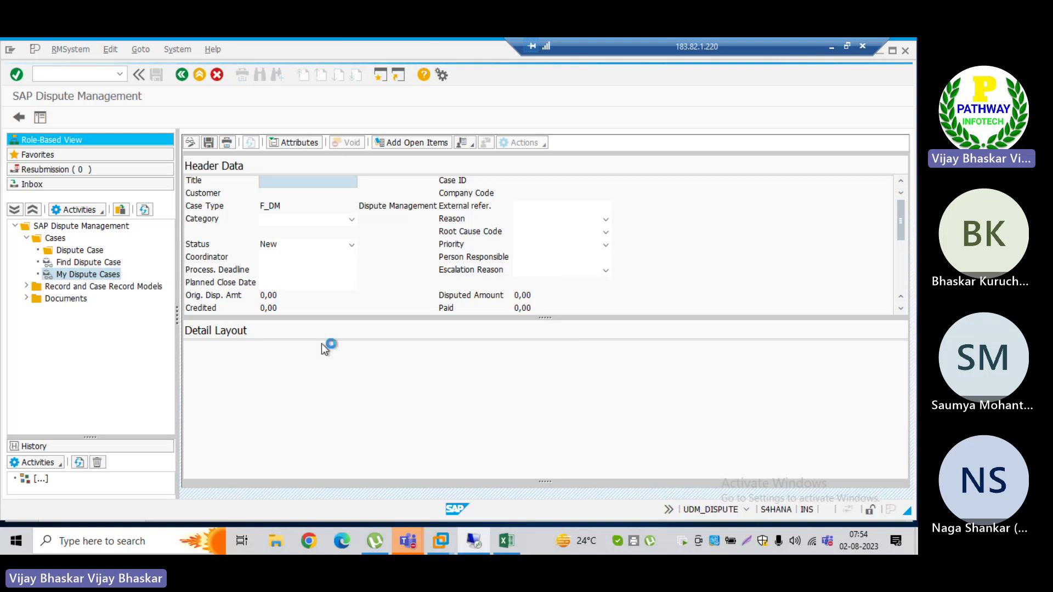
key(alt+Tab)
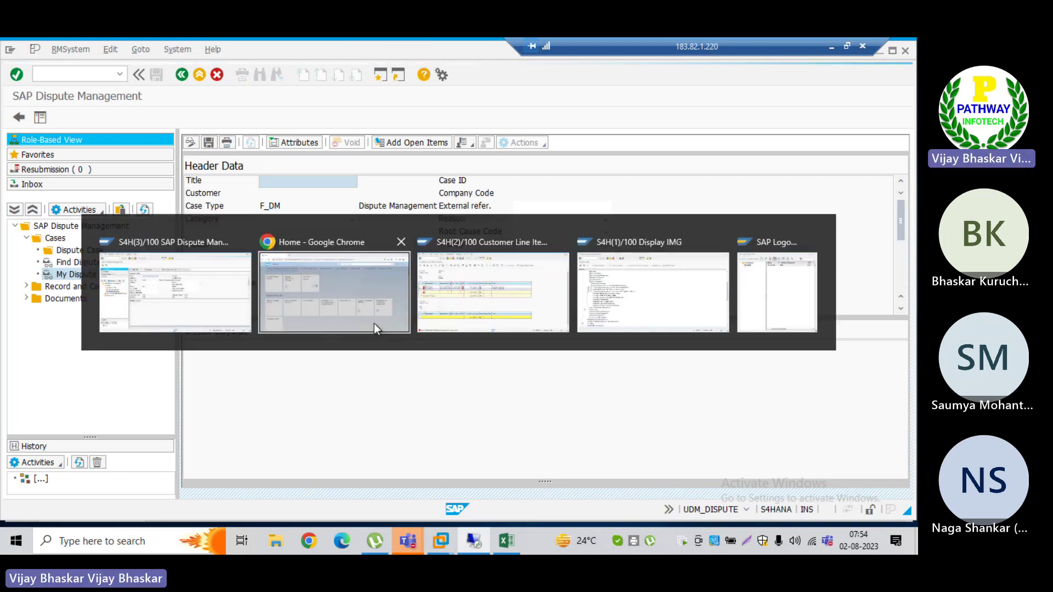
click(374, 324)
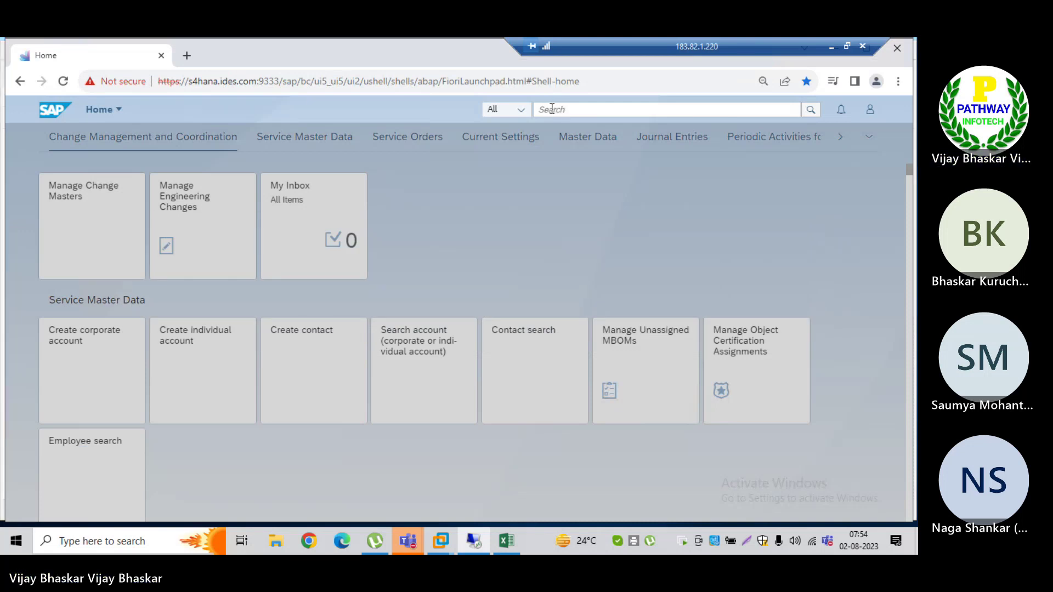
Step: Search the launchpad for 'Manage Dispute Case' to list Open Dispute Cases, As Responsible and As Processor
click(541, 110)
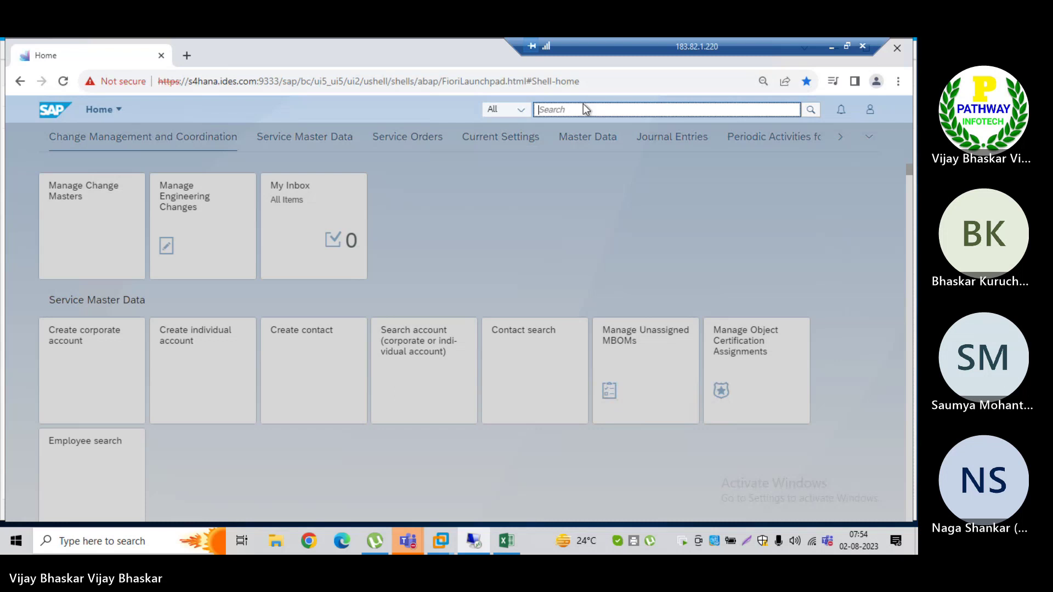
click(505, 230)
text(Manage Dispute Case)
click(627, 109)
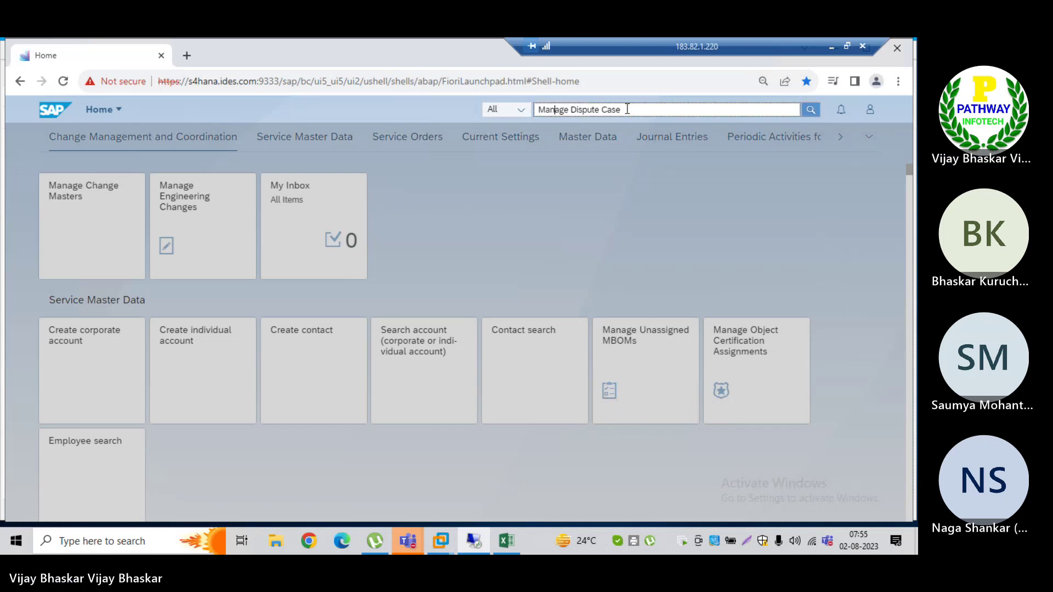
click(626, 109)
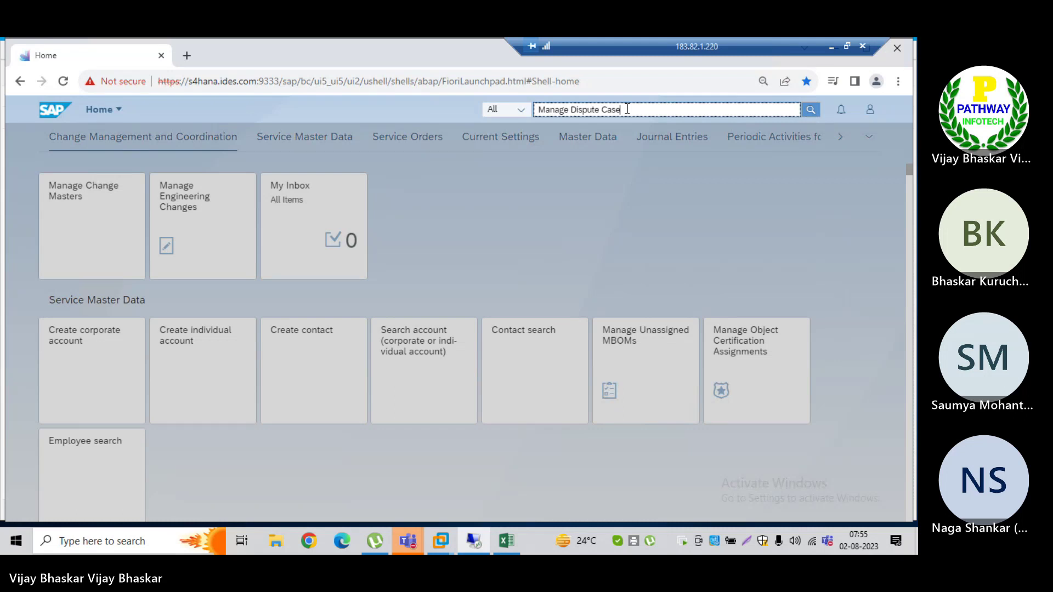
key(Return)
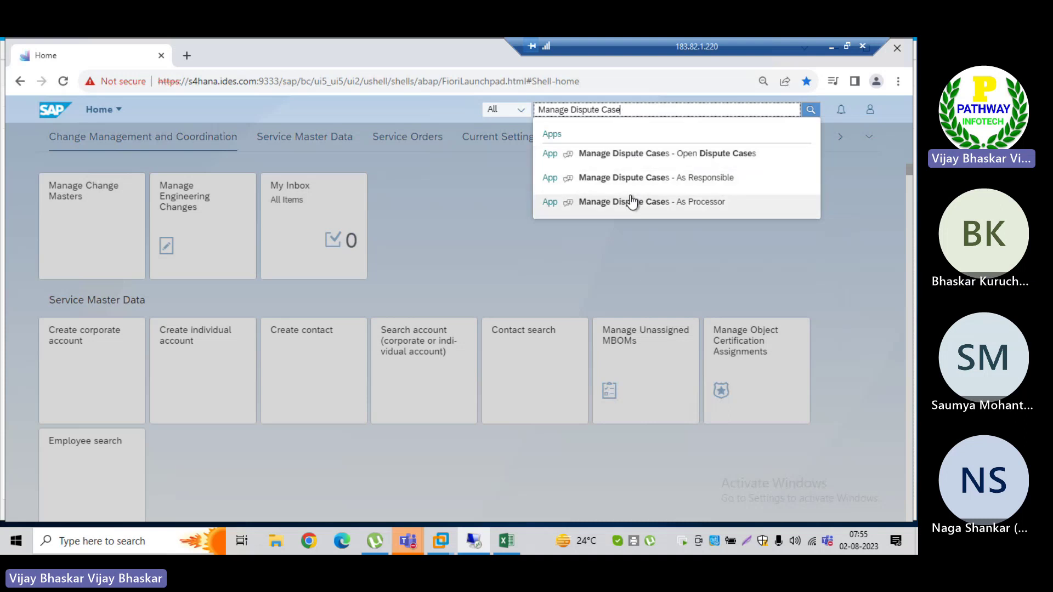
Step: Open the Open Dispute Cases app and filter by processor S4HANA21 to list case 21
click(612, 159)
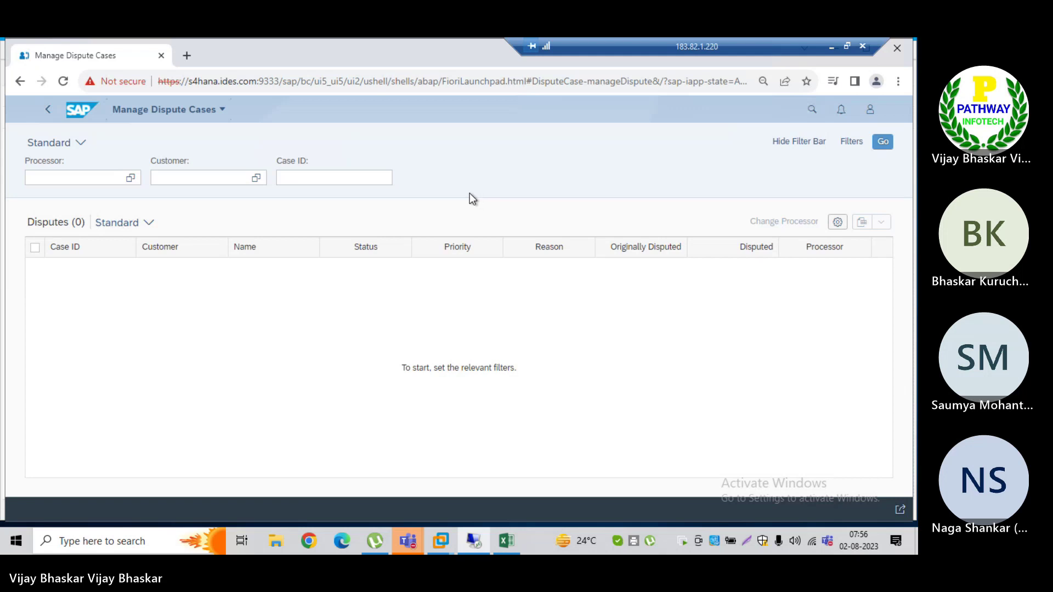
click(50, 177)
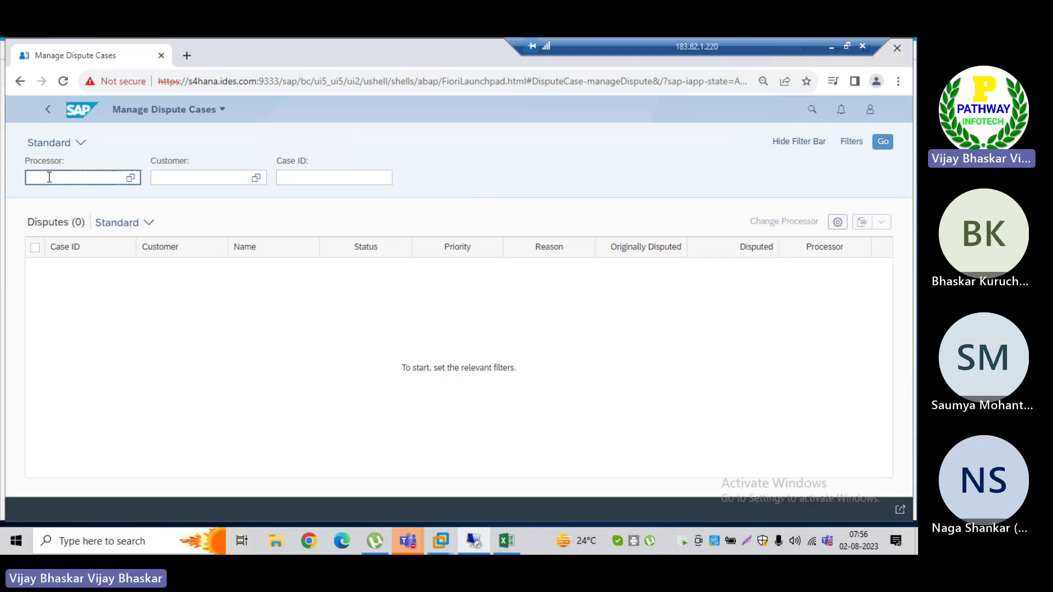
text(S4hana21)
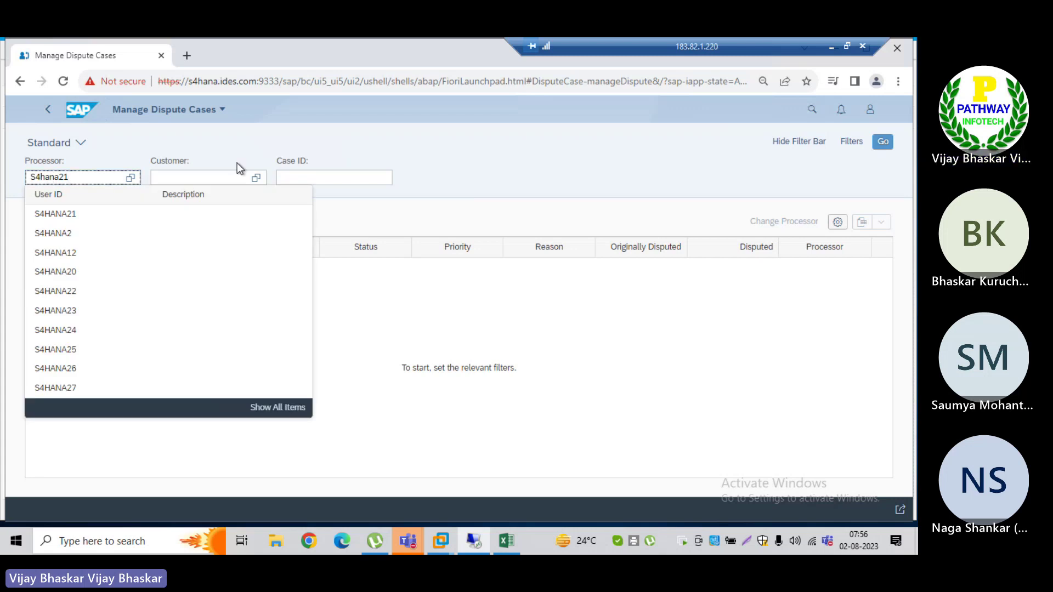
click(65, 213)
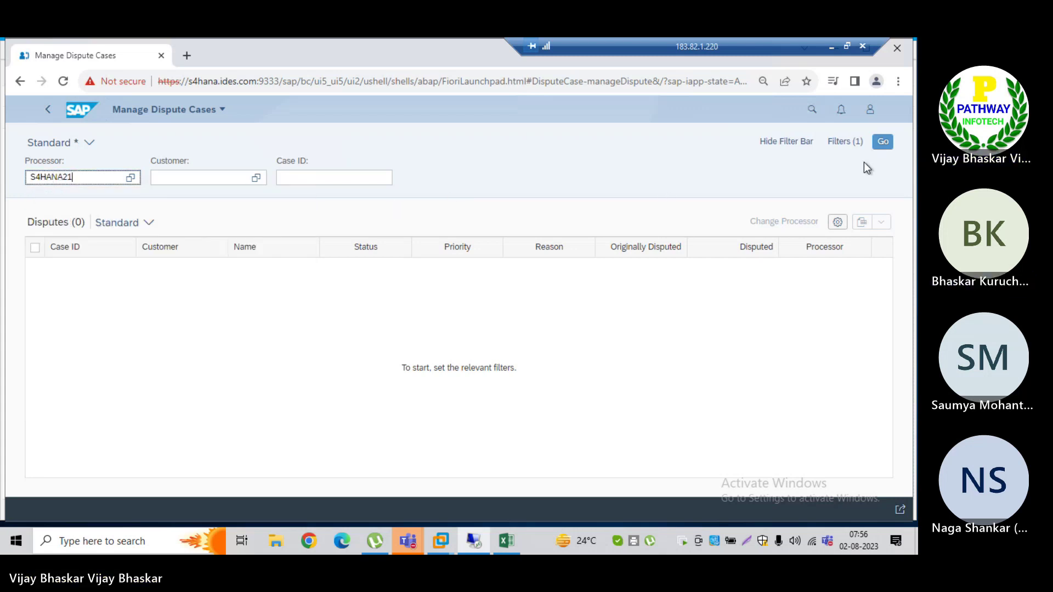
click(882, 143)
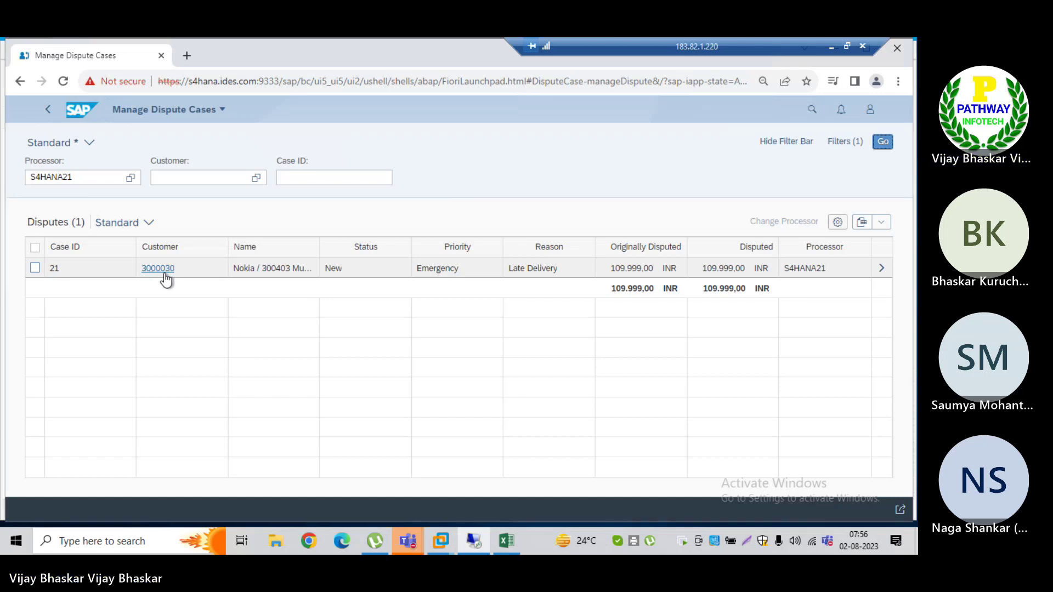
key(alt+Tab)
key(alt+Tab)
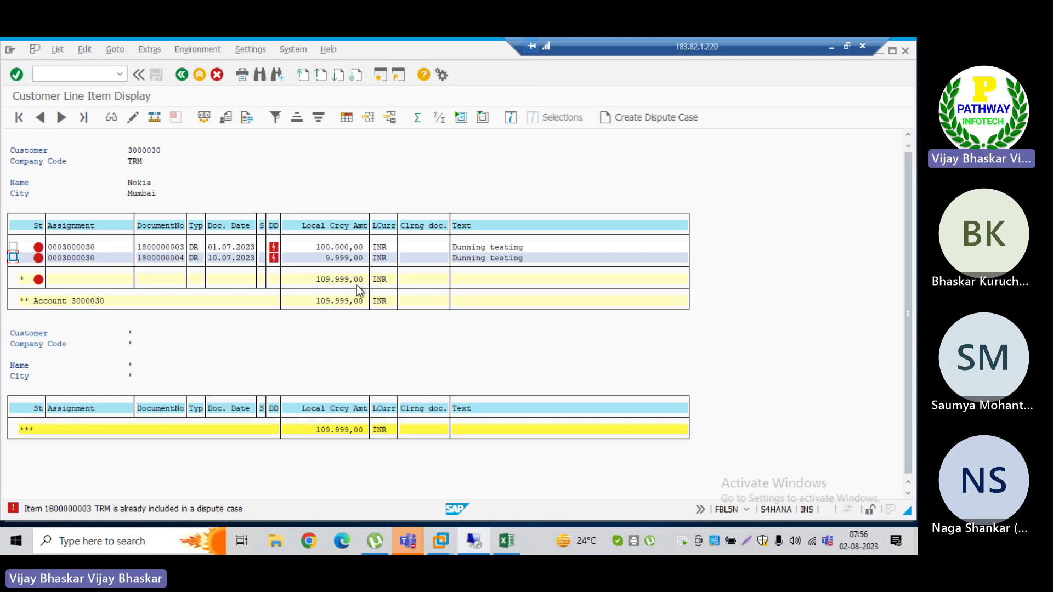
key(alt+Tab)
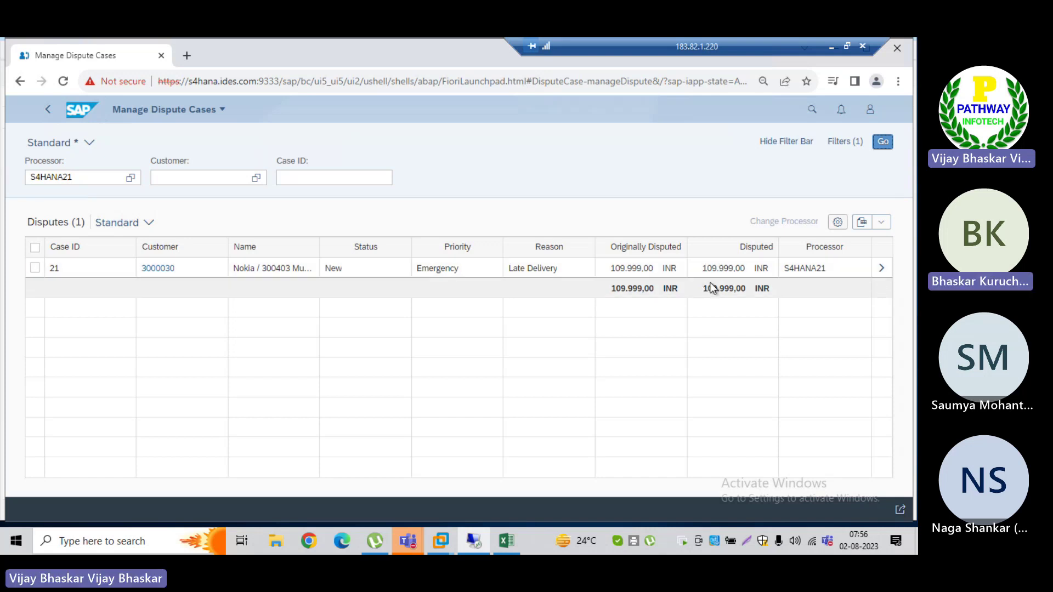
Step: Open dispute case 21's details and scroll down through its Header Data form
click(883, 271)
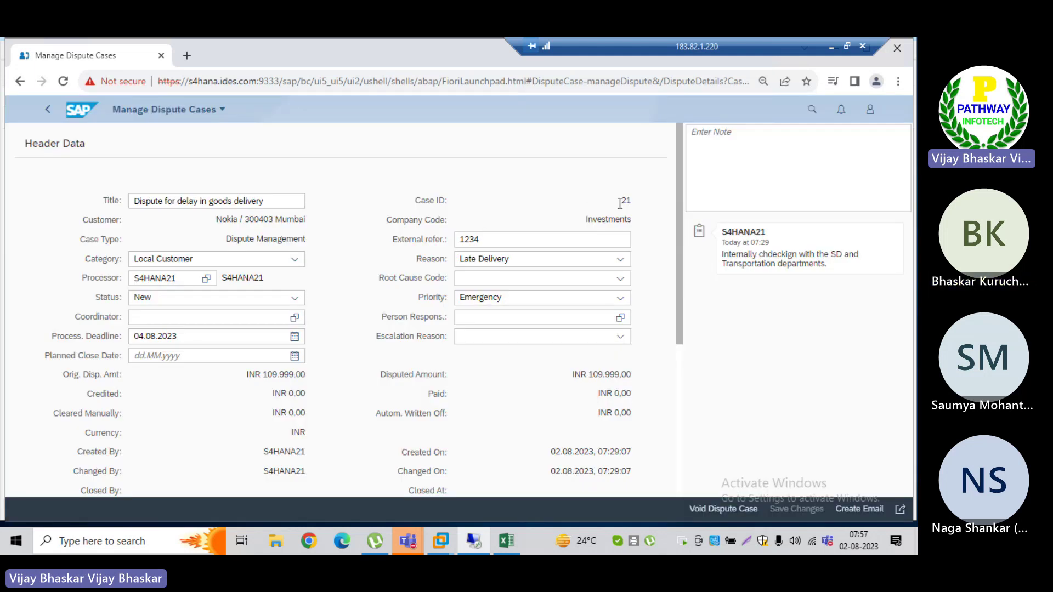
drag(622, 201, 628, 200)
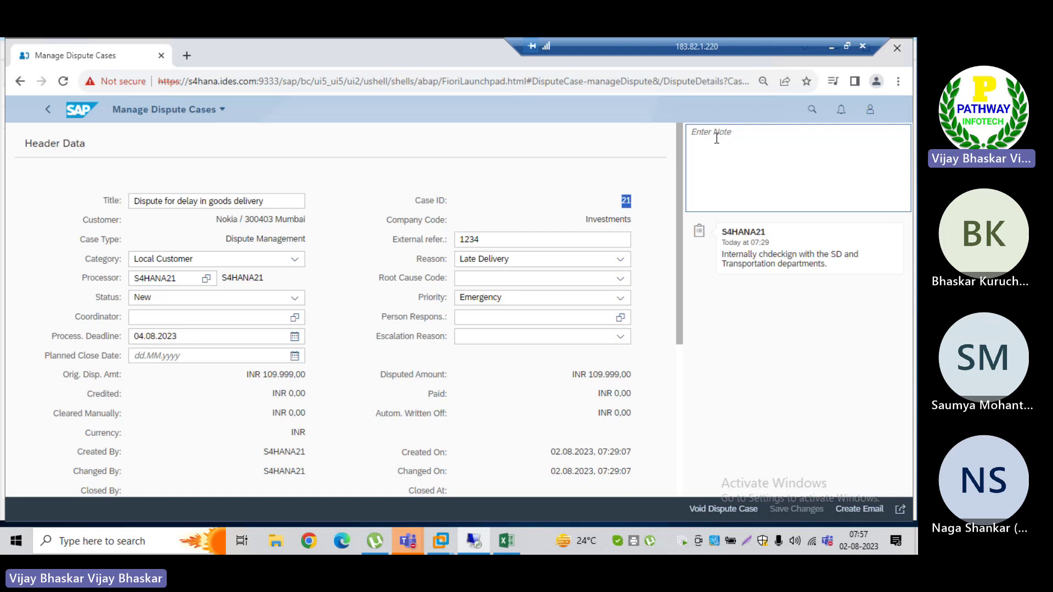
click(712, 136)
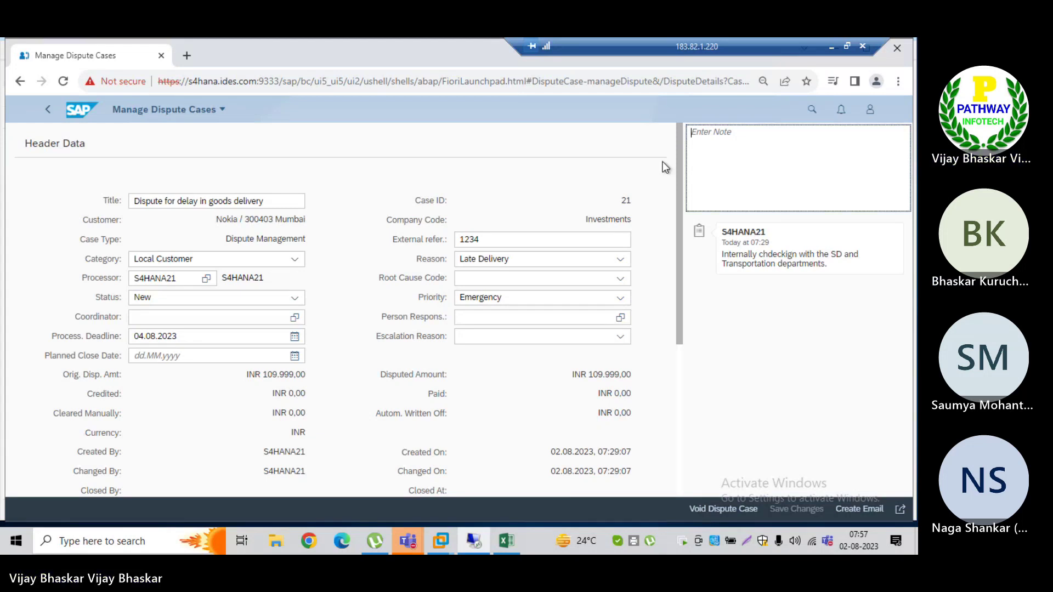
scroll(679, 186, down, 2)
drag(678, 193, 679, 222)
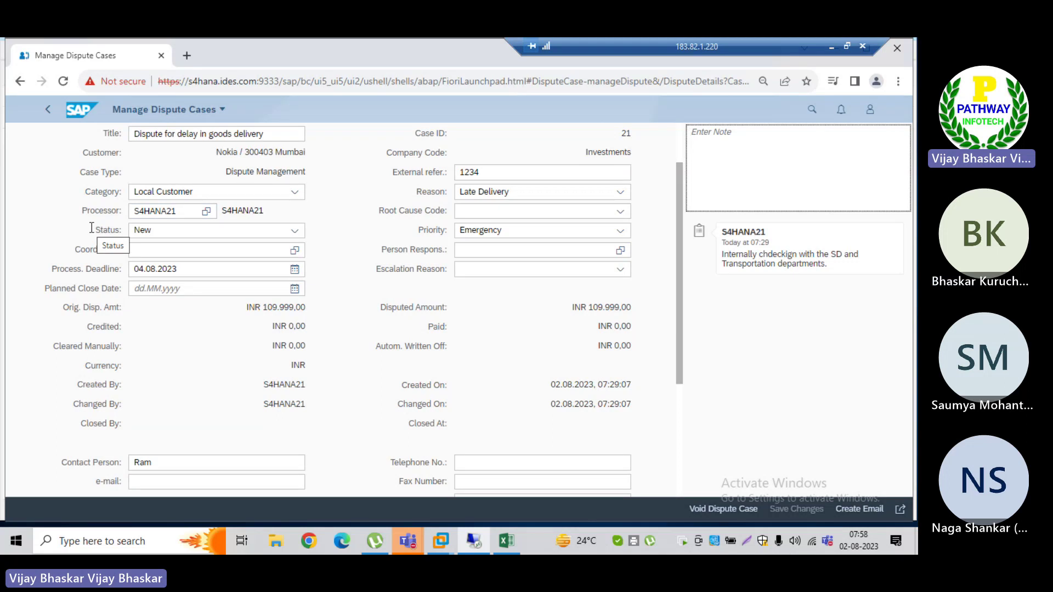
Step: Change case 21's status from New to Being Processed
click(294, 233)
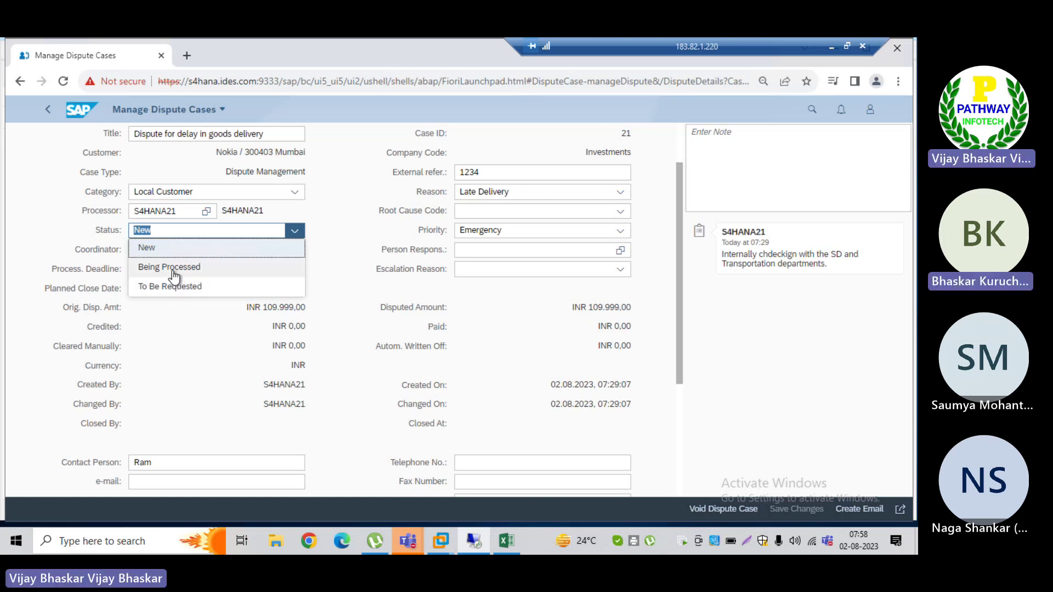
click(172, 269)
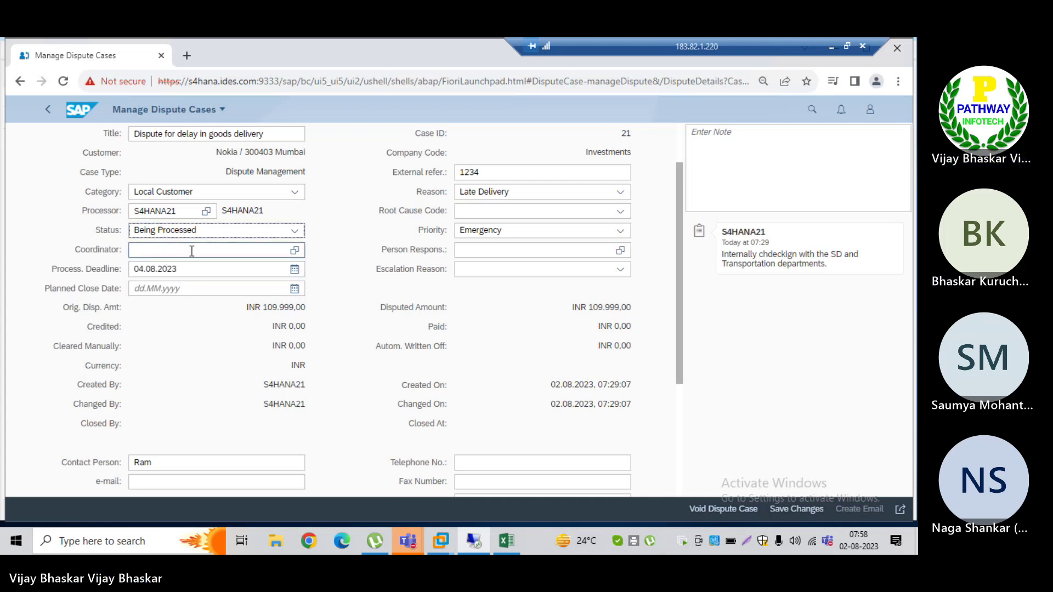
click(174, 251)
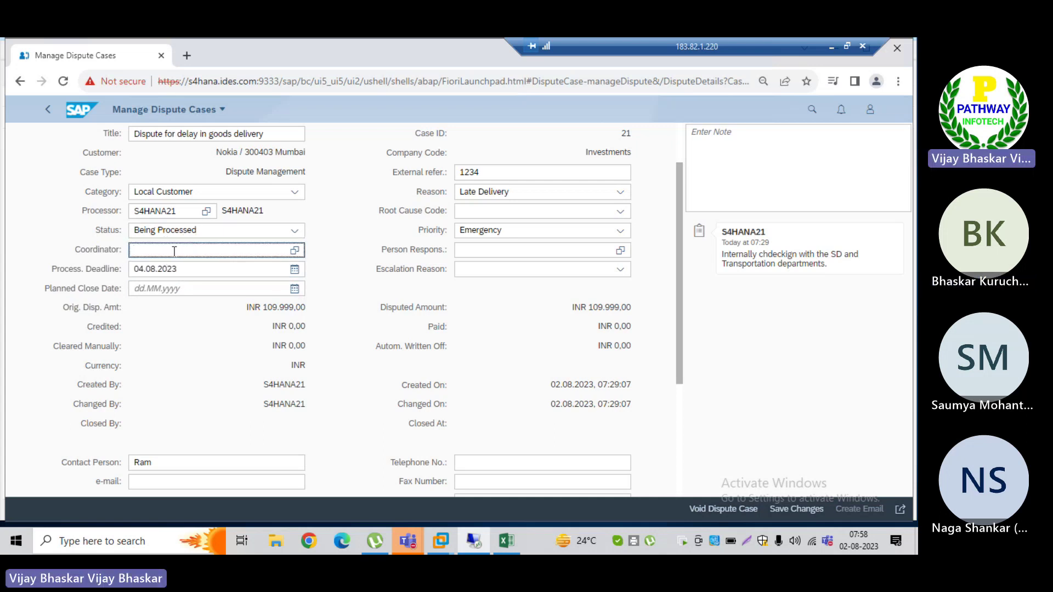
drag(181, 211, 139, 210)
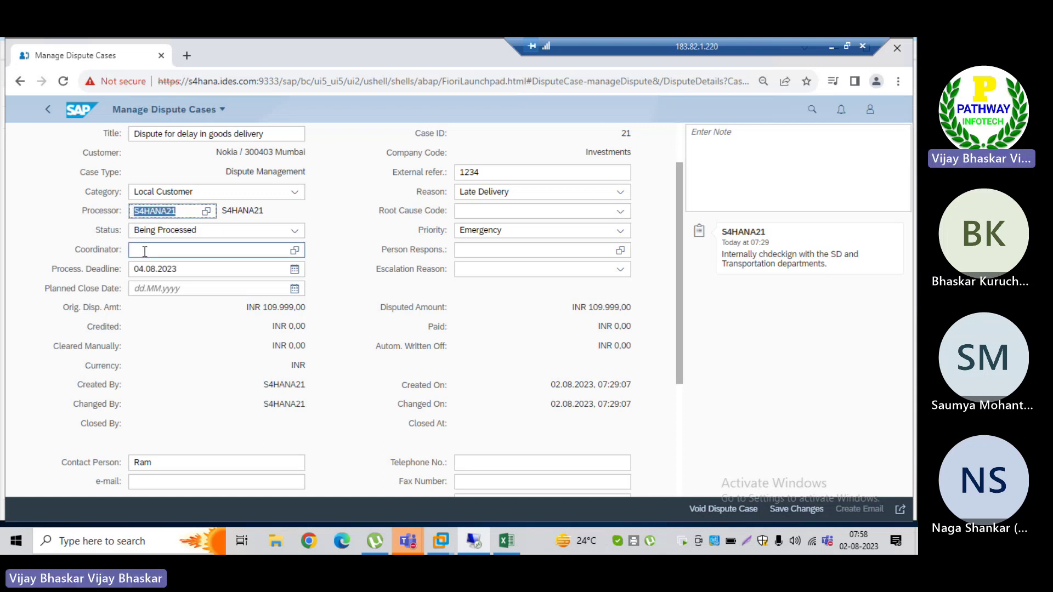
click(144, 251)
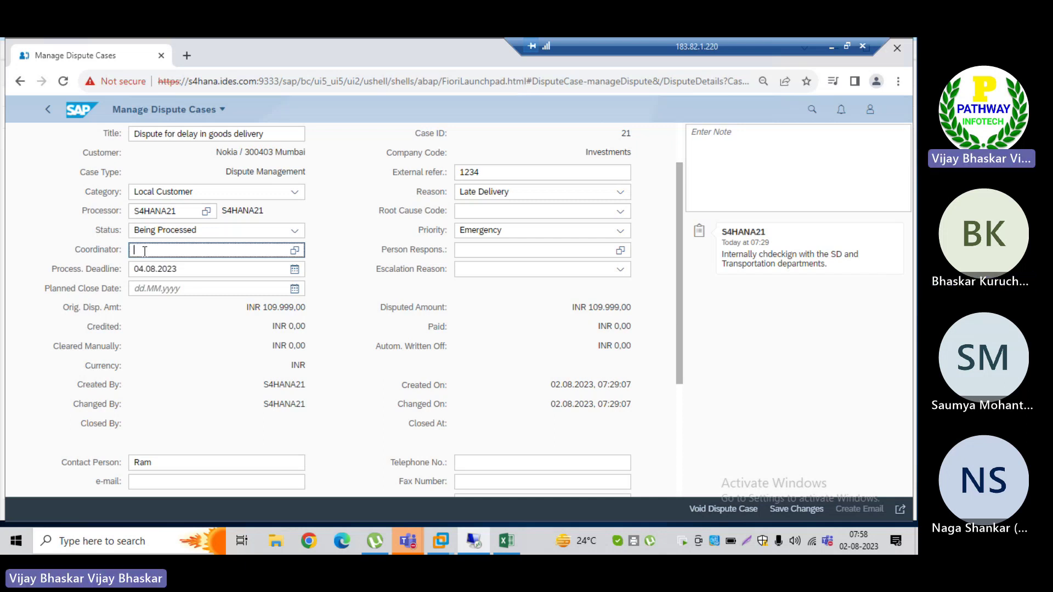
Step: Check the Processor S4HANA21, empty Coordinator and processing deadline fields, ending at Planned Close Date
click(188, 211)
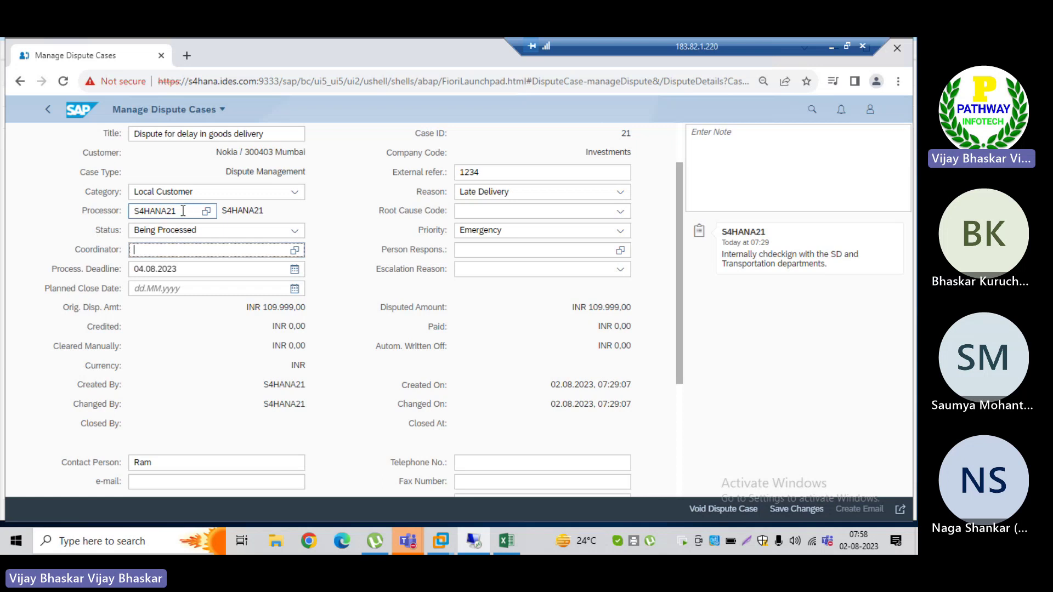
drag(182, 211, 132, 210)
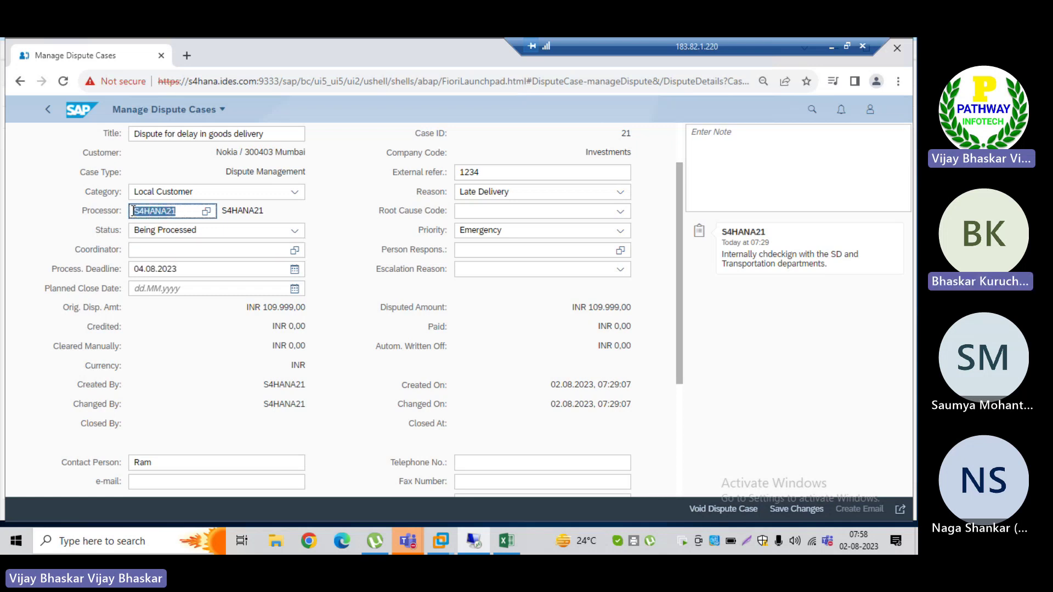
click(145, 250)
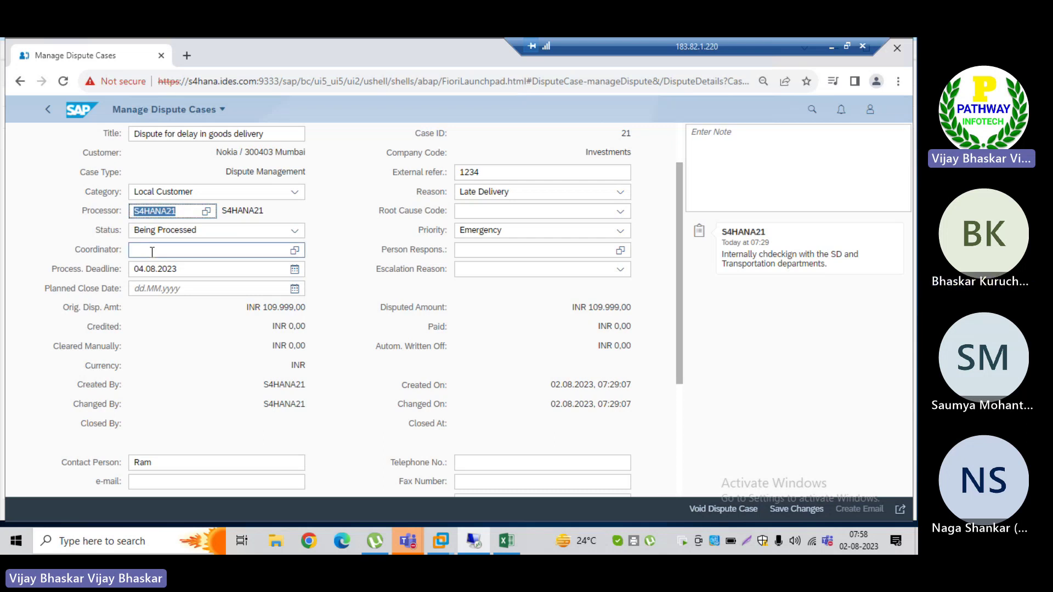
click(141, 250)
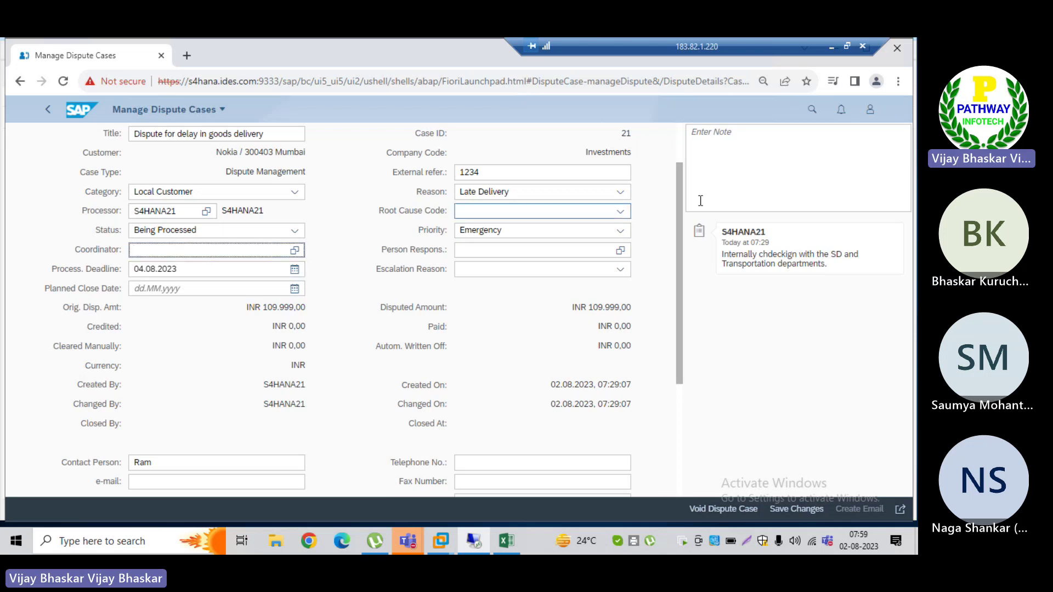
click(695, 159)
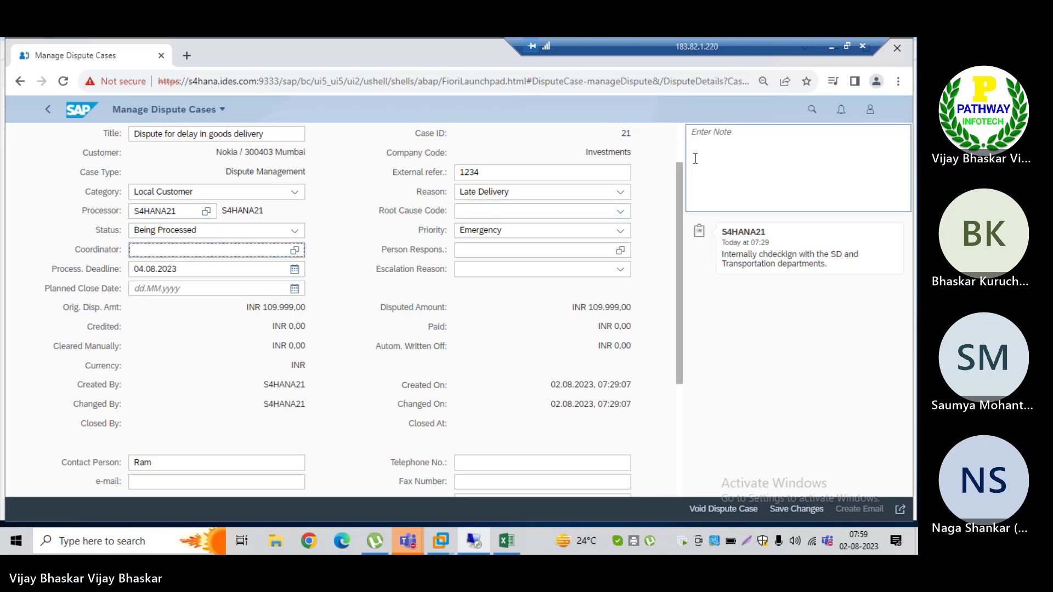
click(247, 268)
click(168, 253)
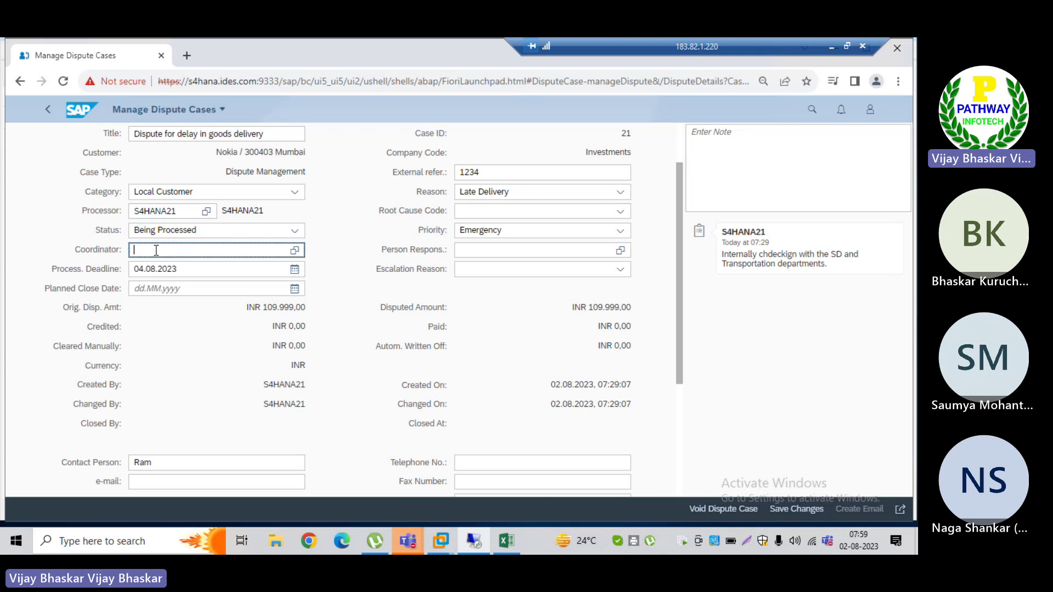
click(219, 271)
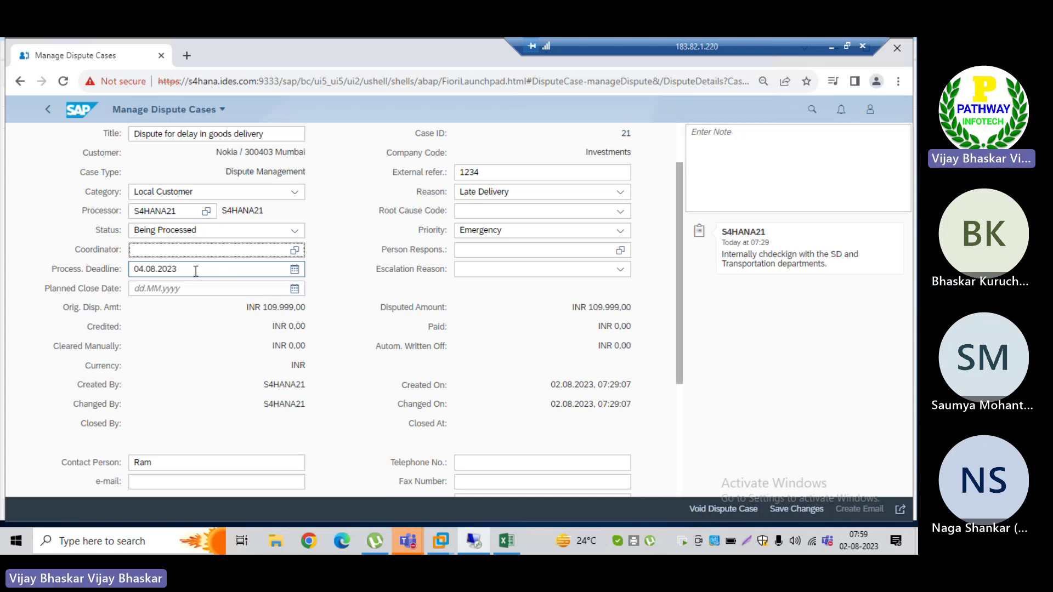
click(196, 269)
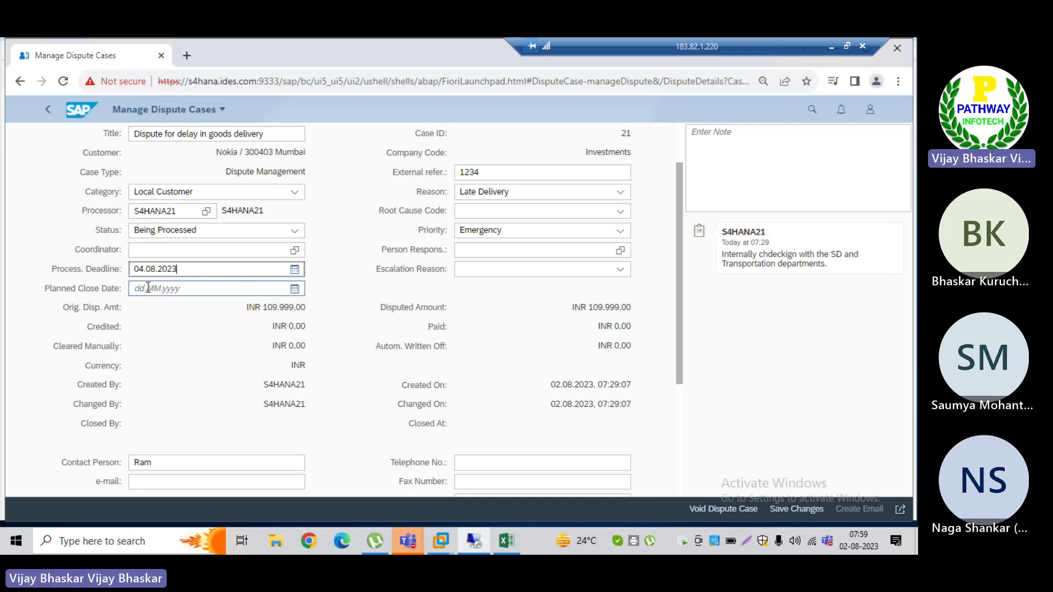
click(147, 287)
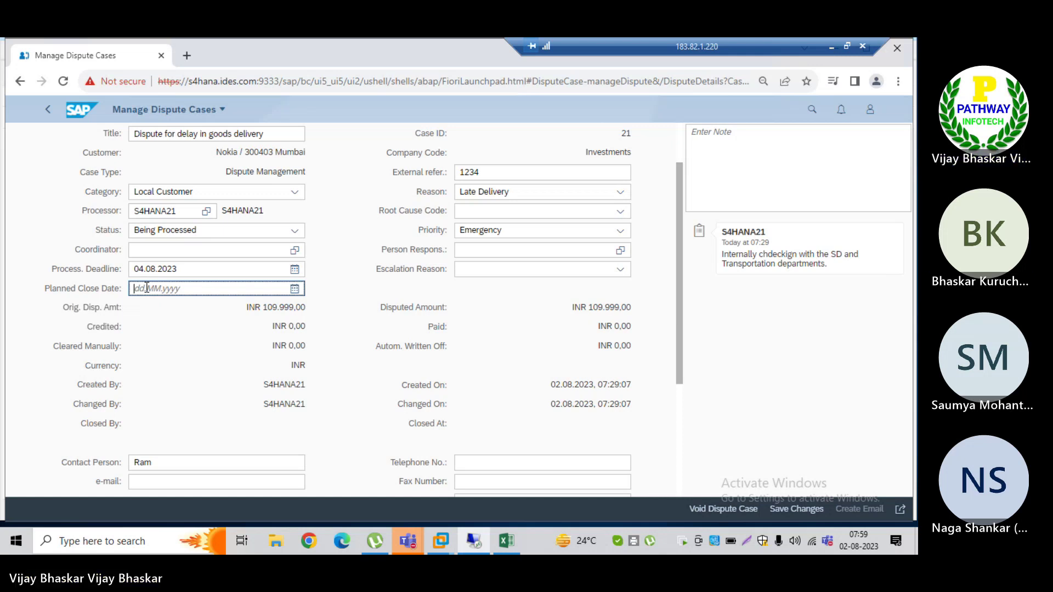
Step: Pick 4 August 2023 from the calendar as case 21's planned close date
click(294, 289)
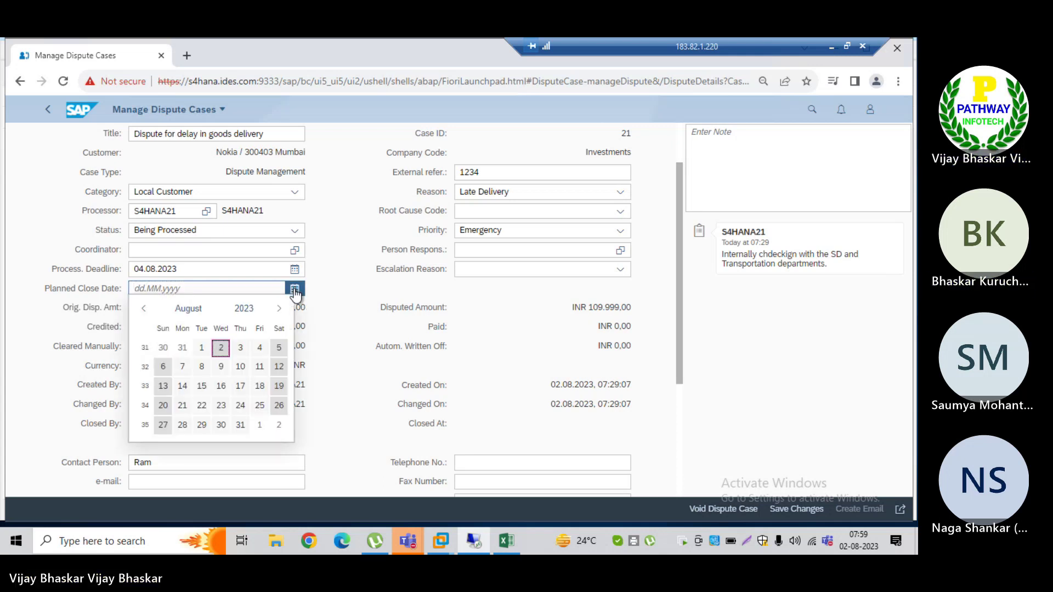
double_click(259, 348)
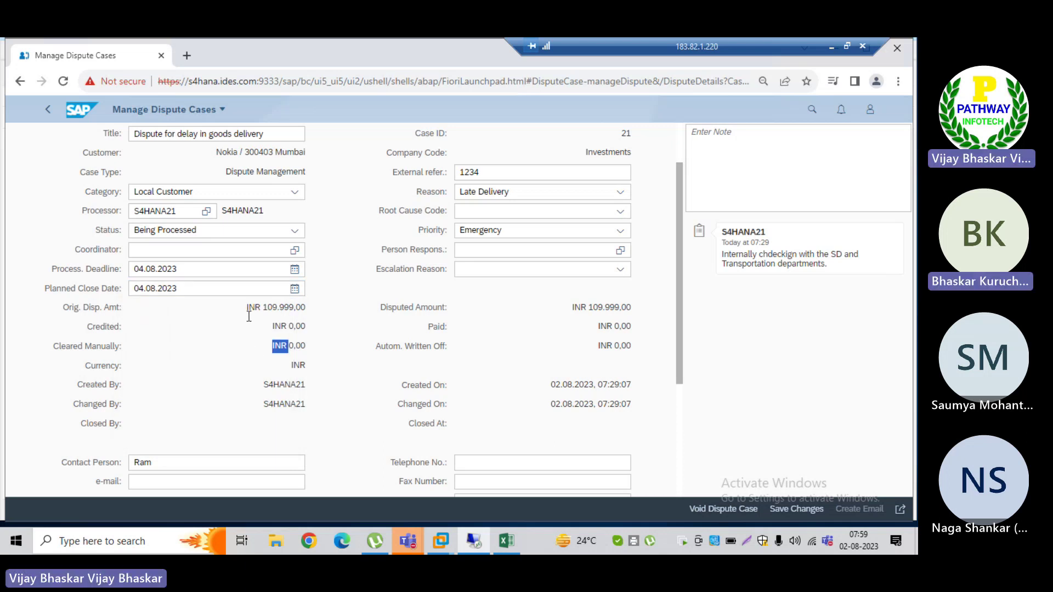
click(220, 345)
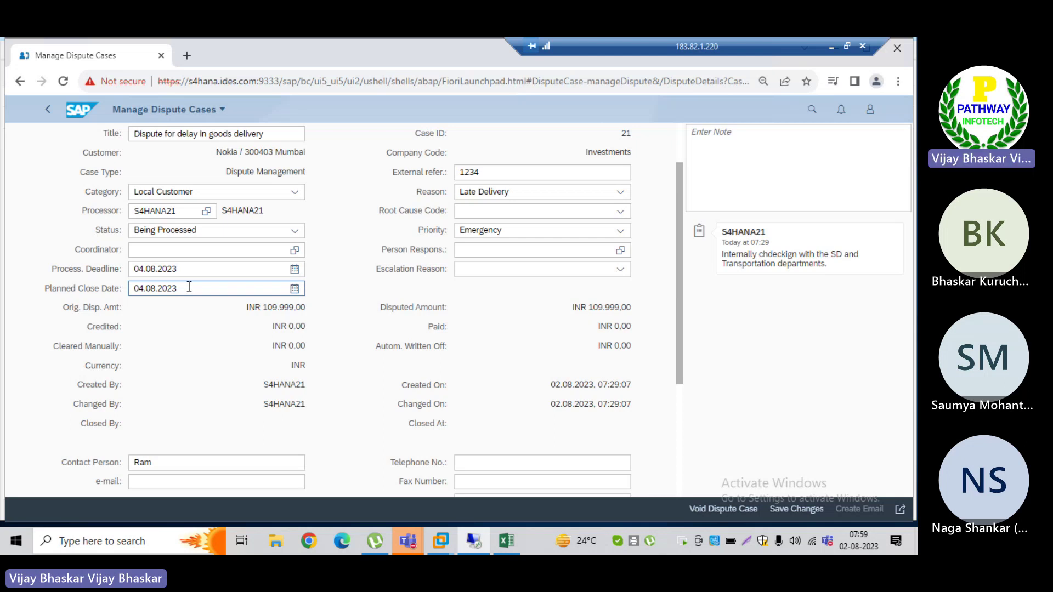
scroll(679, 258, down, 1)
drag(678, 265, 671, 212)
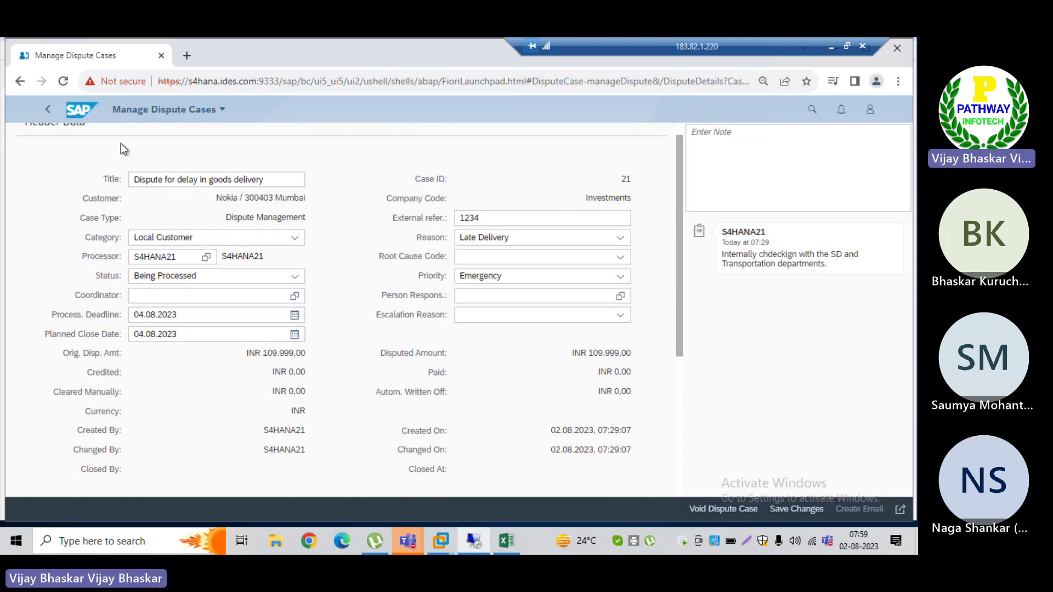
click(501, 219)
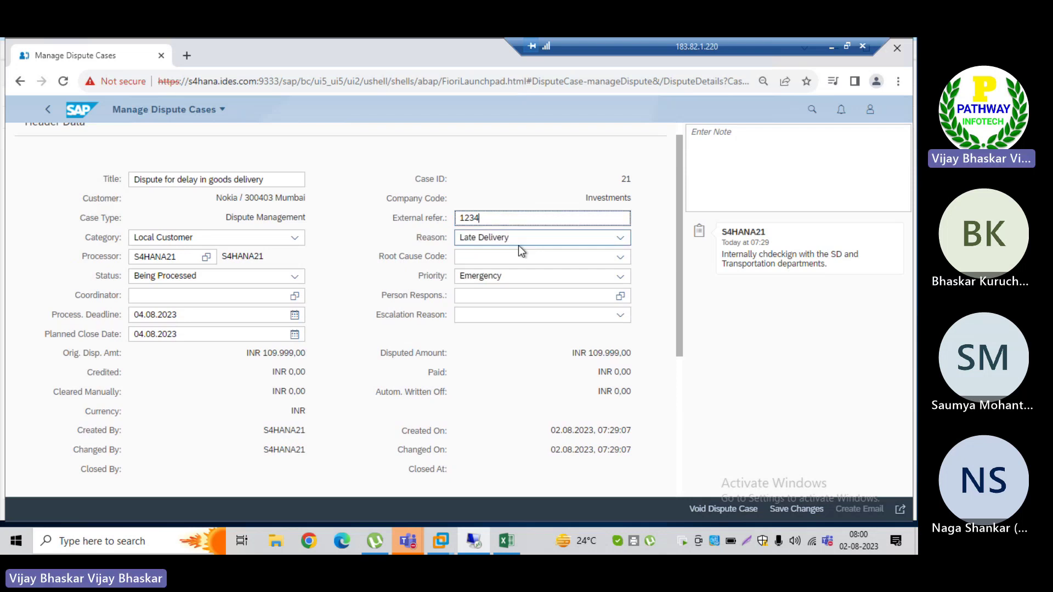
click(620, 261)
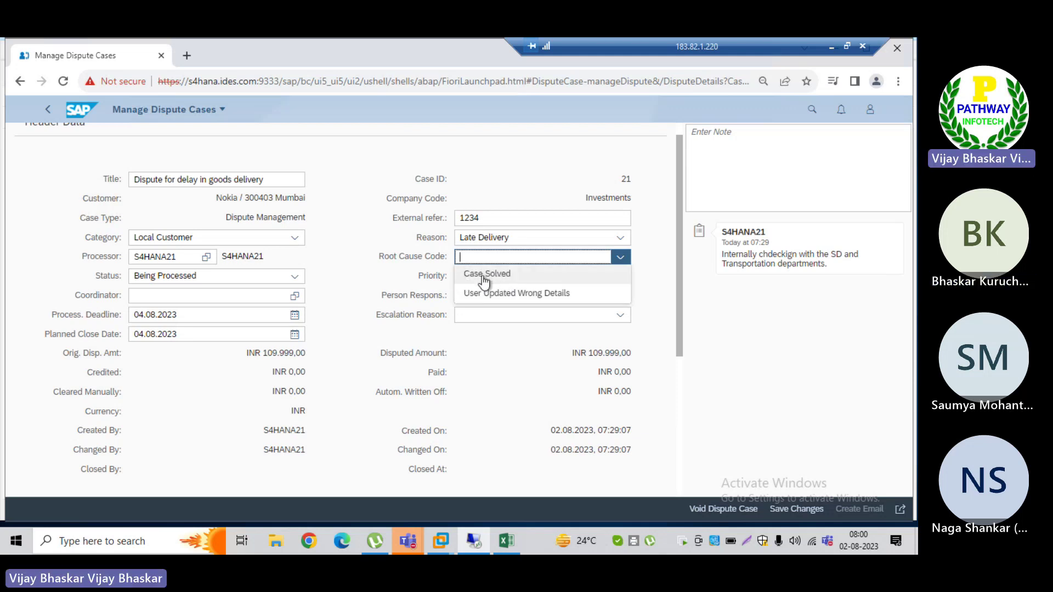
click(350, 259)
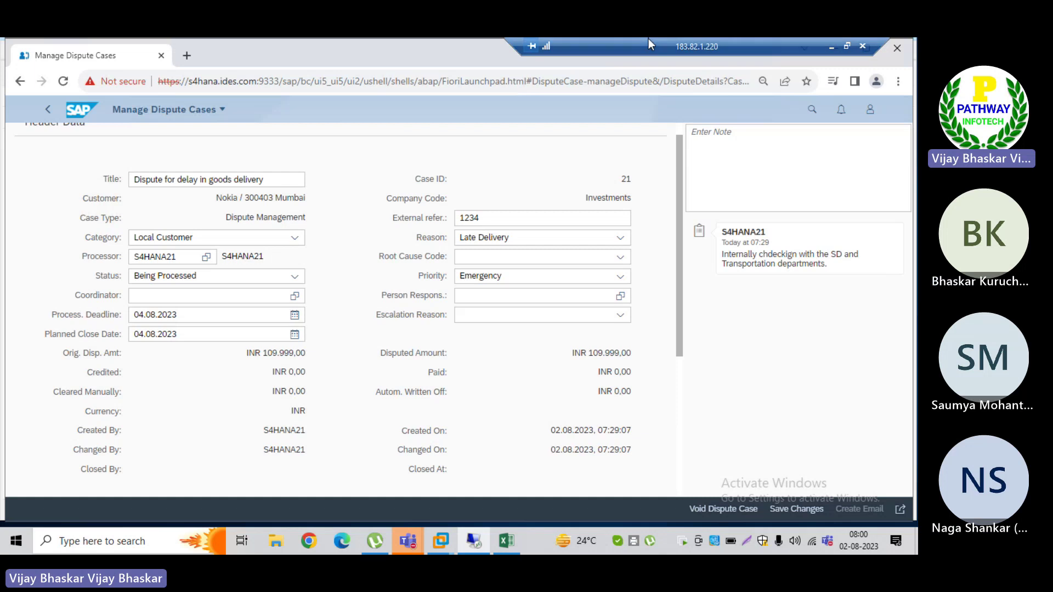
Step: Dismiss the Teams recording notice, admit the lobby guest, then return to the dispute case page
mouse_move(407, 541)
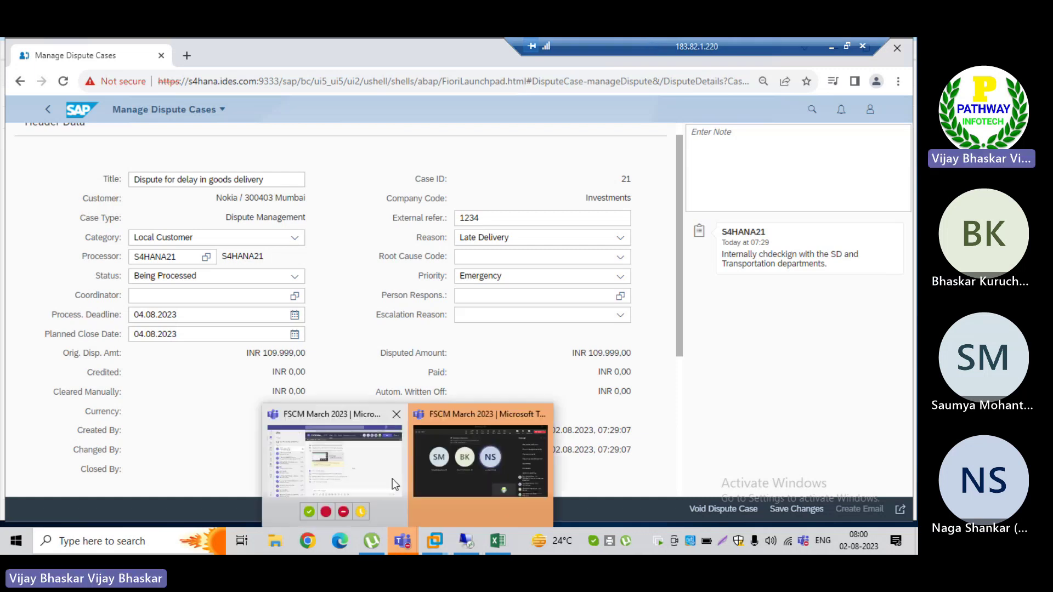
click(393, 478)
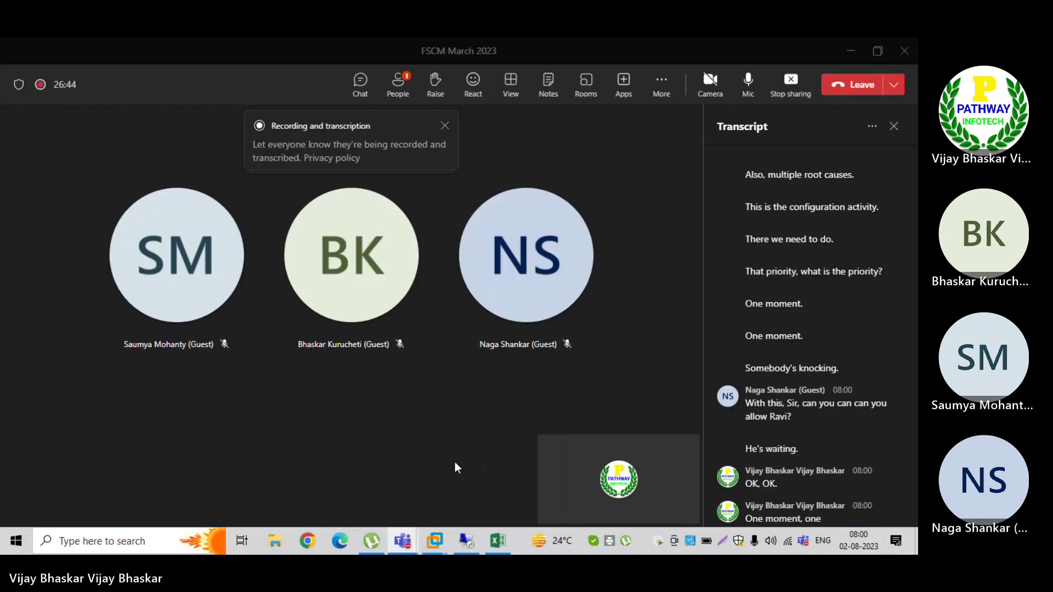
click(445, 126)
click(413, 173)
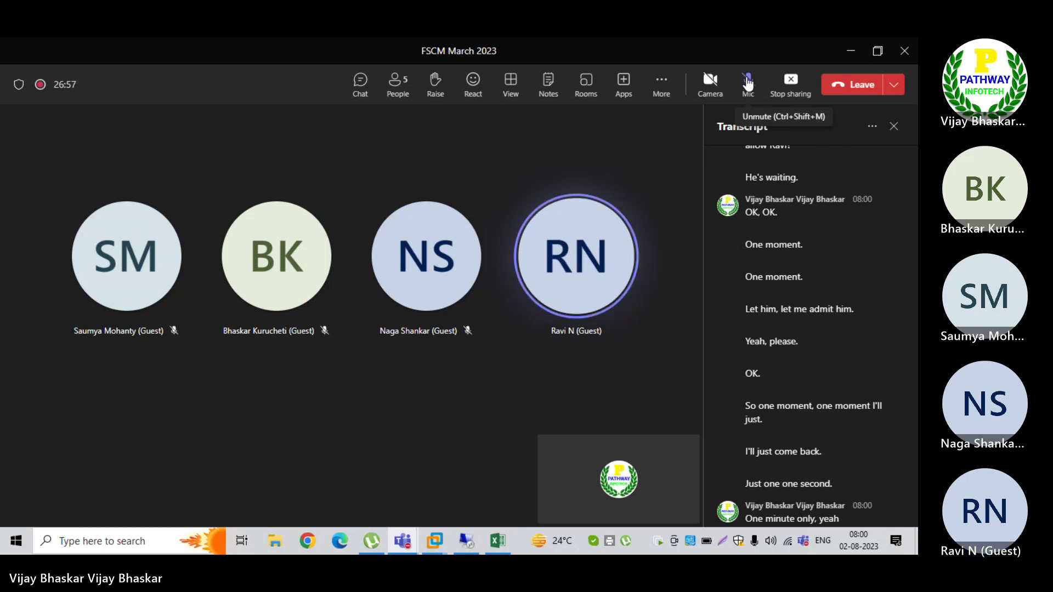
key(alt+Tab)
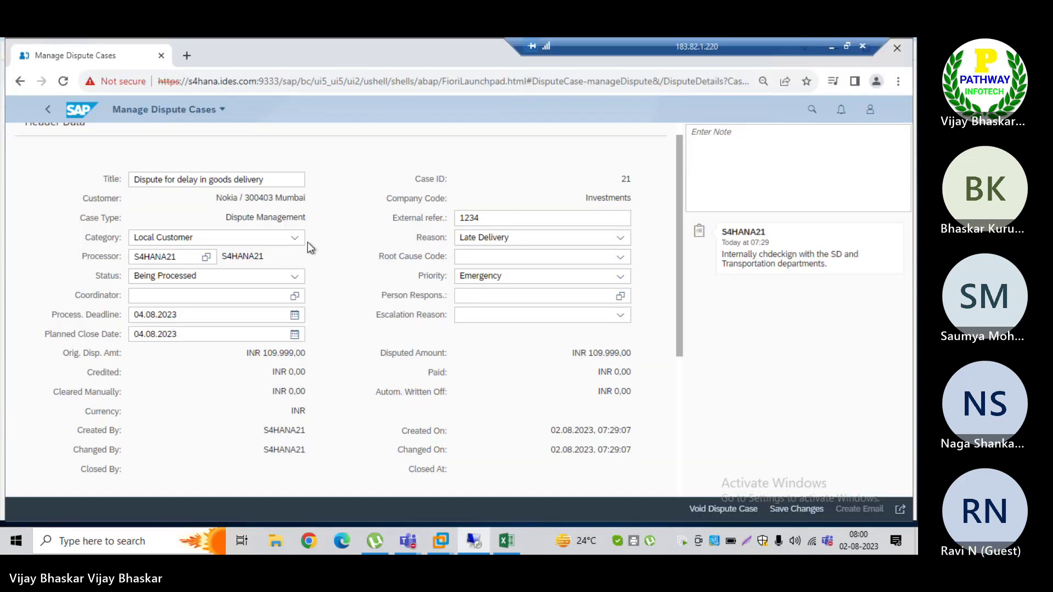
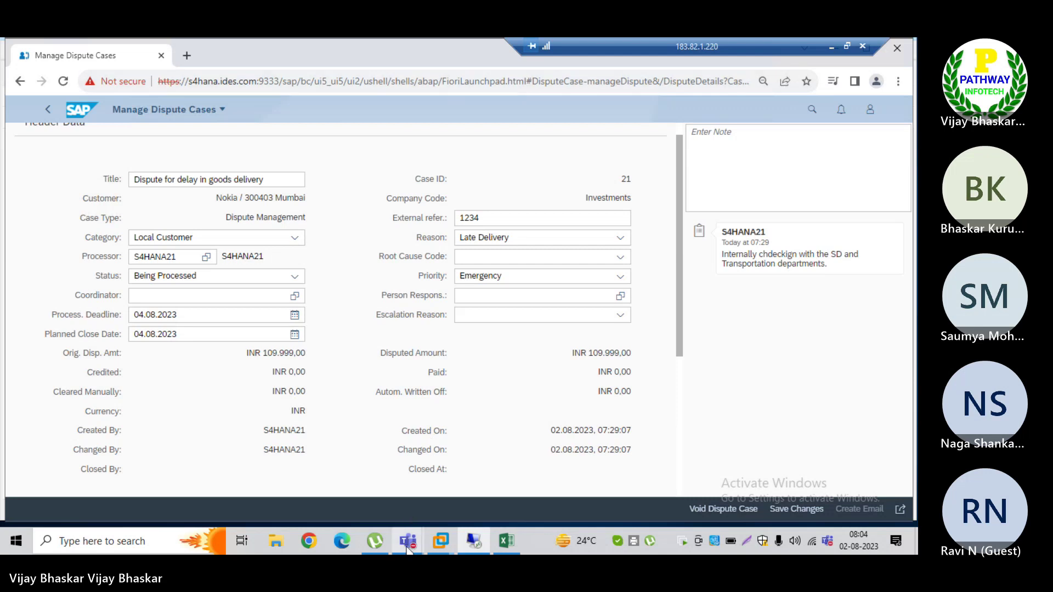
Step: Unmute the microphone in the Teams meeting and return to the Remote Desktop SAP session
mouse_move(409, 548)
click(444, 475)
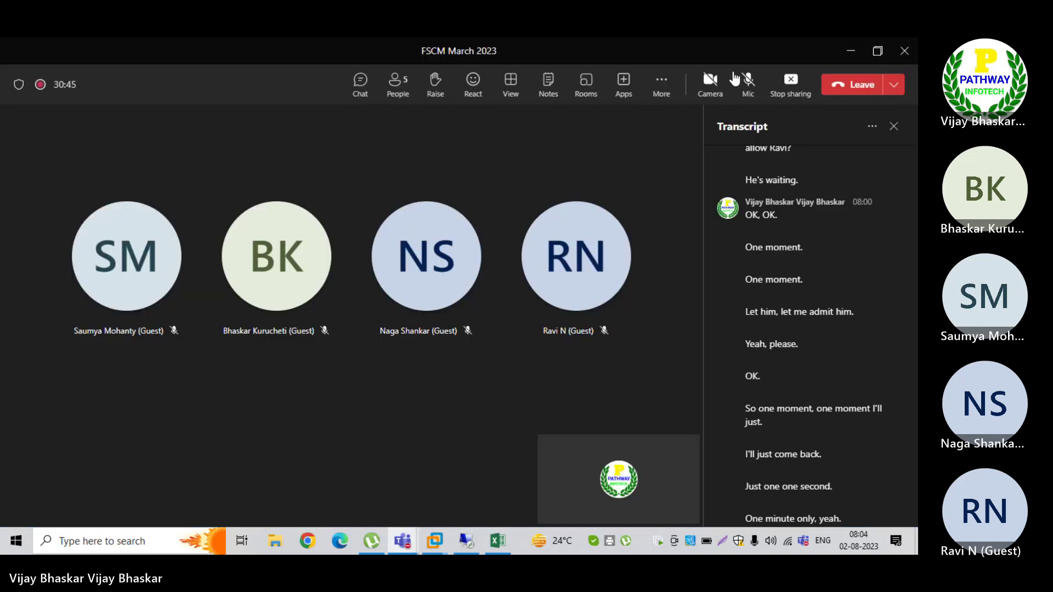
click(747, 83)
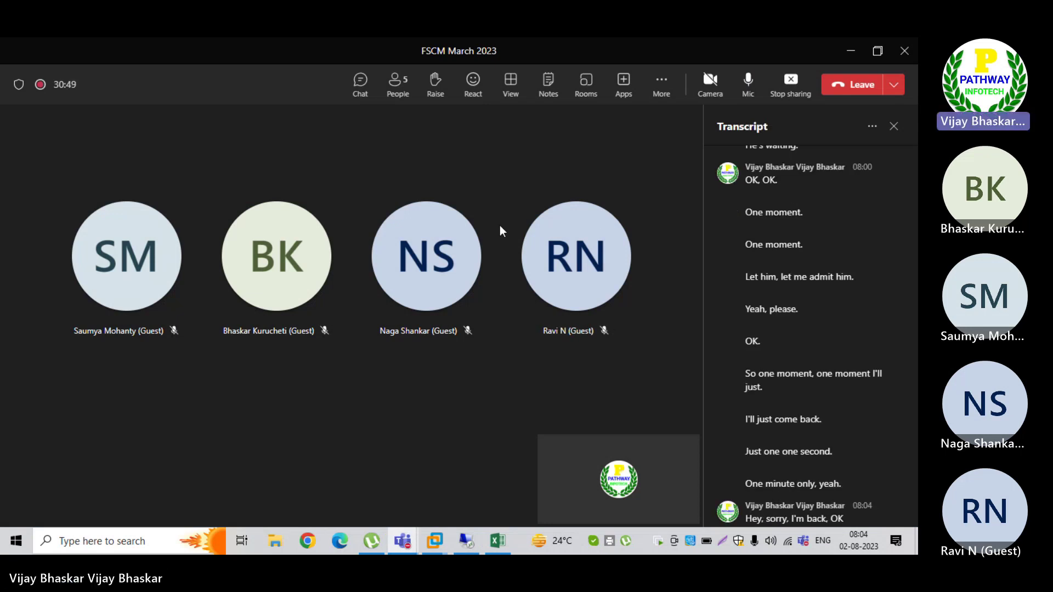
key(alt+Tab)
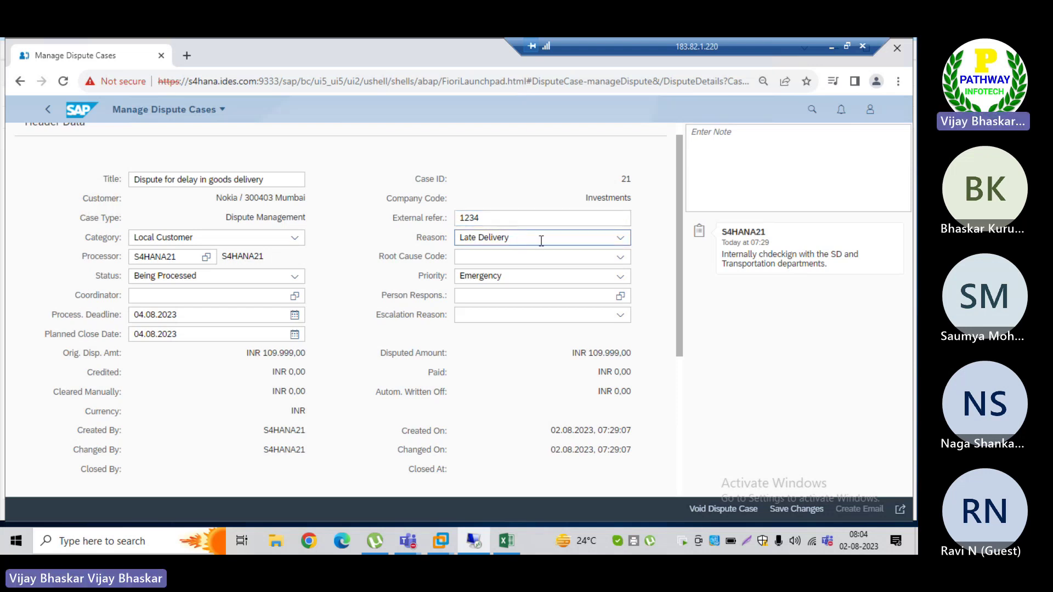
click(619, 239)
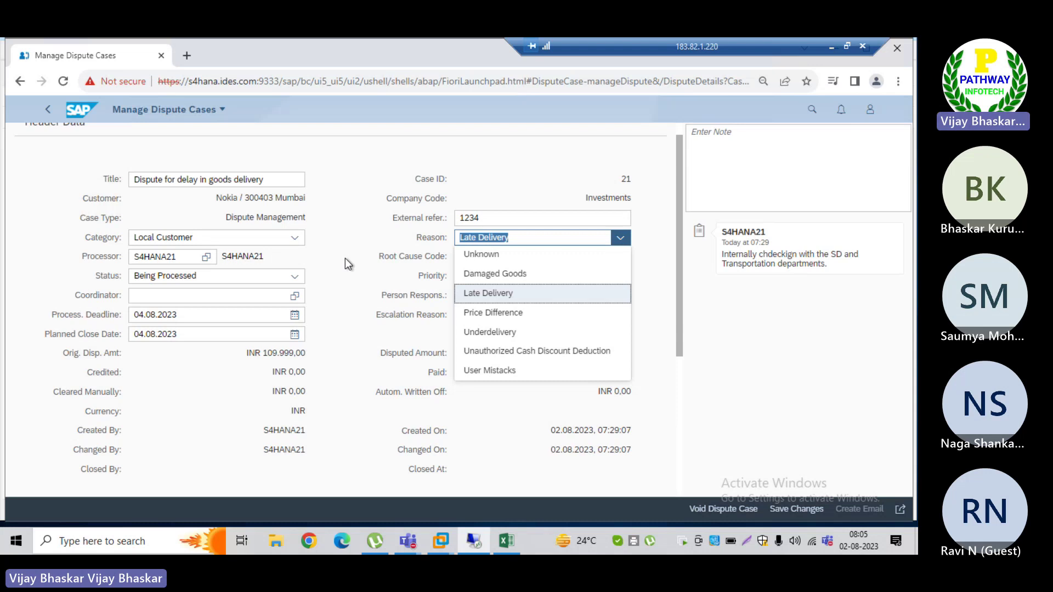
click(341, 256)
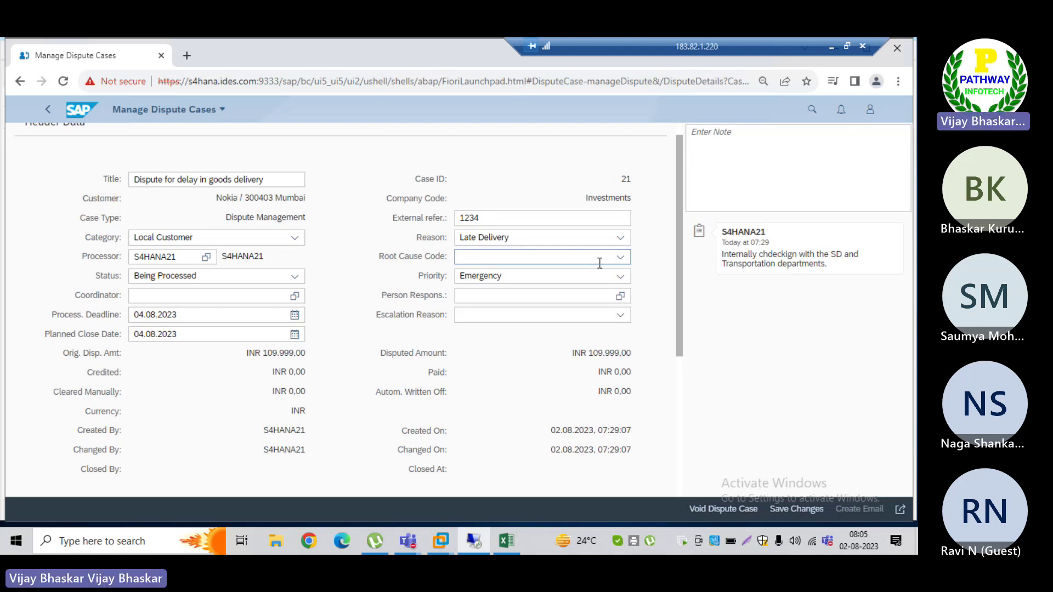
click(618, 258)
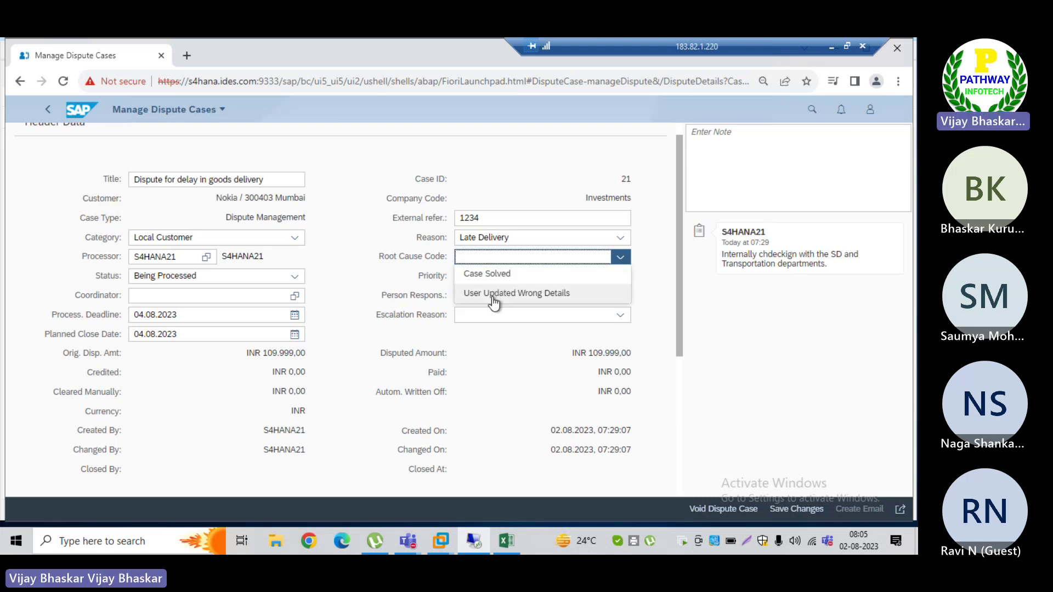
click(498, 375)
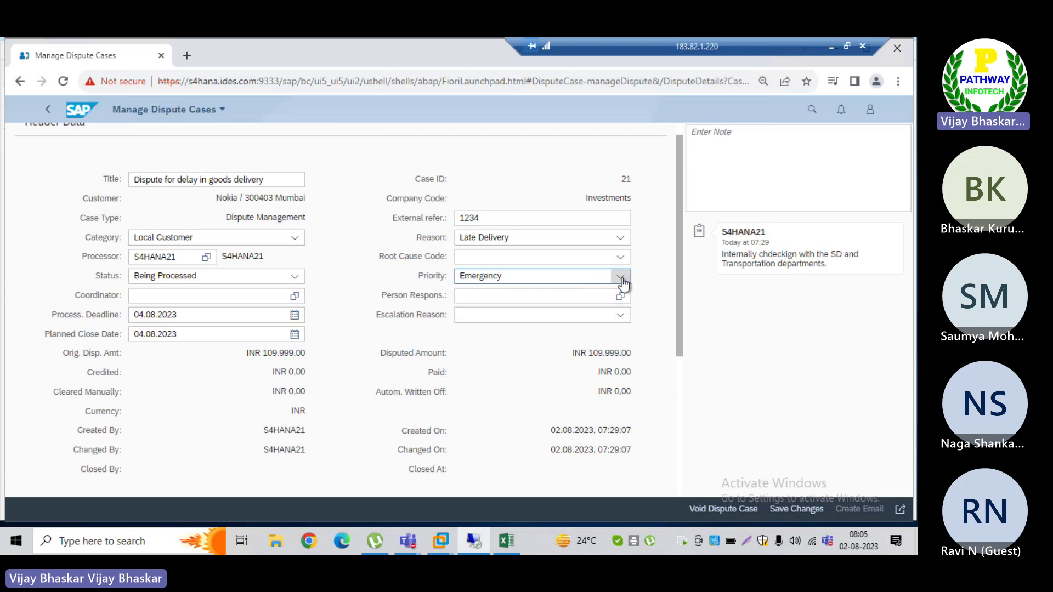
click(552, 297)
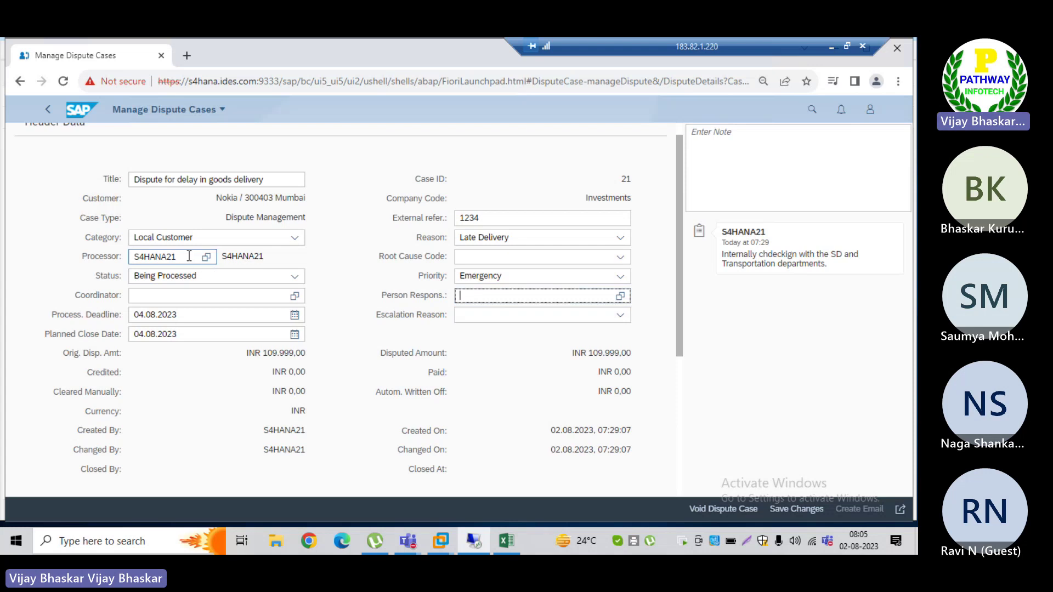
drag(187, 255, 132, 257)
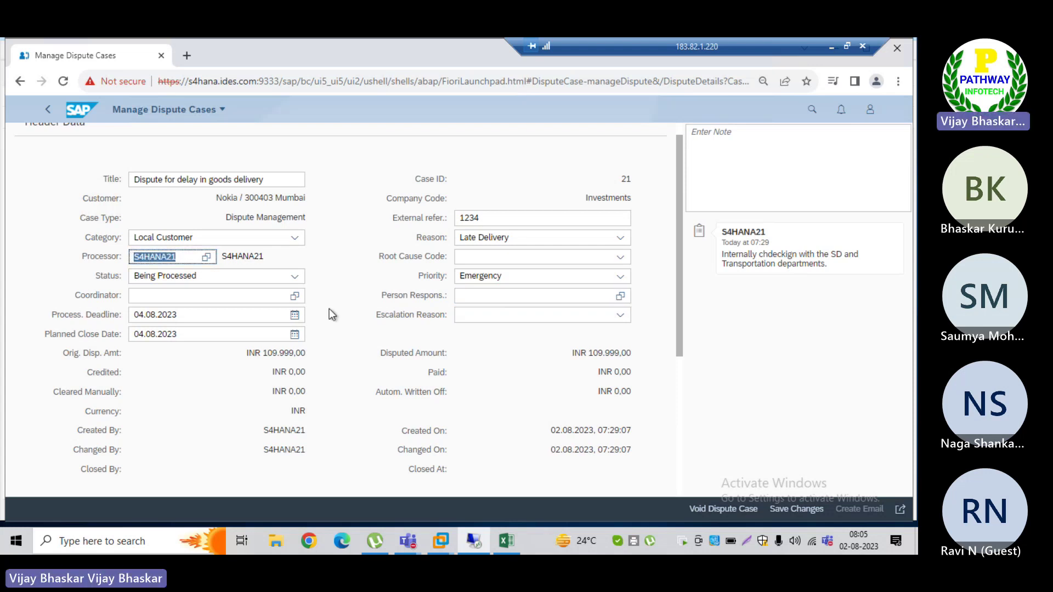
click(498, 295)
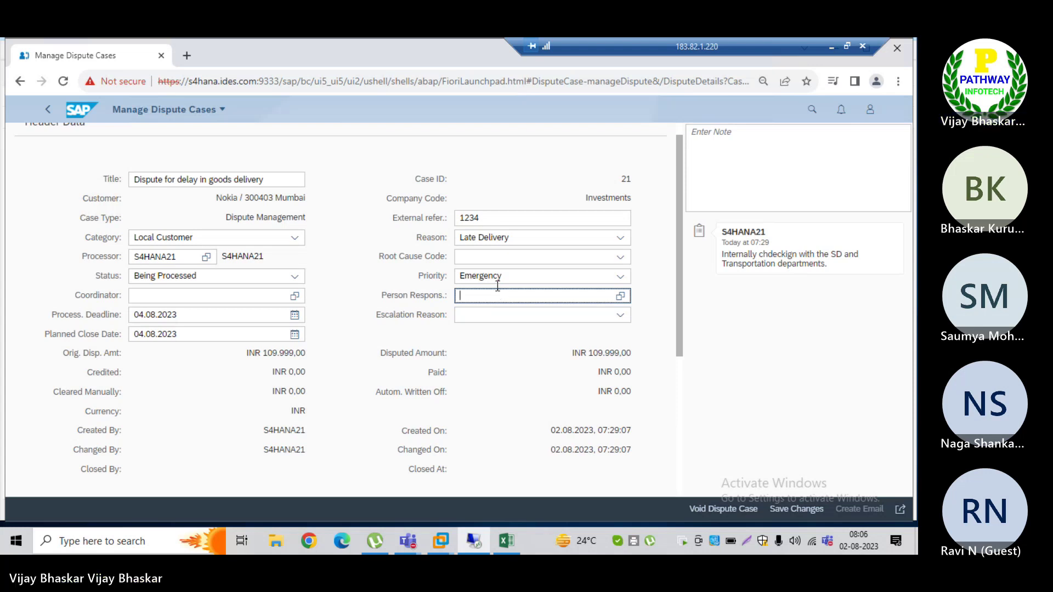
click(513, 239)
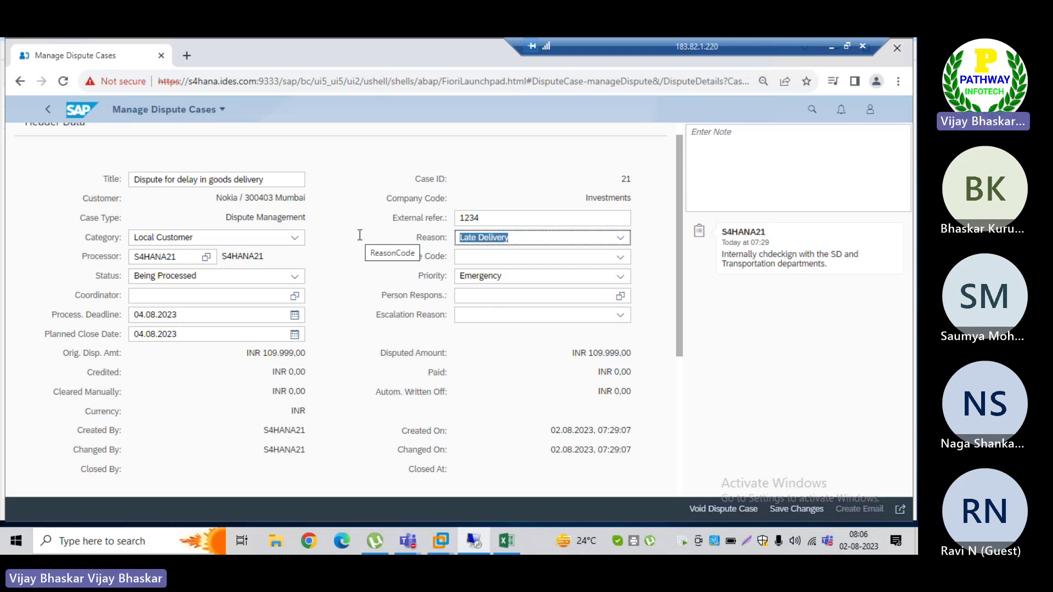
click(479, 298)
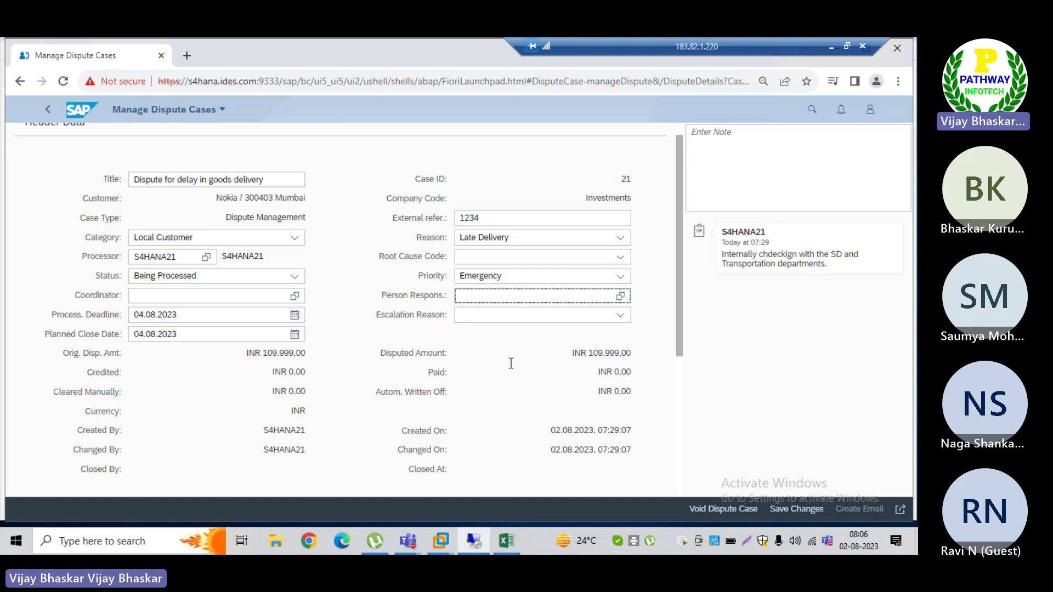
click(620, 317)
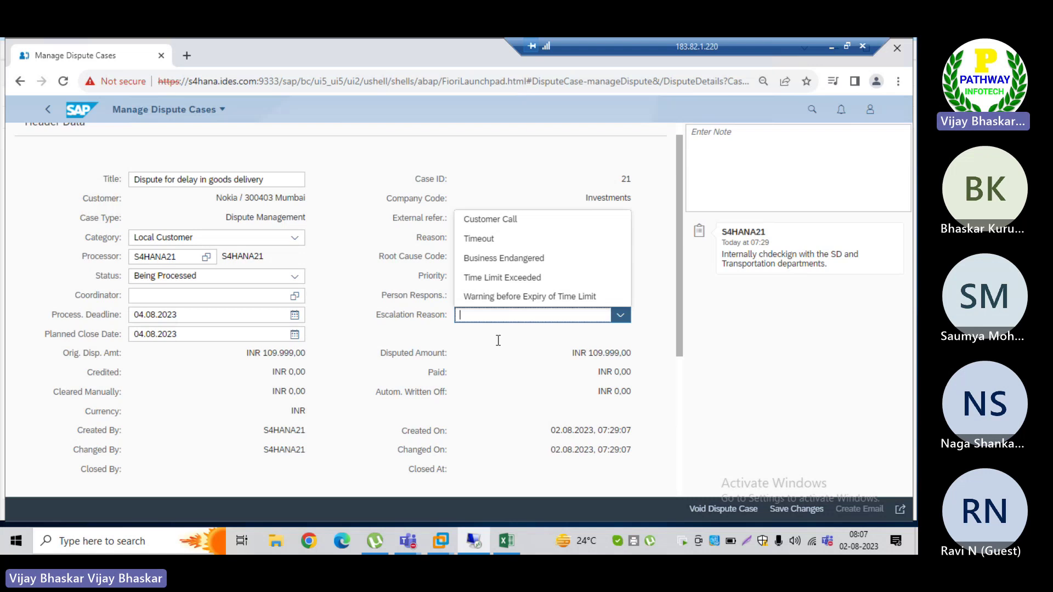
click(498, 341)
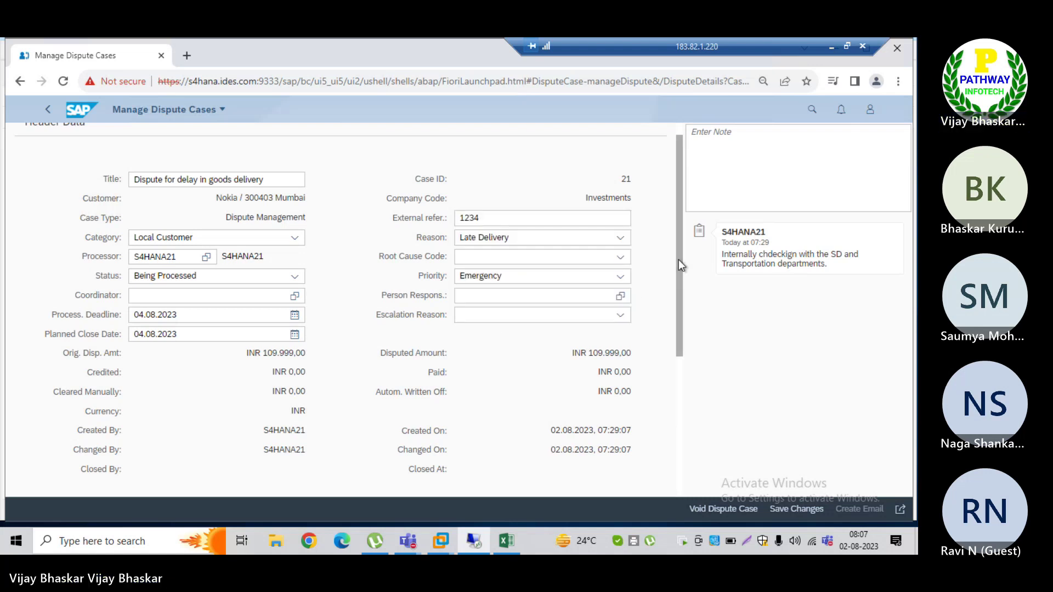
drag(678, 265, 687, 404)
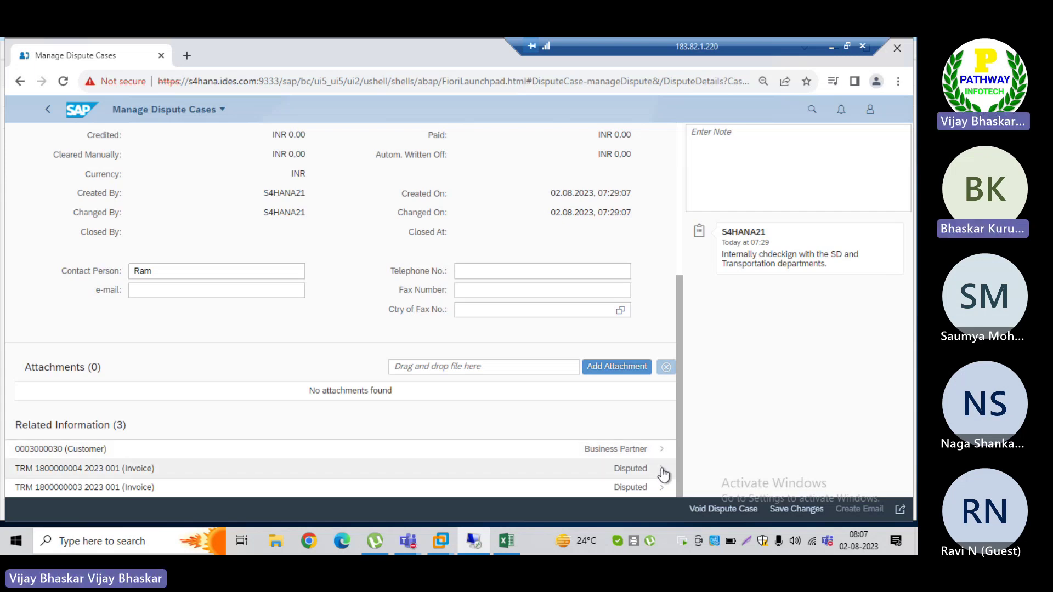
click(663, 471)
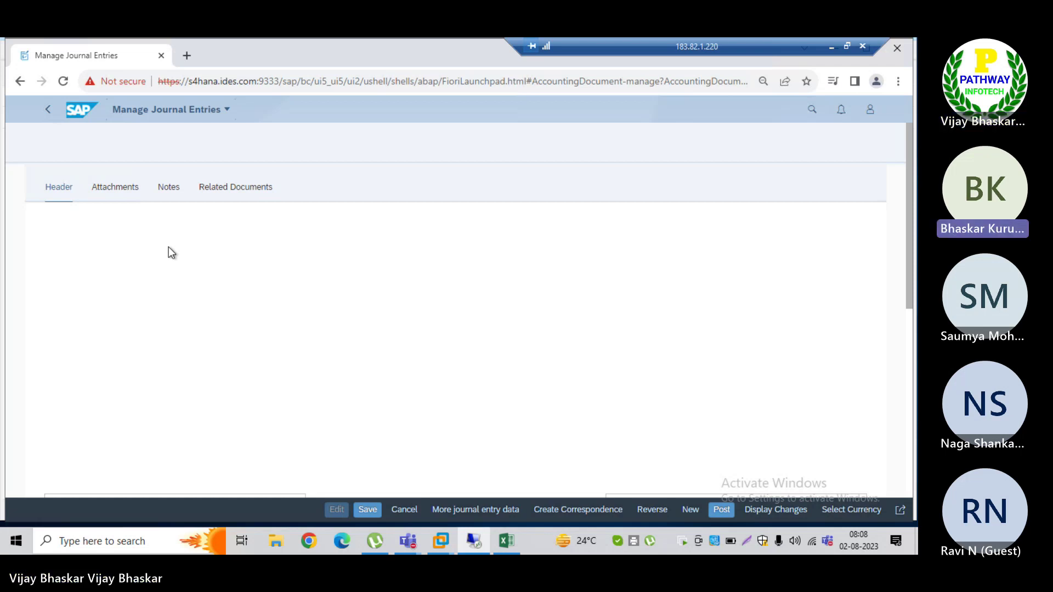
click(110, 189)
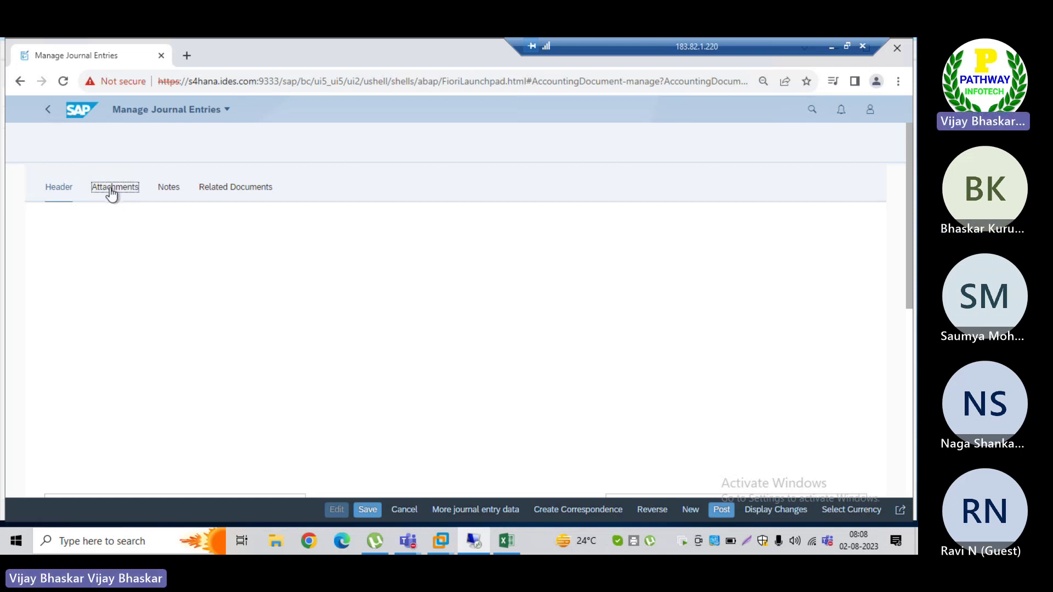
click(60, 189)
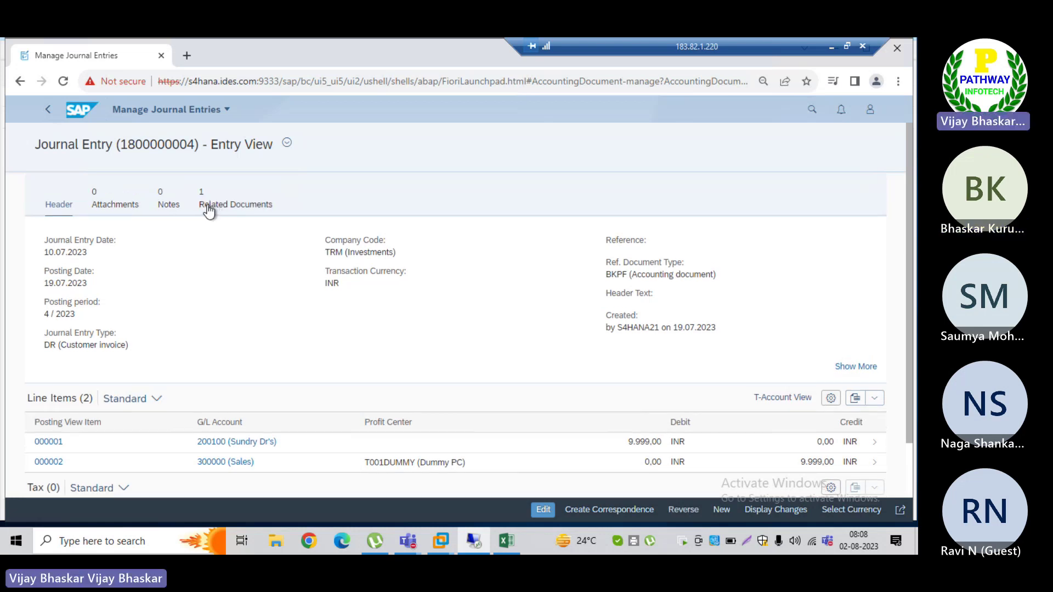
click(165, 205)
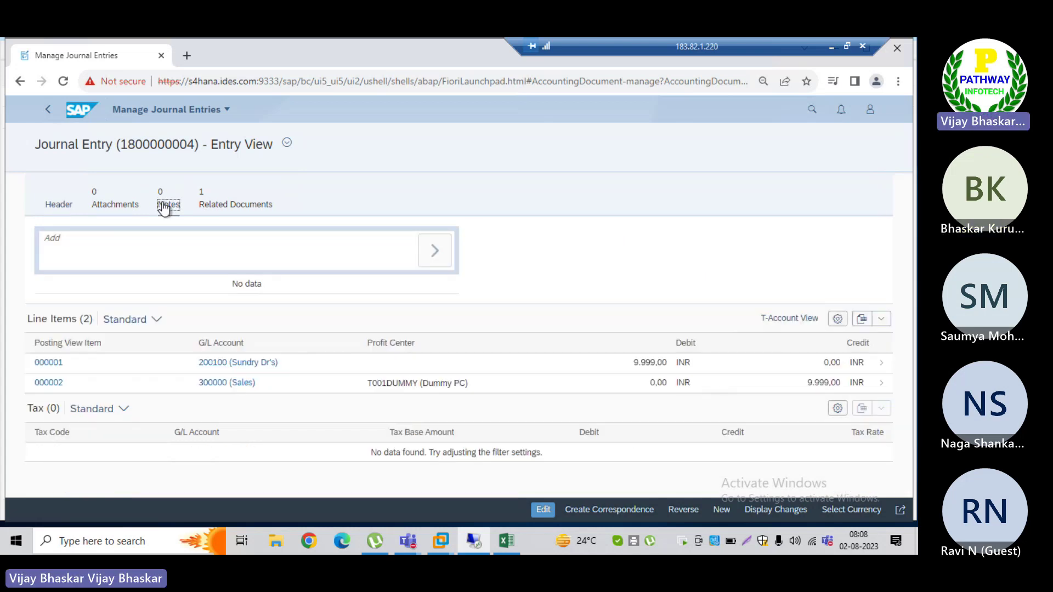
click(52, 242)
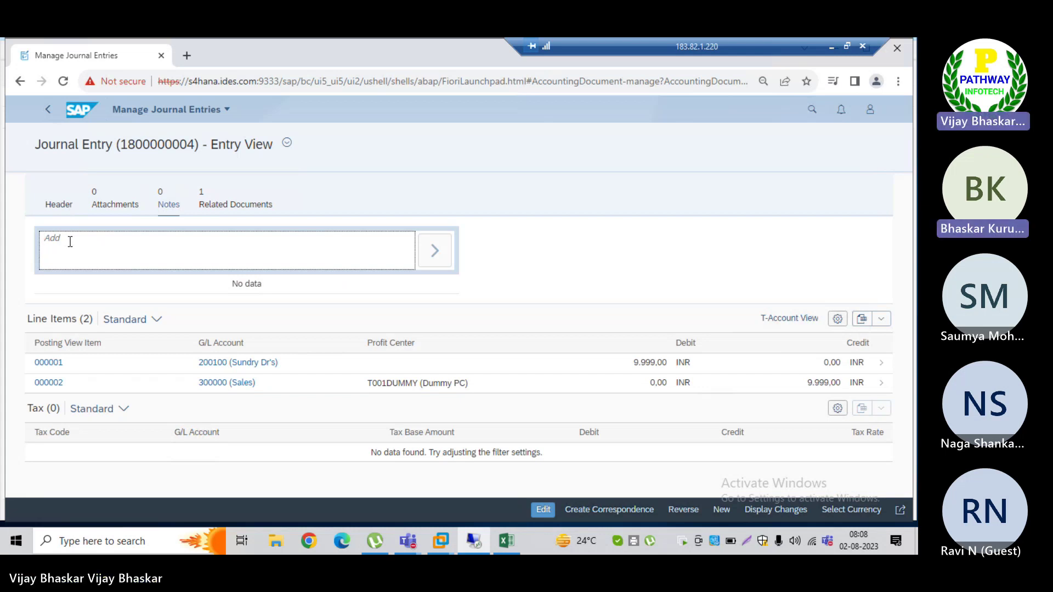
click(108, 206)
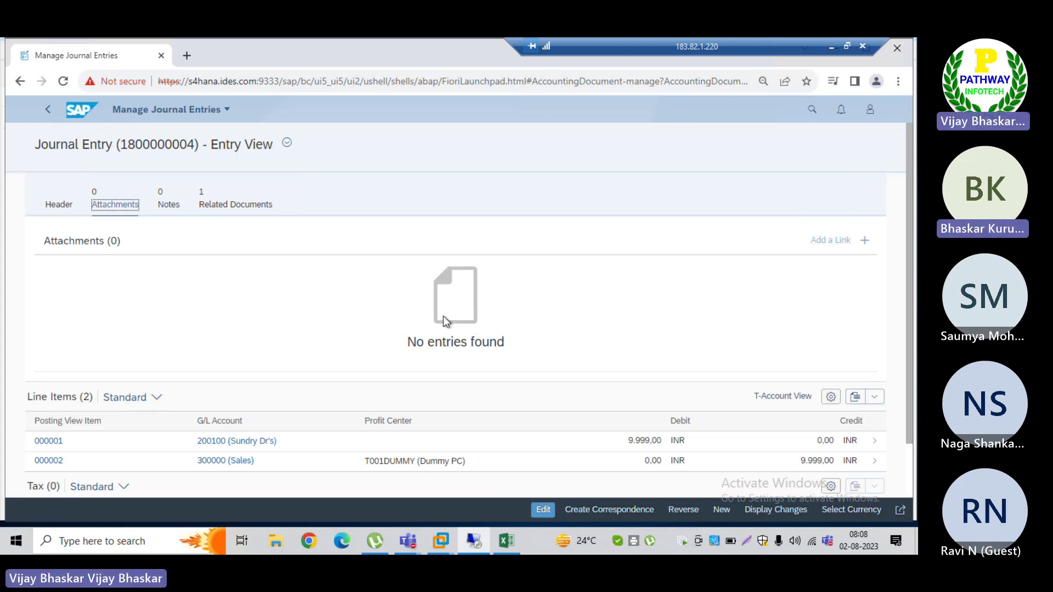
click(47, 117)
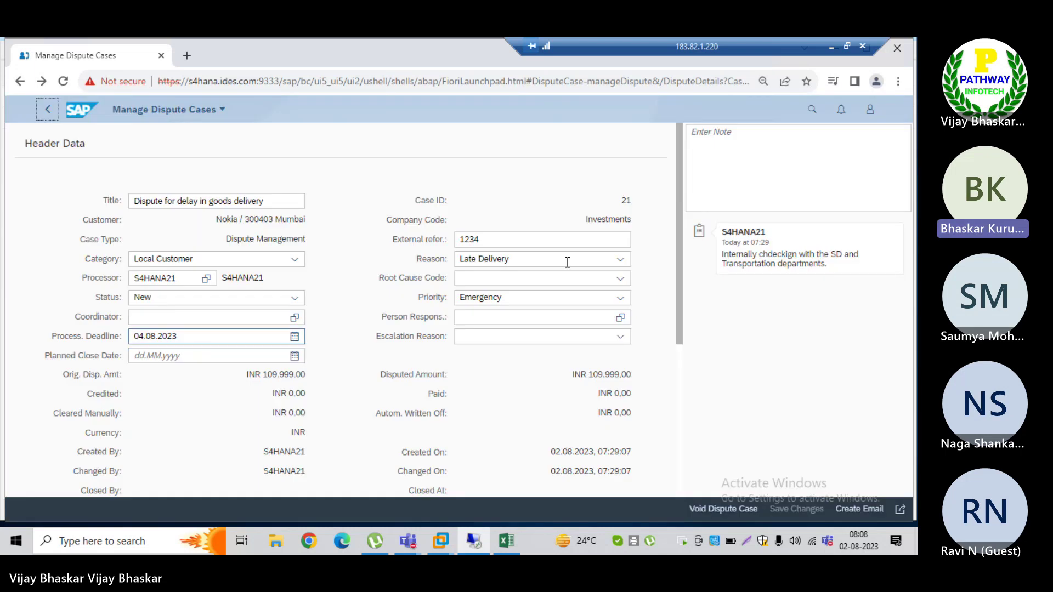
drag(679, 206, 680, 421)
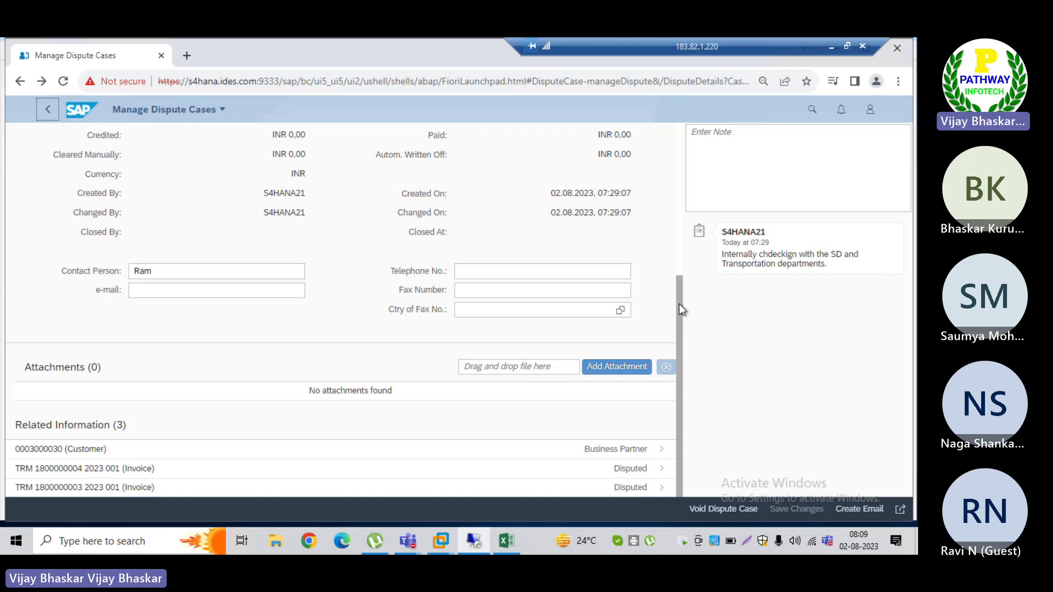
drag(679, 304, 660, 160)
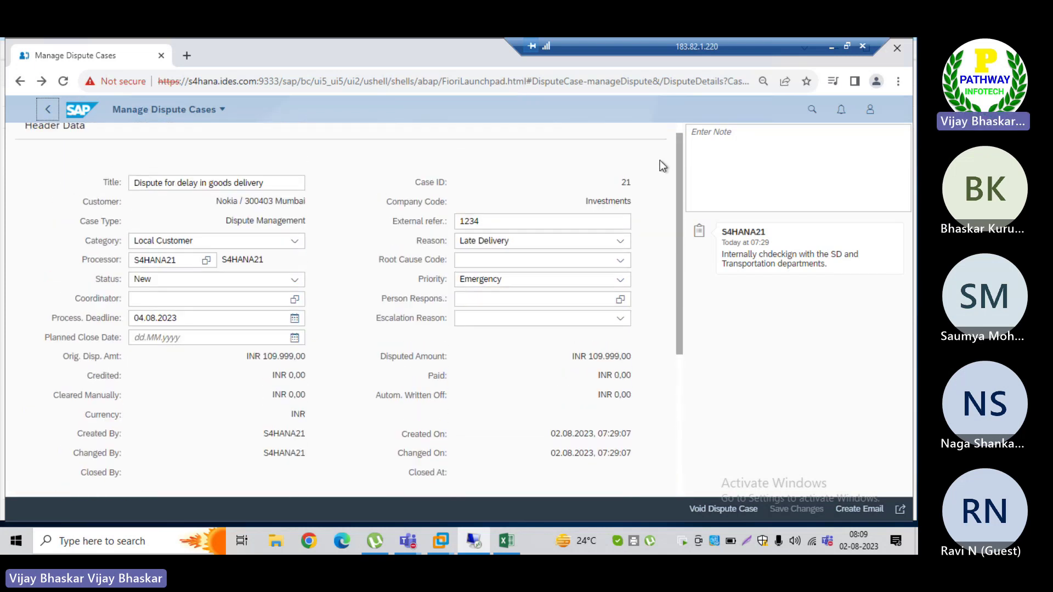
Step: Write a dispute case note 'Assigned to responsible person', correcting the spelling of 'responsible'
click(703, 142)
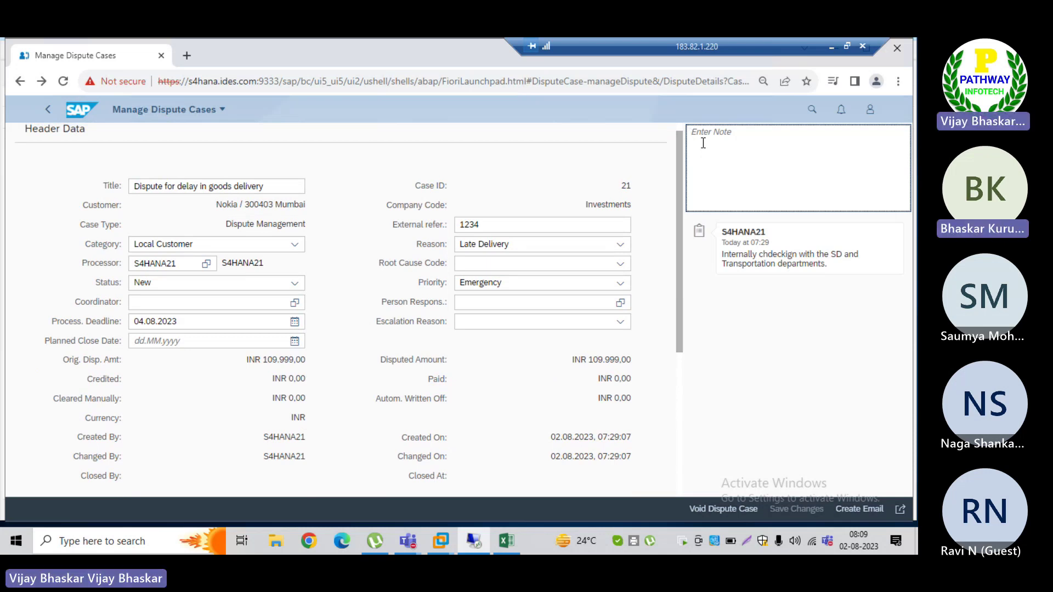
text(Cu)
key(BackSpace)
key(BackSpace)
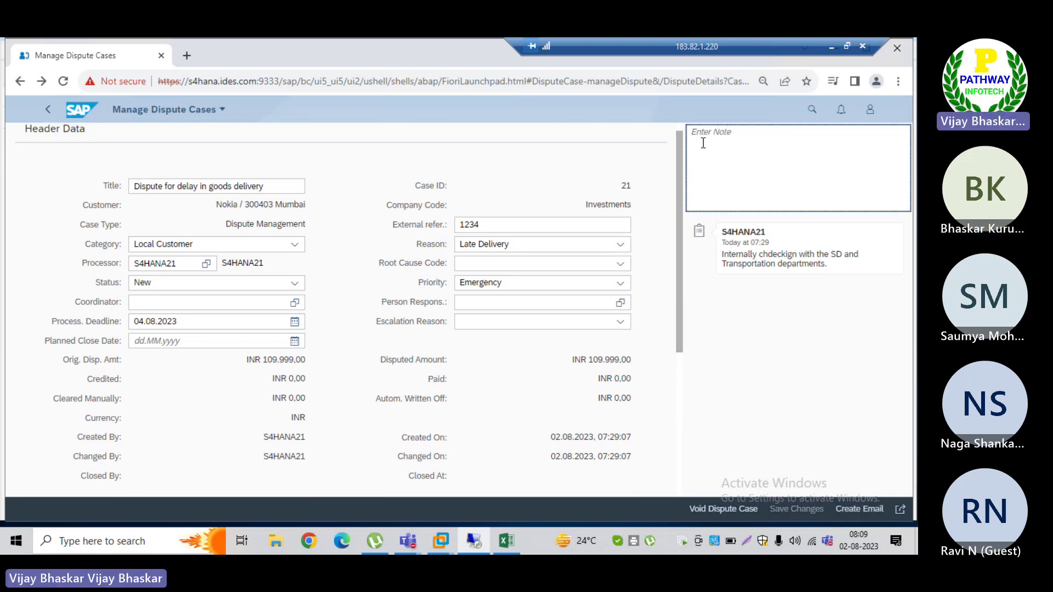
text(Contac)
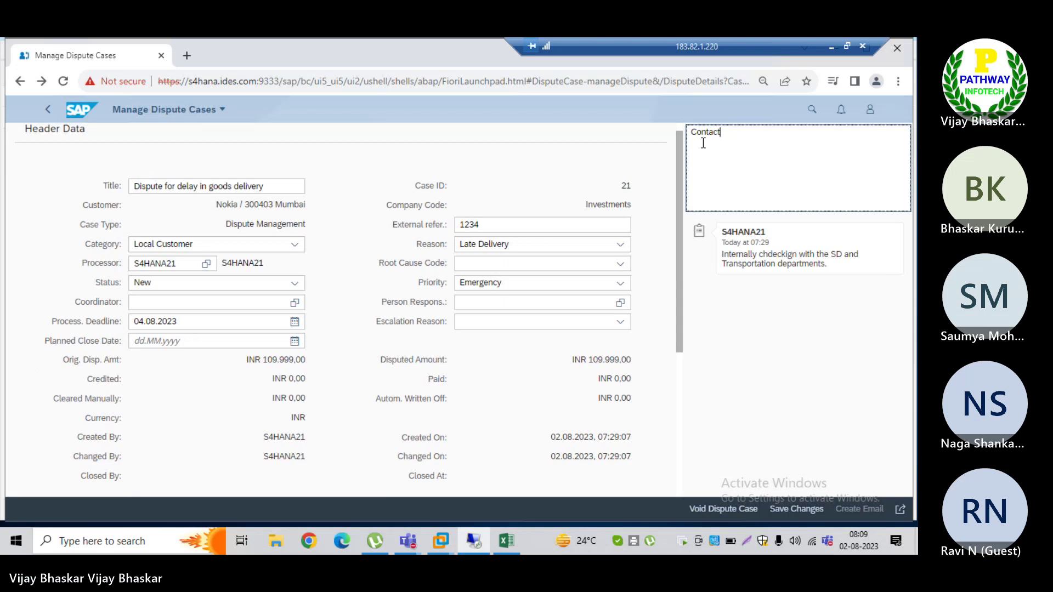
key(ctrl+BackSpace)
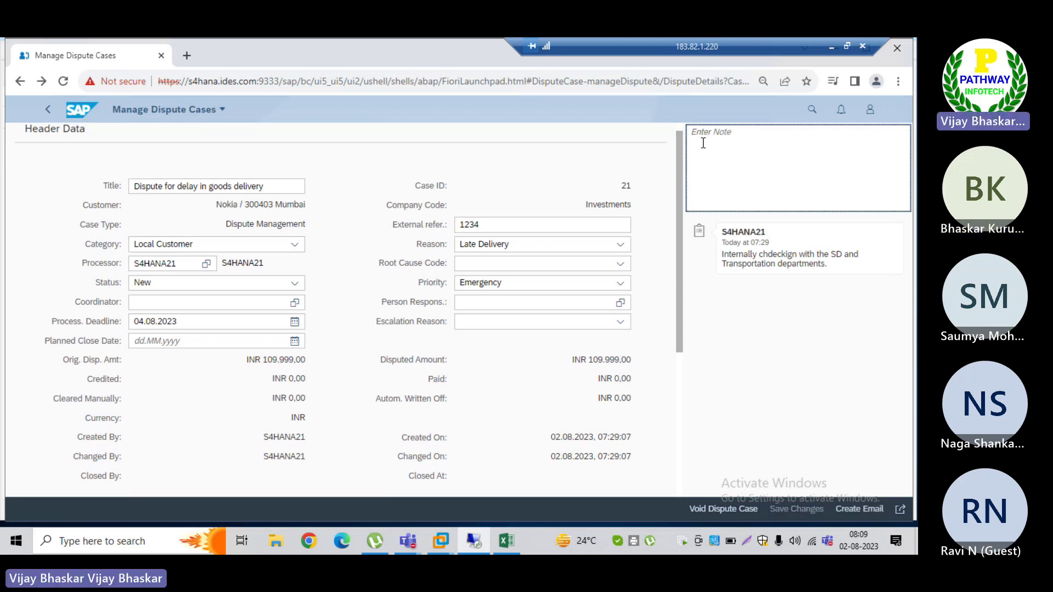
text(Assigned to)
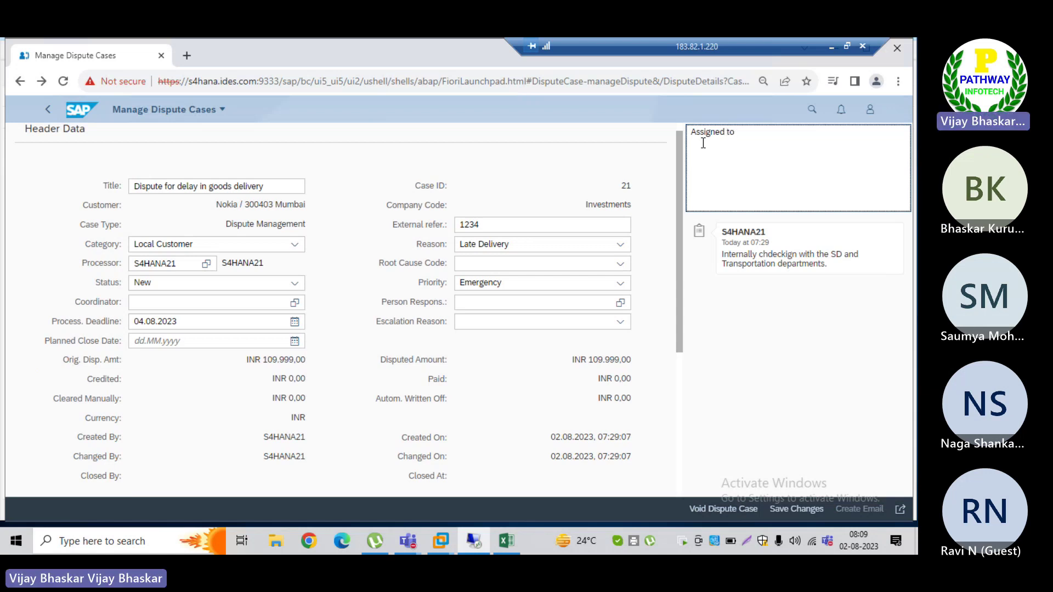
text( respos)
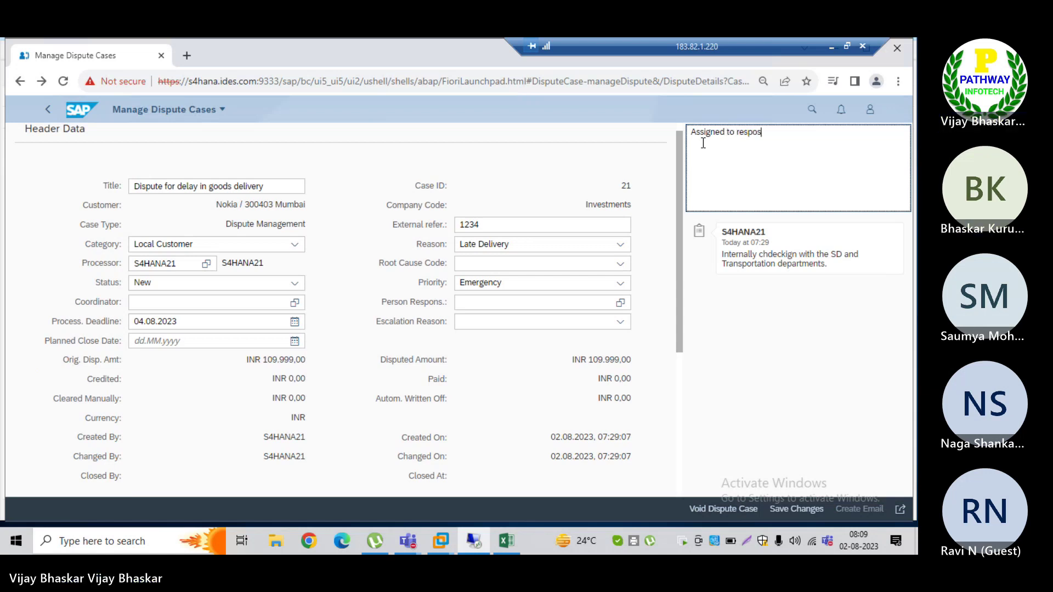
text(nsi;lsb)
key(BackSpace)
key(BackSpace)
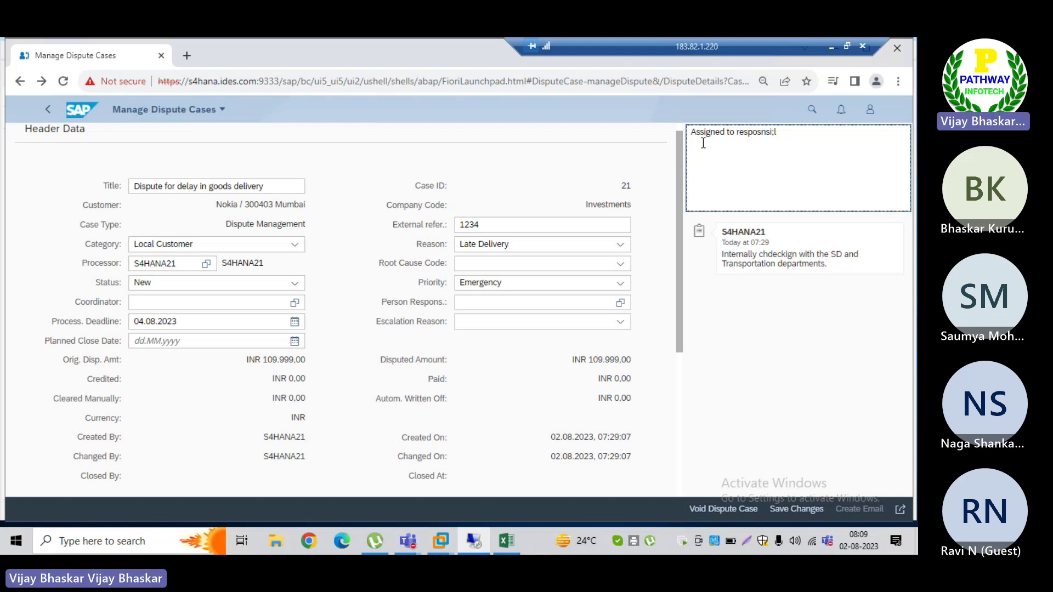
text(ble p)
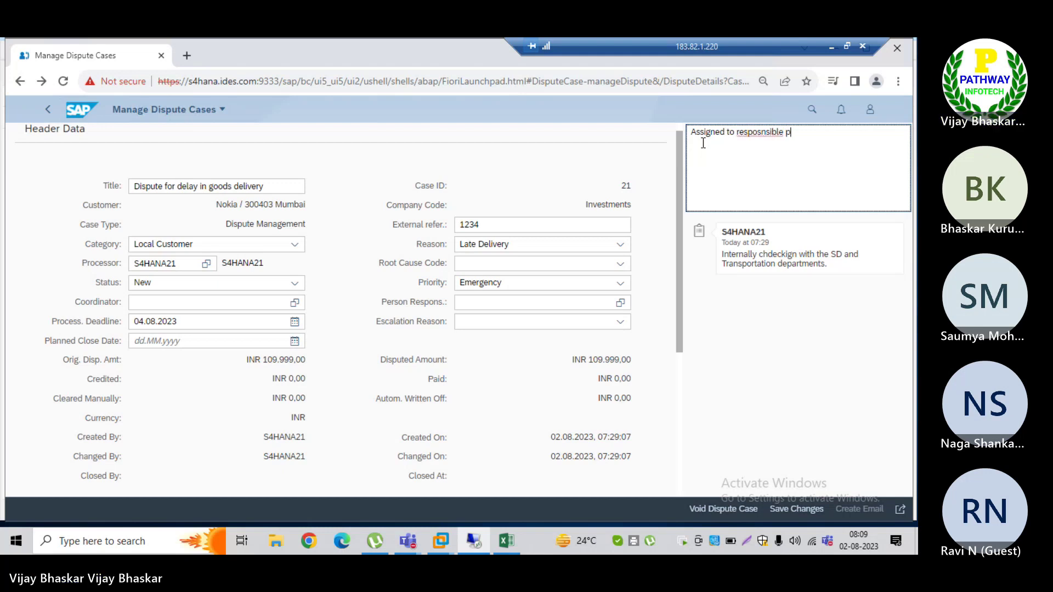
text(ers)
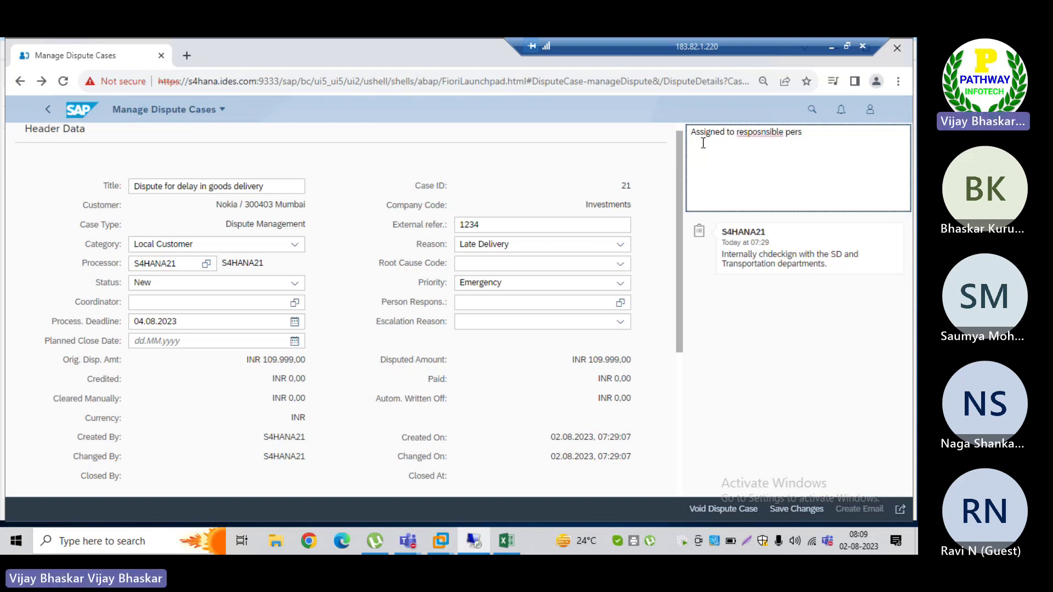
text(ioon)
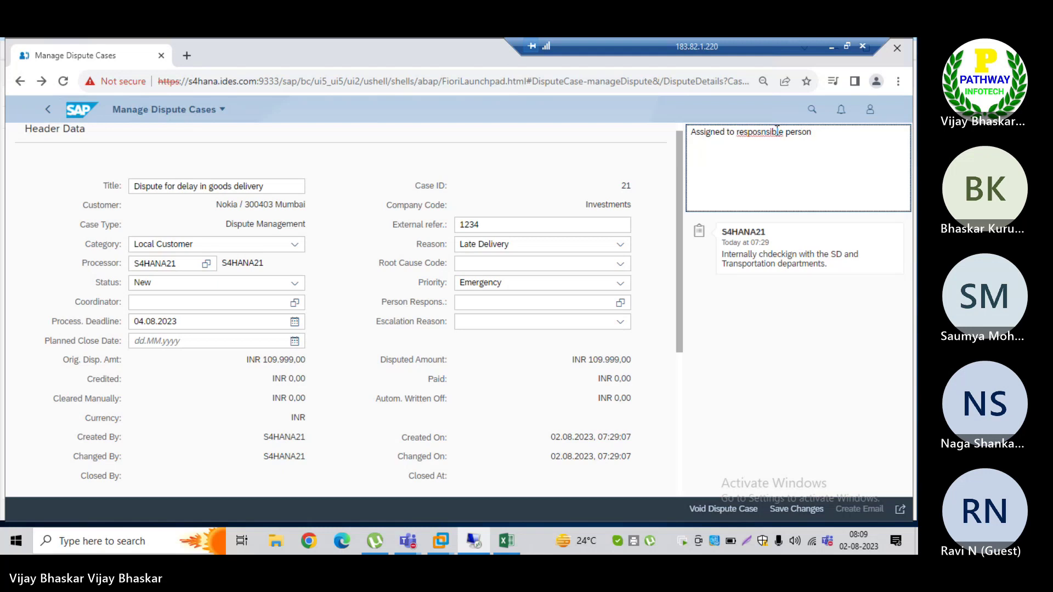
right_click(768, 132)
click(773, 141)
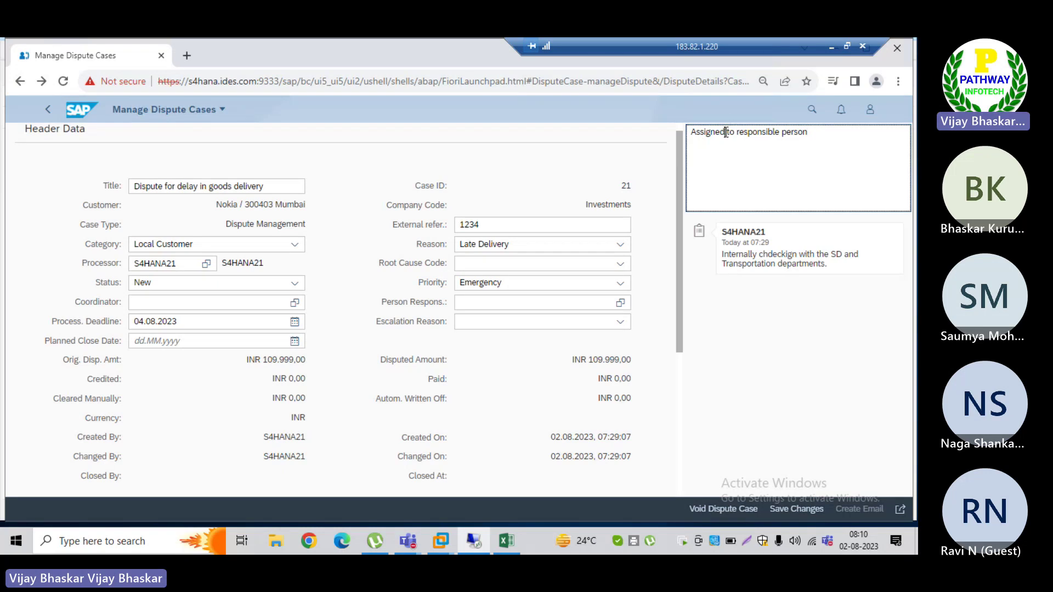
Step: Reword the note to 'Awaiting to responsible person inputs' and save the dispute case
click(725, 132)
key(BackSpace)
key(BackSpace)
key(BackSpace)
key(BackSpace)
key(BackSpace)
key(BackSpace)
key(BackSpace)
key(BackSpace)
text(Awaiti)
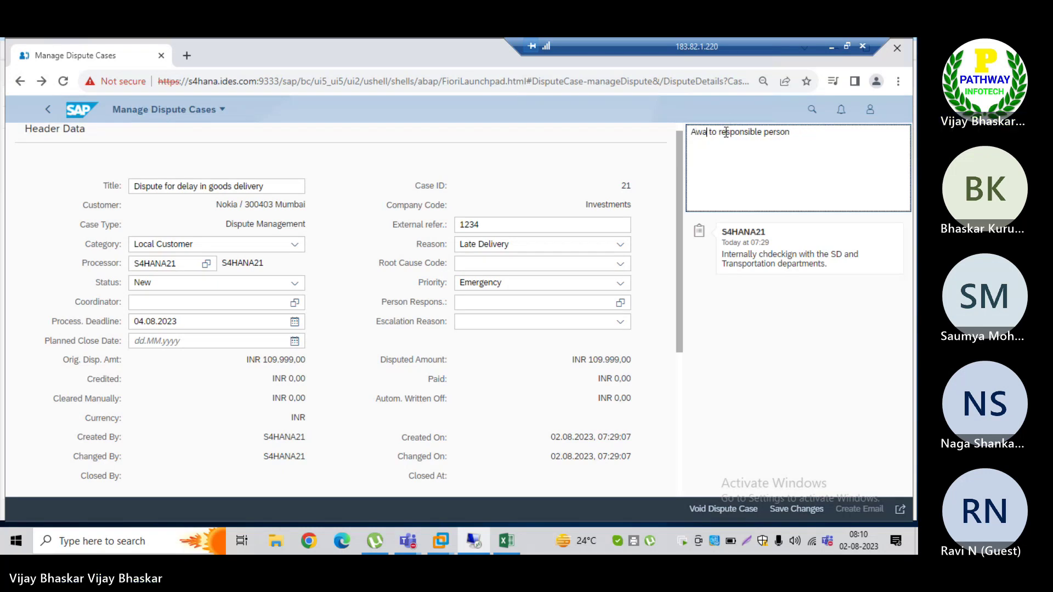
text(ng)
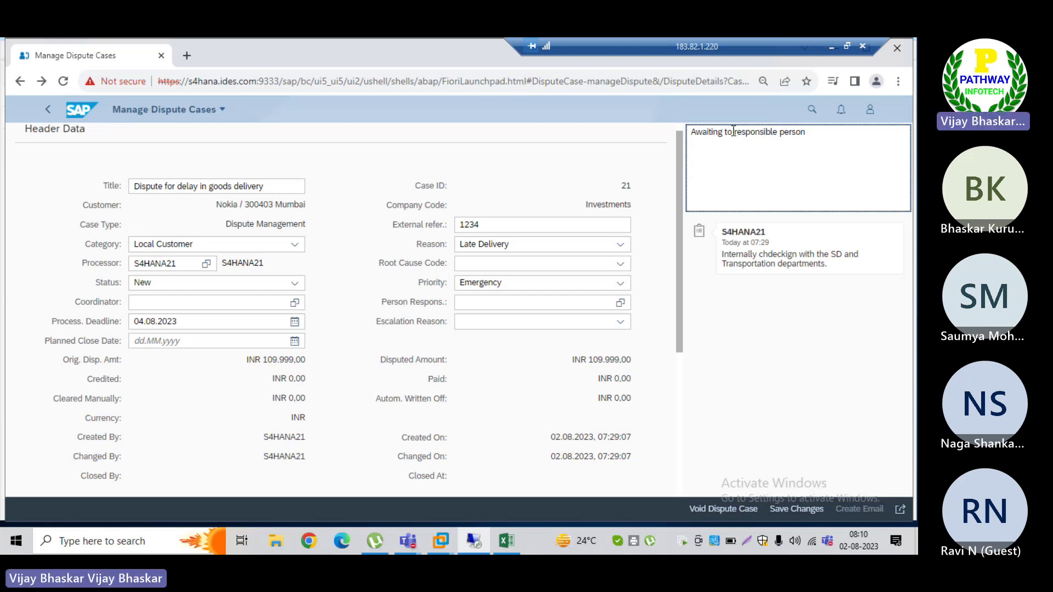
click(826, 129)
text(inputs)
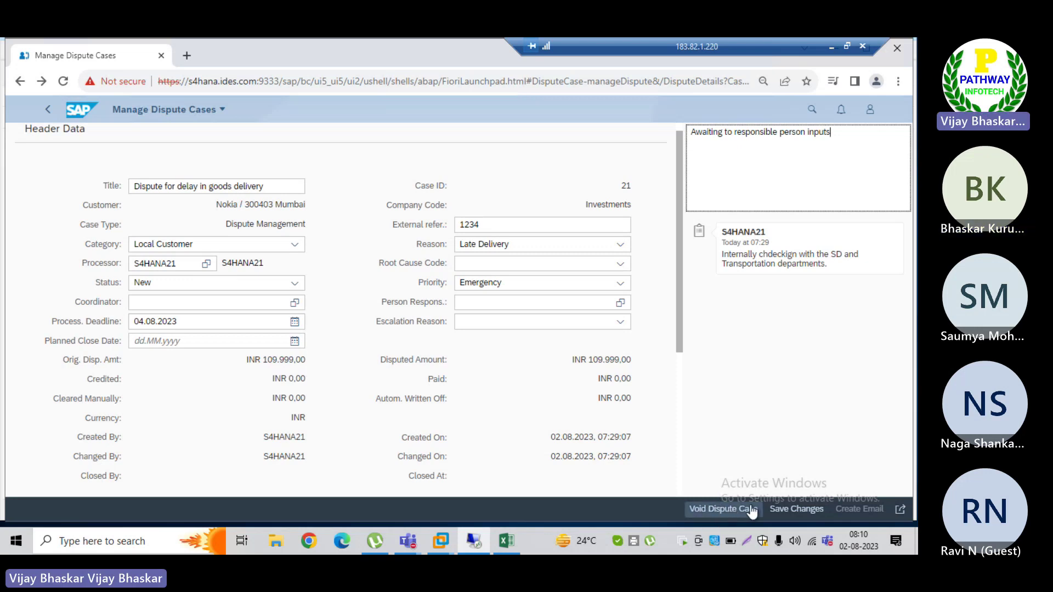
click(796, 510)
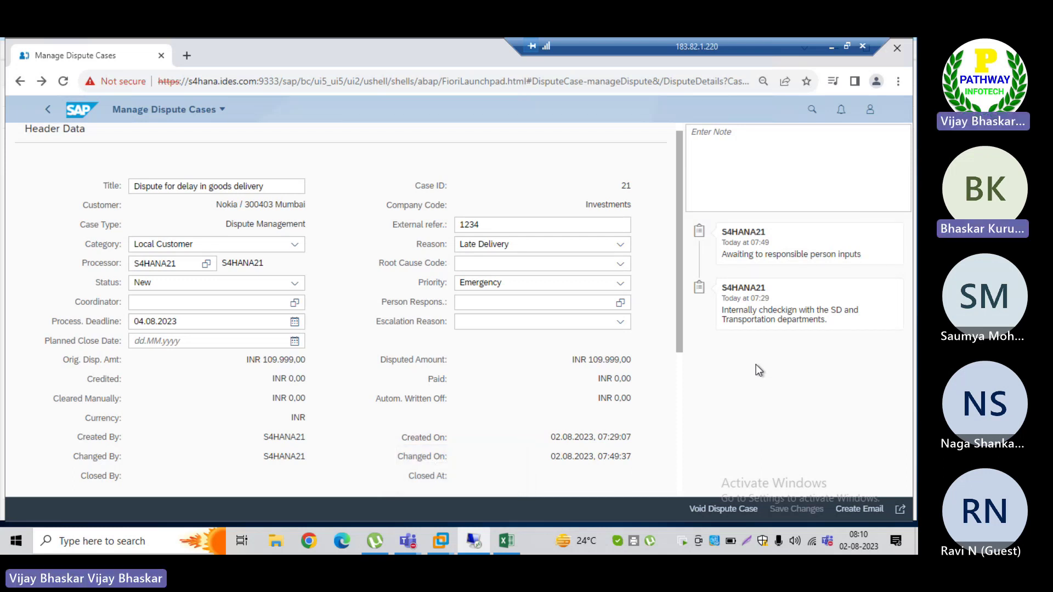
mouse_move(676, 312)
mouse_down()
mouse_move(679, 378)
mouse_move(672, 301)
mouse_up()
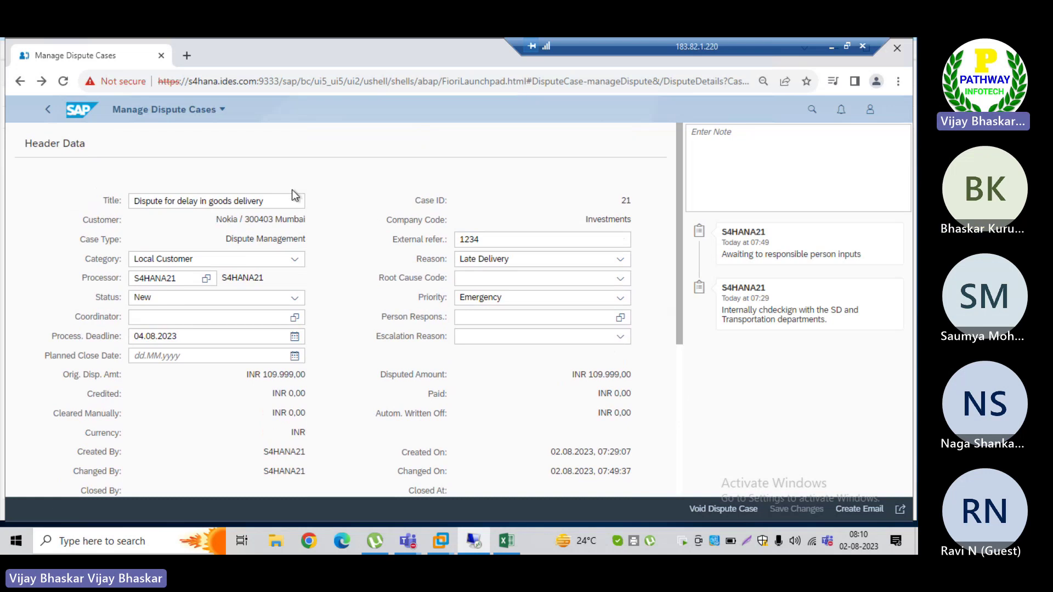
click(239, 206)
Step: Start a Create Email draft for dispute case 21 and review the Dispute Case Created template
click(852, 511)
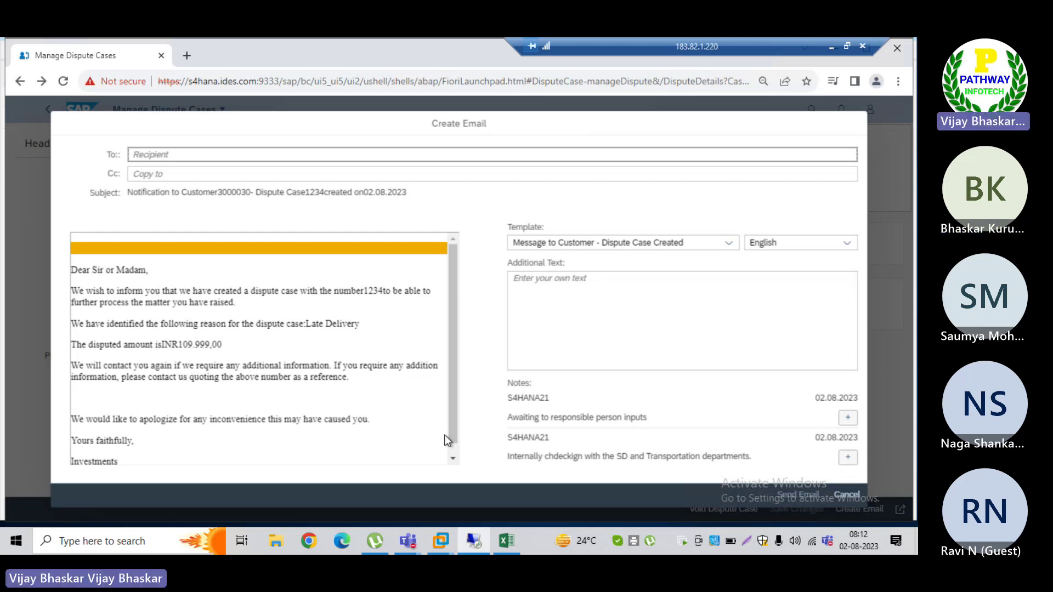
click(450, 459)
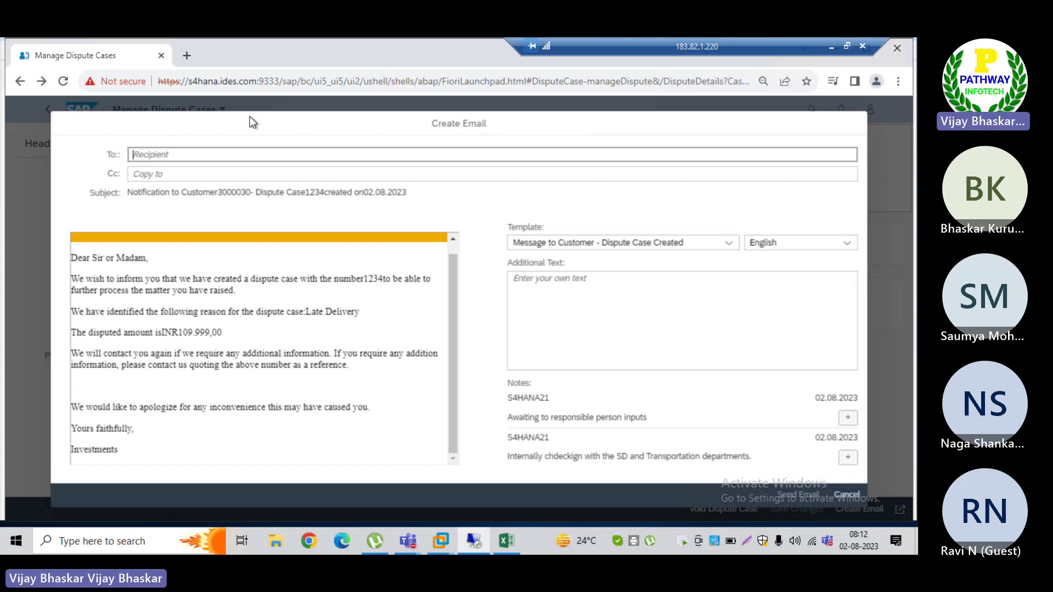
drag(235, 124, 324, 192)
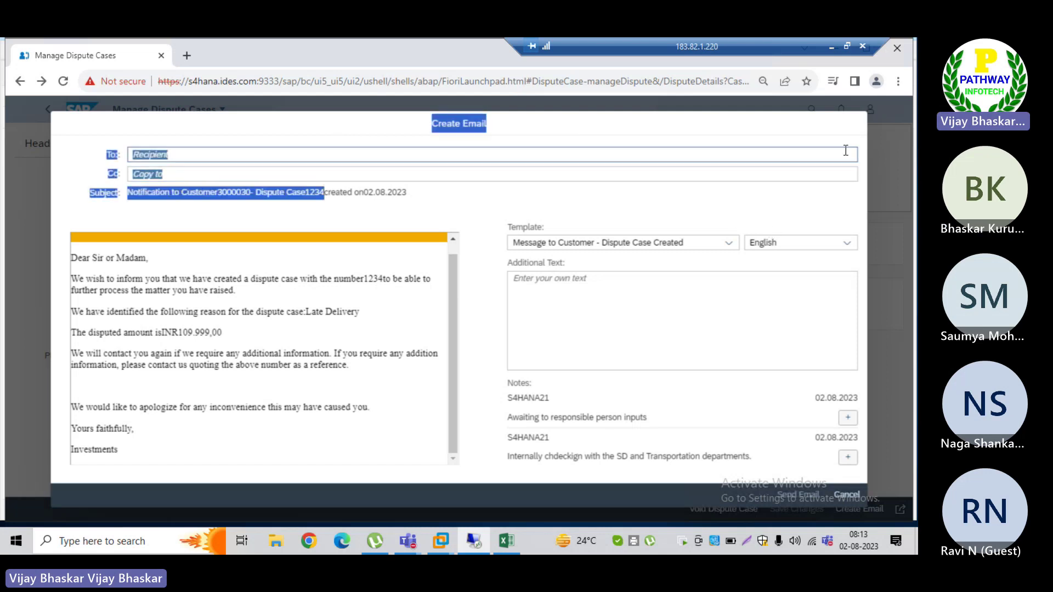
click(562, 131)
click(846, 495)
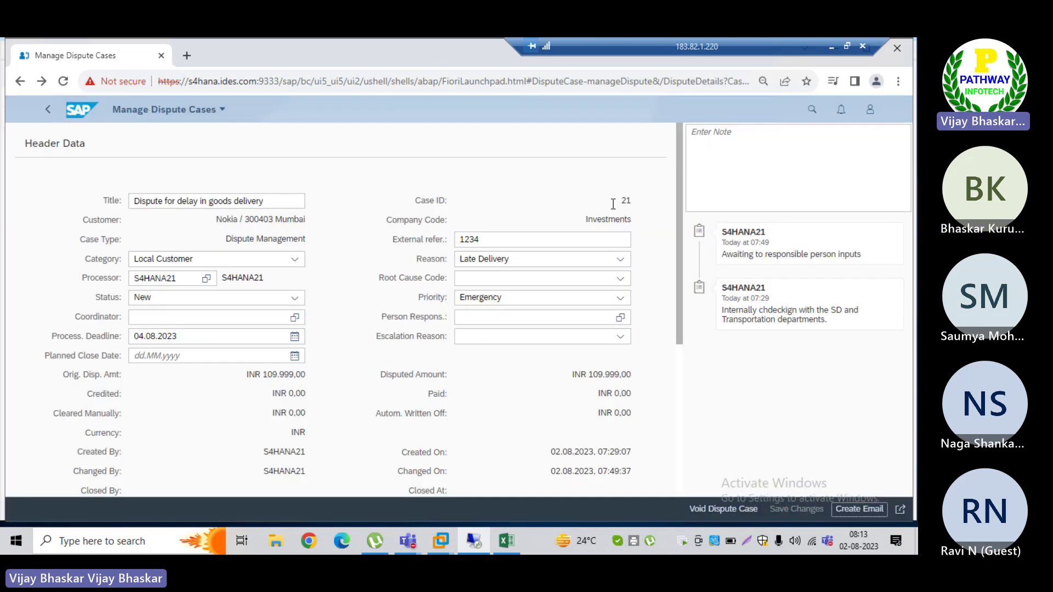
drag(616, 201, 638, 203)
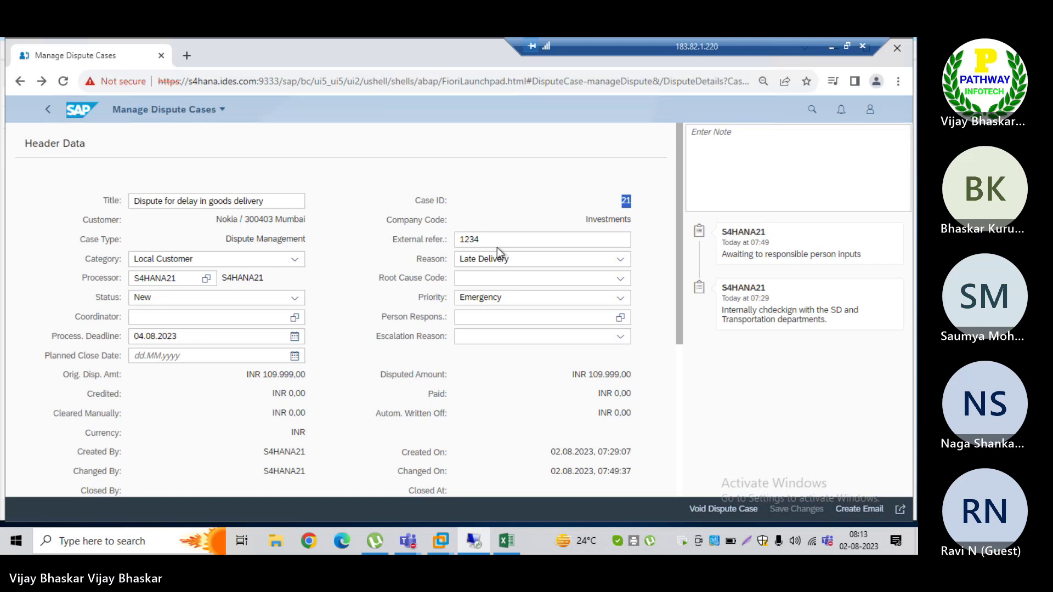
drag(489, 240, 452, 241)
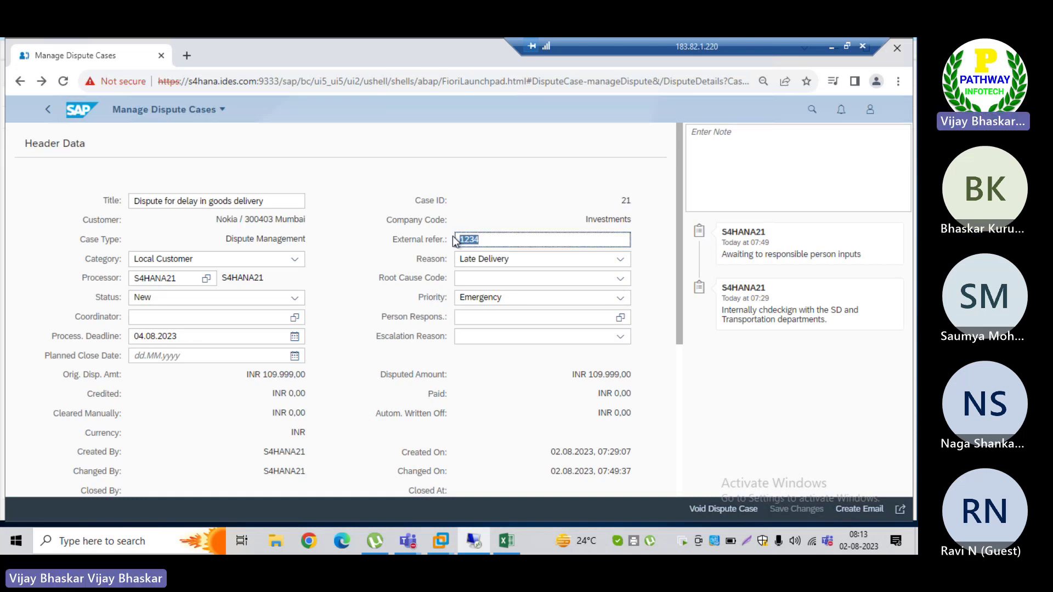
click(859, 513)
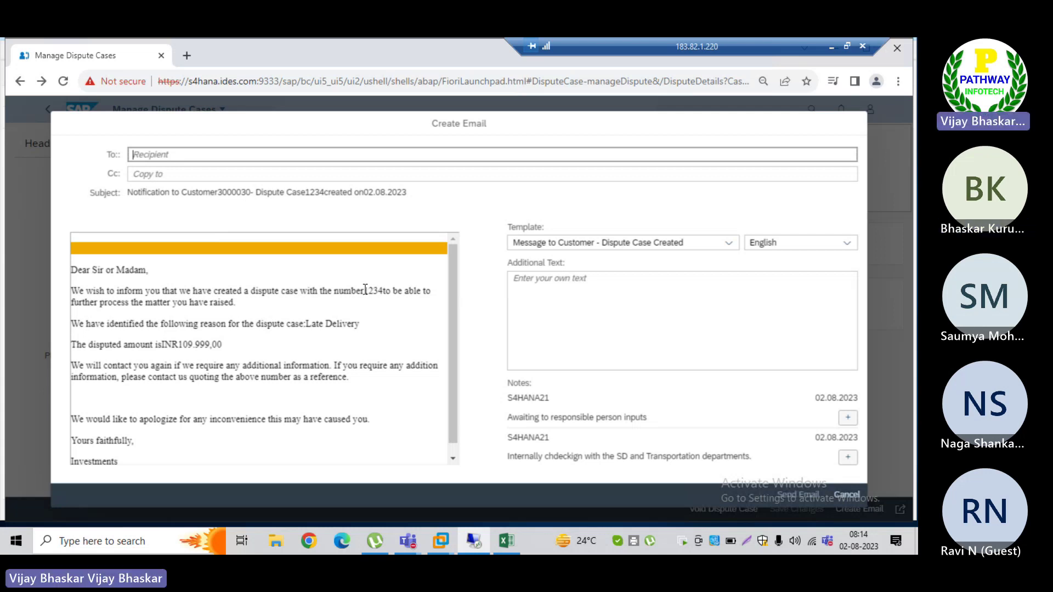
Step: Cancel the email draft unsent and highlight external reference 1234 in the case header
drag(365, 290, 383, 291)
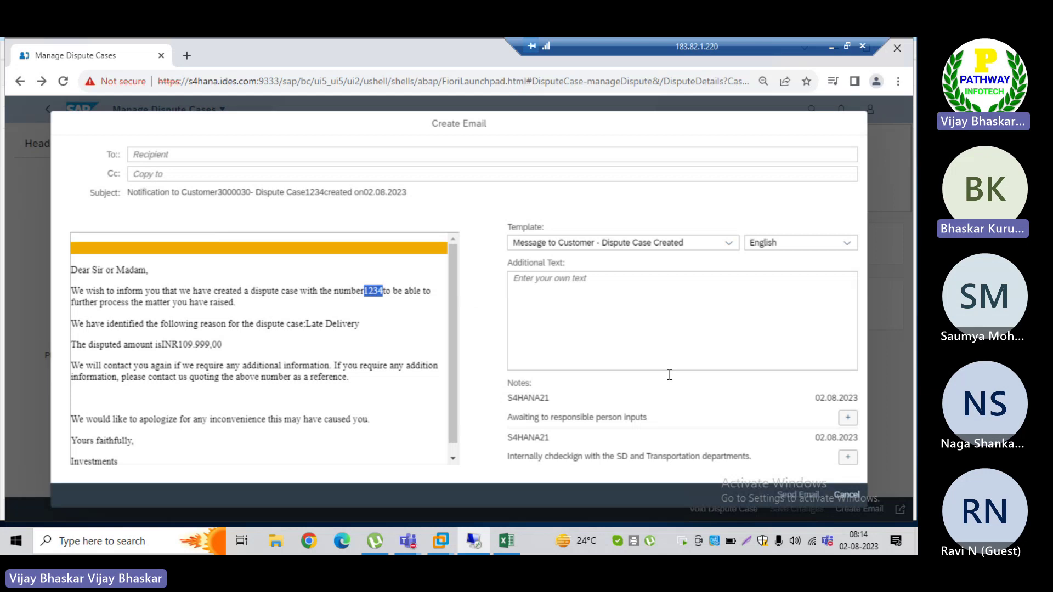
click(847, 495)
click(492, 239)
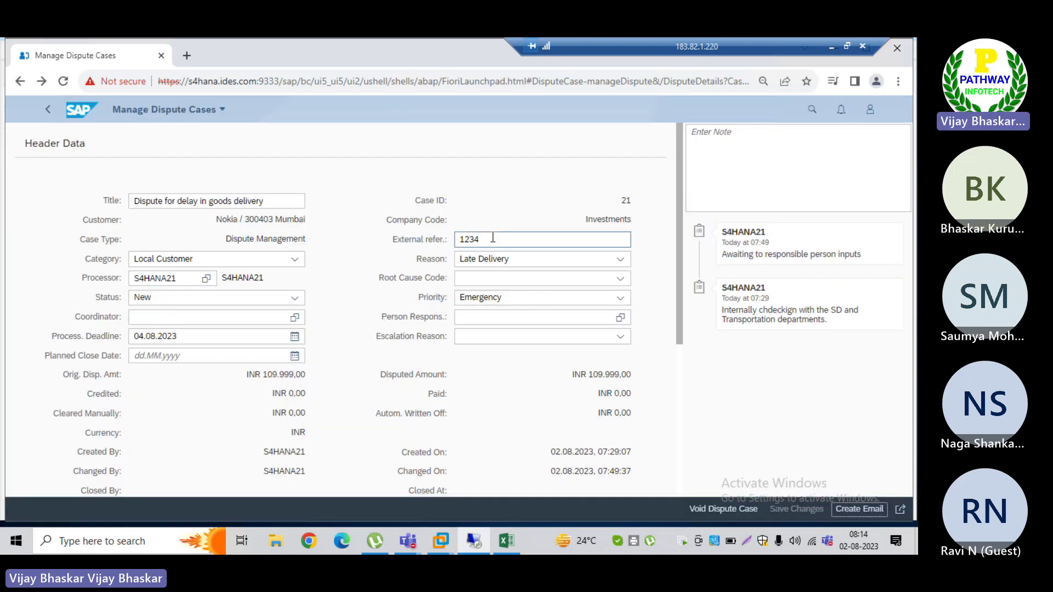
drag(491, 237, 456, 240)
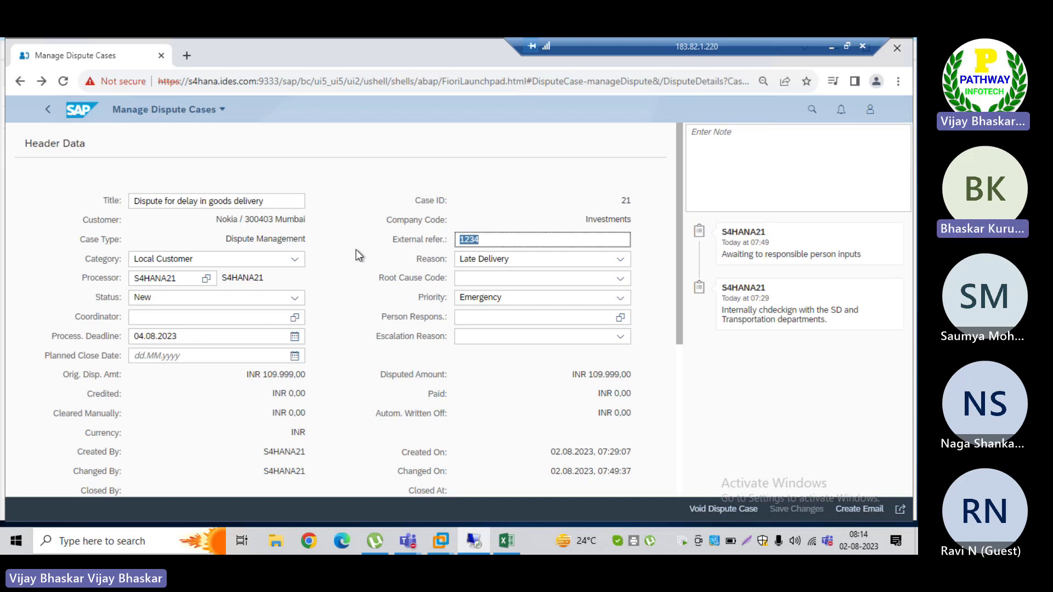
Step: Reopen the Create Email draft and check its To, Cc, Subject, Additional Text and Notes fields
click(866, 508)
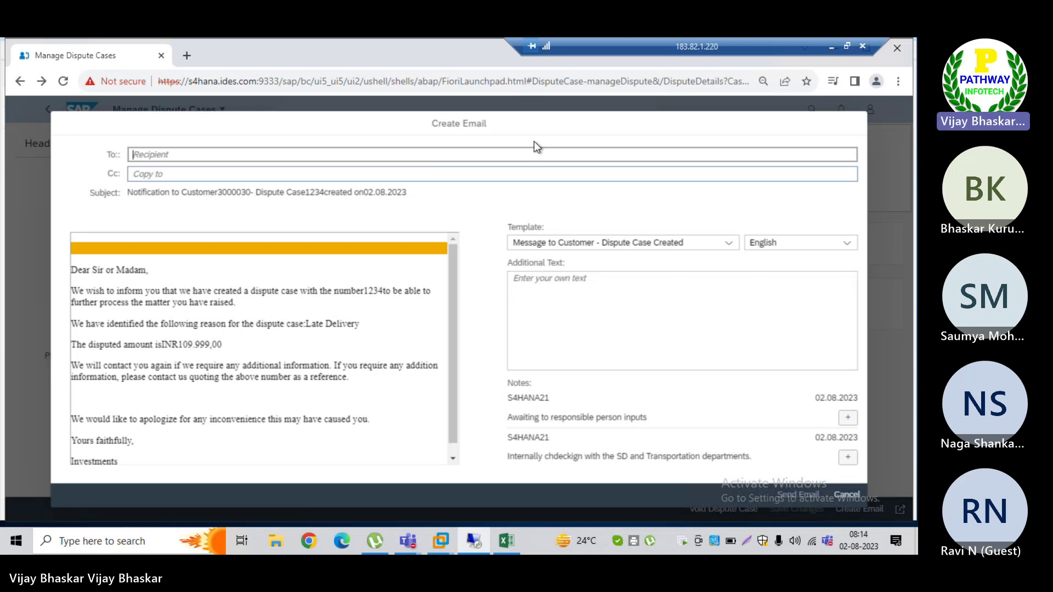
click(168, 154)
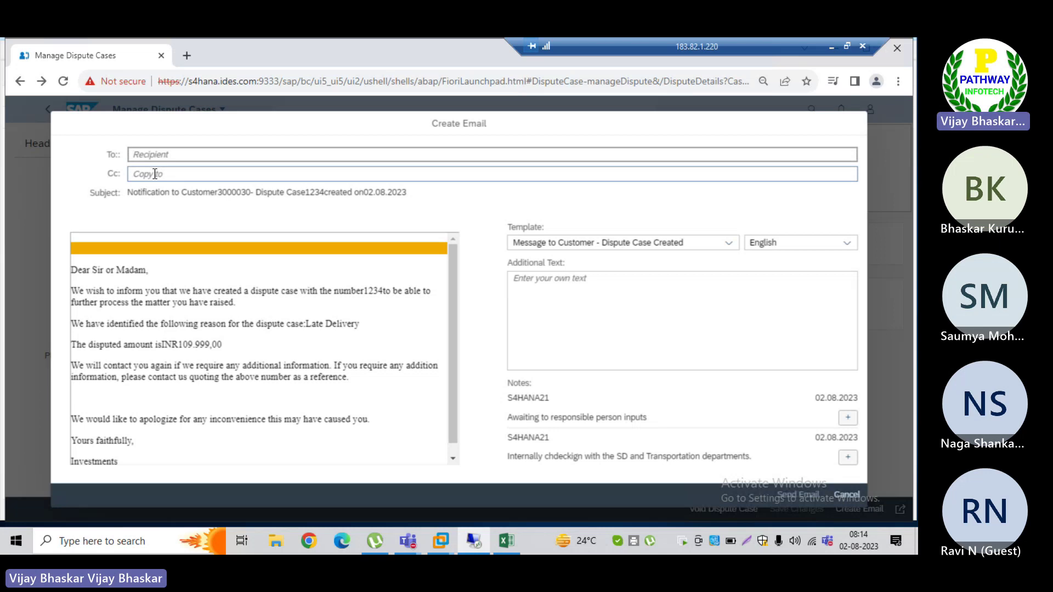
click(154, 174)
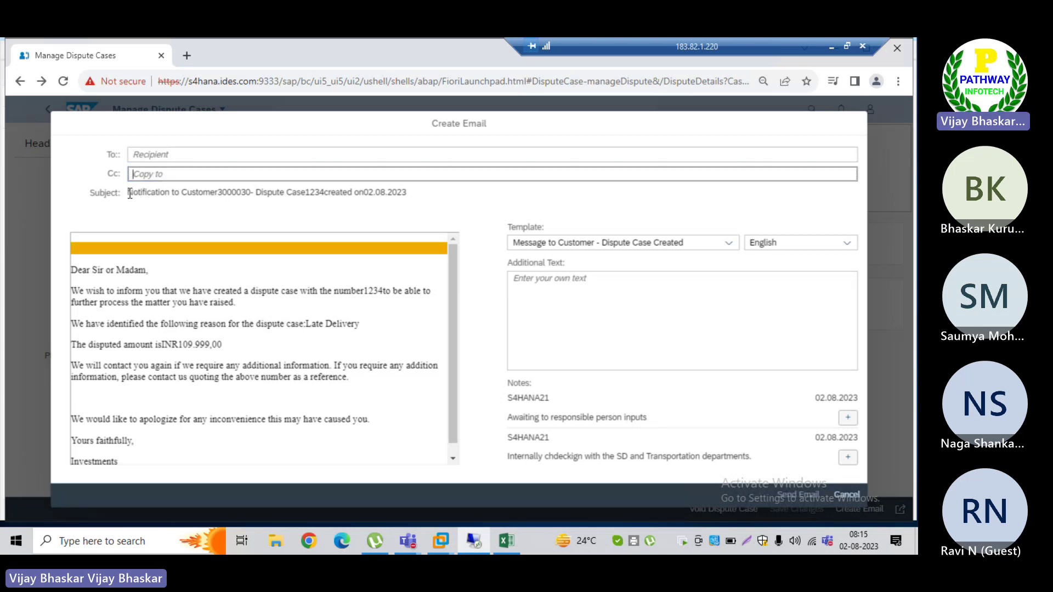
drag(129, 193, 411, 194)
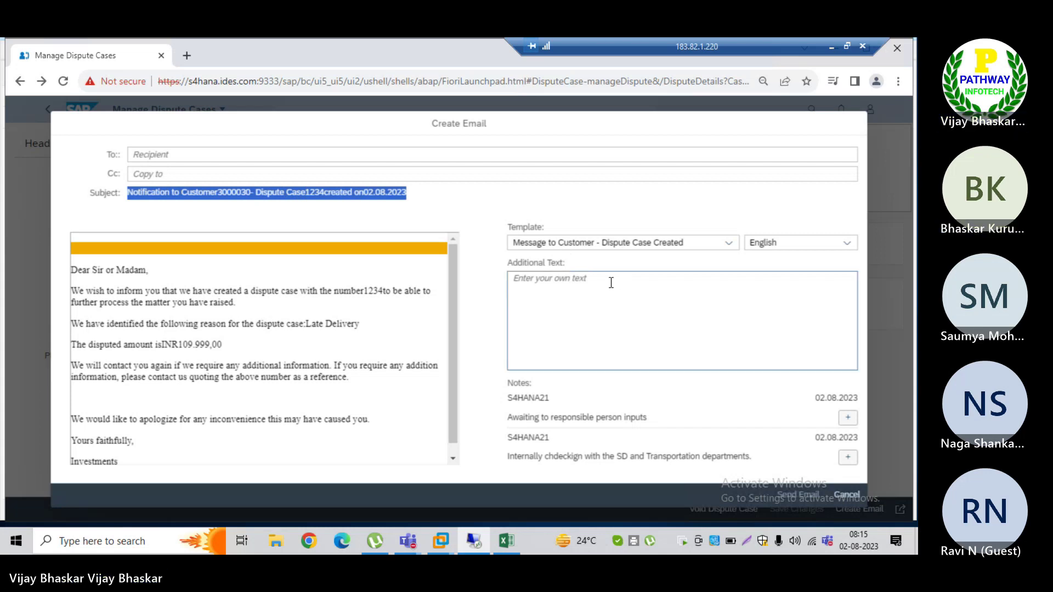
click(586, 289)
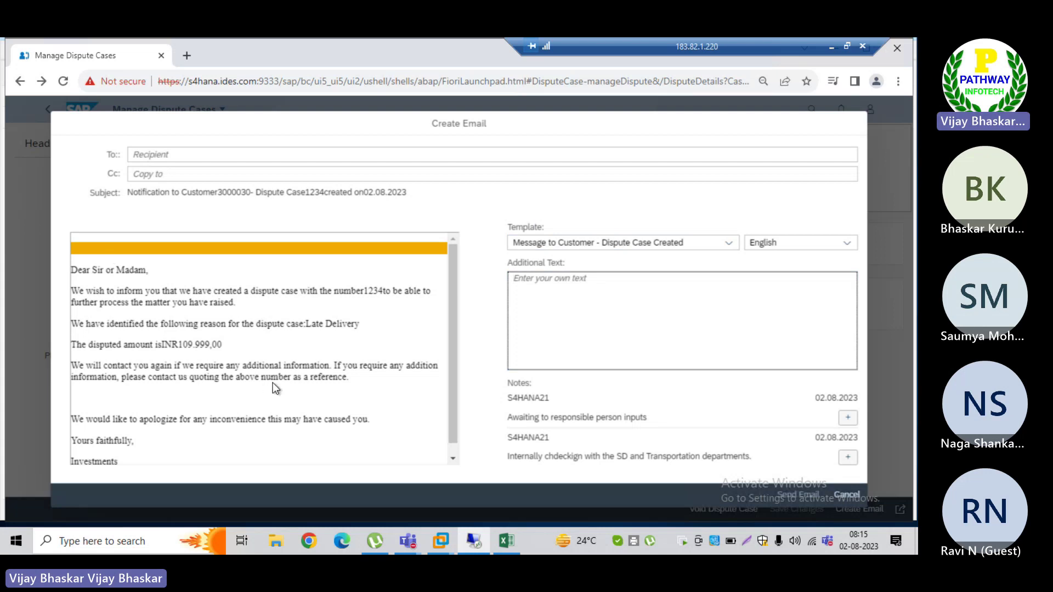
drag(272, 383, 277, 382)
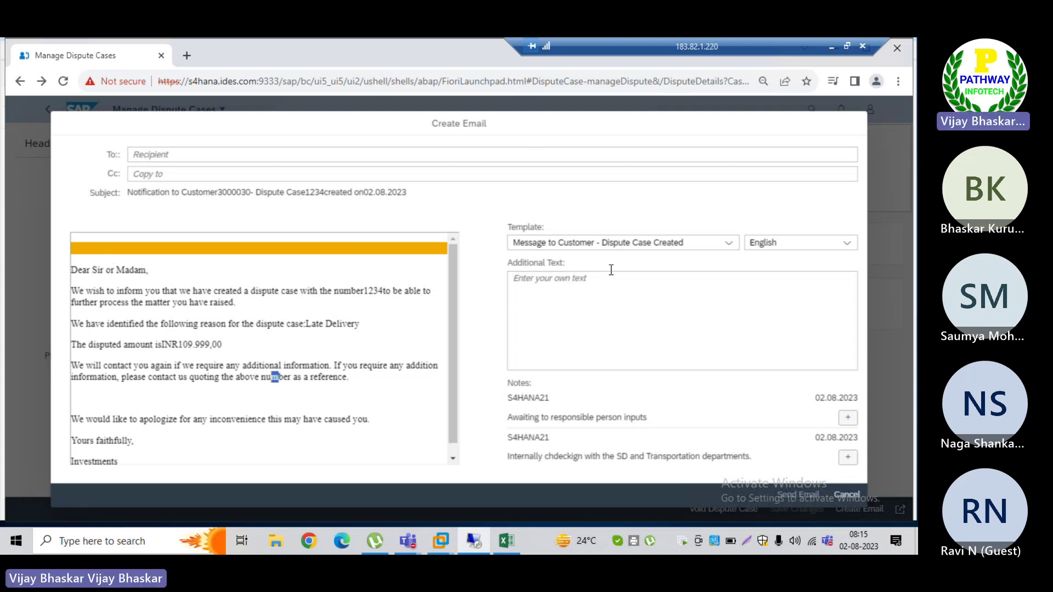
click(587, 282)
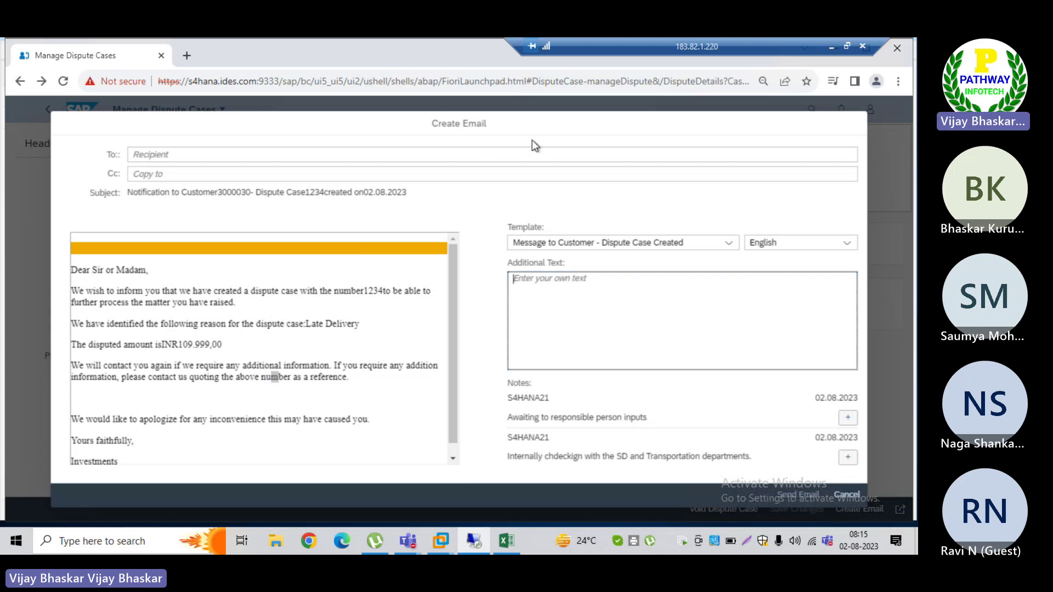
click(543, 124)
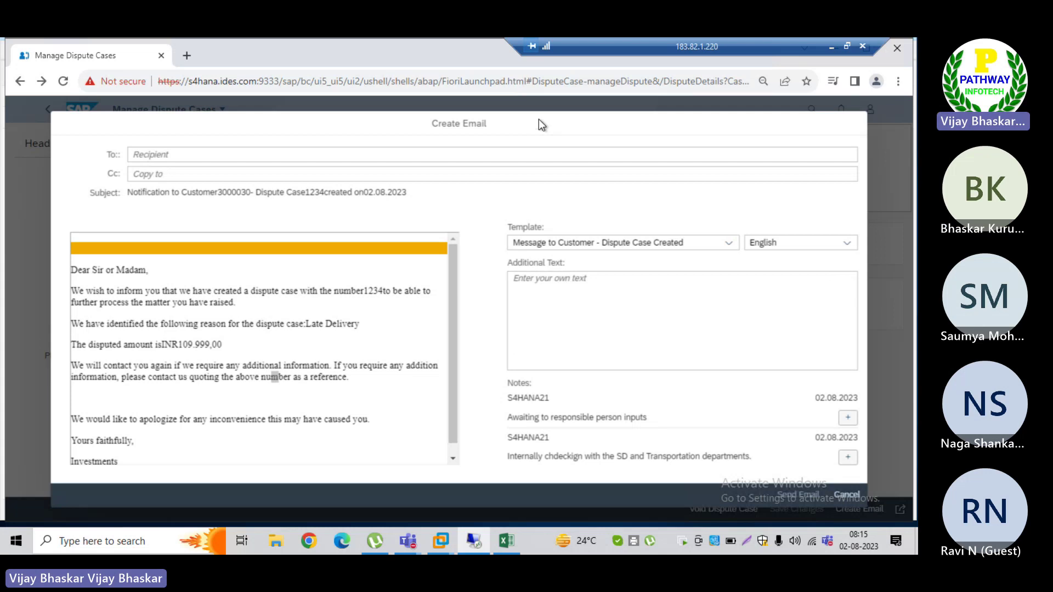
click(650, 322)
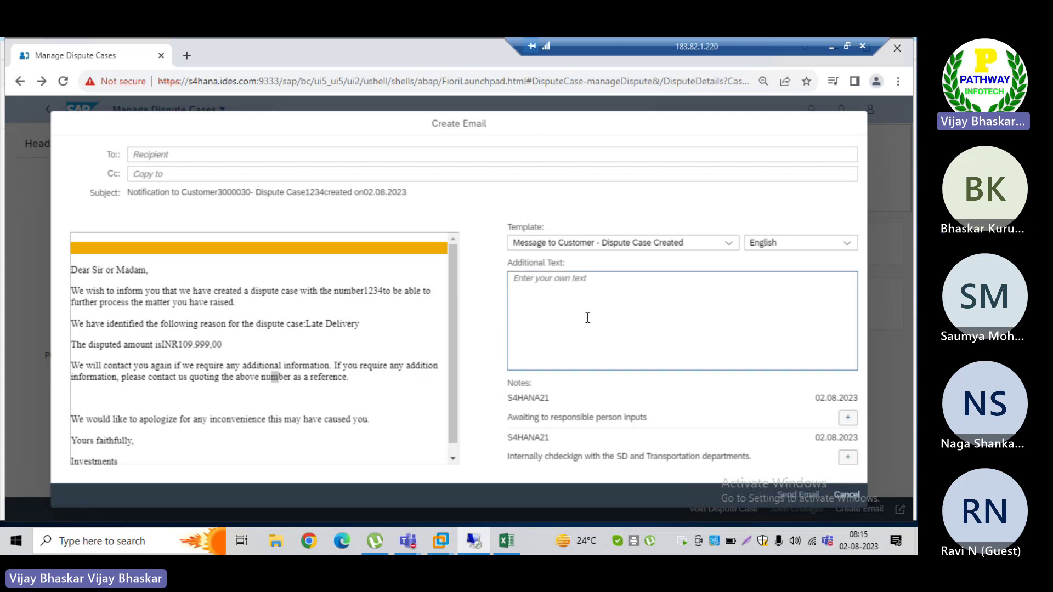
click(580, 423)
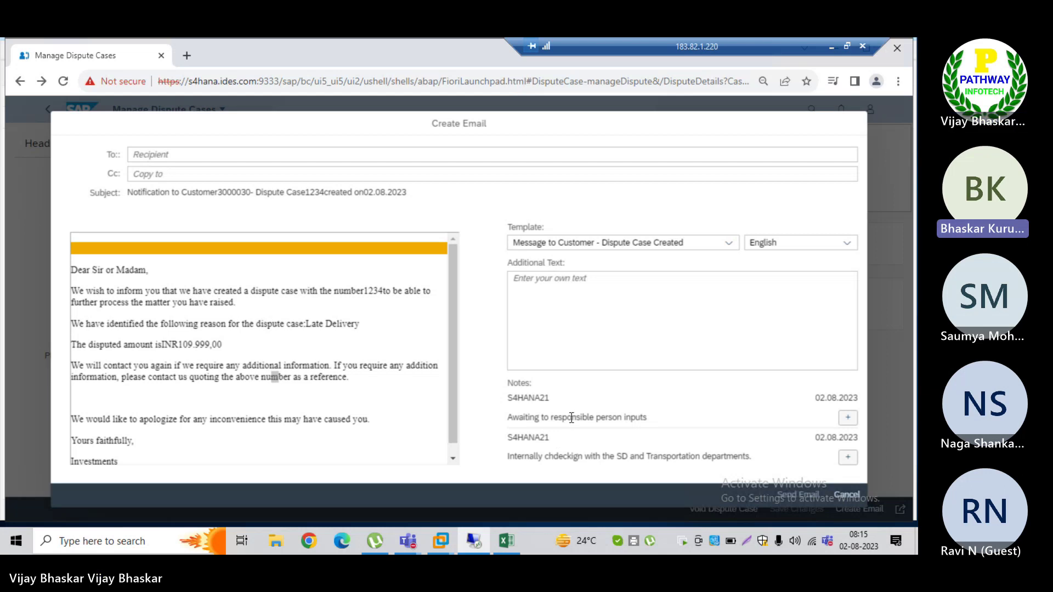
drag(656, 417, 506, 418)
Step: Enter 'Sending mail to customer on dispute case.' as the email's additional text
click(526, 285)
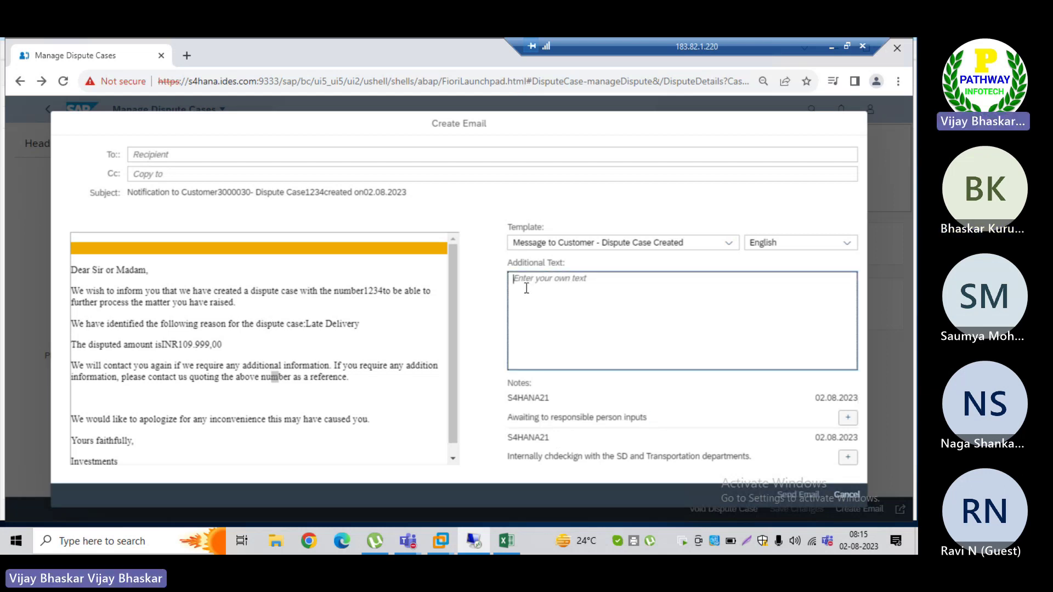
text(Sending mail to)
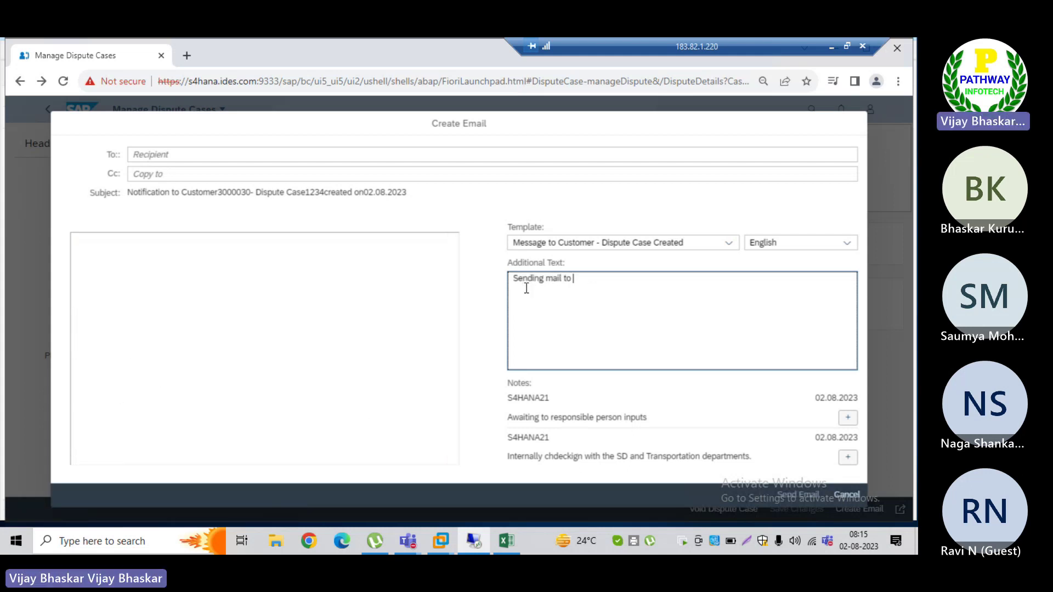
text( customer for)
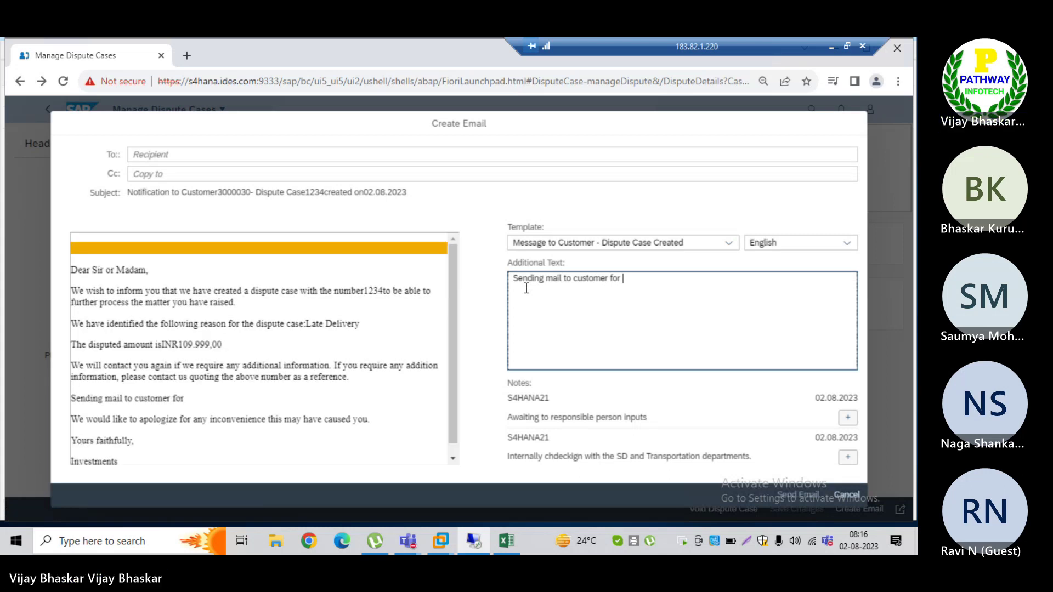
text(  on diu)
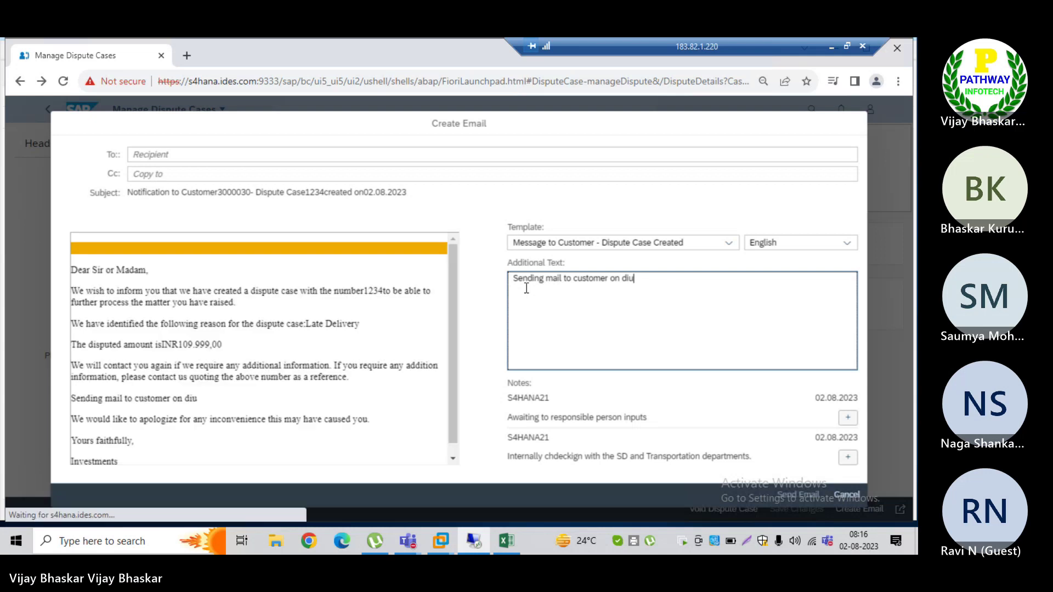
key(BackSpace)
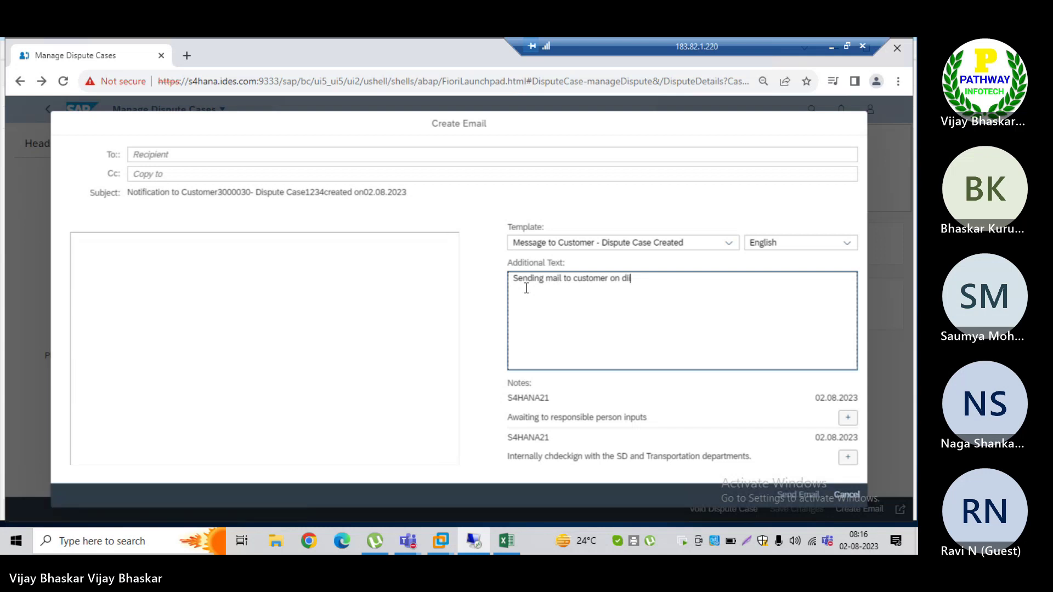
text(spute case.)
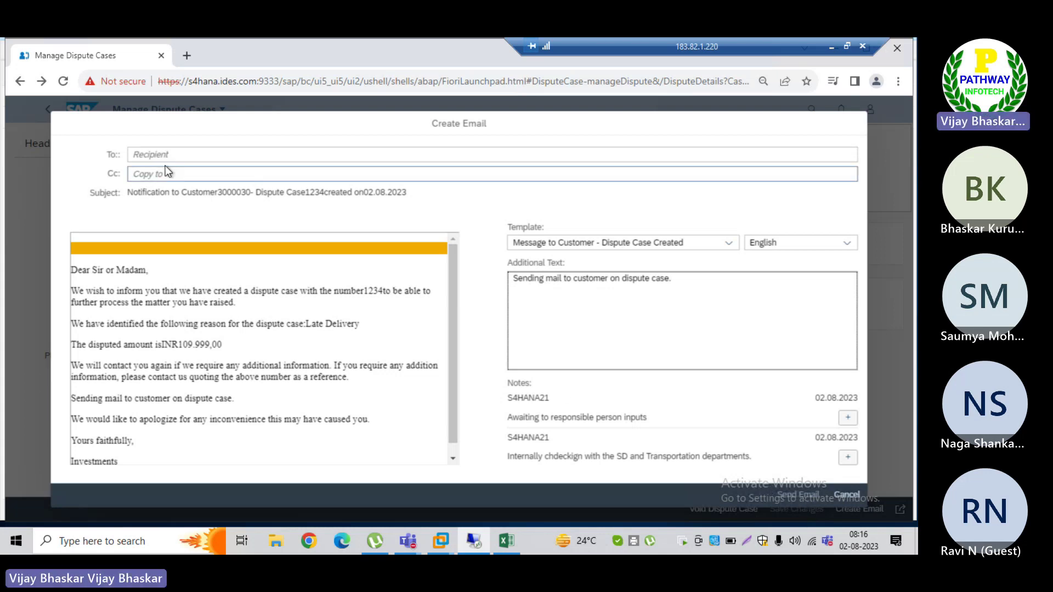
Step: Fill in the recipient's e-mail address in To, leave Cc empty, and review the preview
click(151, 156)
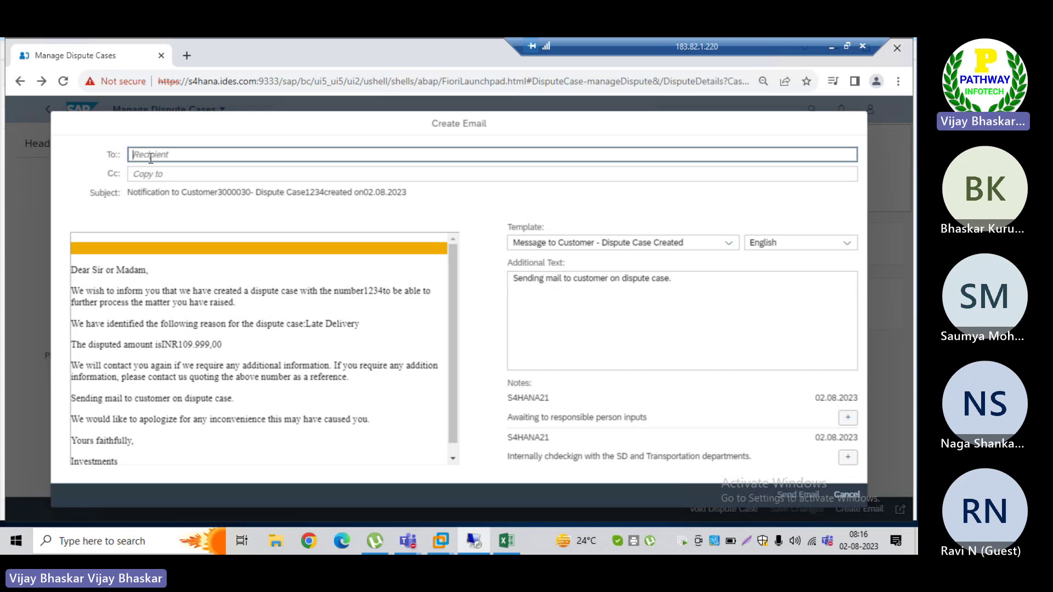
text(abc)
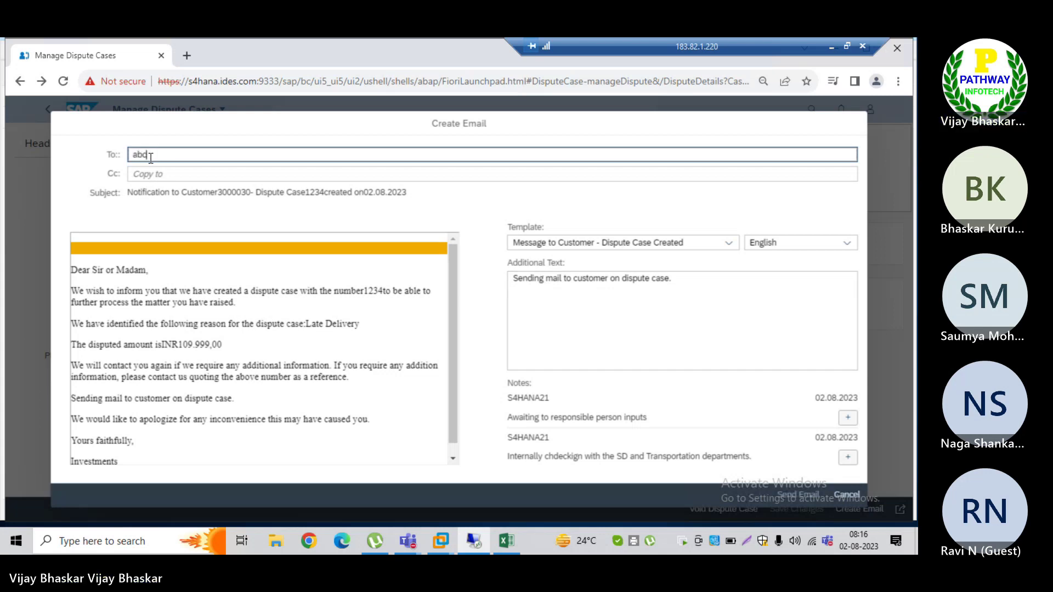
text(@)
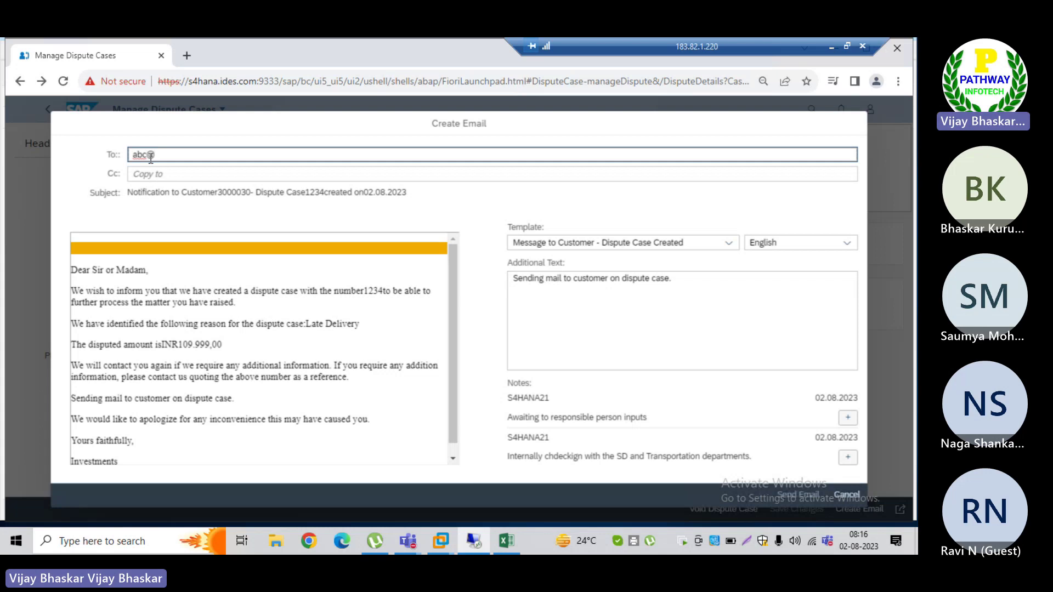
text(gmail.)
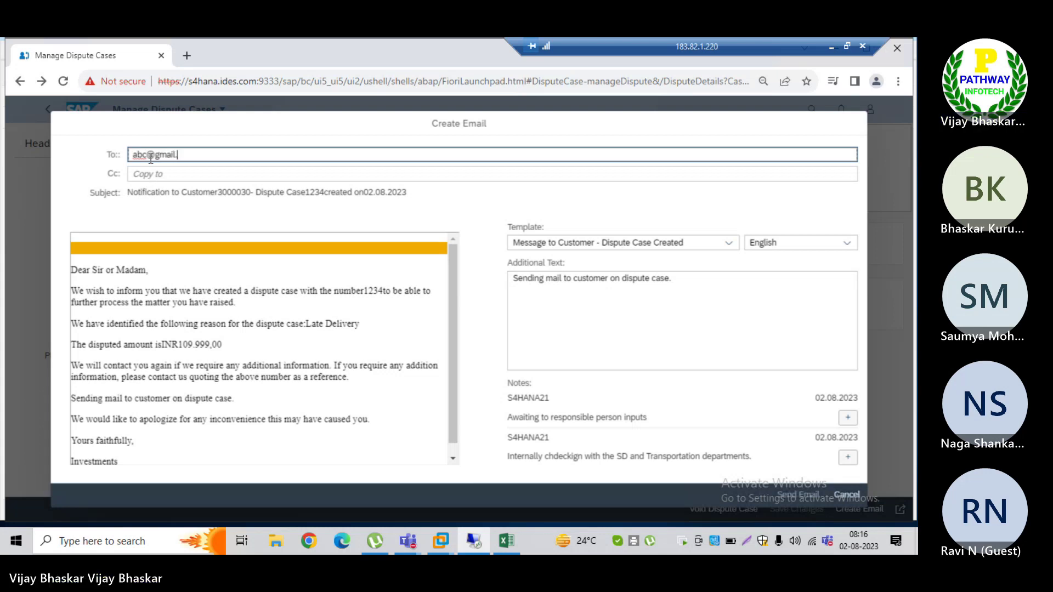
text(com)
click(143, 176)
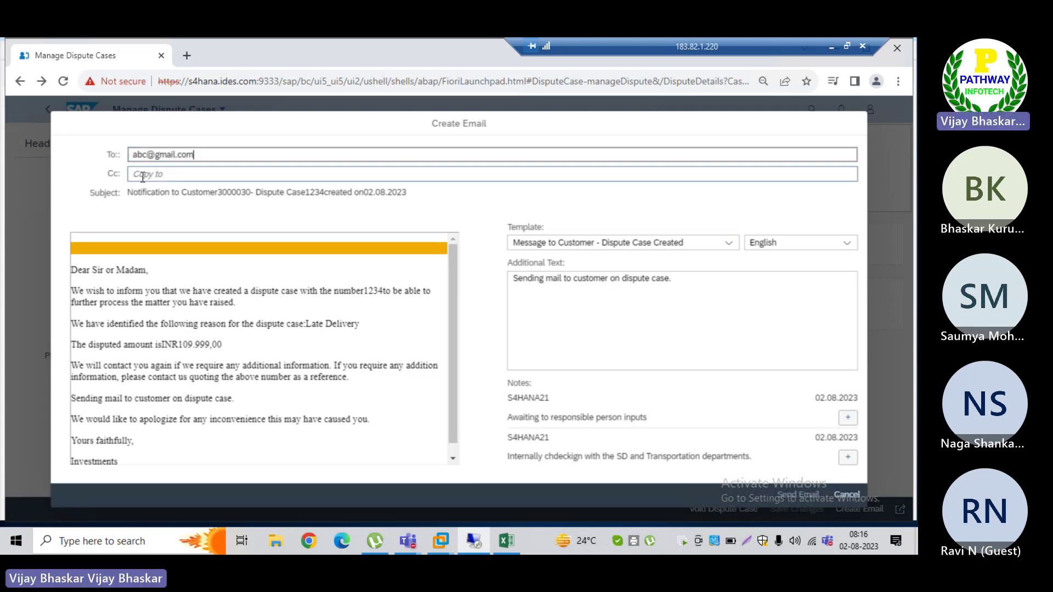
click(143, 176)
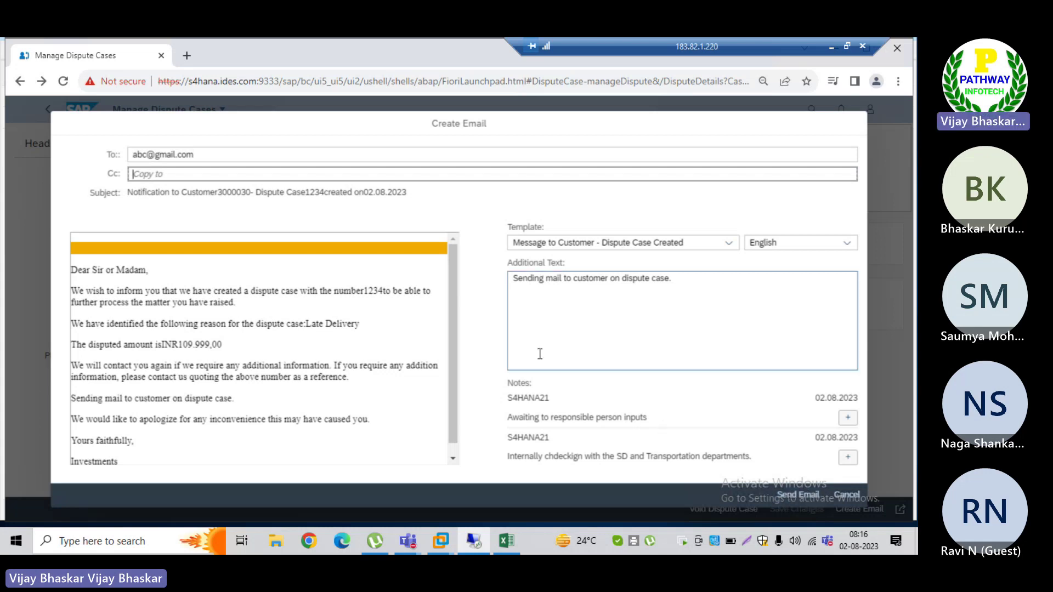
click(453, 459)
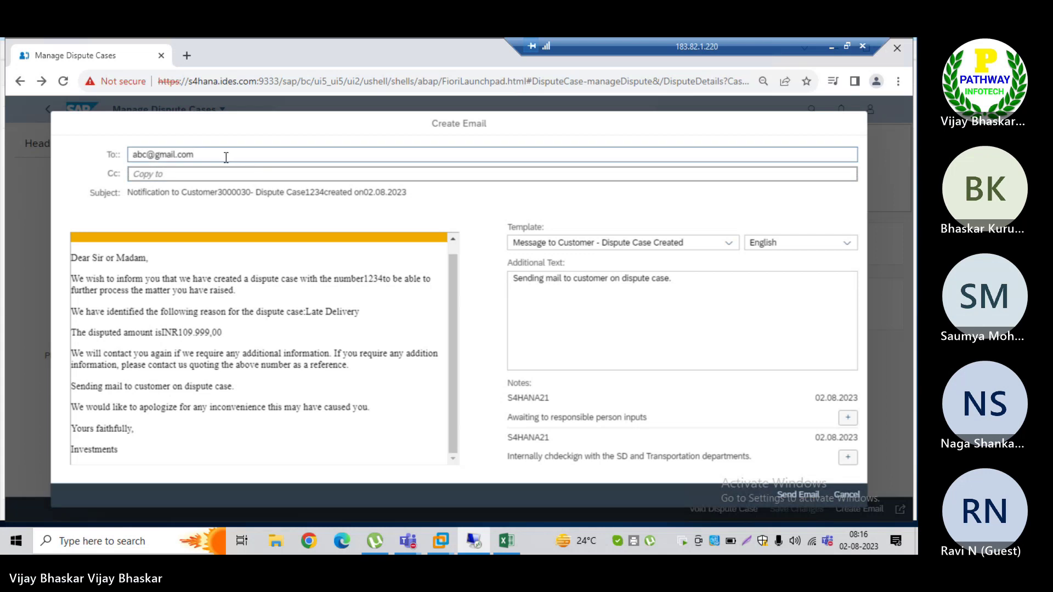
click(225, 157)
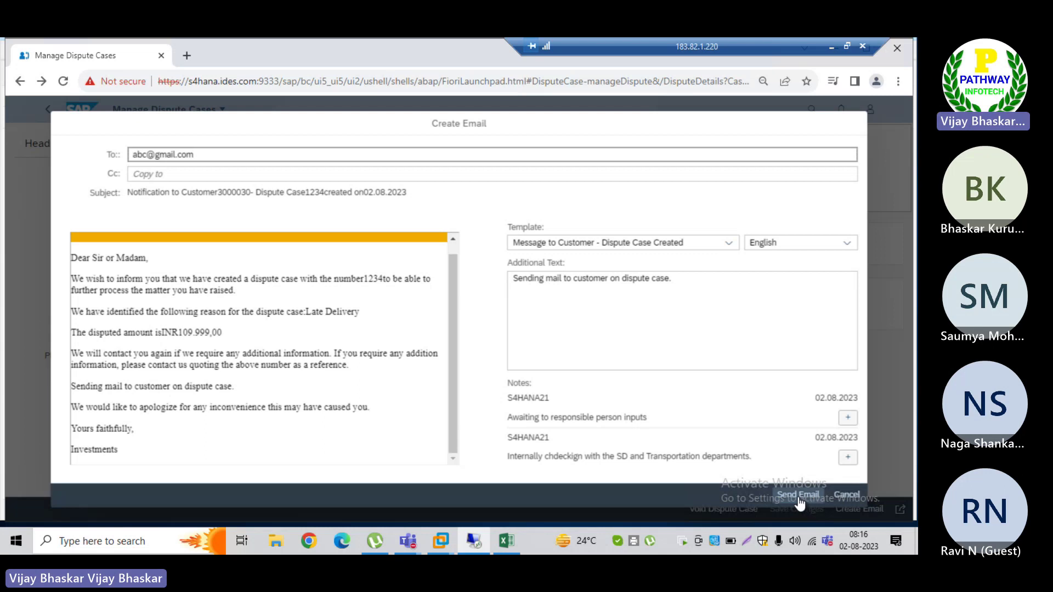
click(584, 299)
click(548, 235)
click(614, 318)
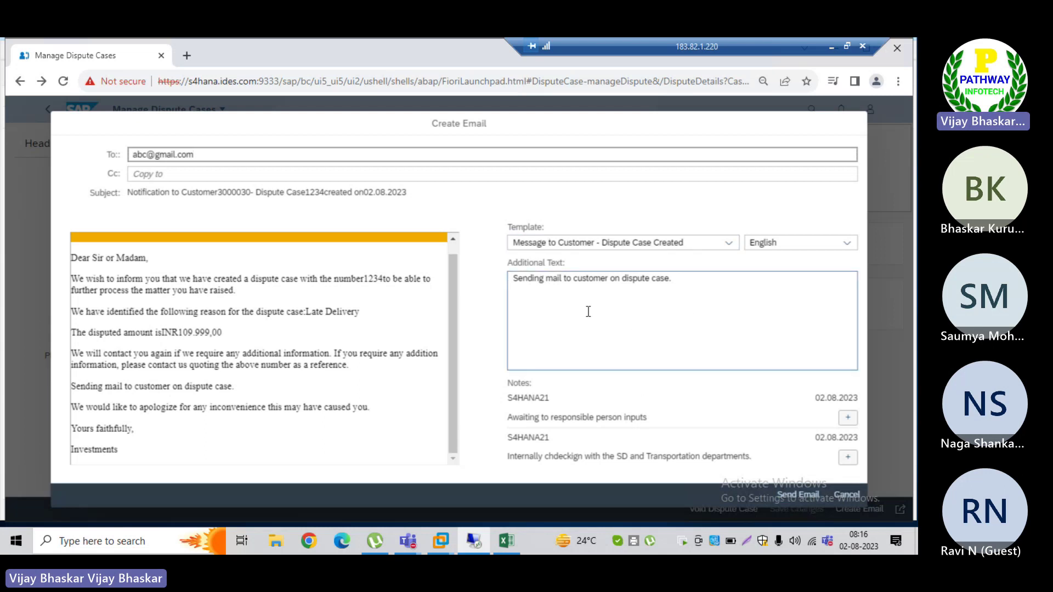
Step: Send the notification email to the customer
click(802, 496)
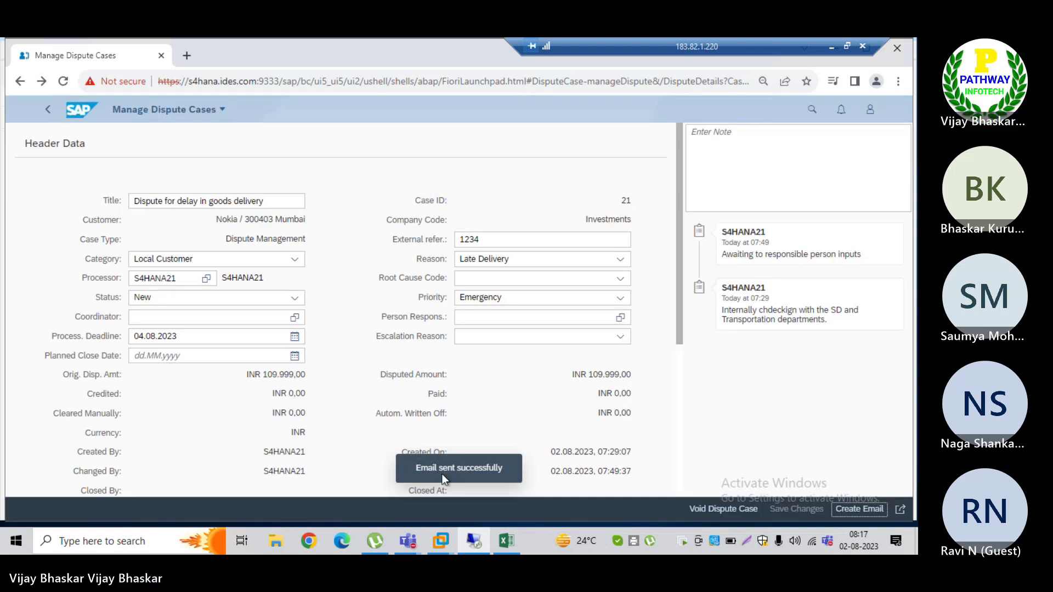
click(901, 511)
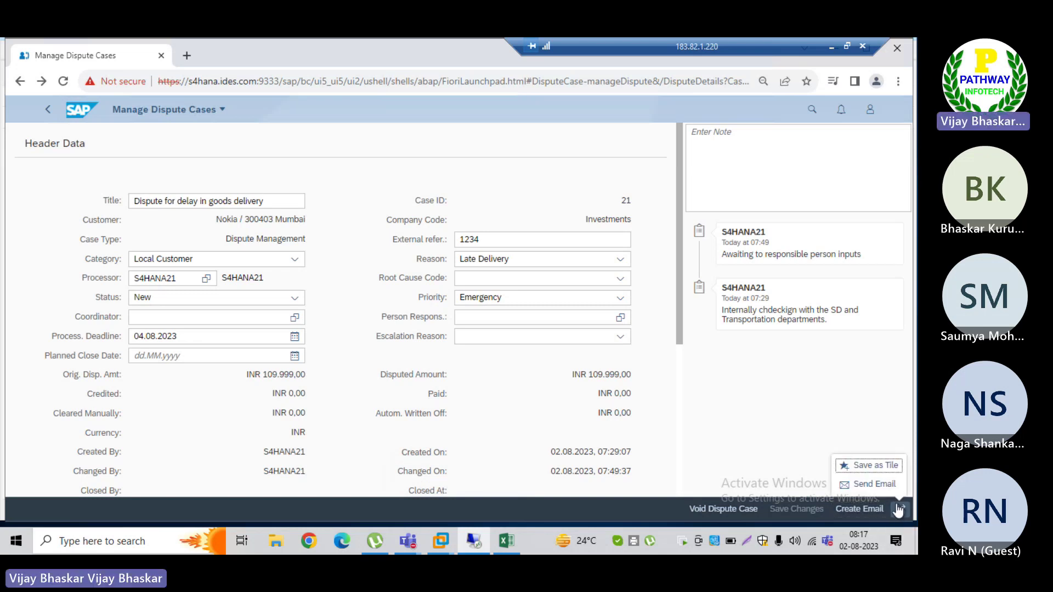
click(866, 485)
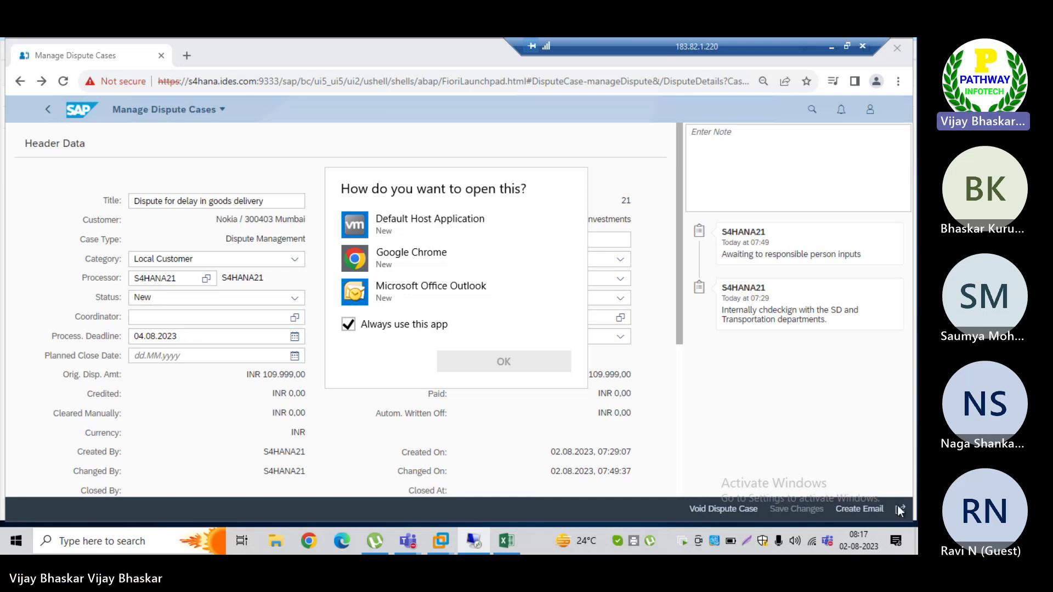
click(740, 404)
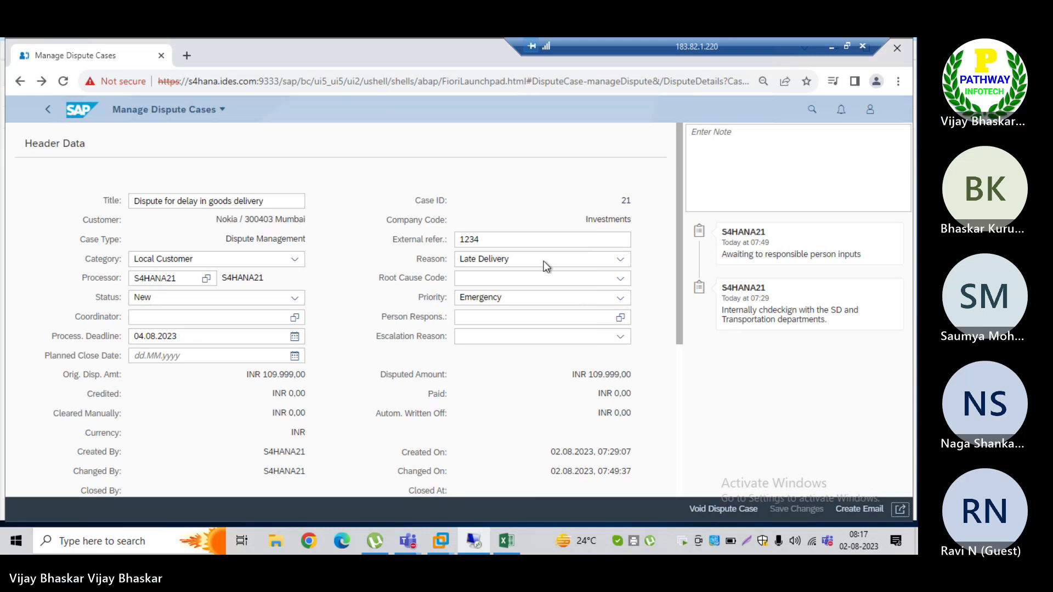
Step: Reload dispute case 21 and check the new note logging the sent customer email
click(63, 81)
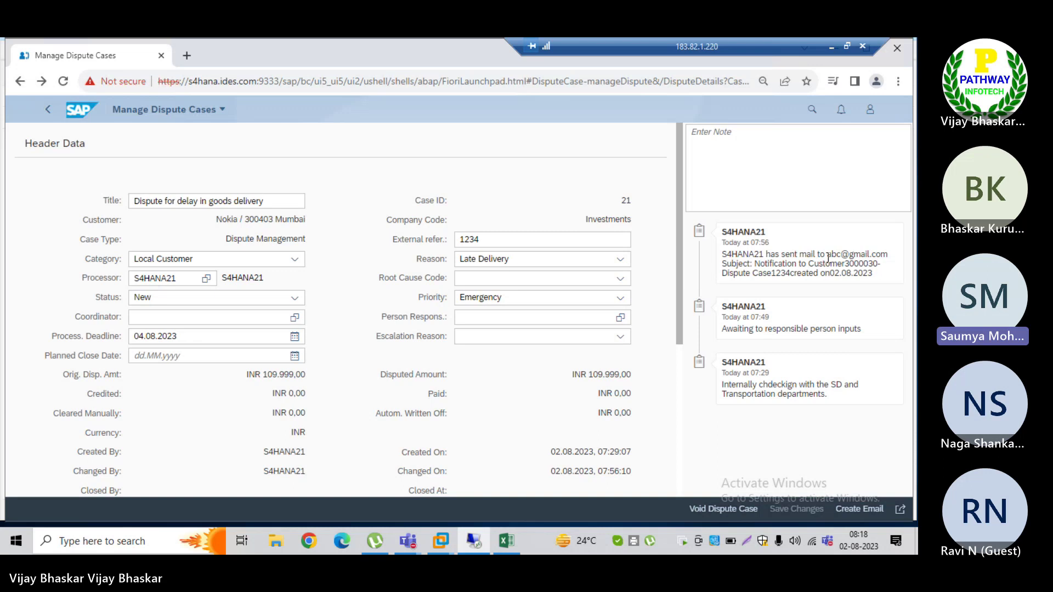
drag(827, 255, 881, 256)
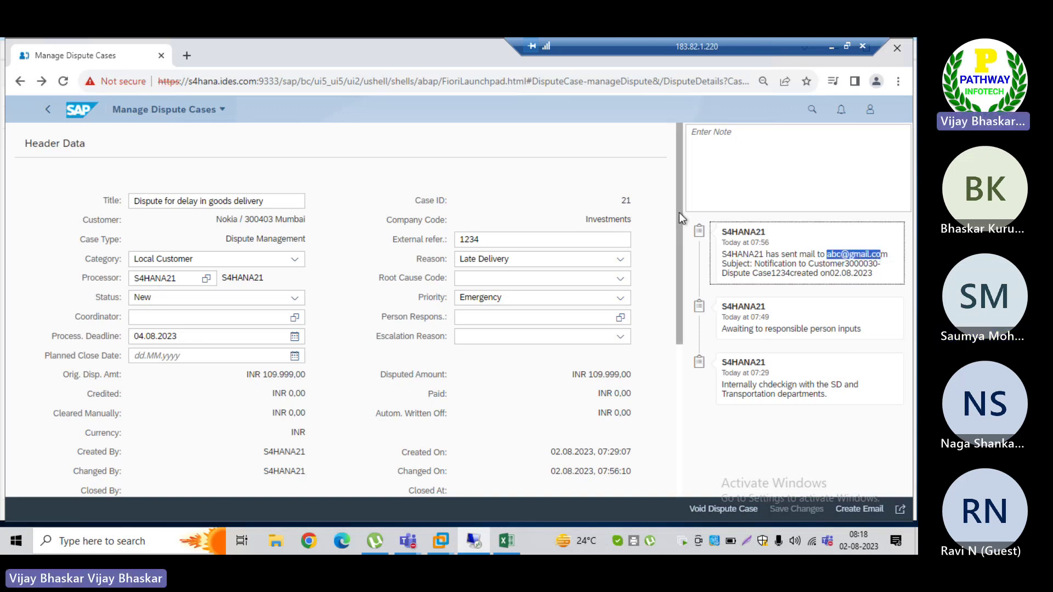
drag(678, 218, 680, 305)
click(139, 402)
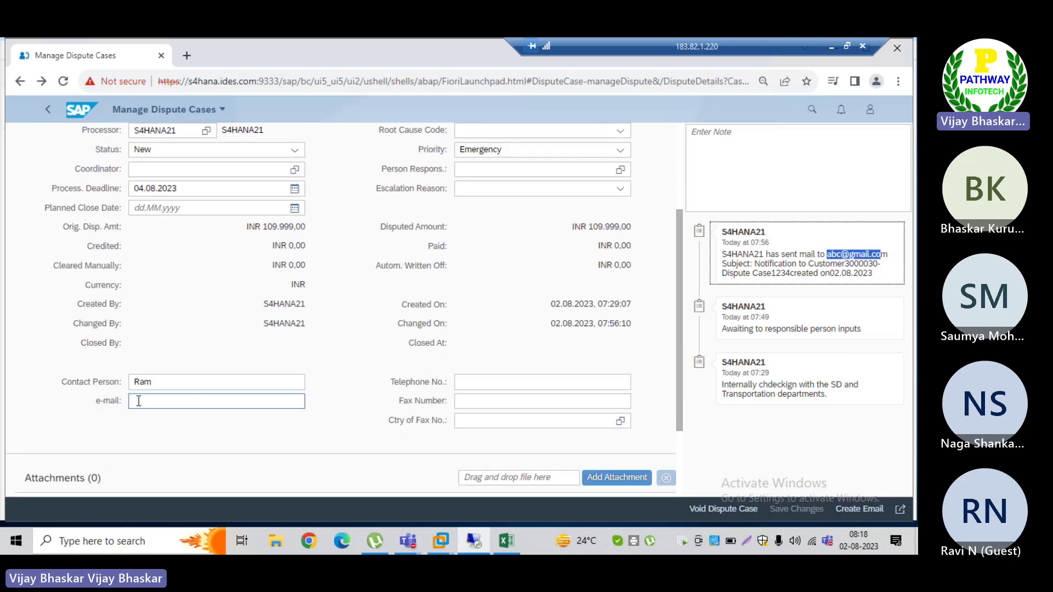
click(139, 403)
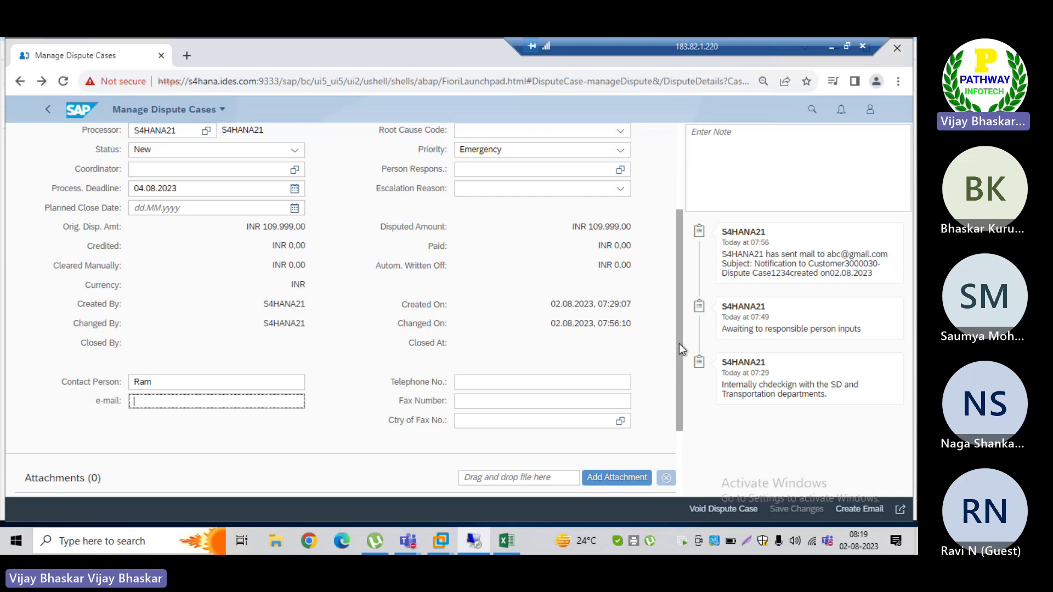
drag(679, 343, 672, 241)
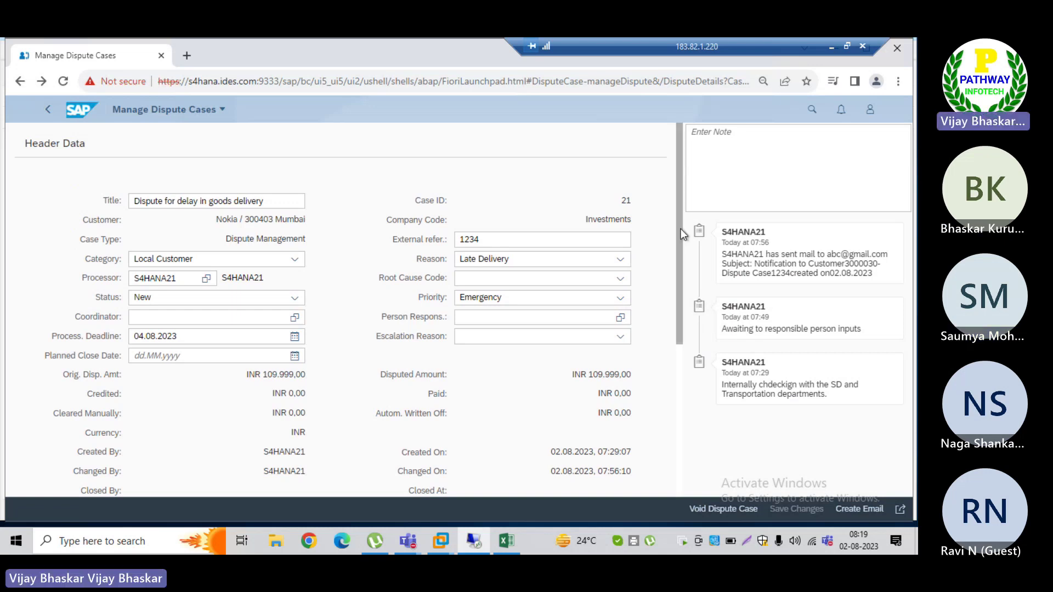
drag(679, 233, 675, 350)
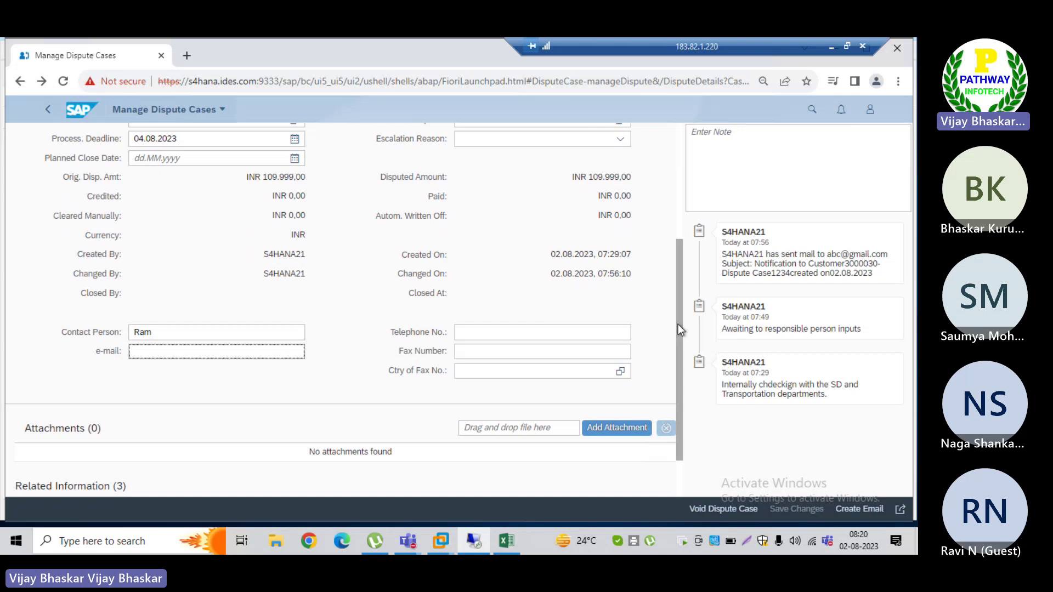
drag(674, 295, 669, 179)
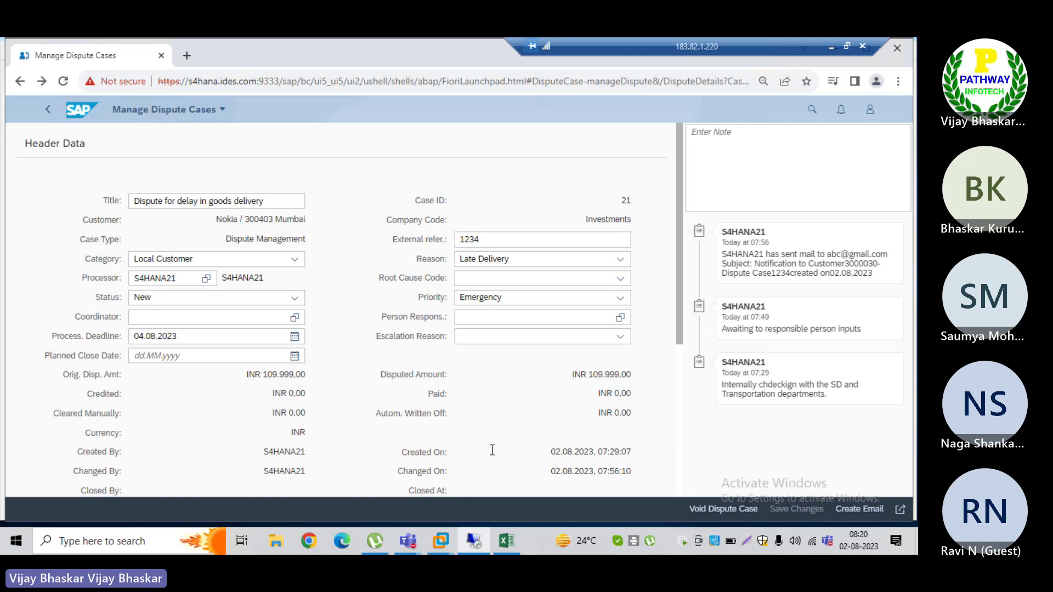
mouse_move(473, 543)
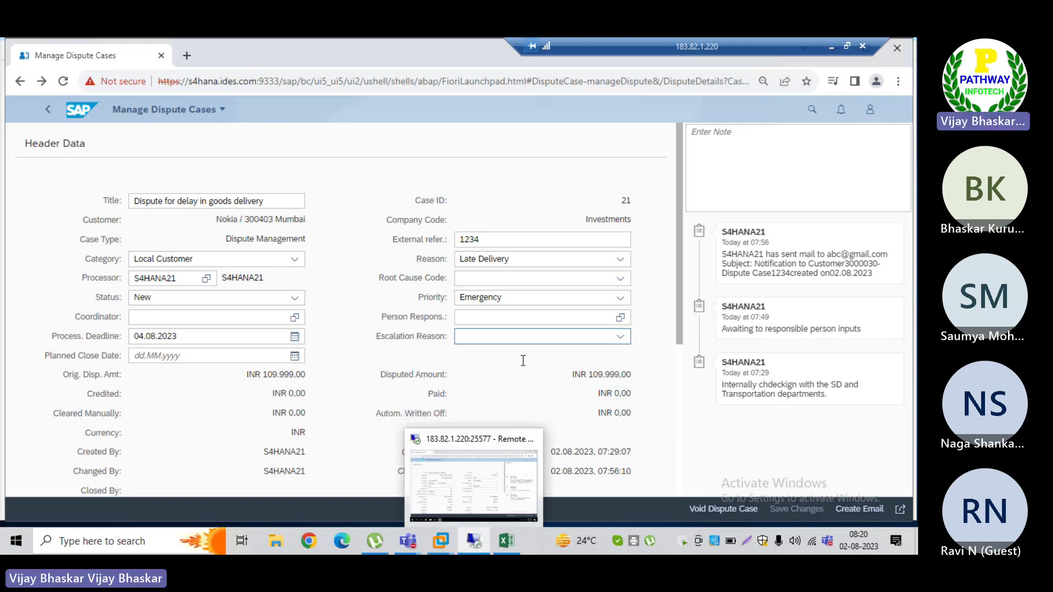
key(alt+Tab)
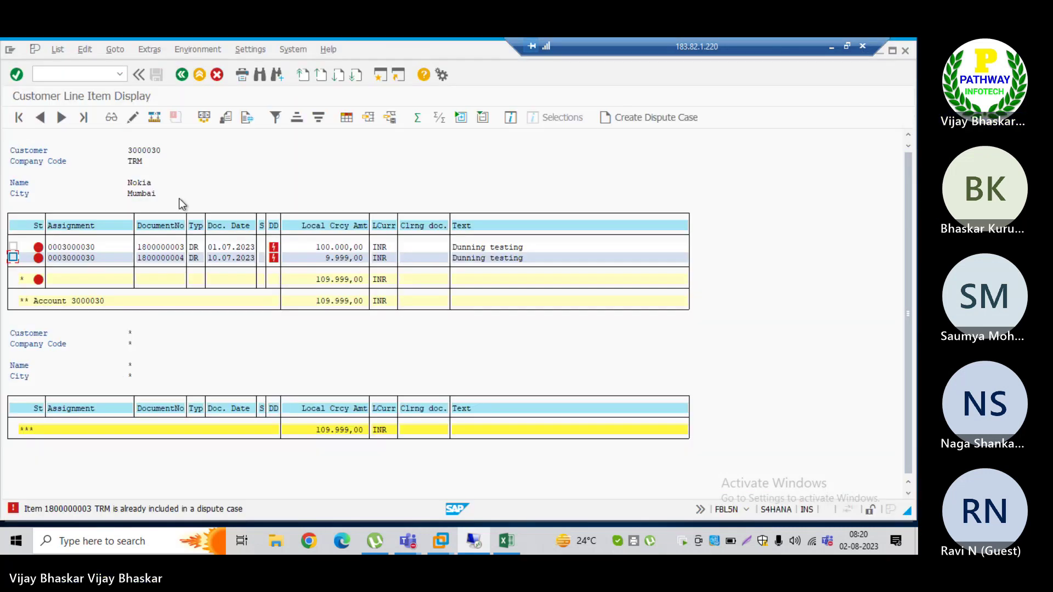
drag(138, 248, 185, 250)
key(ctrl+c)
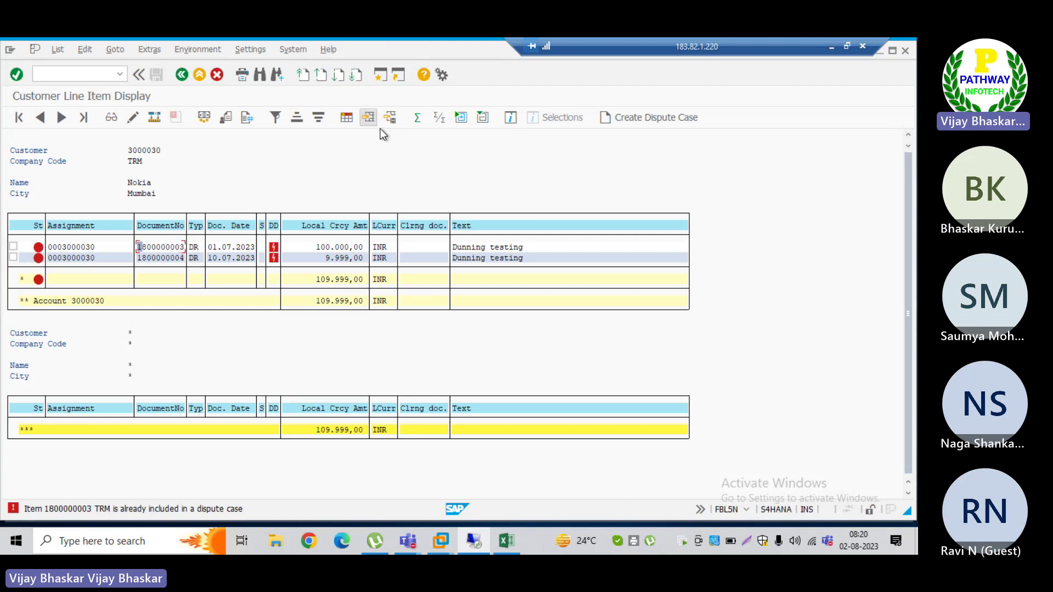
key(alt+Tab)
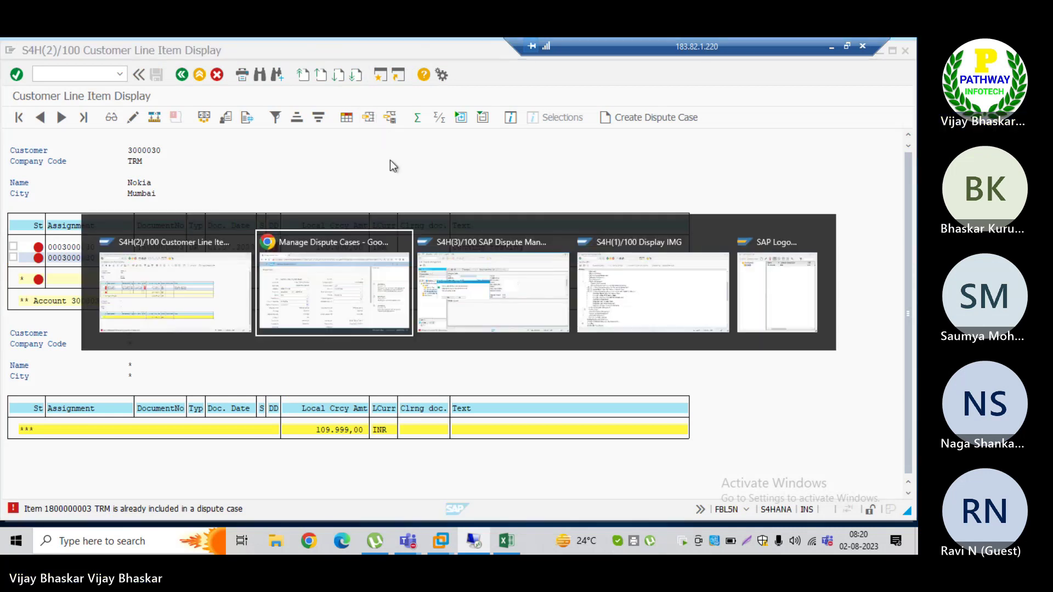
key(alt+Tab)
key(alt+shift+Tab)
key(alt+Tab)
key(alt+Tab)
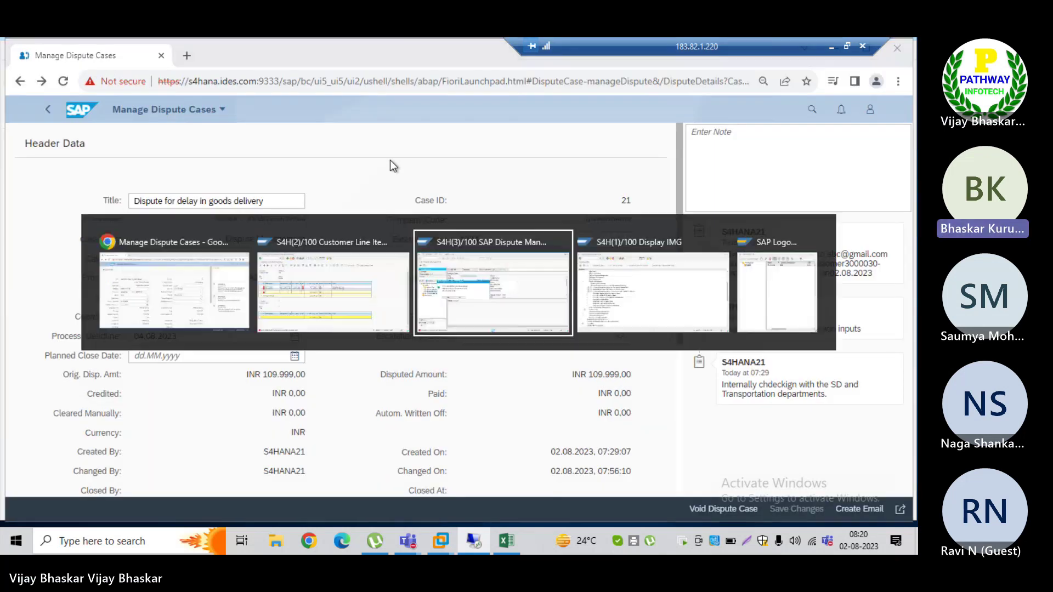
key(alt+Tab)
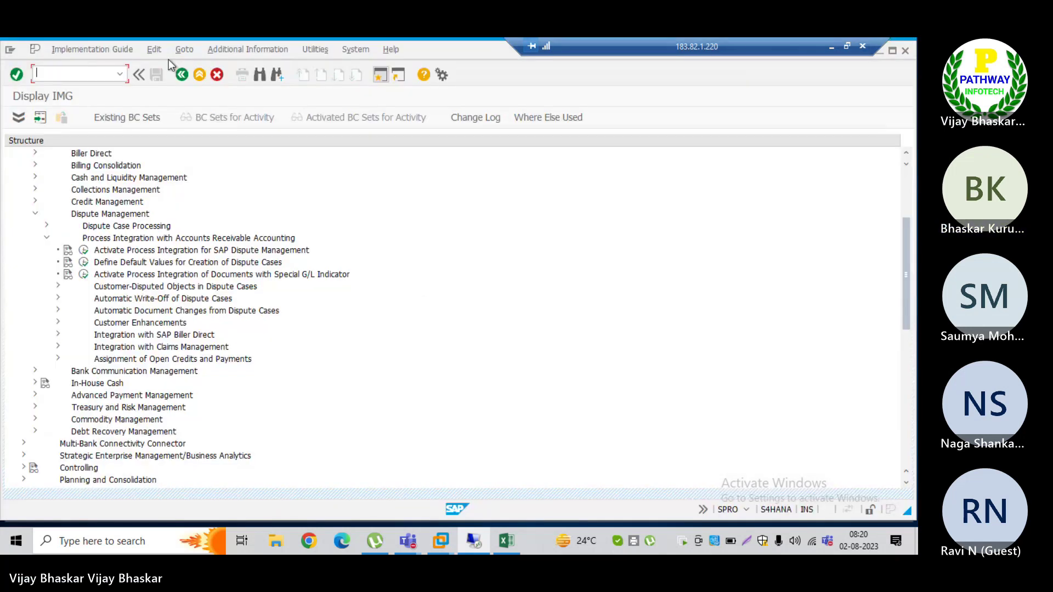
Step: Start the F-22 customer invoice entry and dismiss the express information popup
text(/nf)
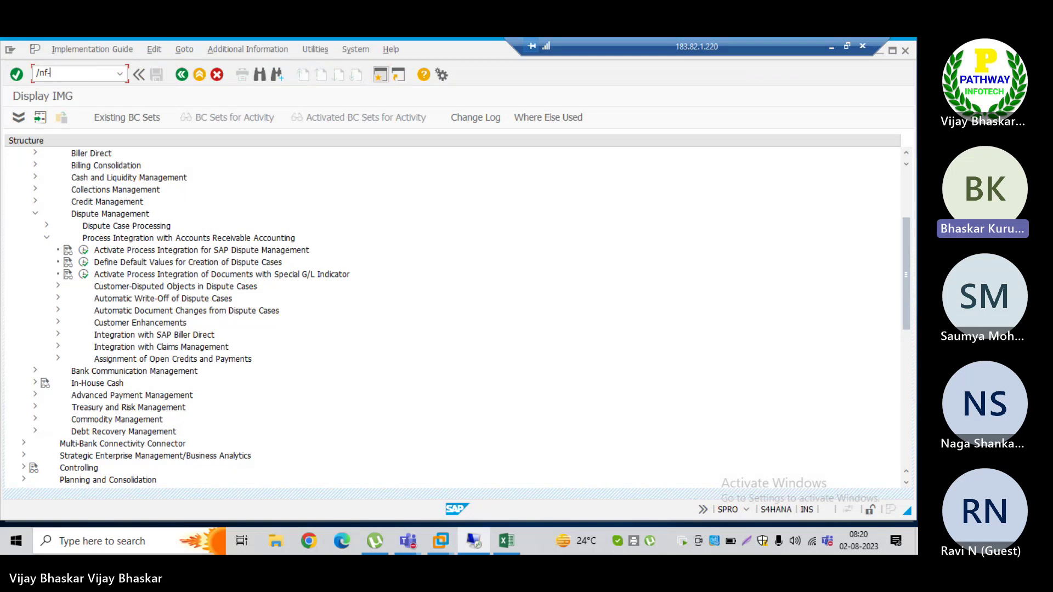
text(-22)
key(Return)
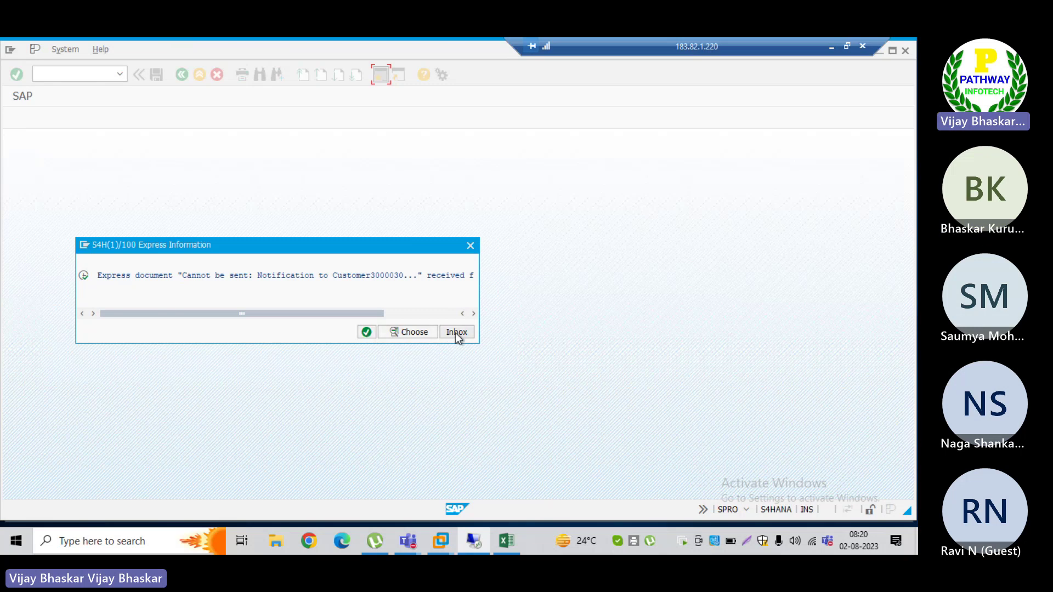
click(365, 333)
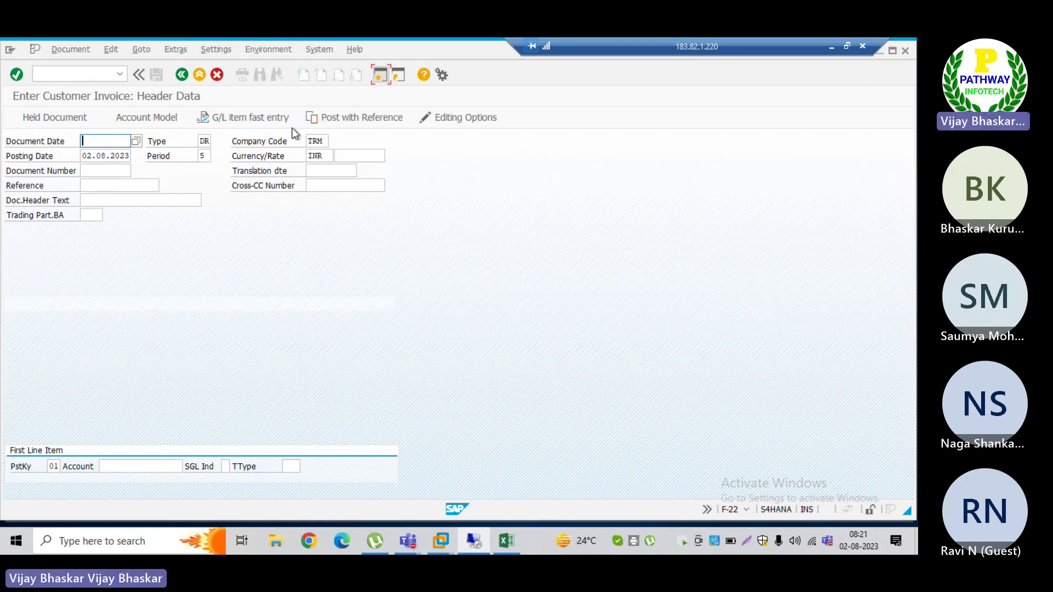
click(356, 120)
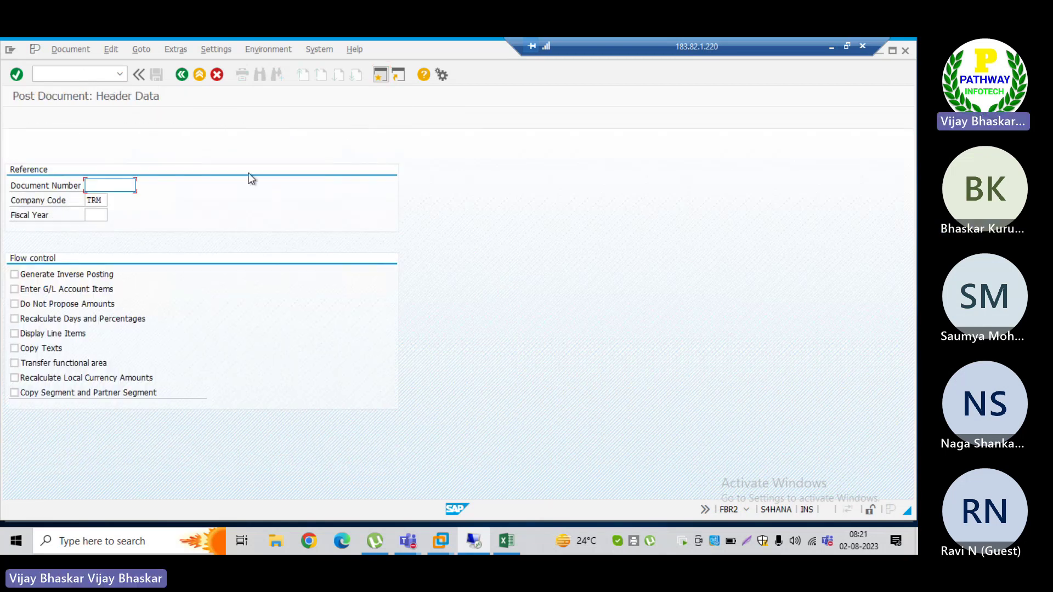
text(1800000003)
key(Tab)
key(Tab)
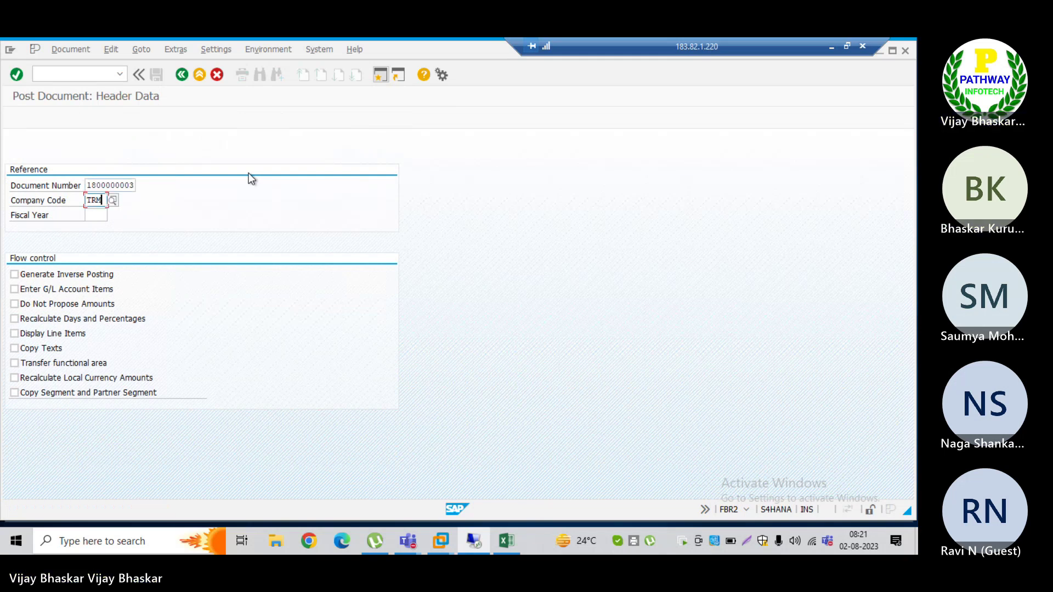
text(2023)
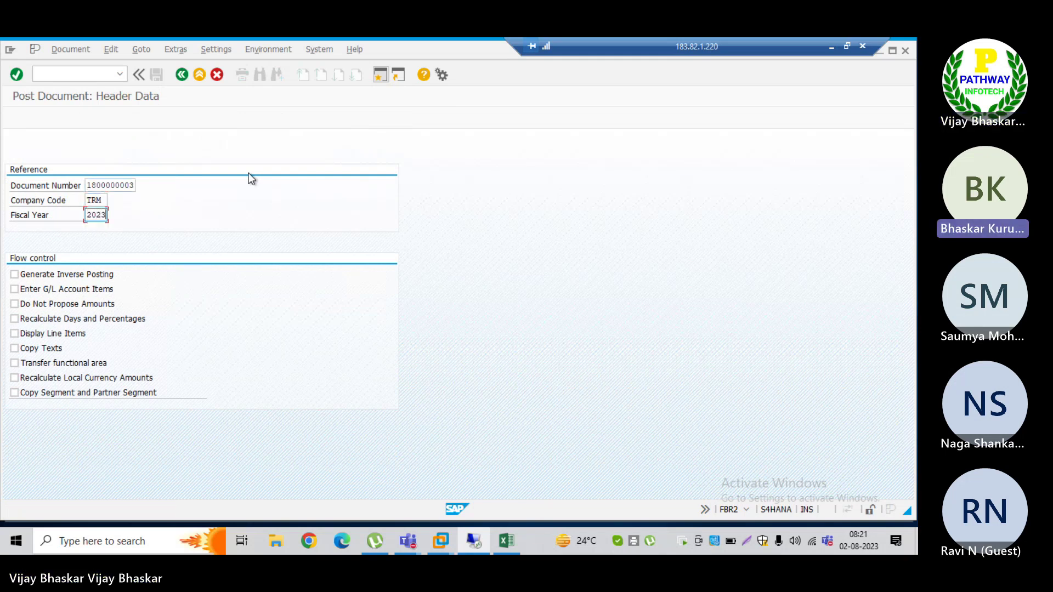
key(Return)
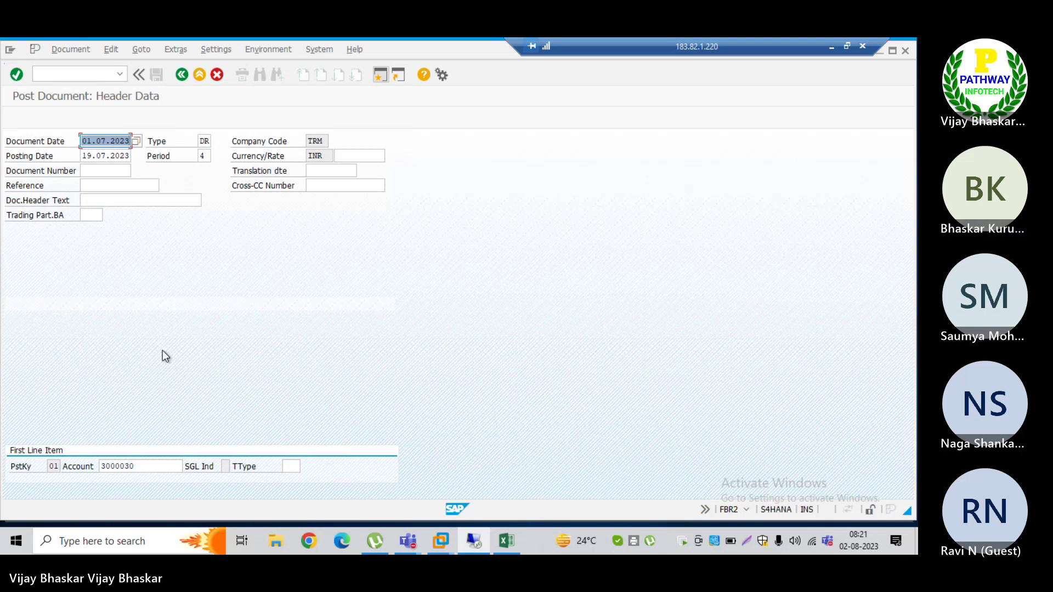
key(Return)
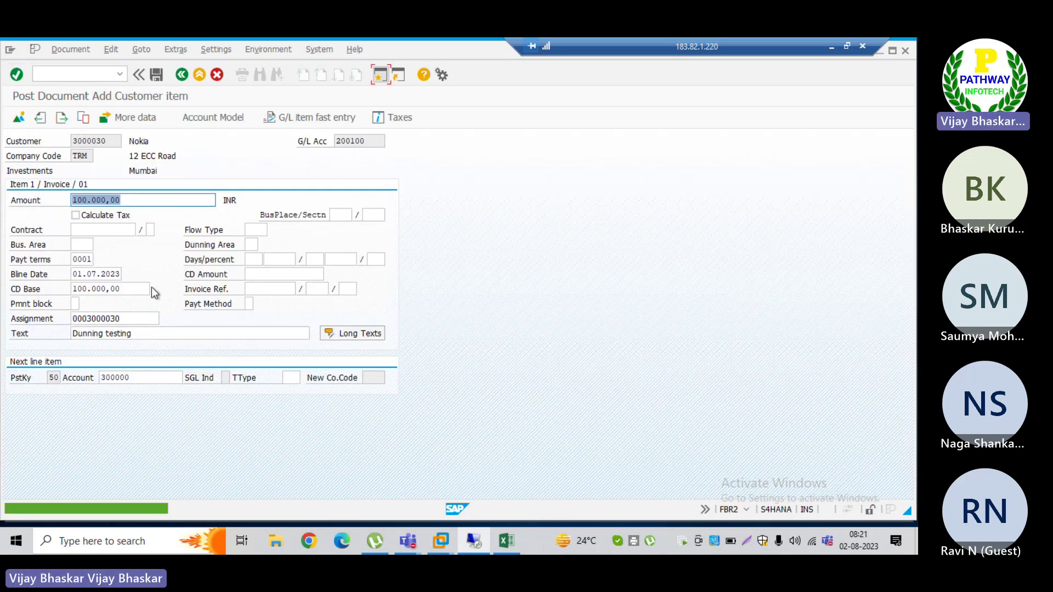
text(2)
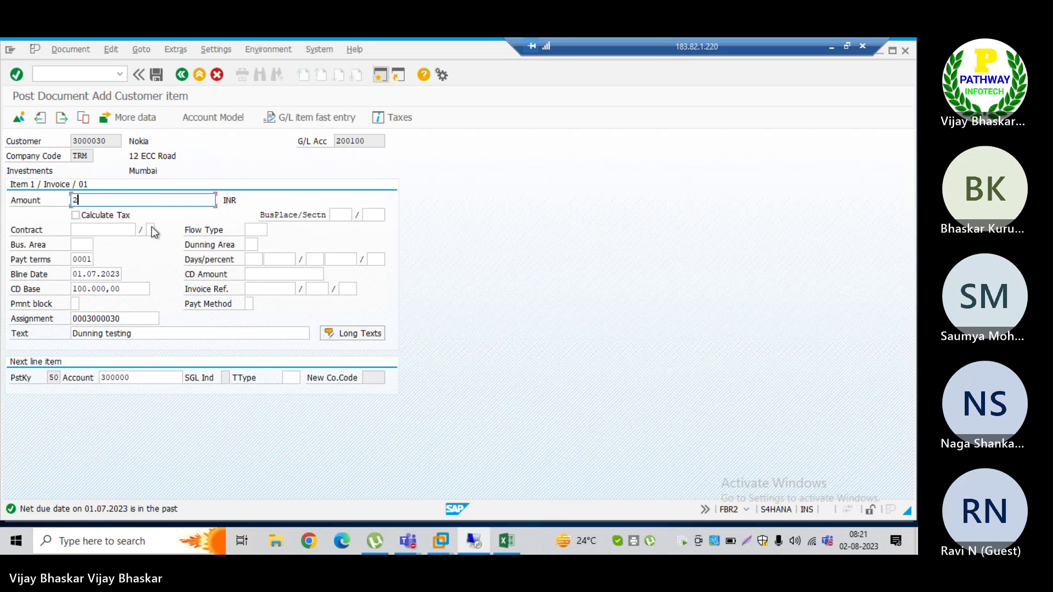
text(50000)
key(shift+F2)
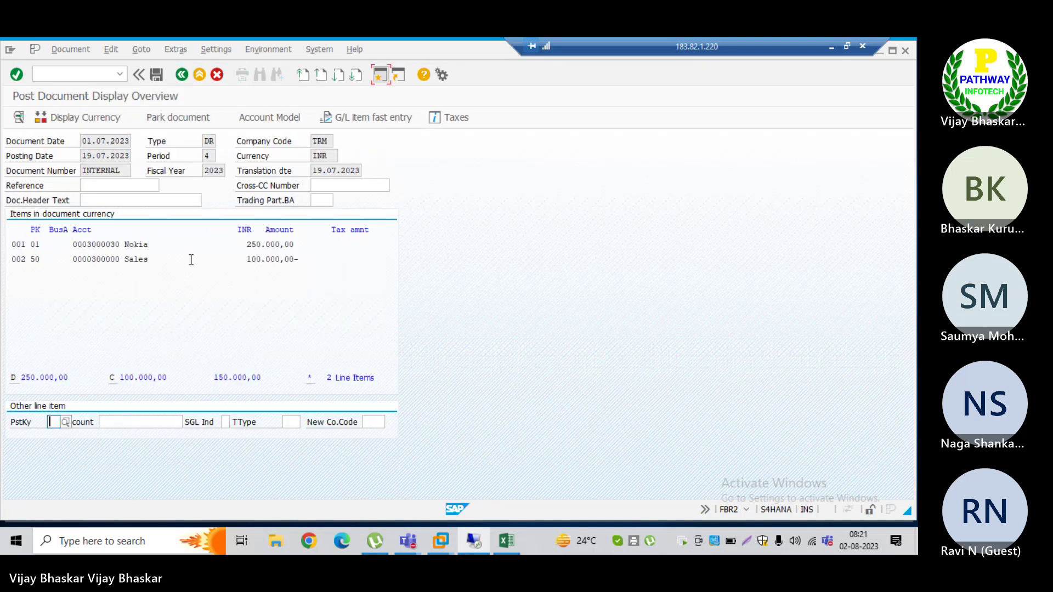
double_click(143, 260)
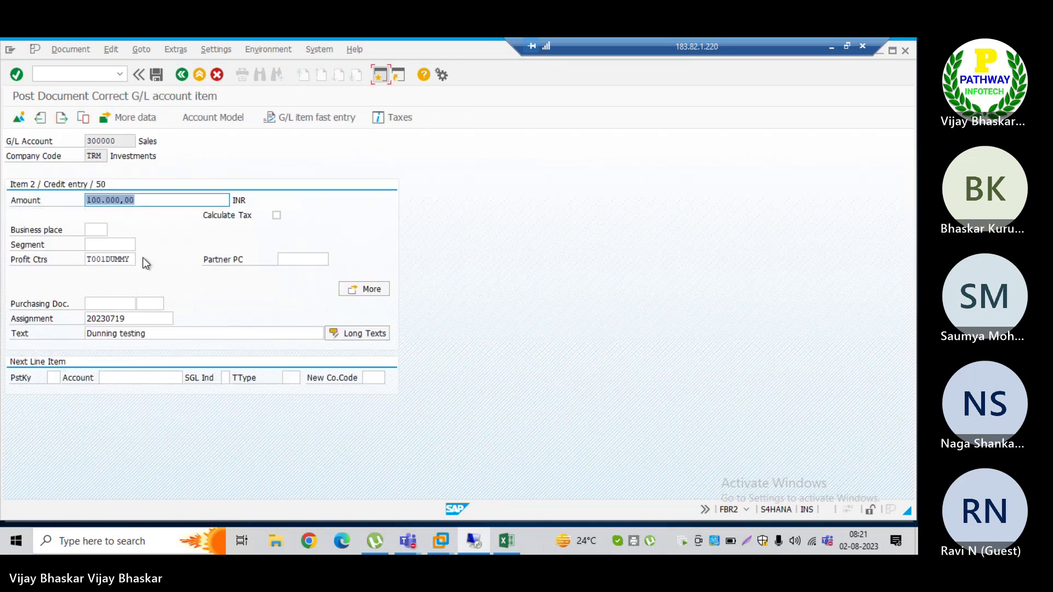
key(BackSpace)
key(Down)
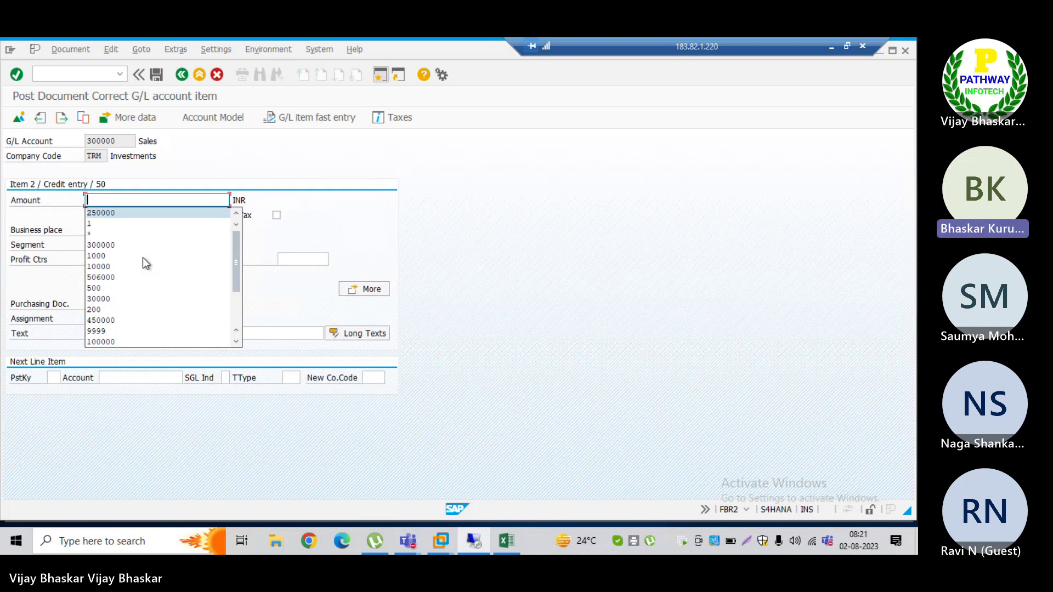
key(Return)
click(20, 117)
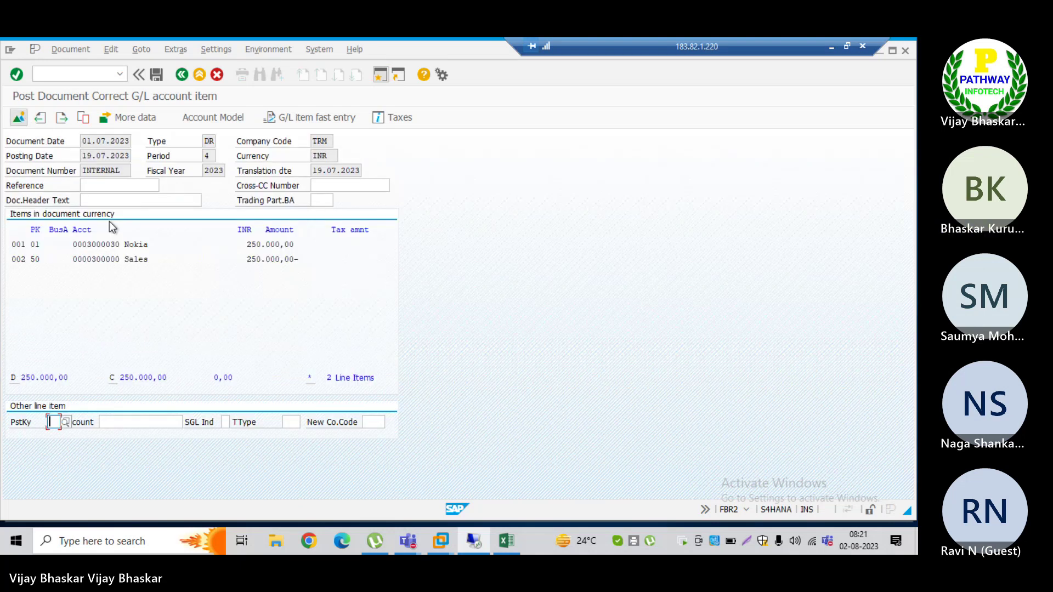
click(156, 74)
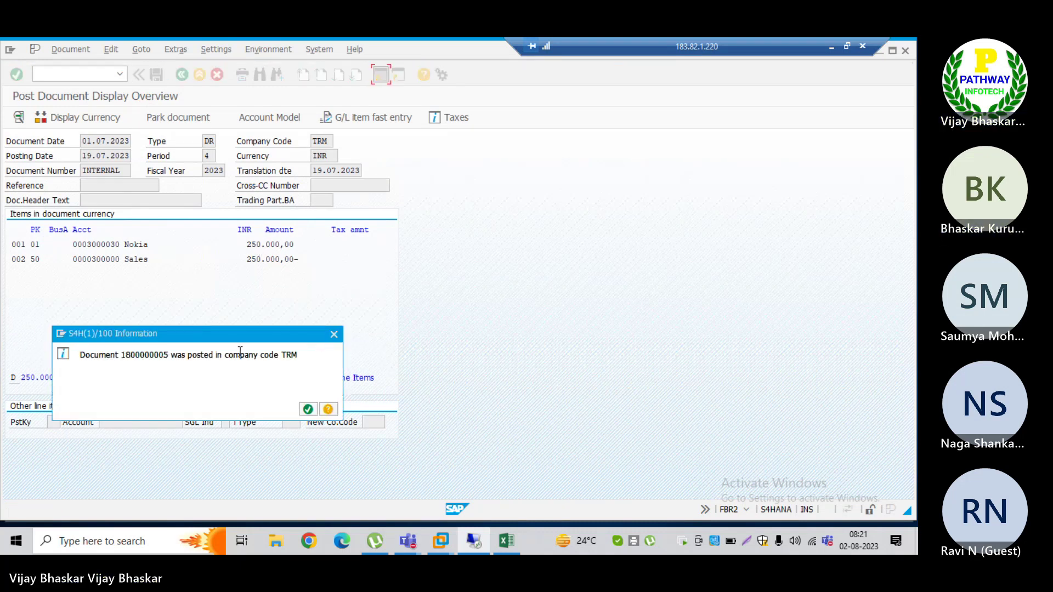
click(307, 408)
key(alt+Tab)
key(alt+Tab)
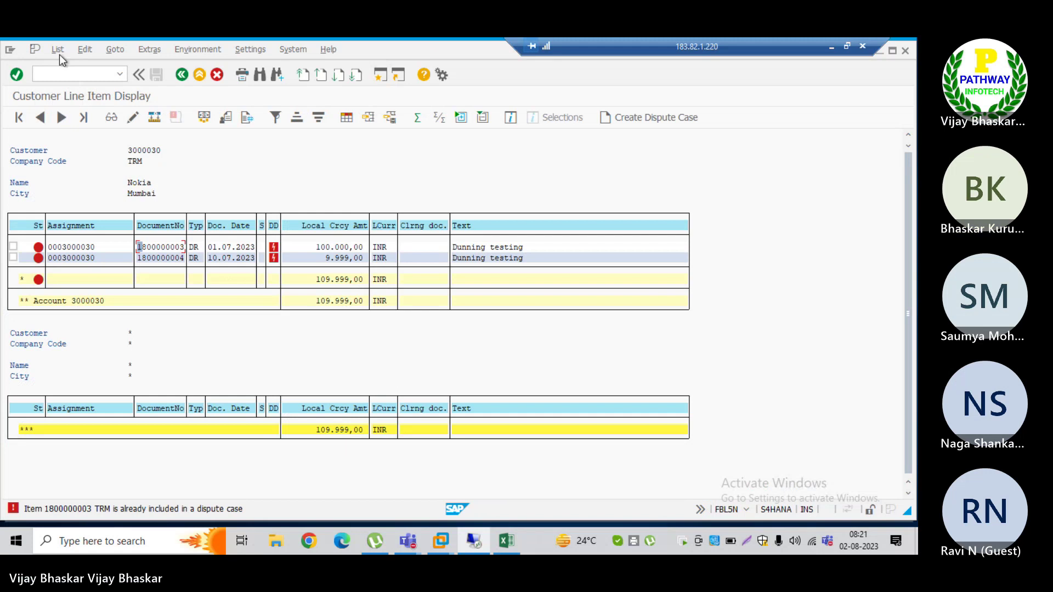
click(58, 50)
click(65, 85)
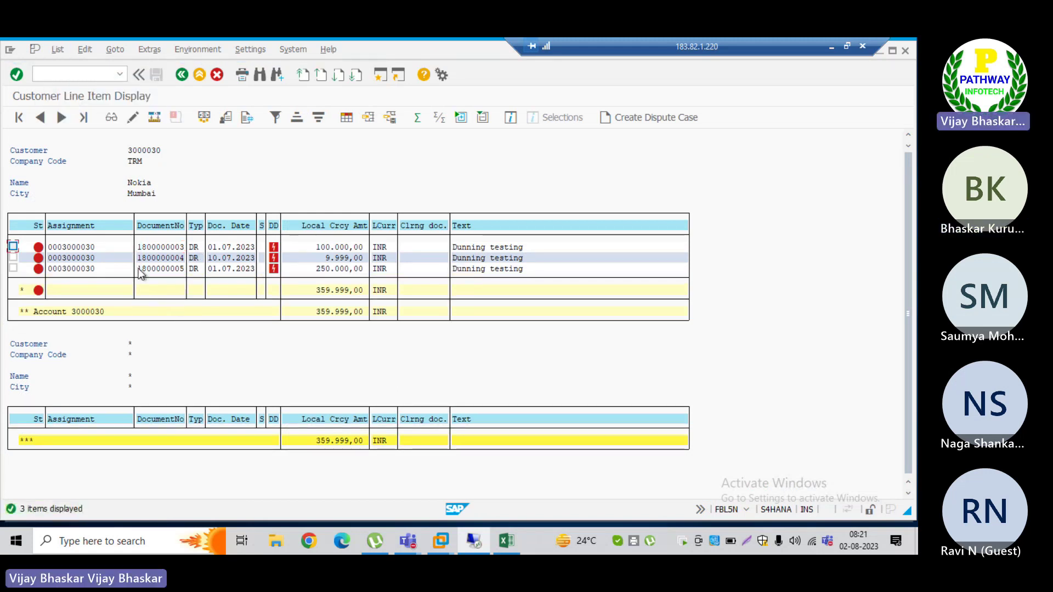
drag(137, 269, 186, 274)
click(166, 274)
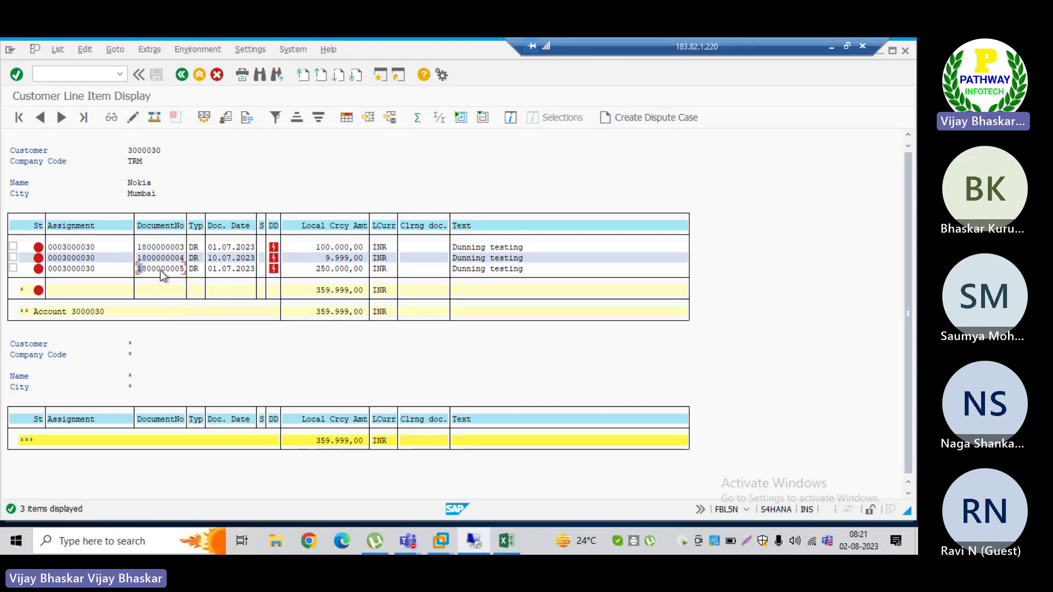
click(13, 268)
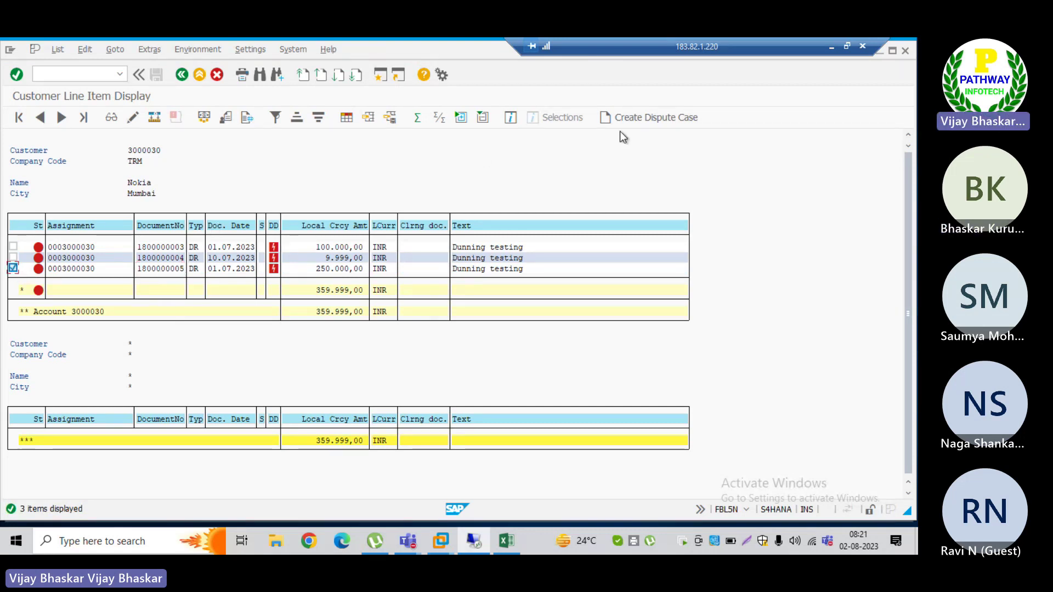
Step: Start a dispute case with reason 0006 User Mistacks, category MEDM Medium Customers, priority 2 Medium
click(643, 117)
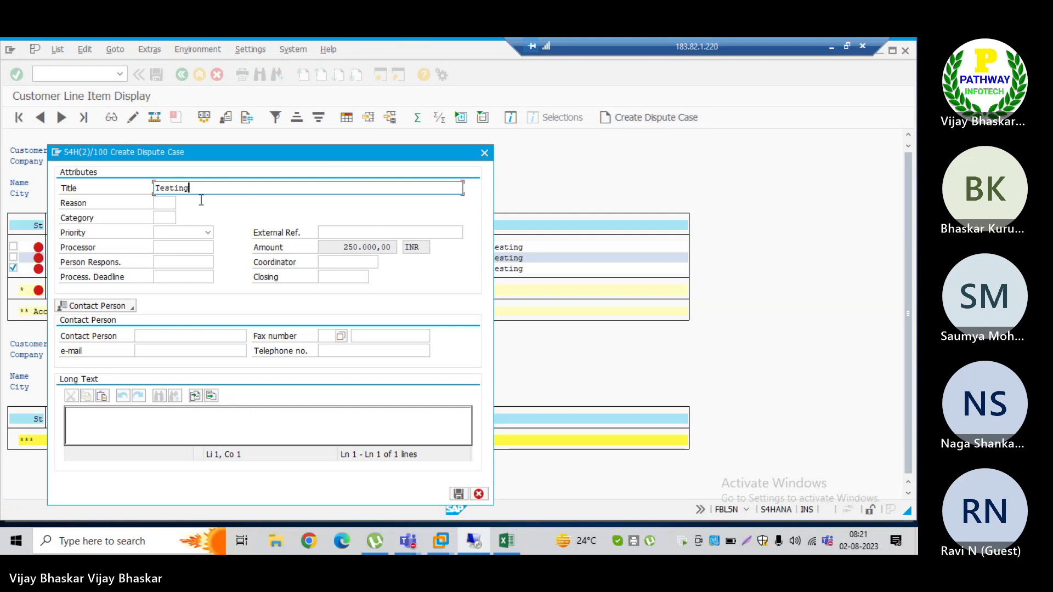
click(167, 203)
click(178, 205)
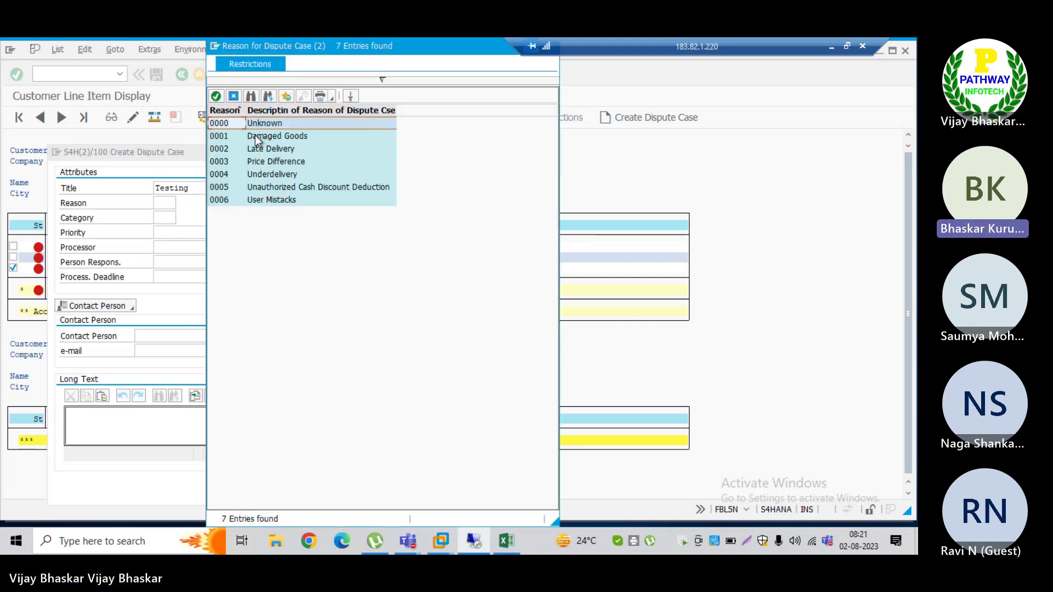
double_click(250, 126)
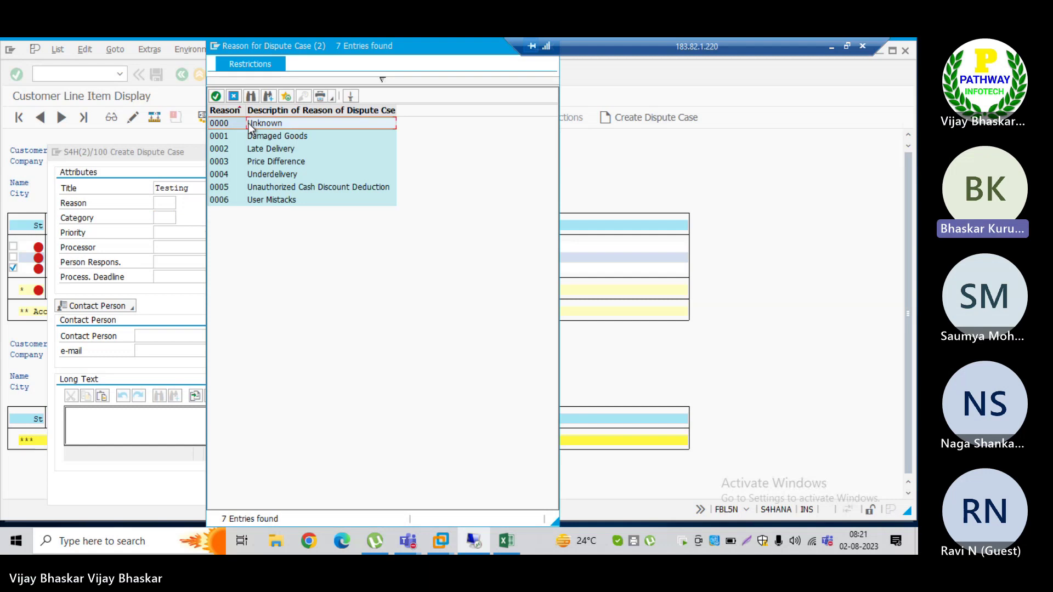
click(182, 206)
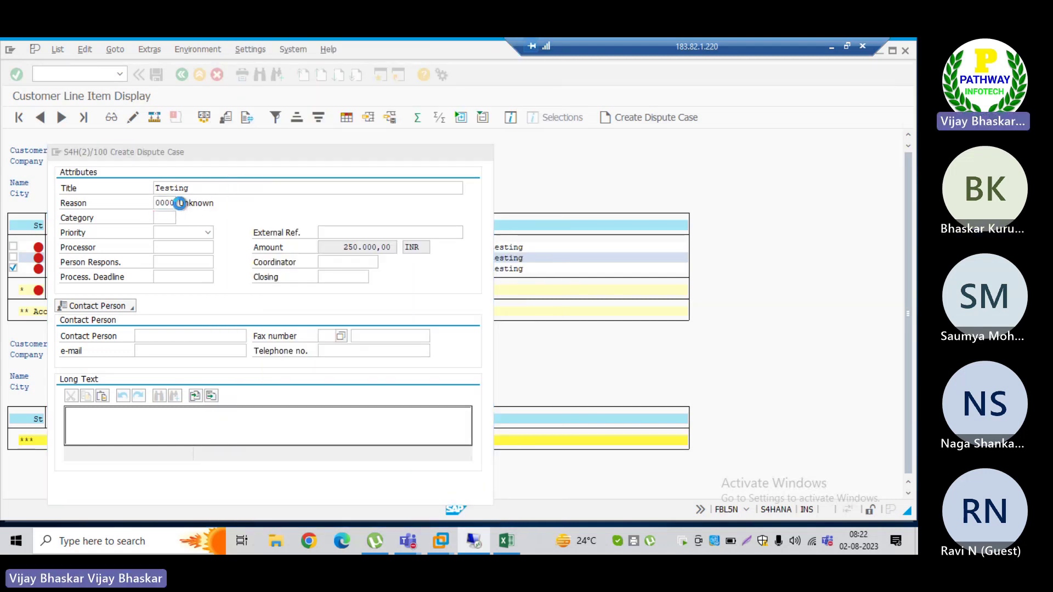
double_click(229, 198)
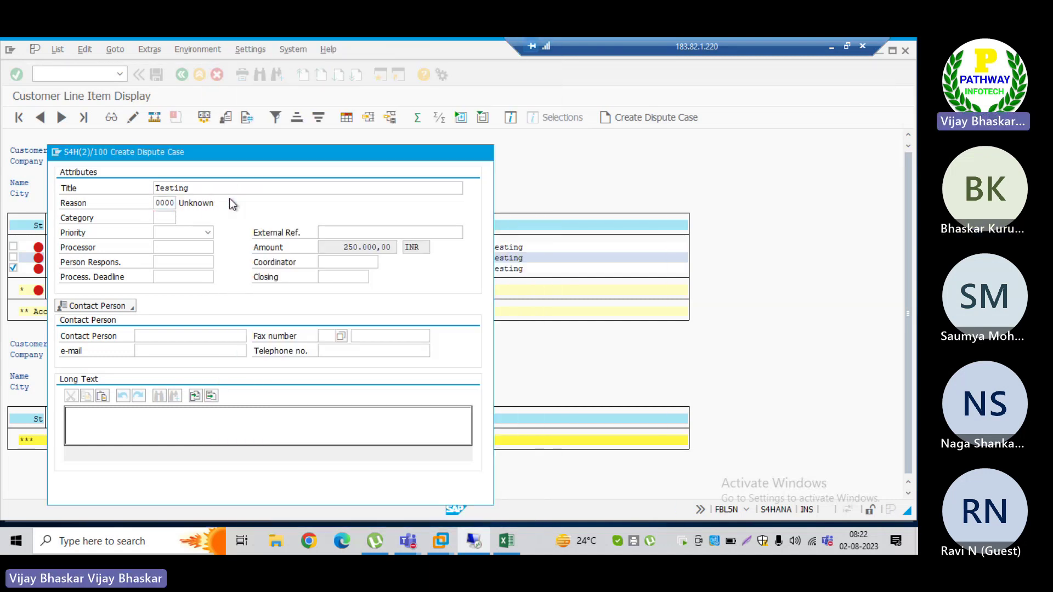
click(178, 221)
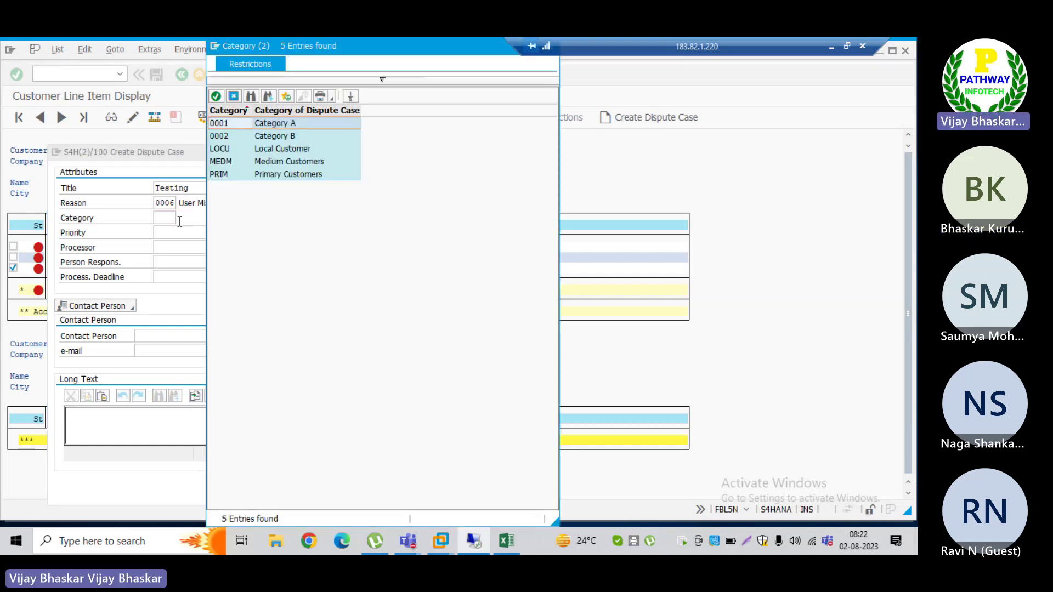
click(227, 161)
double_click(227, 162)
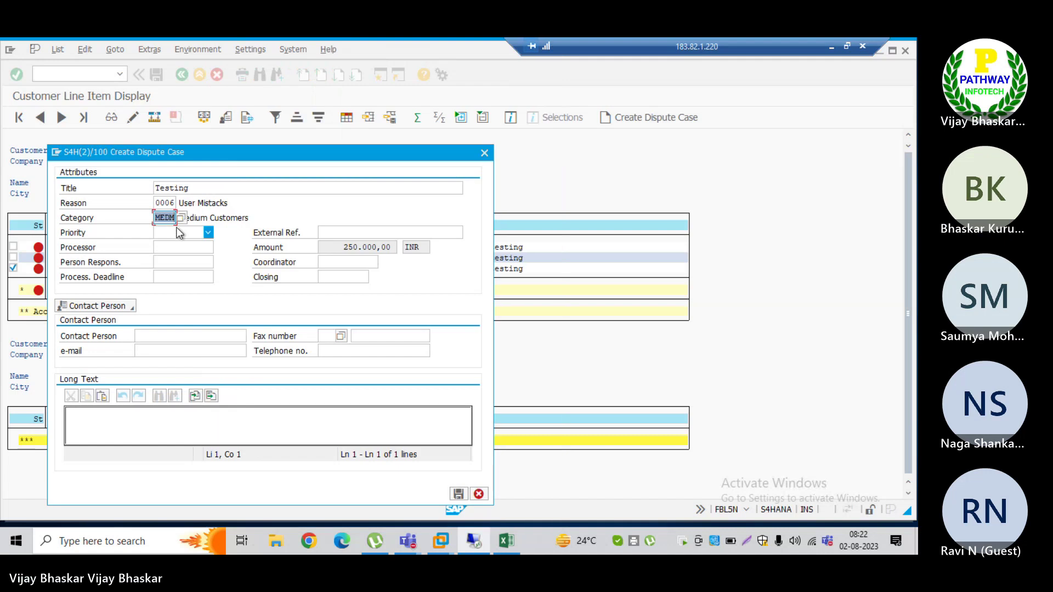
click(178, 232)
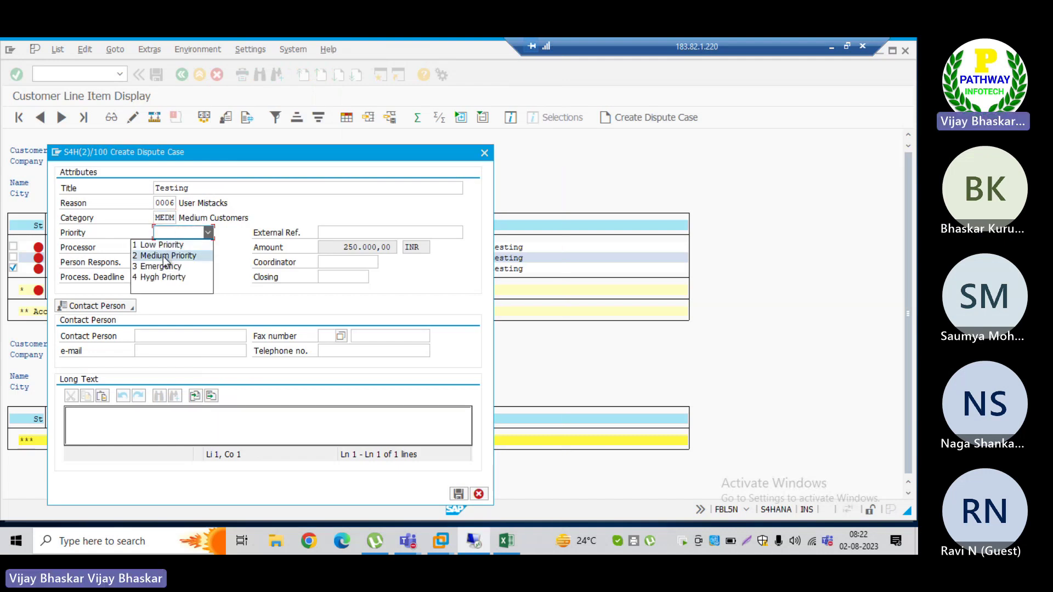
click(170, 255)
Step: Assign the S4 processor user, fill in contact and long text, and save the case
click(171, 250)
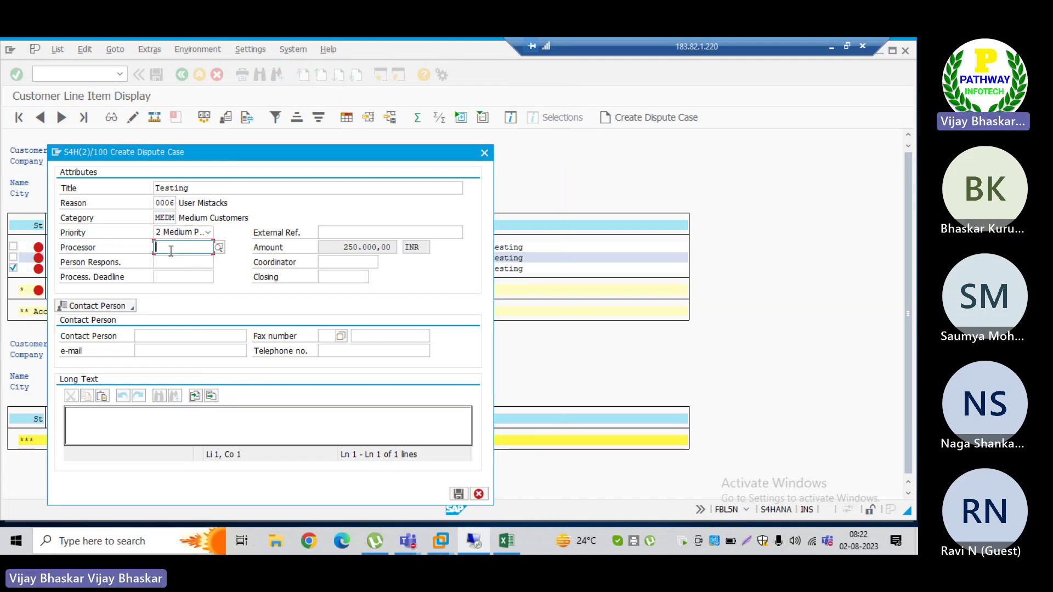
text(s4hana21)
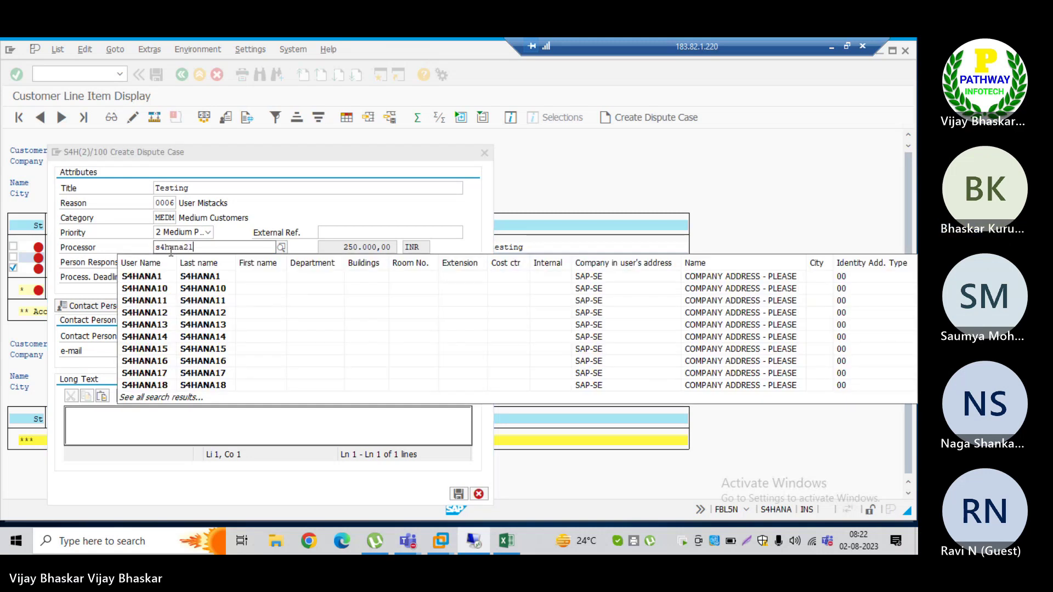
click(168, 265)
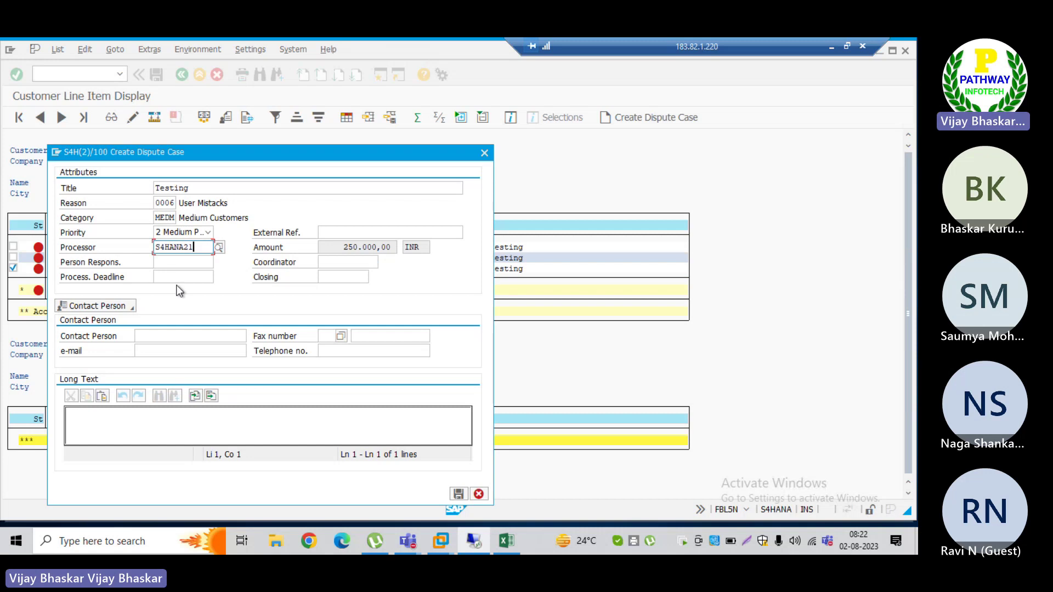
click(148, 336)
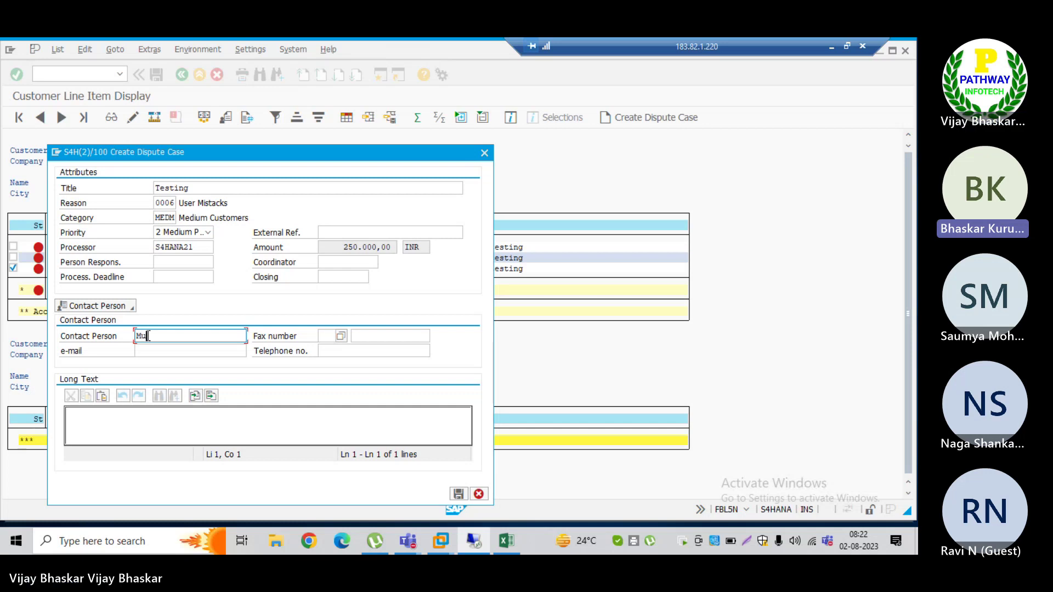
key(Tab)
key(Tab)
key(Tab)
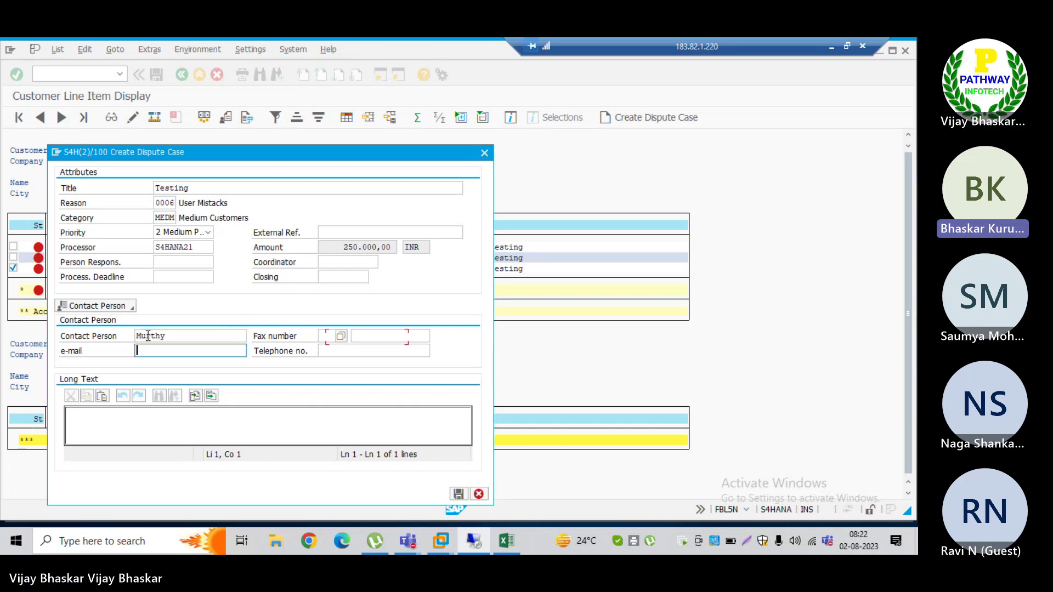
click(108, 431)
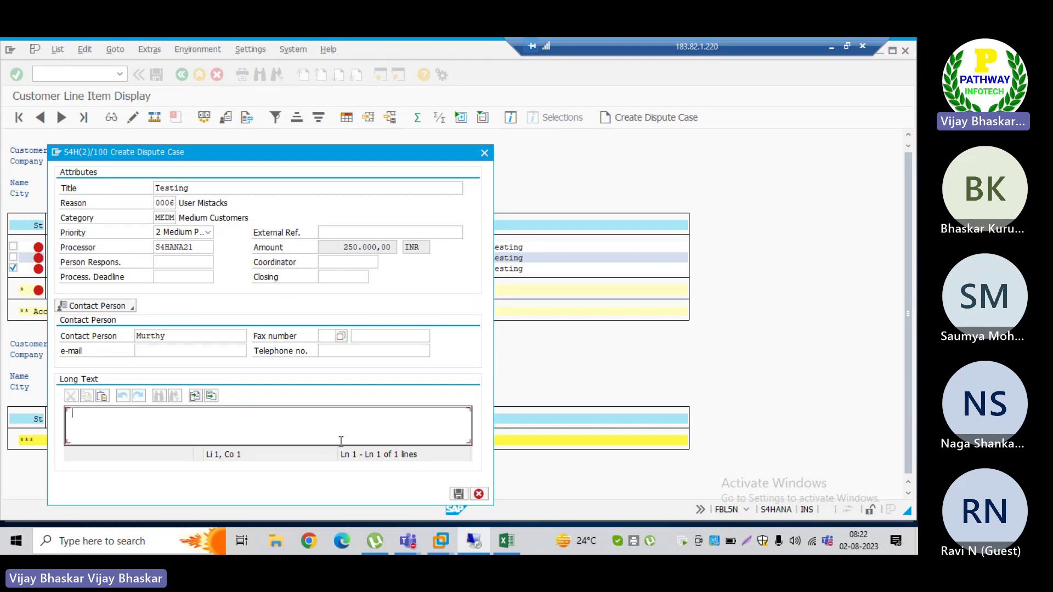
click(457, 493)
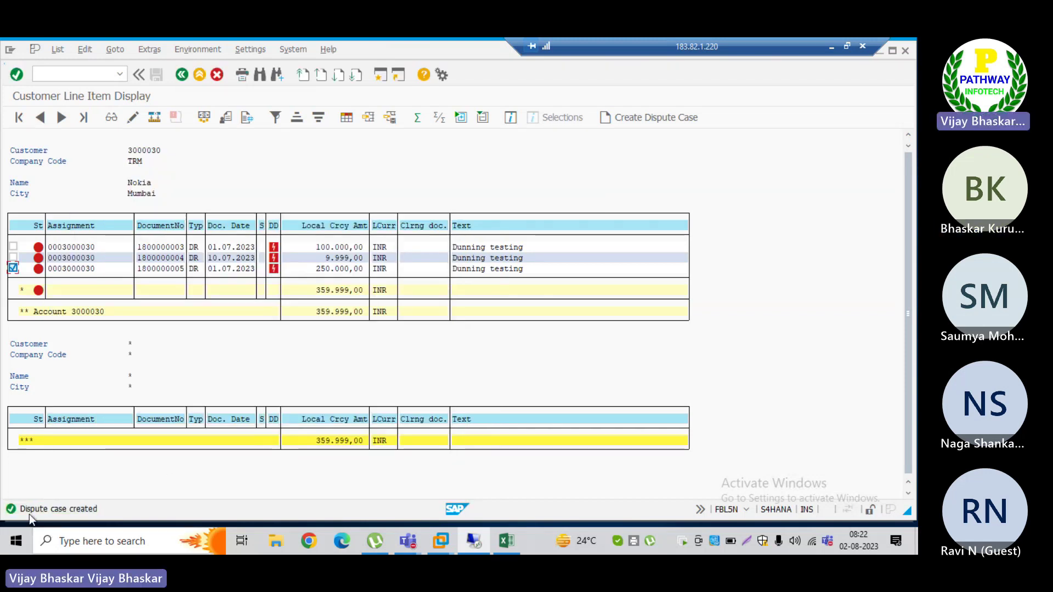
Step: Return to the Fiori dispute list and reload it for processor S4HANA21, showing cases 21 and 22
key(alt+Tab)
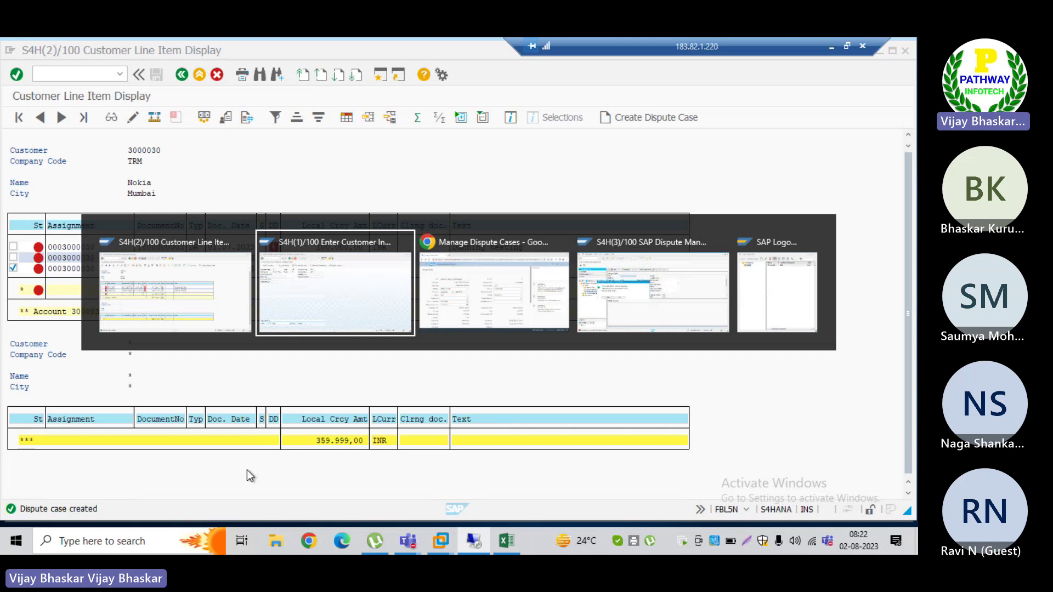
key(alt+Tab)
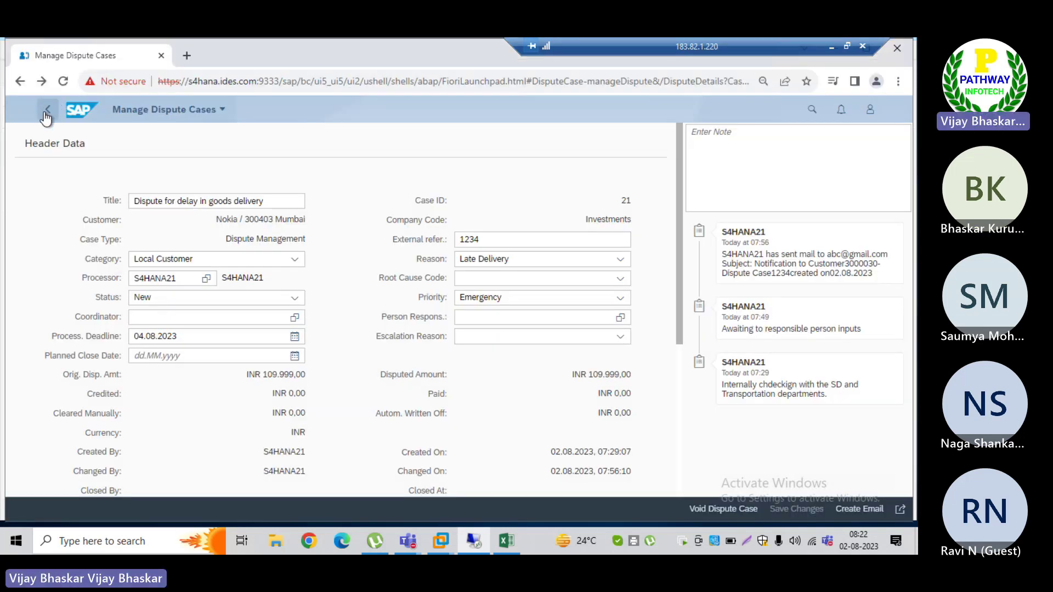
click(47, 113)
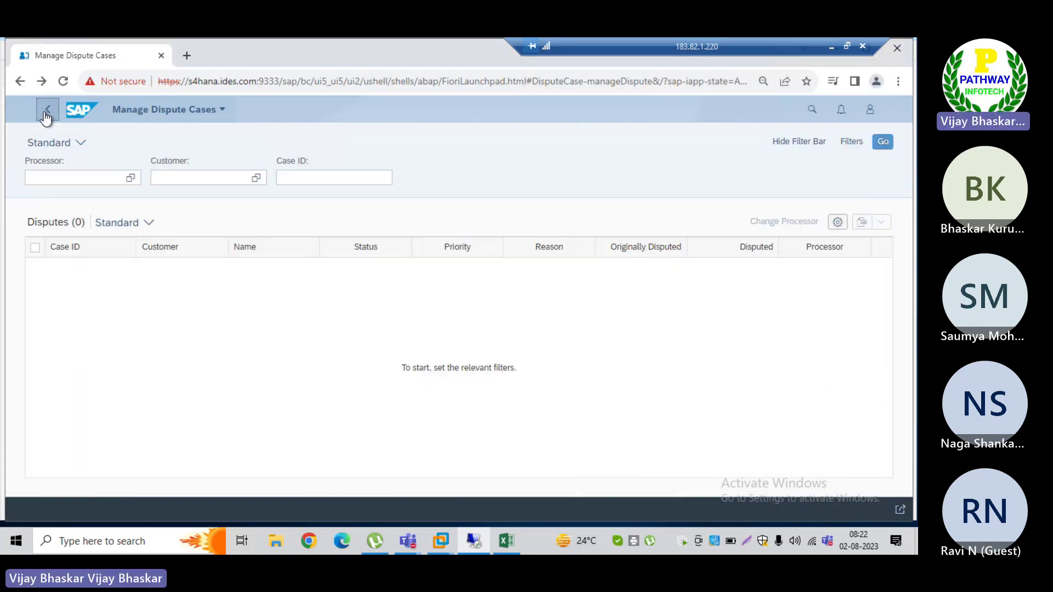
click(883, 143)
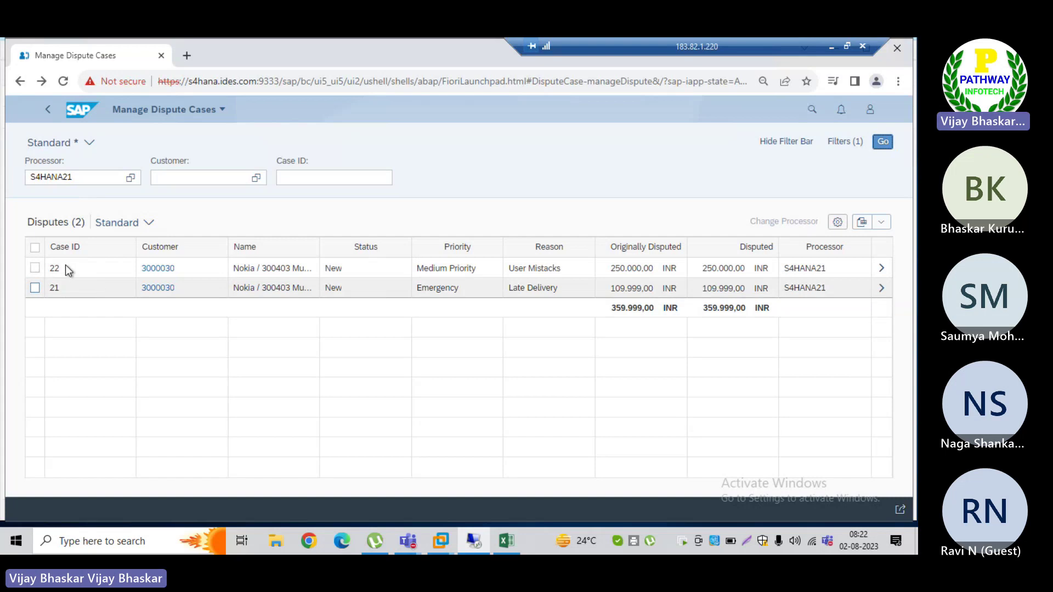
Step: Set dispute case 22 to Being Processed, save, then void the case
click(881, 270)
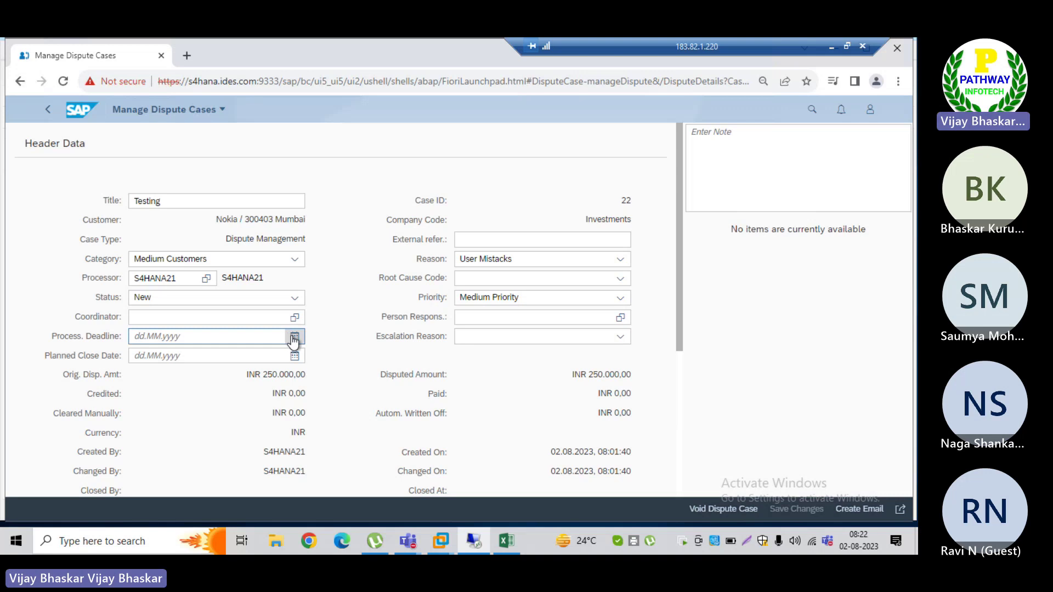
click(293, 298)
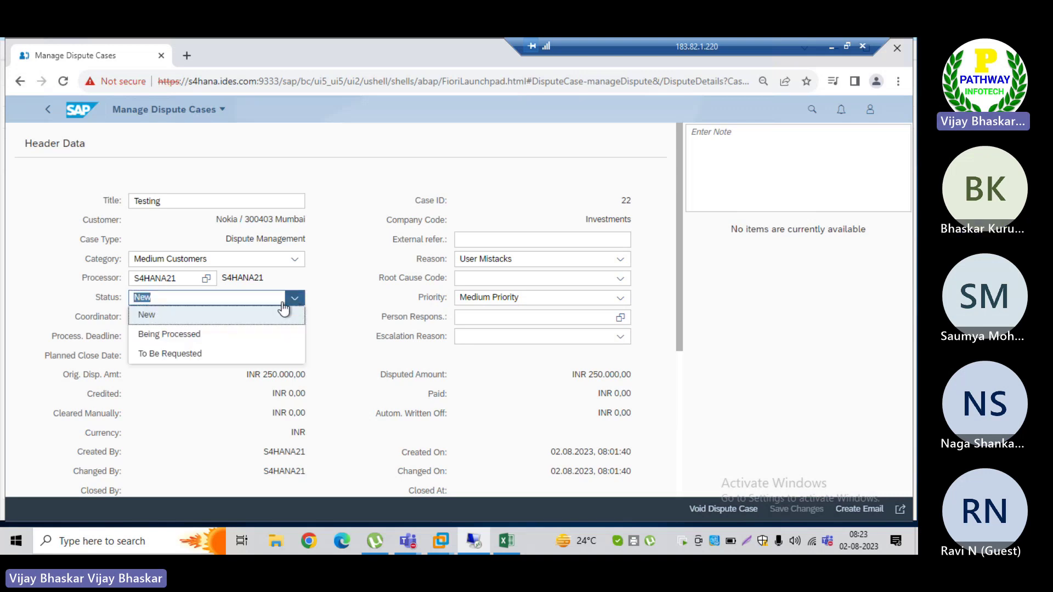
click(191, 336)
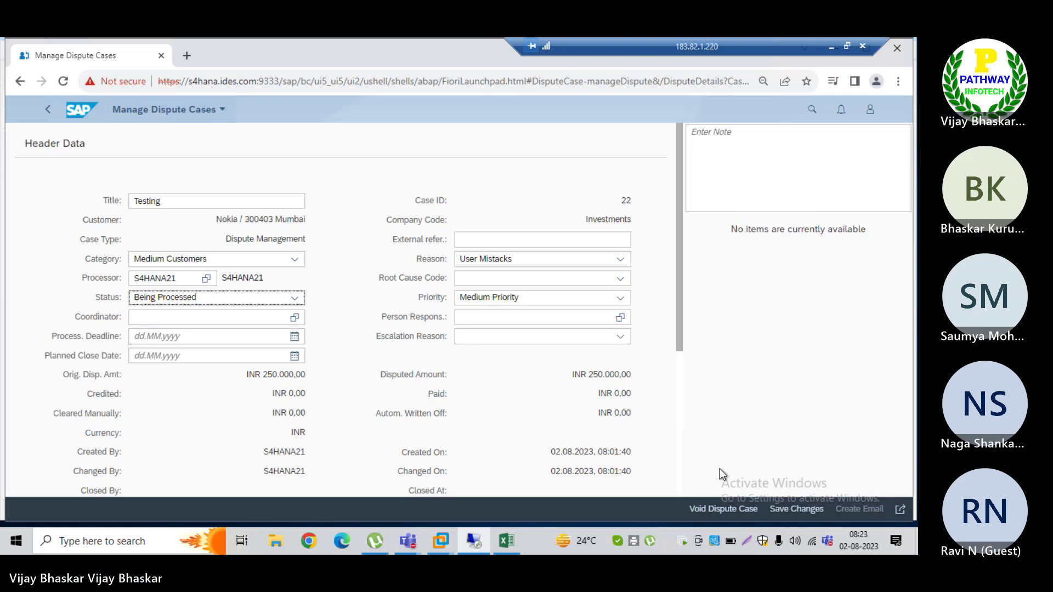
click(797, 509)
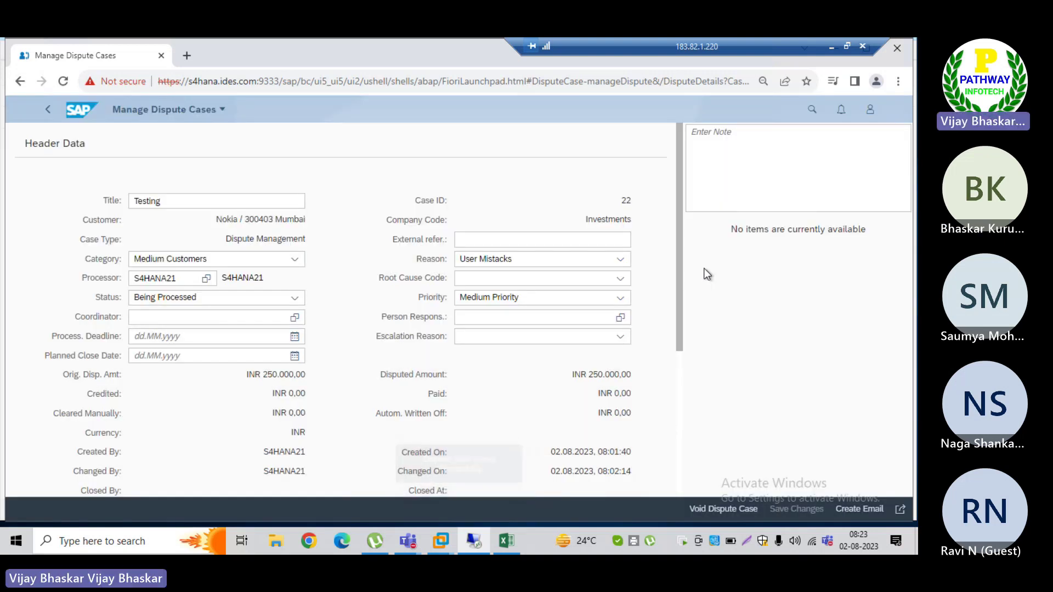
click(722, 509)
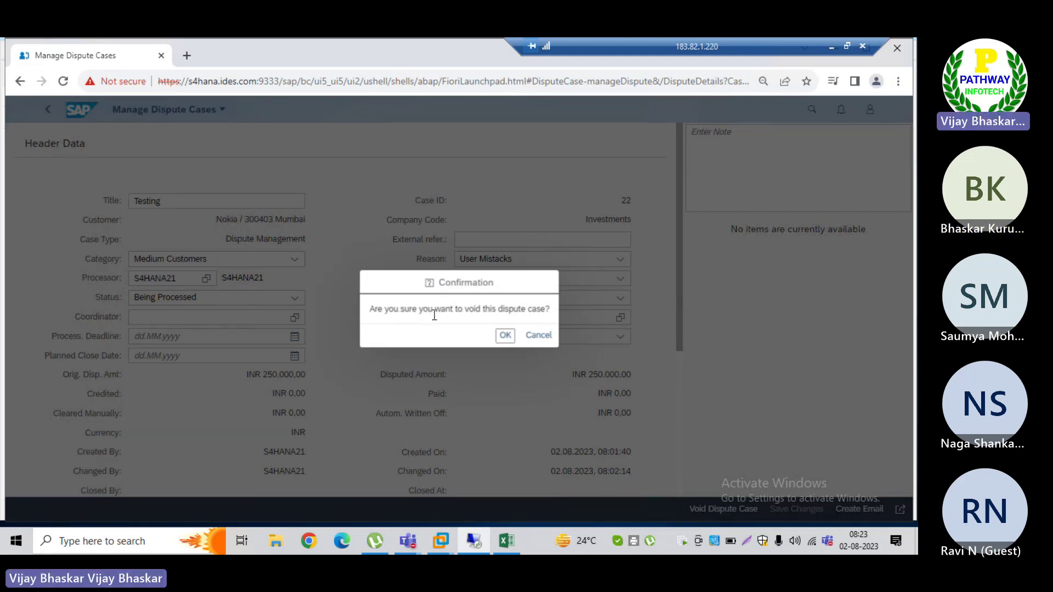
click(502, 336)
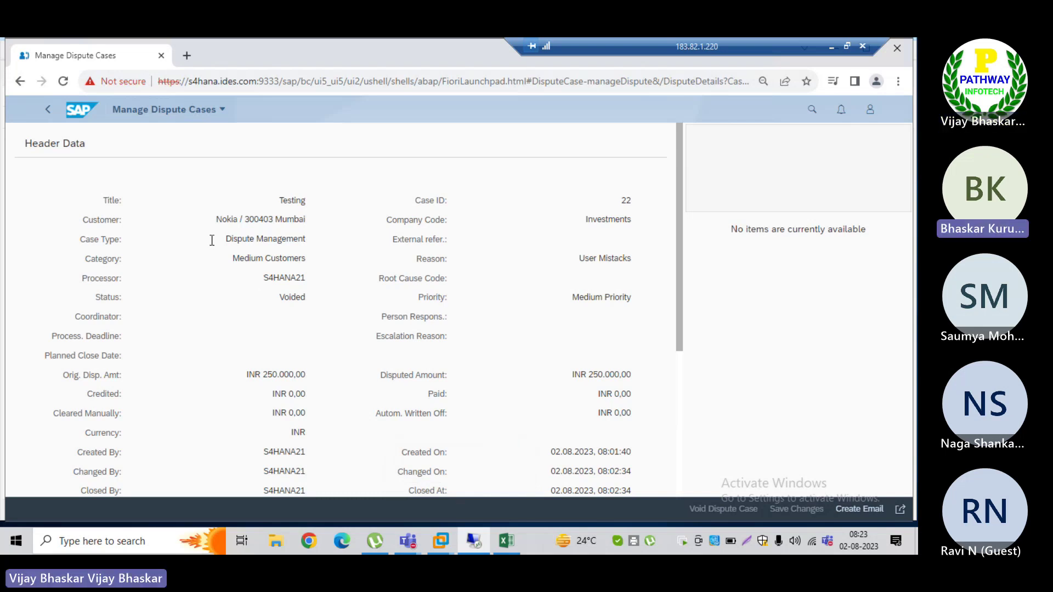
Step: Search for case ID 22, then rerun the search without the processor filter
click(48, 112)
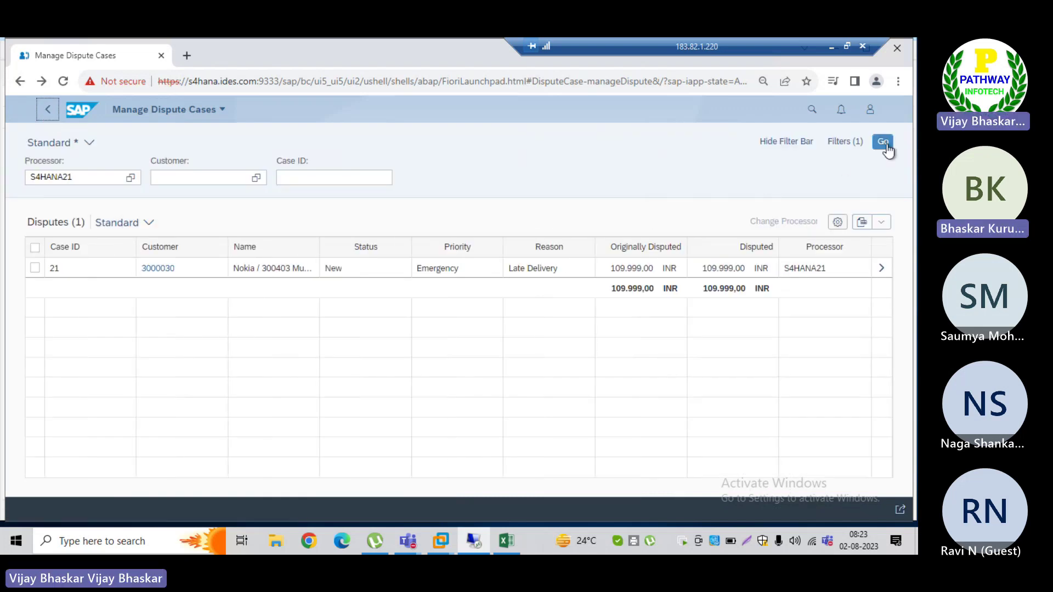
click(883, 142)
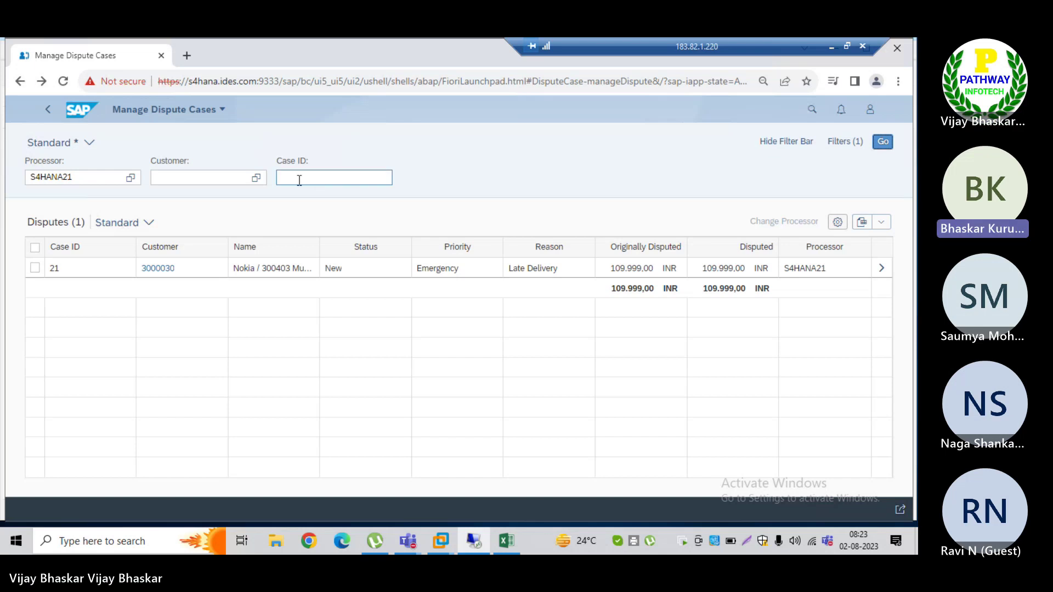
click(299, 179)
text(22)
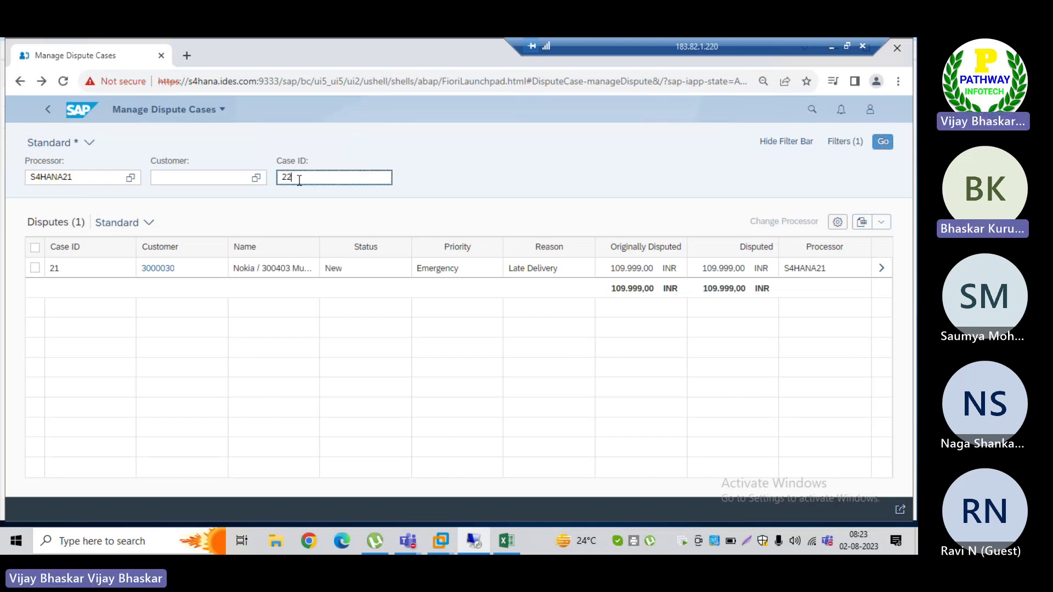
click(884, 146)
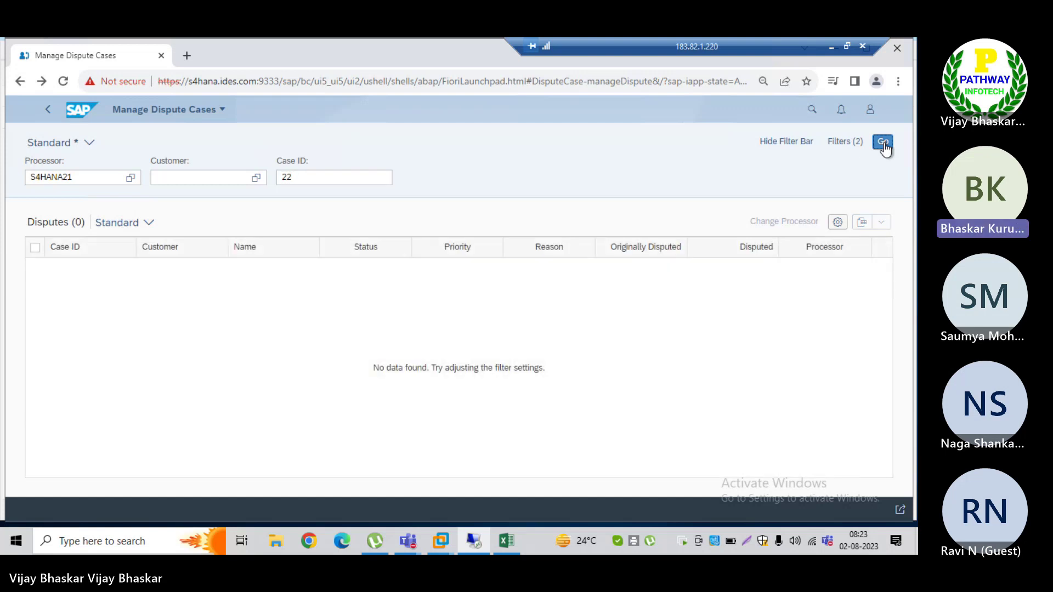
click(90, 178)
key(ctrl+a)
key(BackSpace)
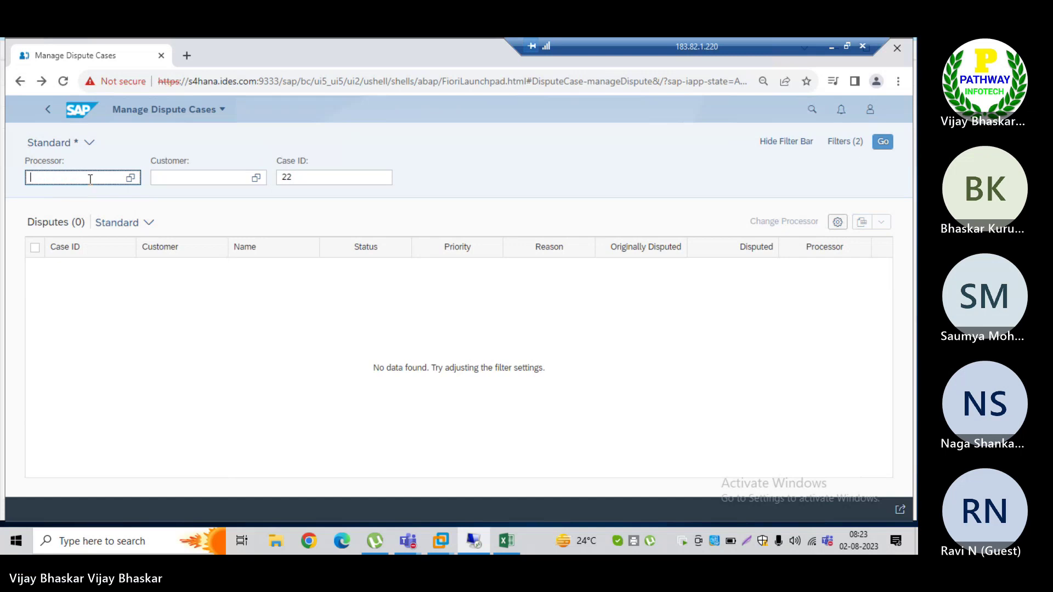
click(882, 142)
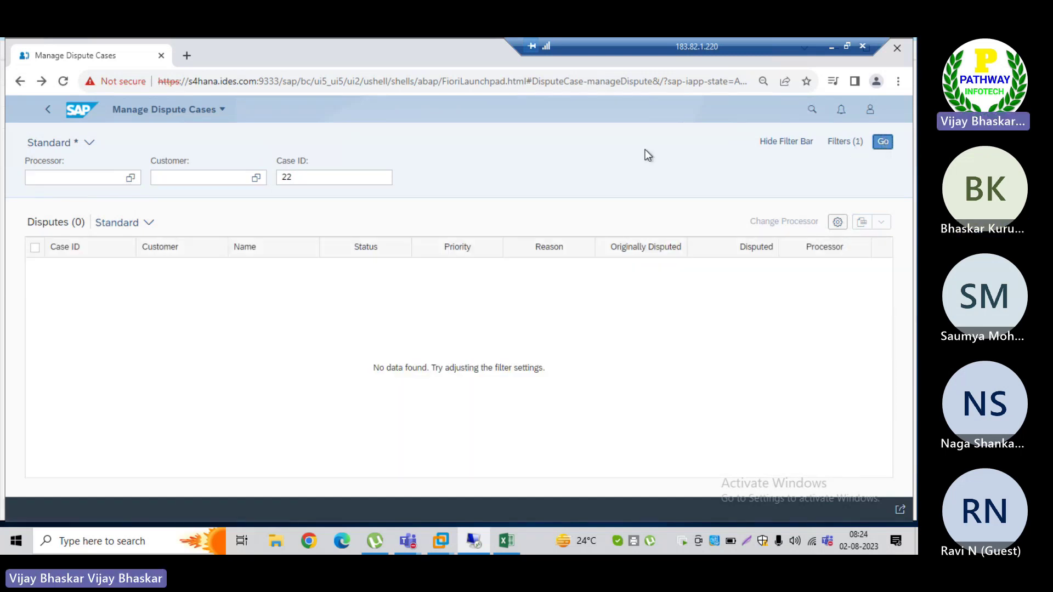
Step: Clear the case ID and filter by processor S4HANA21, returning only case 21
click(310, 177)
key(BackSpace)
key(BackSpace)
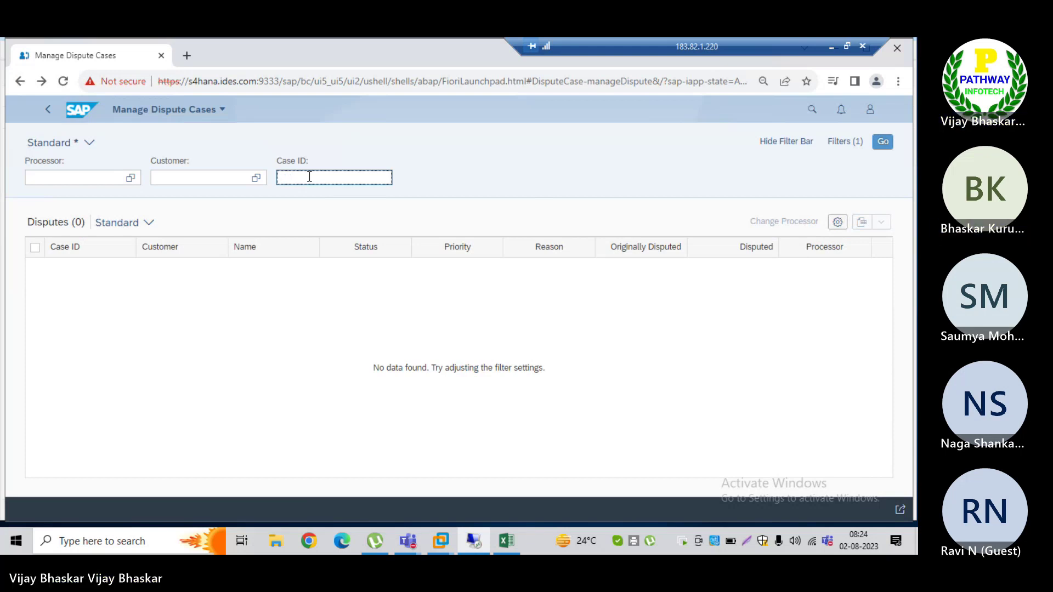
click(59, 179)
text(s)
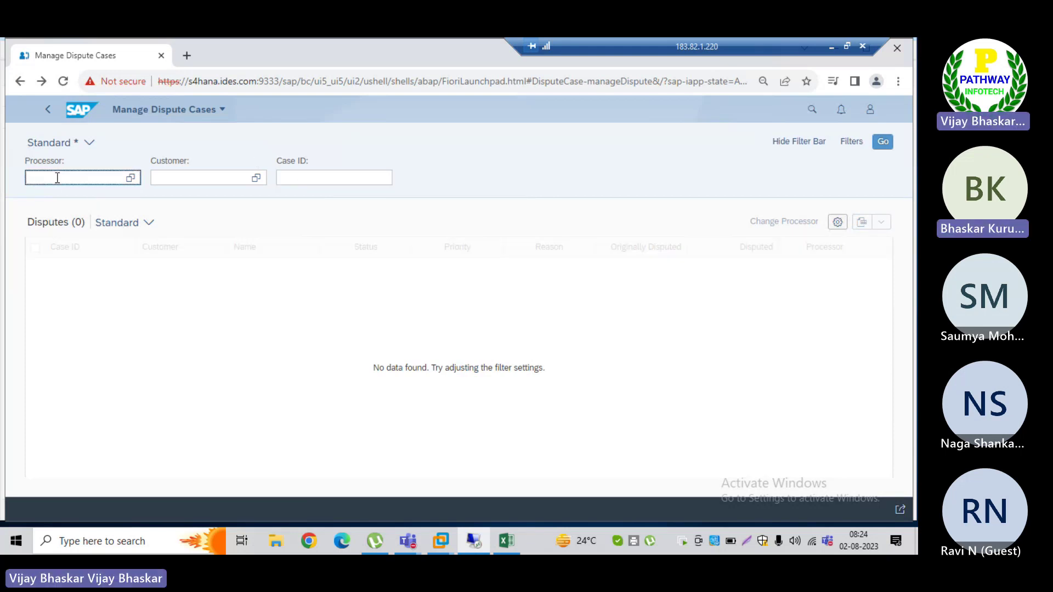
text(4hana)
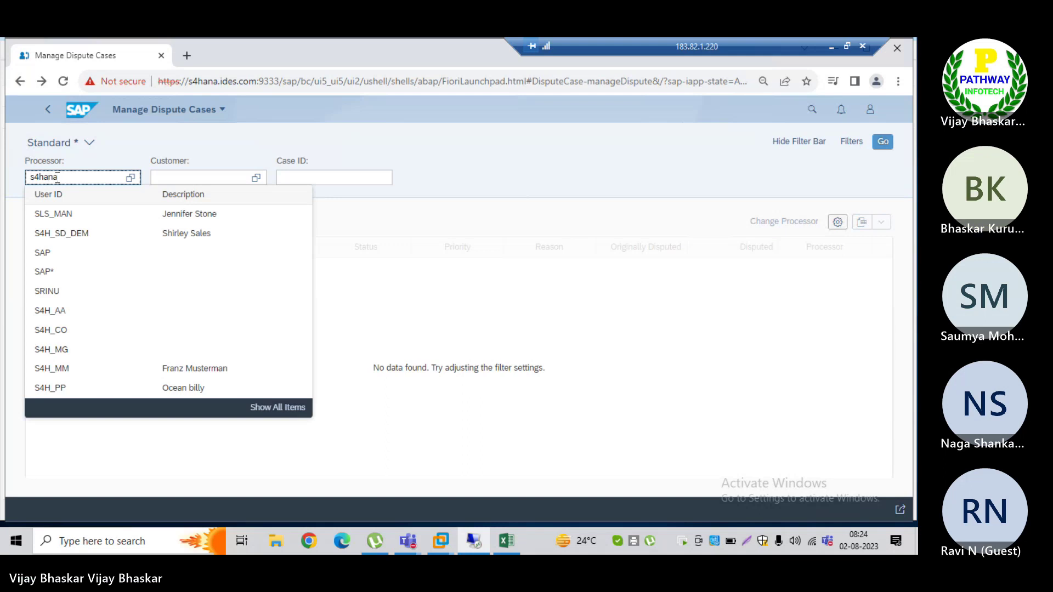
text(21)
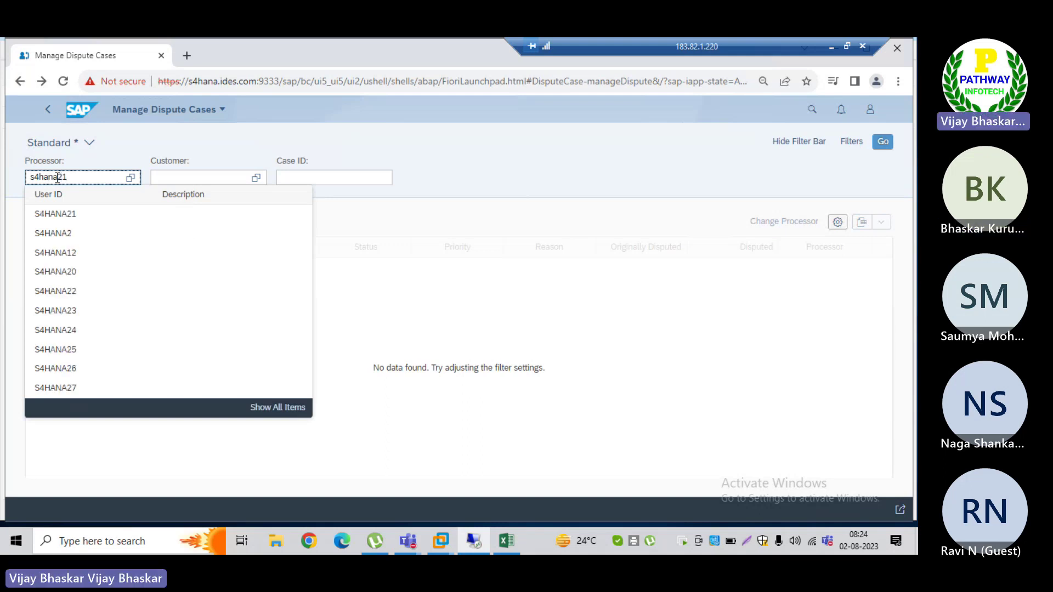
click(59, 217)
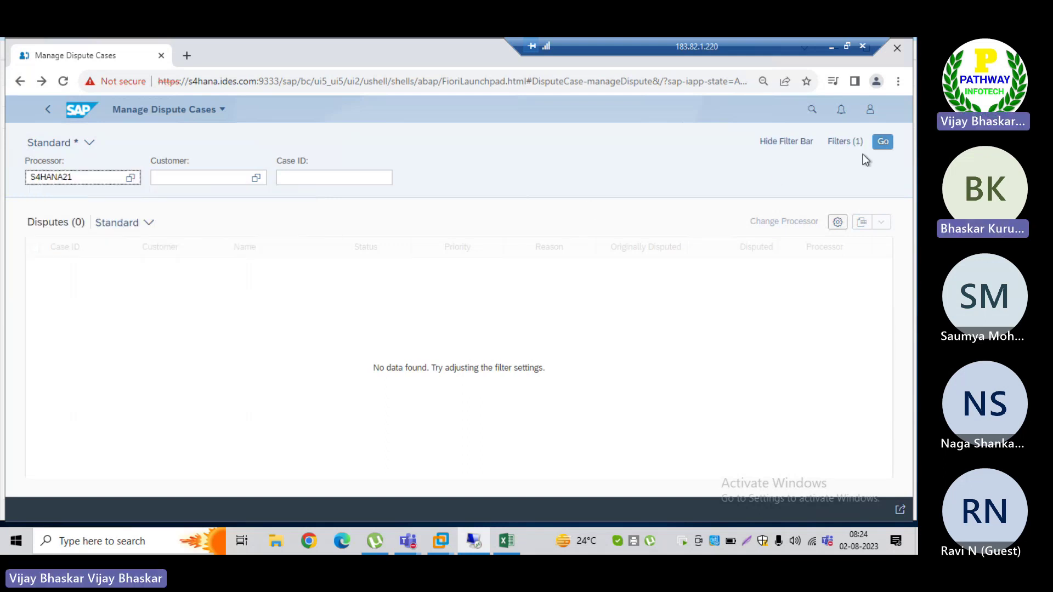
click(882, 146)
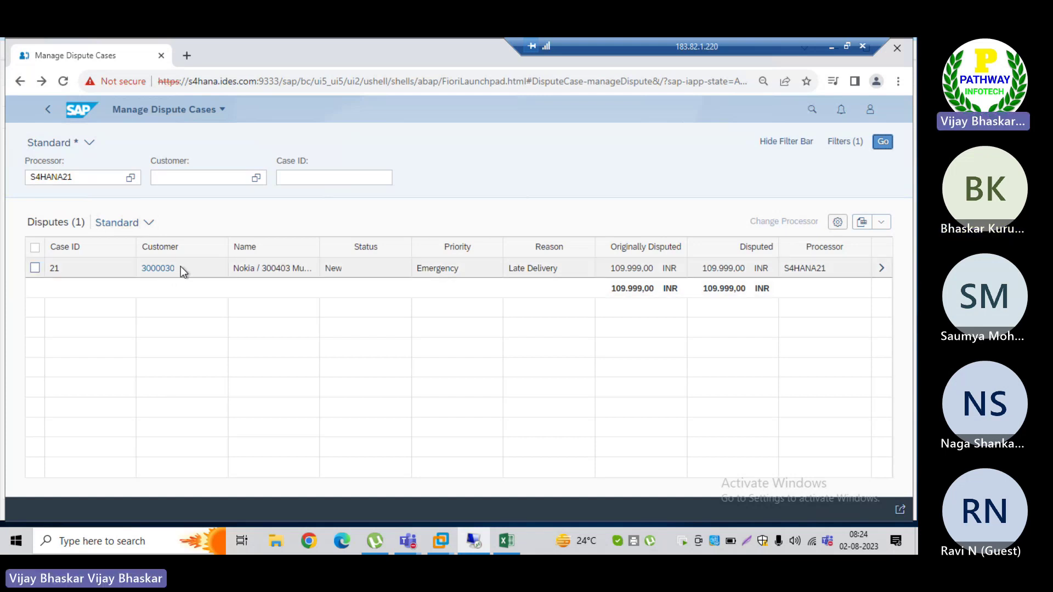
click(80, 177)
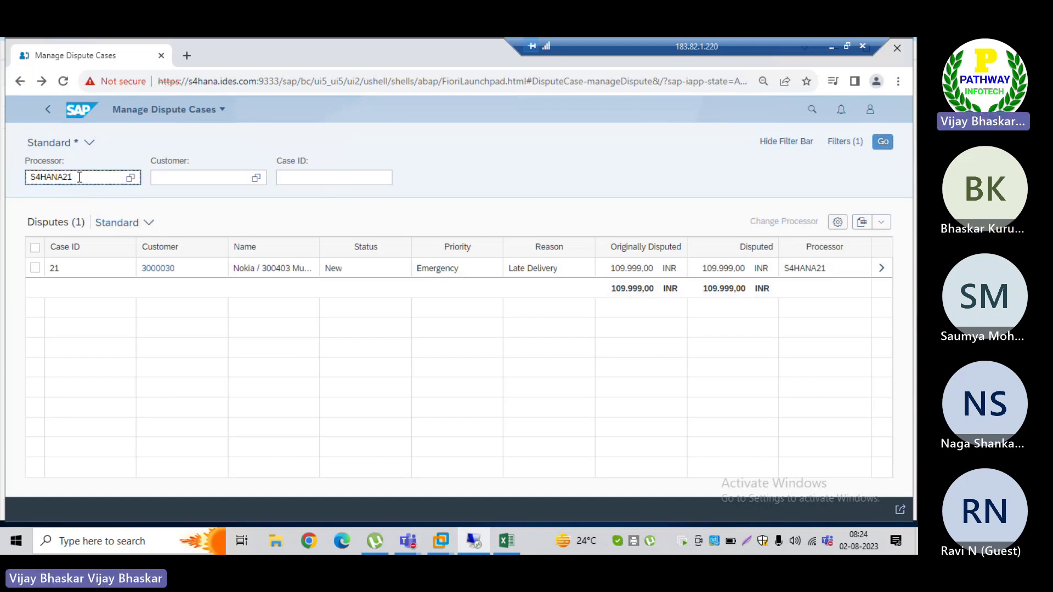
double_click(79, 177)
key(BackSpace)
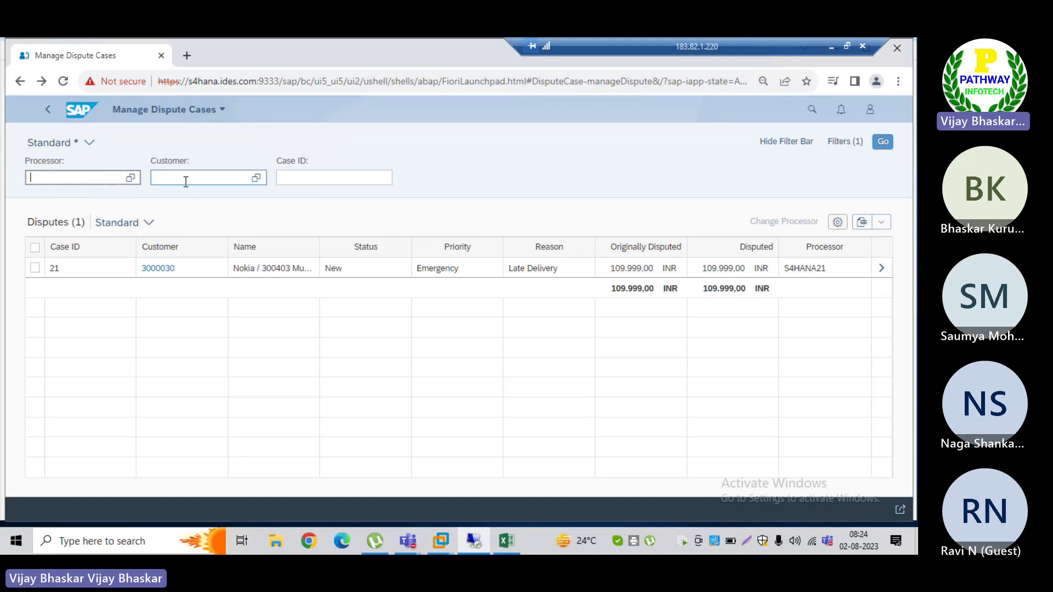
click(178, 177)
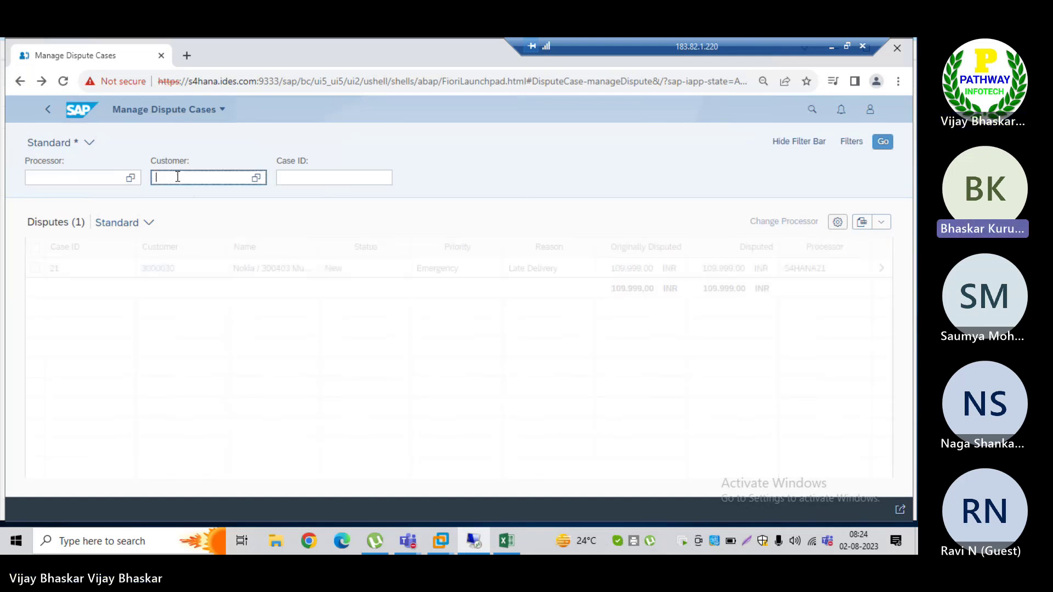
text(30000)
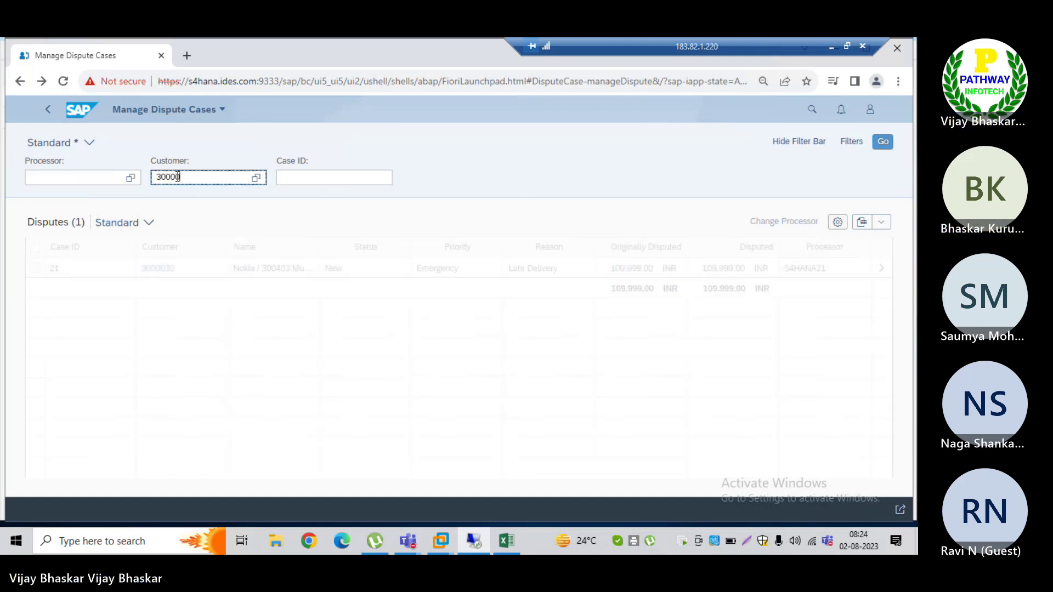
text(30)
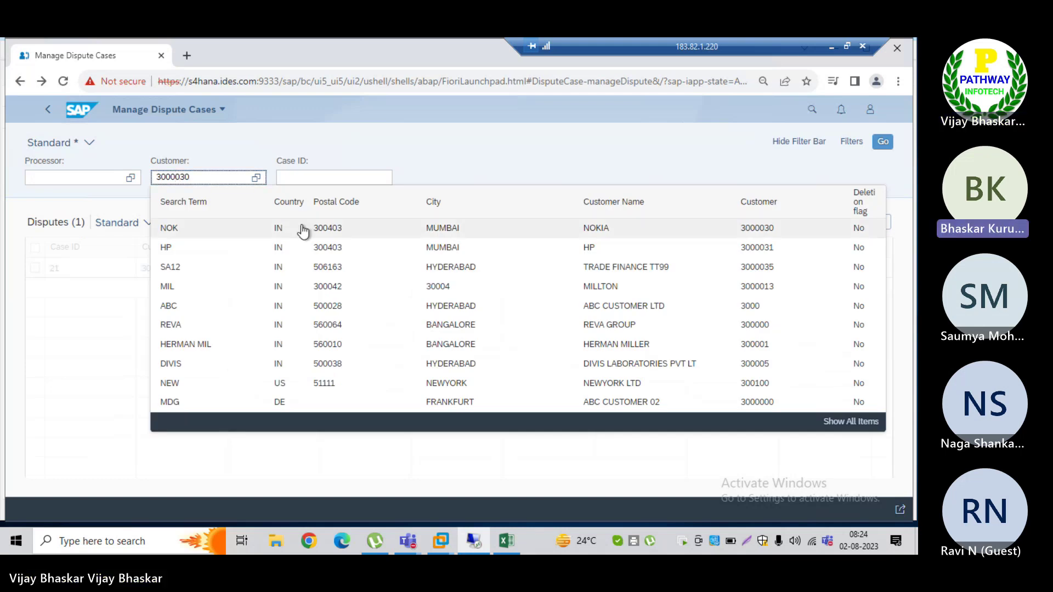
click(312, 231)
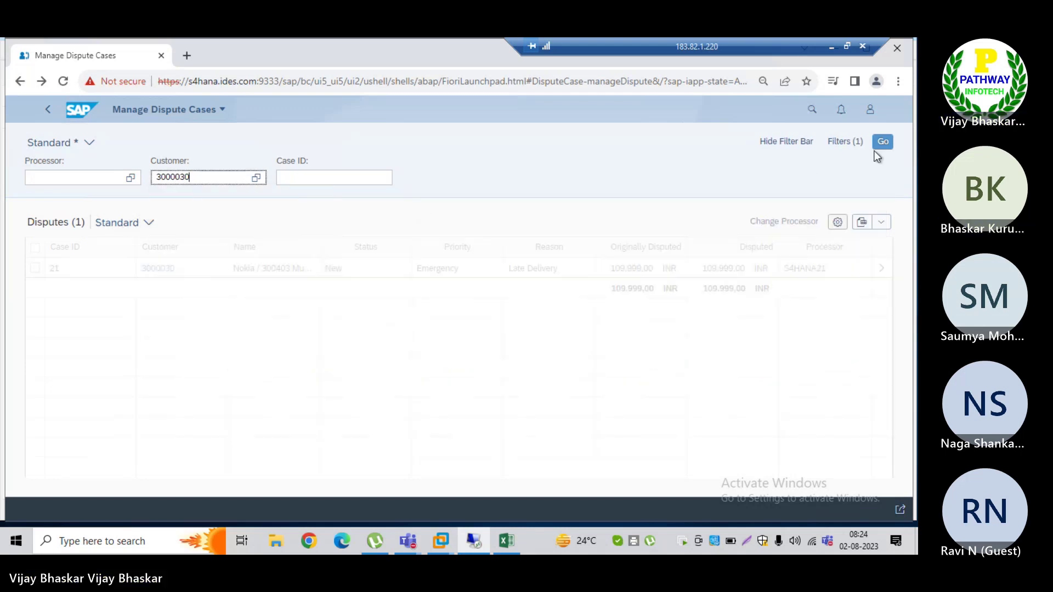
click(882, 142)
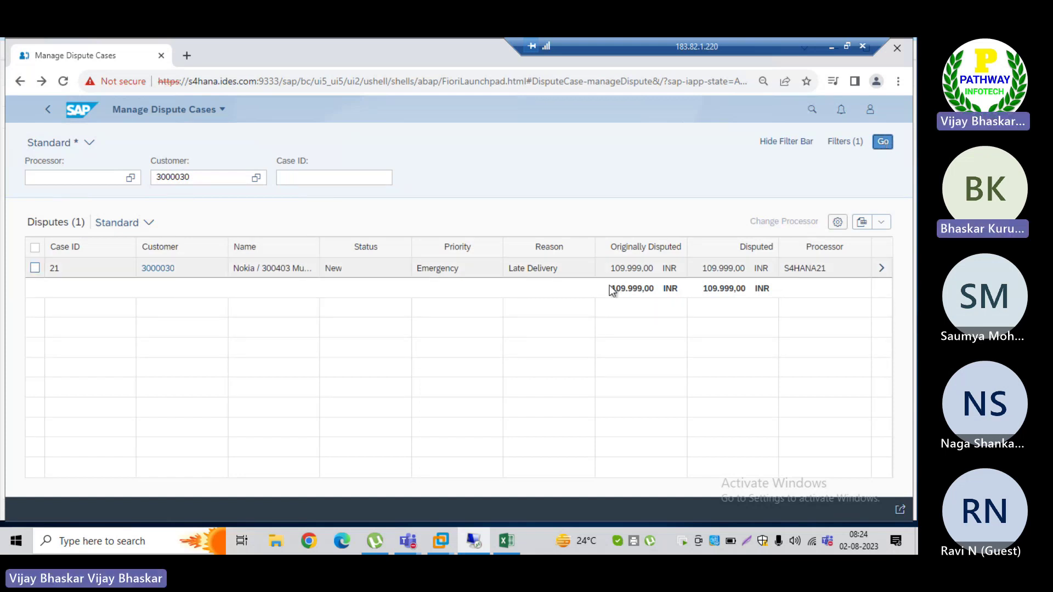
click(591, 324)
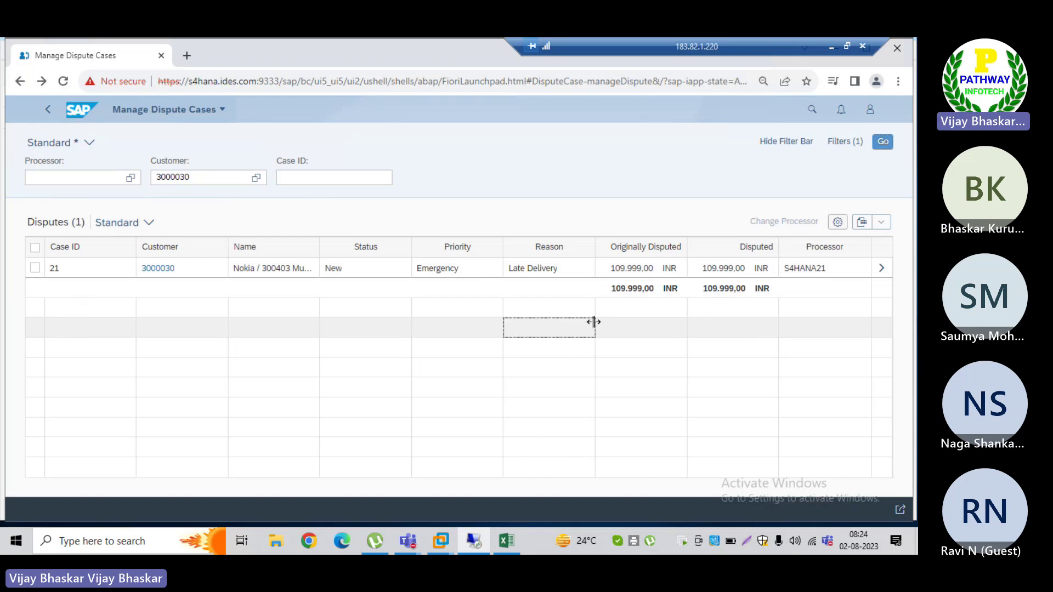
drag(592, 322, 594, 322)
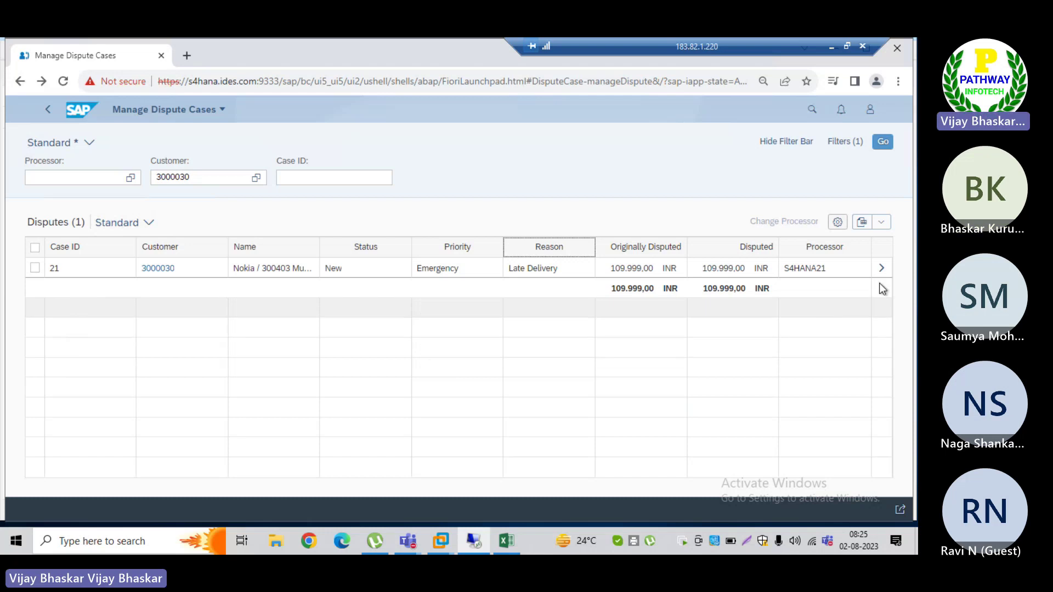
Step: Set the Nokia dispute case status to Being Processed and save the changes
click(880, 269)
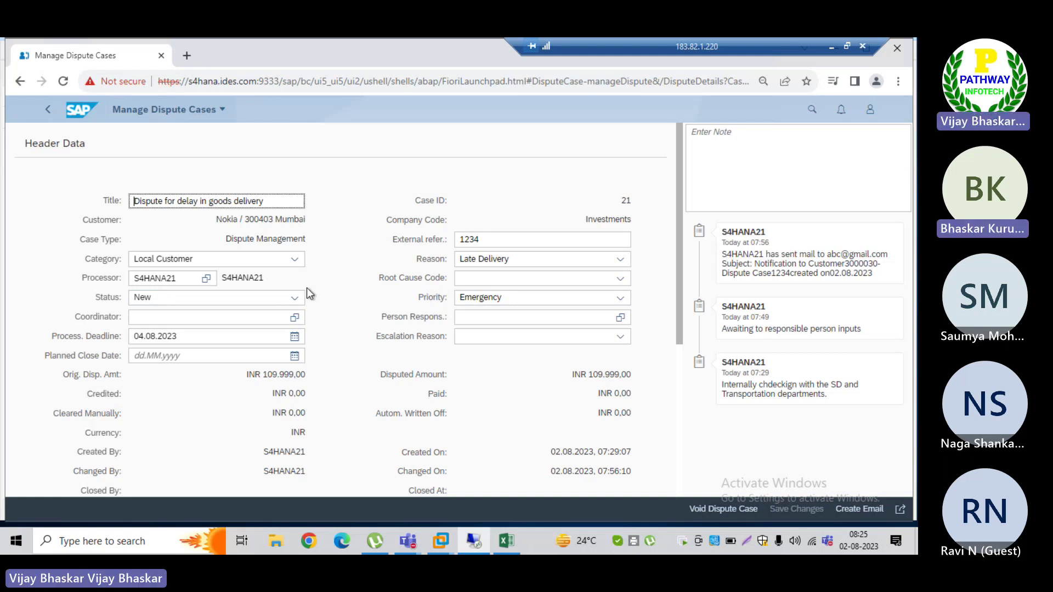
click(295, 298)
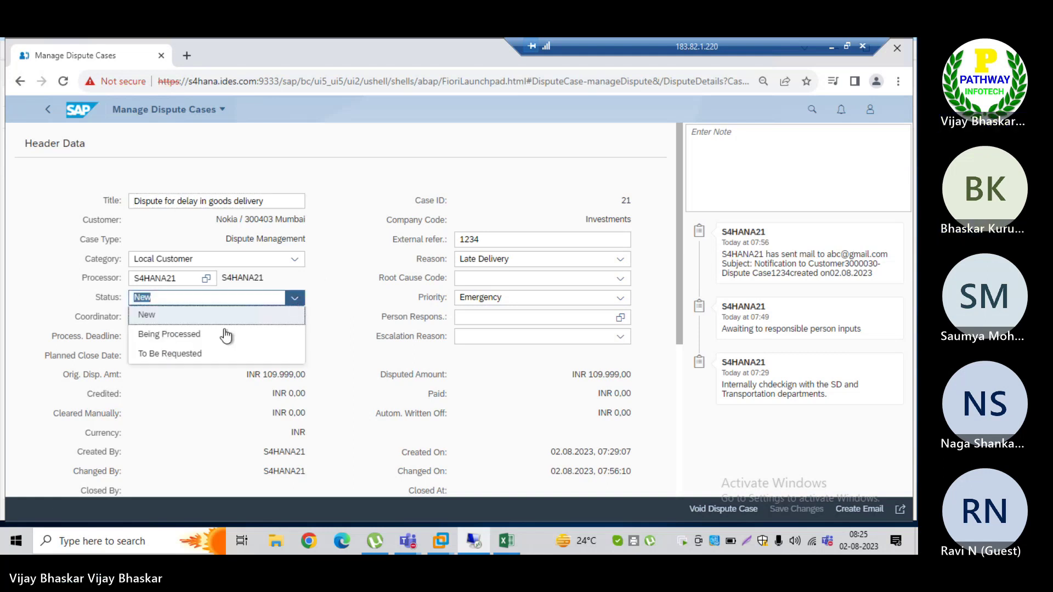
click(180, 338)
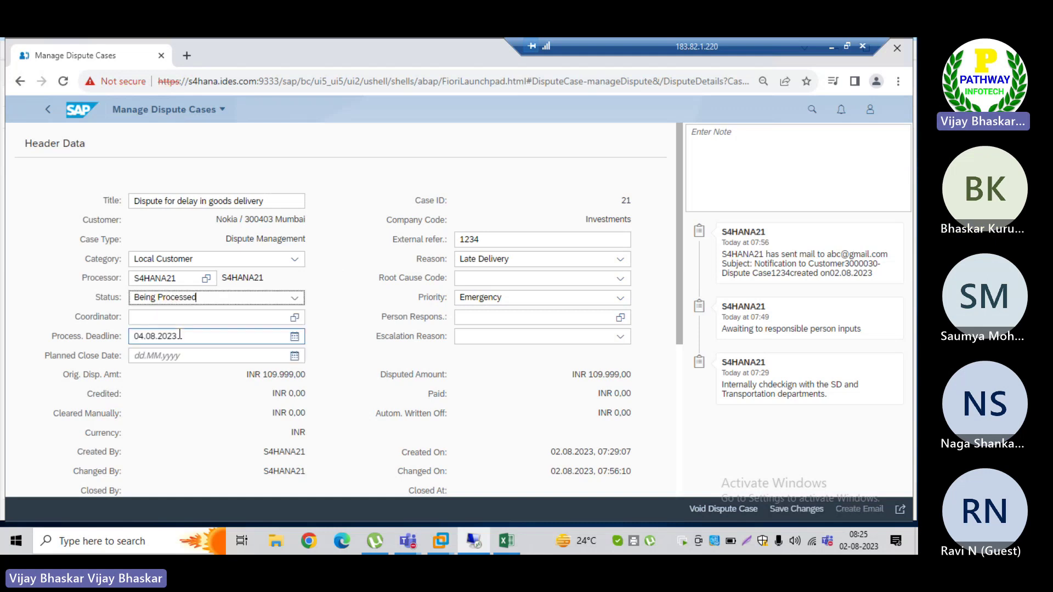
click(795, 511)
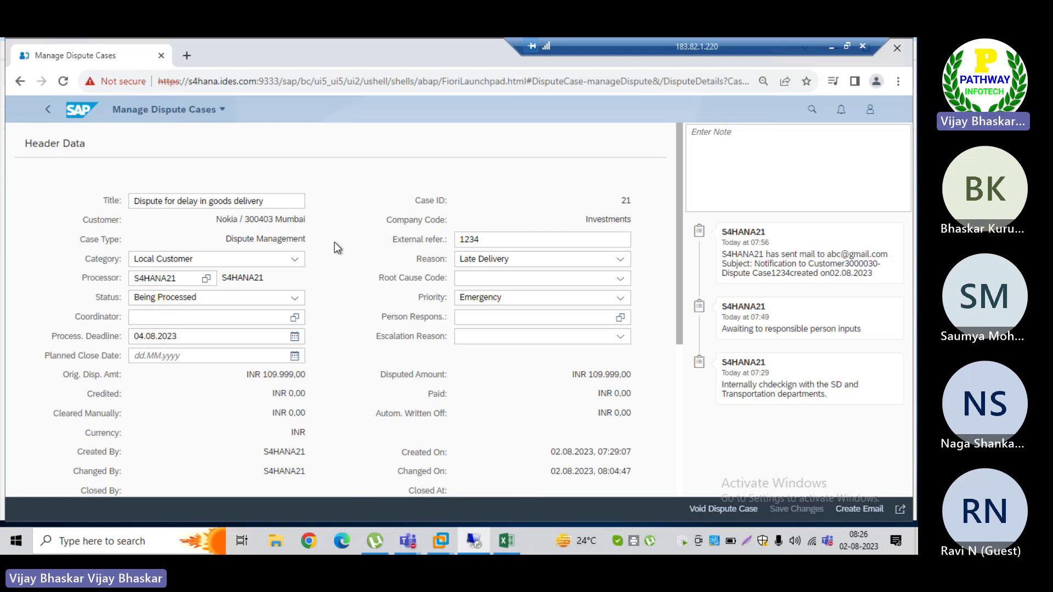
key(alt+Tab)
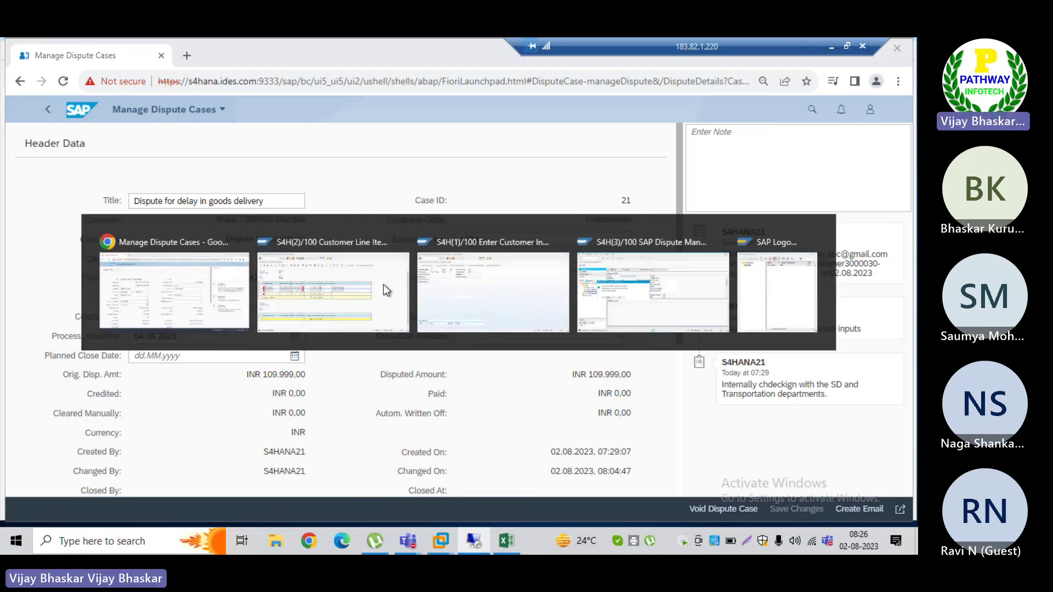
key(alt+Tab)
key(alt+Tab)
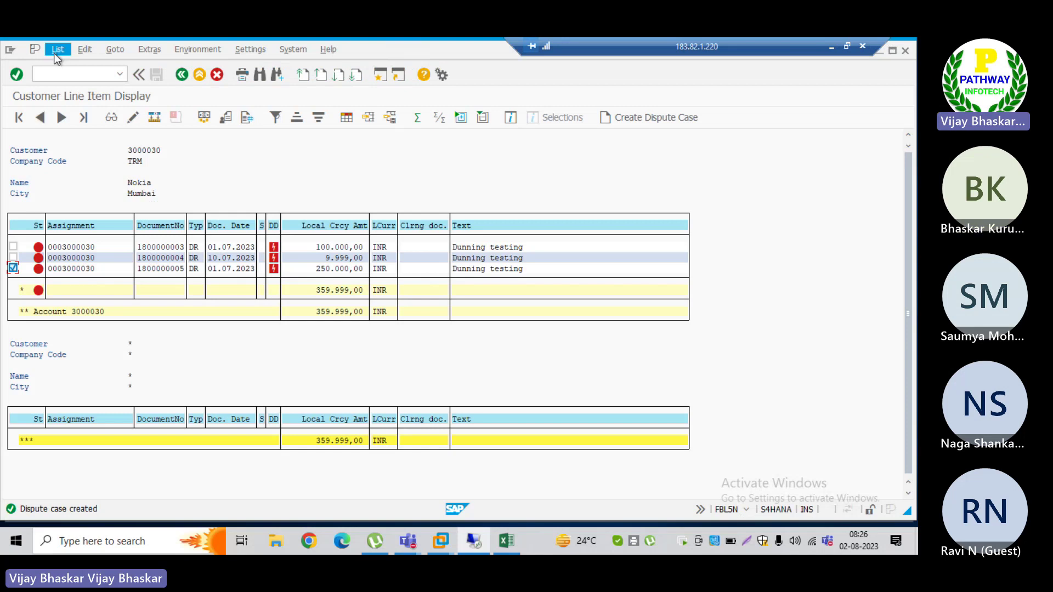
Step: Refresh the FBL5N line item list, then switch to the F-22 session and enter /nf-28
click(57, 51)
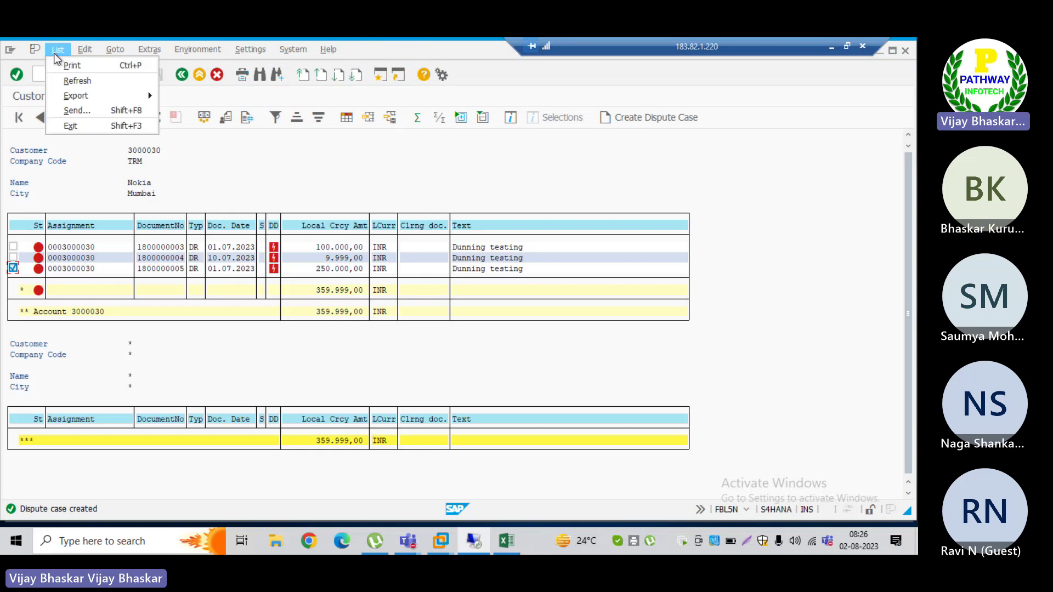
click(66, 81)
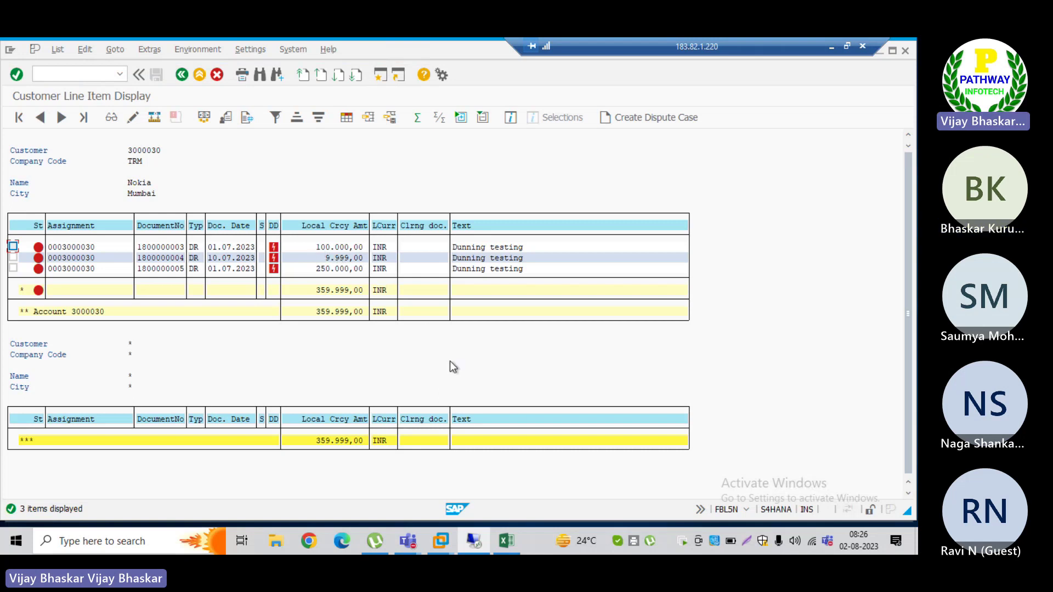
key(alt+Tab)
key(alt+Tab)
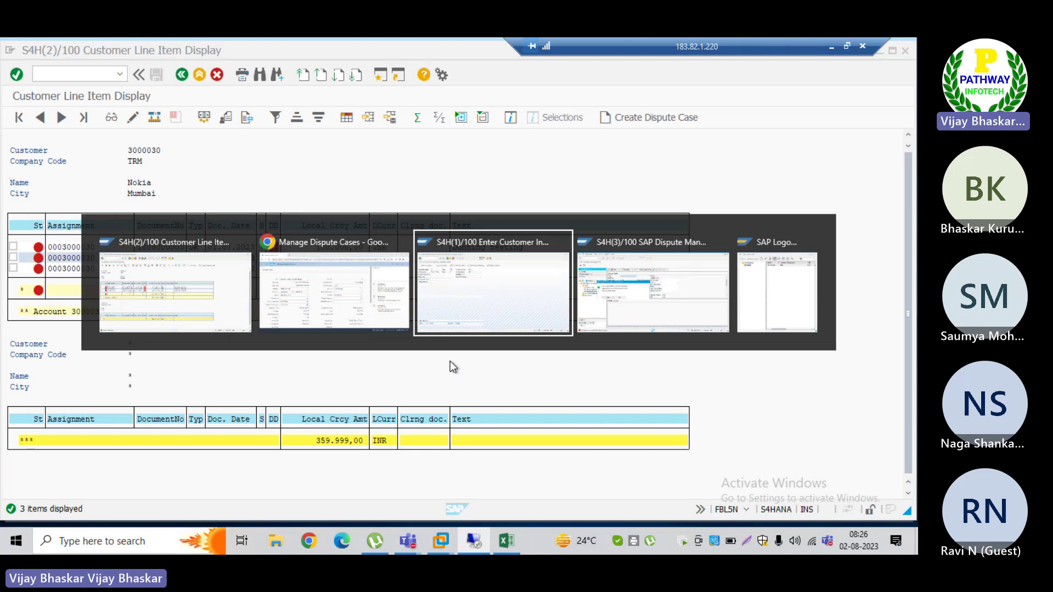
click(96, 73)
text(/nf-)
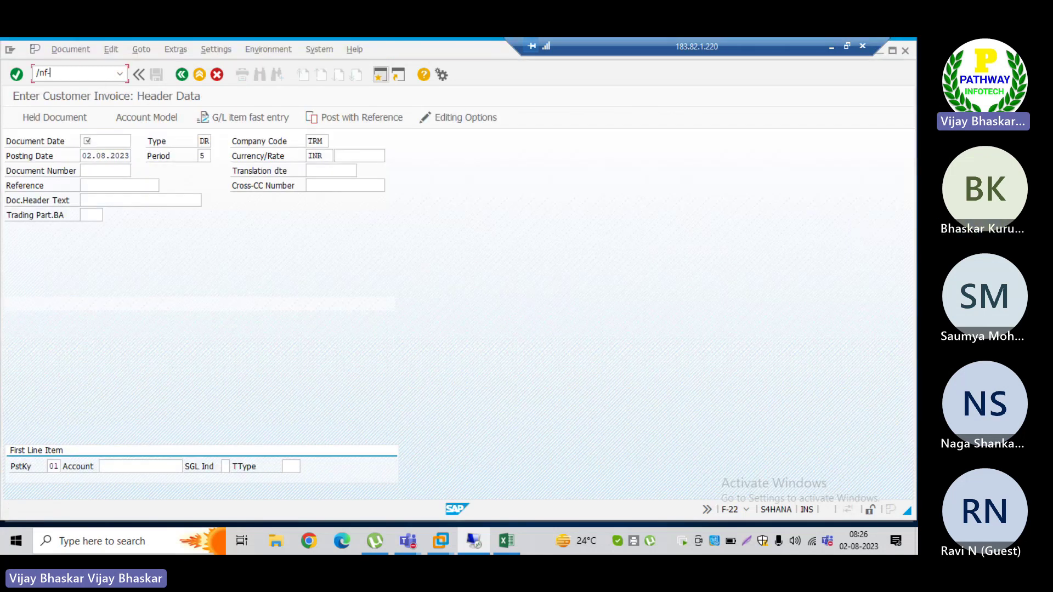
text(28)
Step: Enter an F-28 incoming payment dated 29.07.2023, amount 1, text Testing, for Nokia's customer account
key(Return)
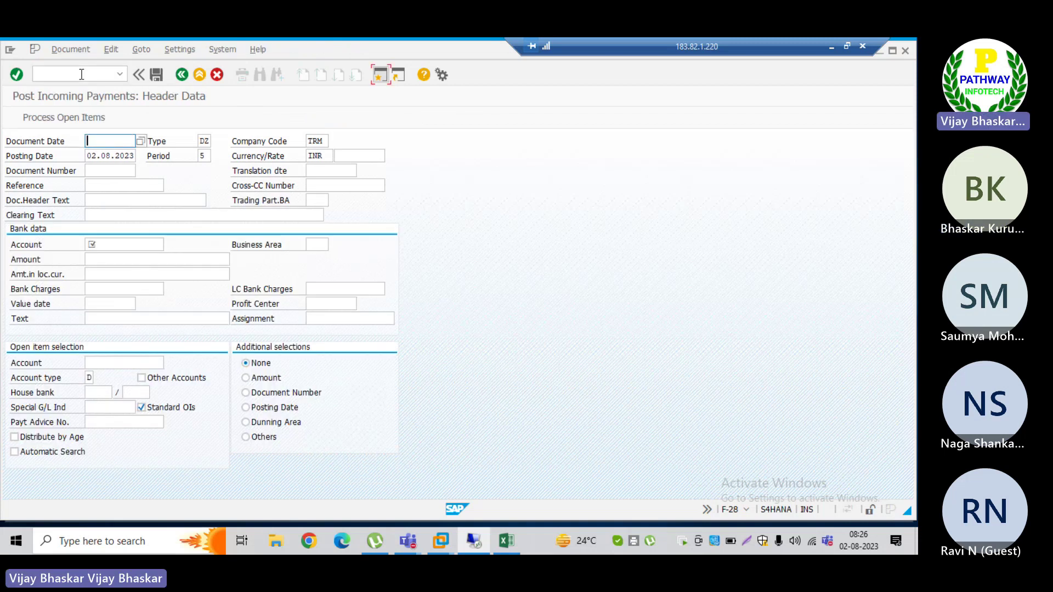
text(29.07.2023)
key(Tab)
key(Tab)
key(Tab)
key(Tab)
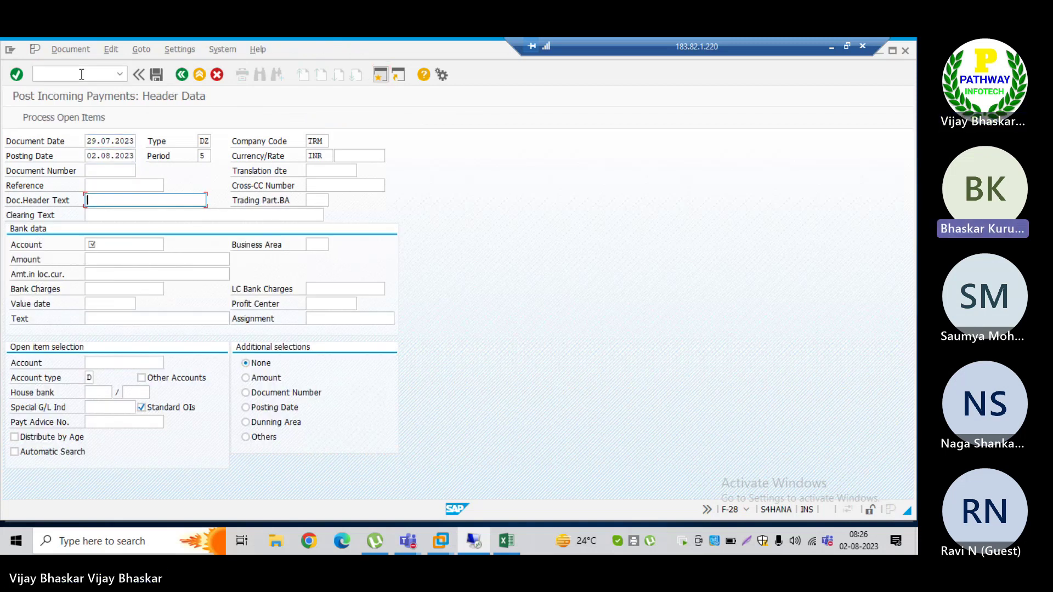
key(Tab)
key(Tab)
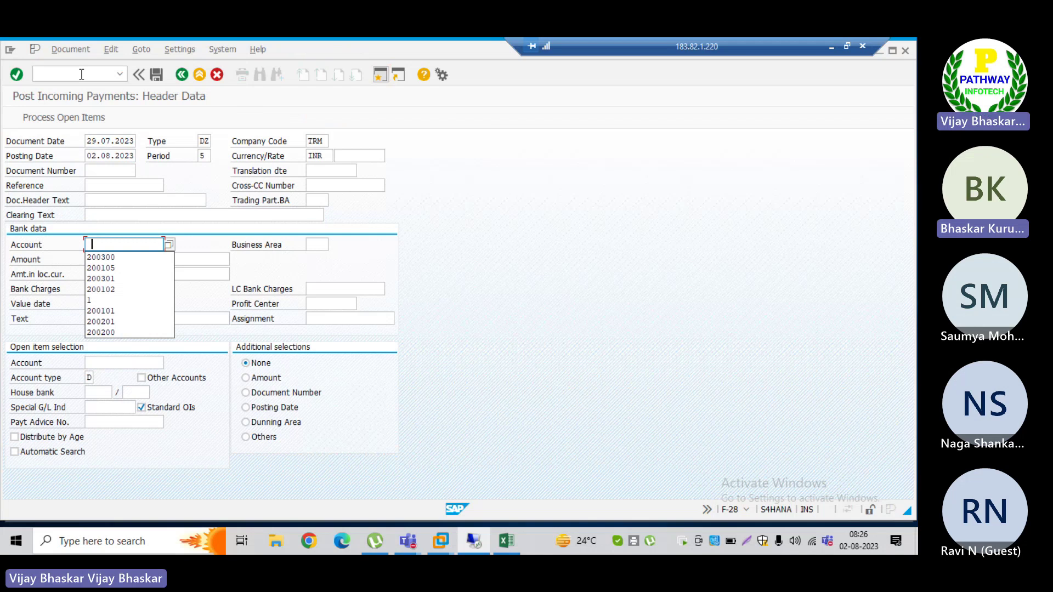
key(Down)
key(Return)
key(Tab)
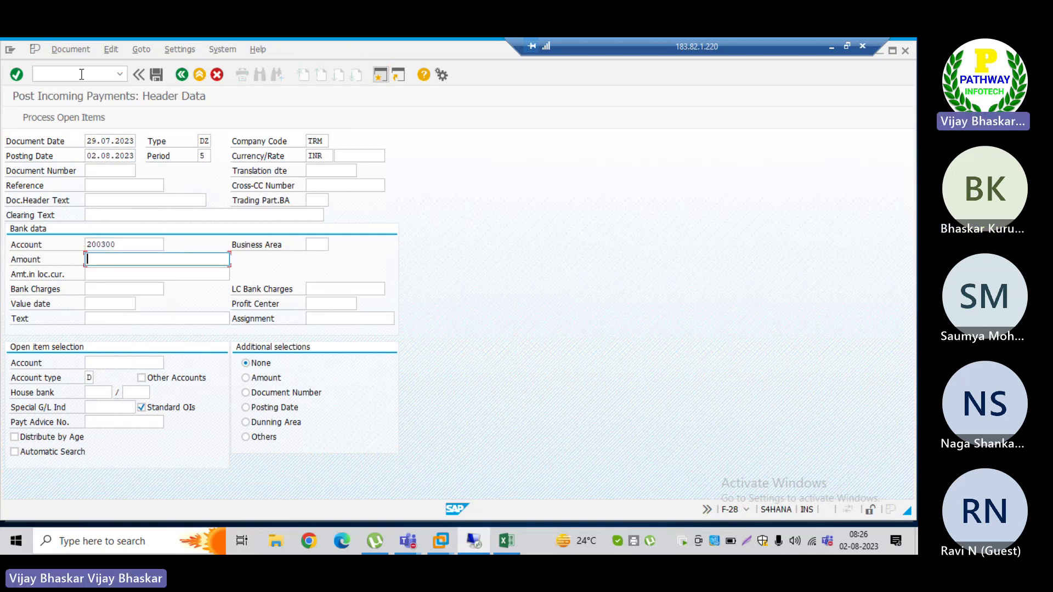
text(1)
key(Tab)
key(Tab)
key(Tab)
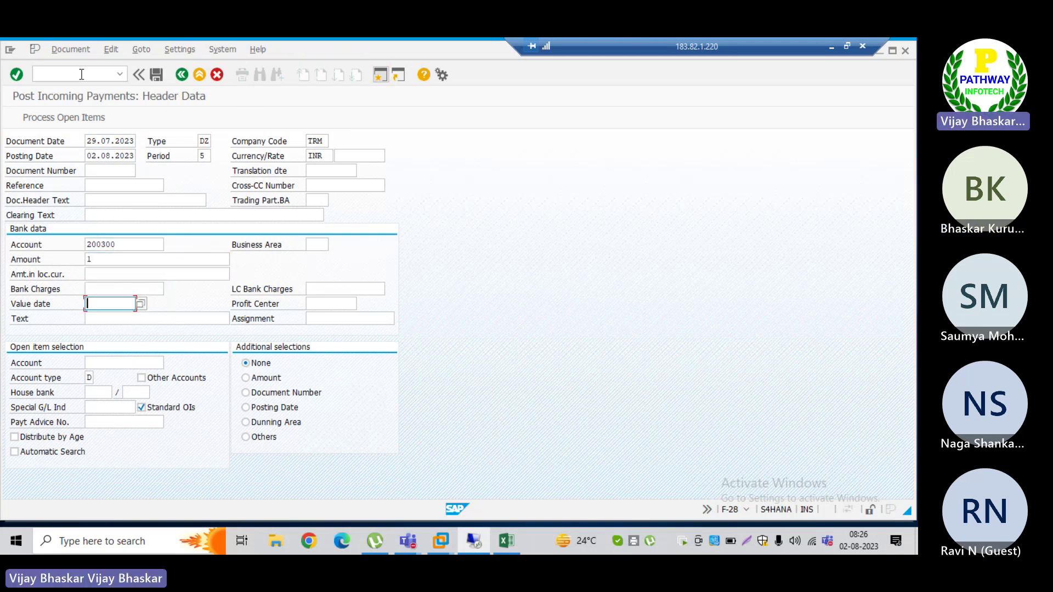
key(Tab)
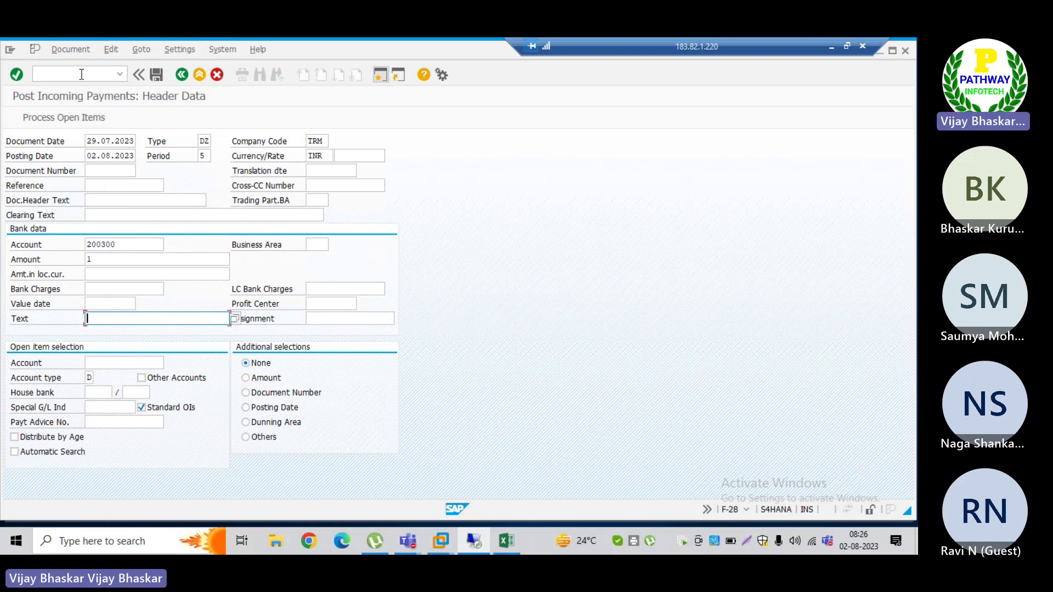
text(Testing)
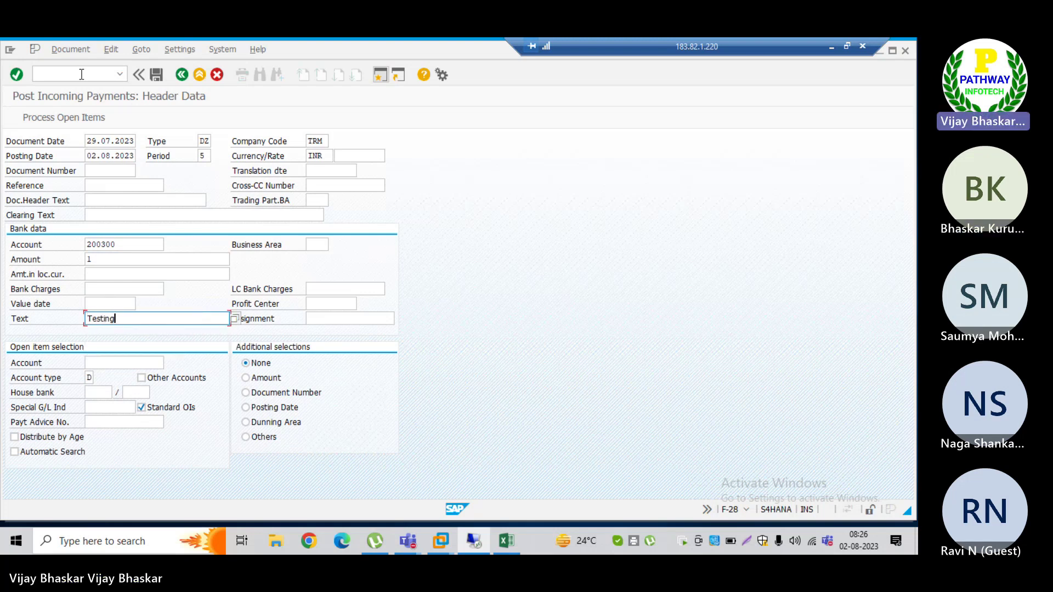
key(Tab)
key(Tab)
text(3000030)
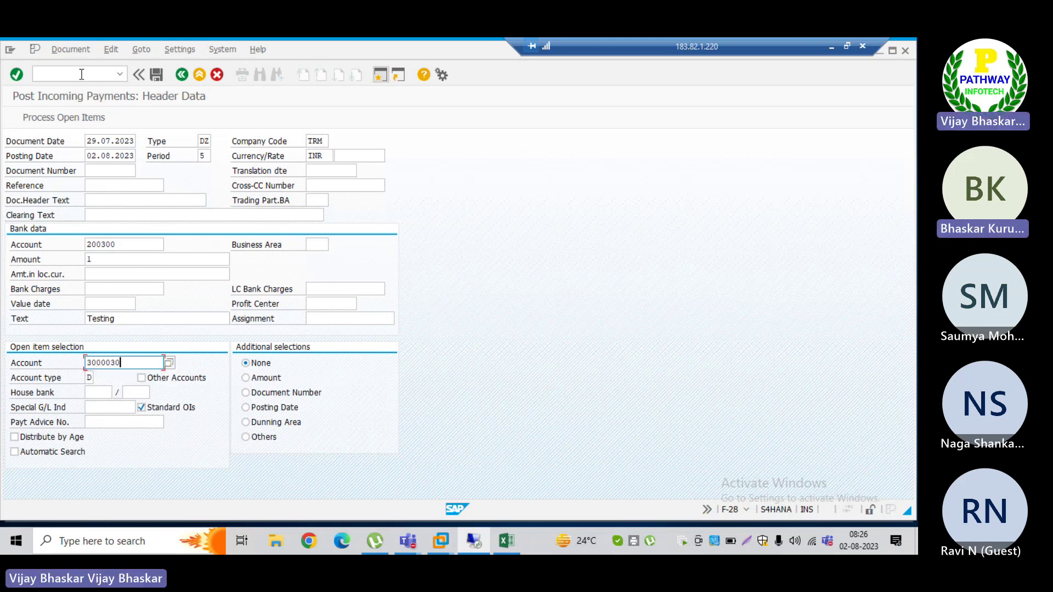
key(Return)
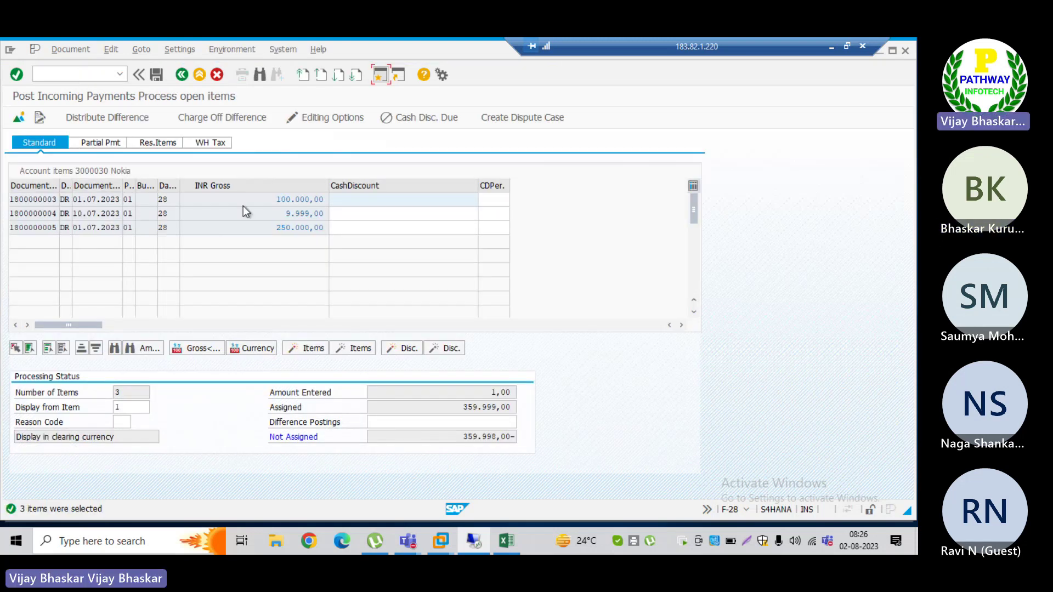
Step: Deactivate the 250.000,00 item, leaving 109.999,00 assigned
double_click(283, 228)
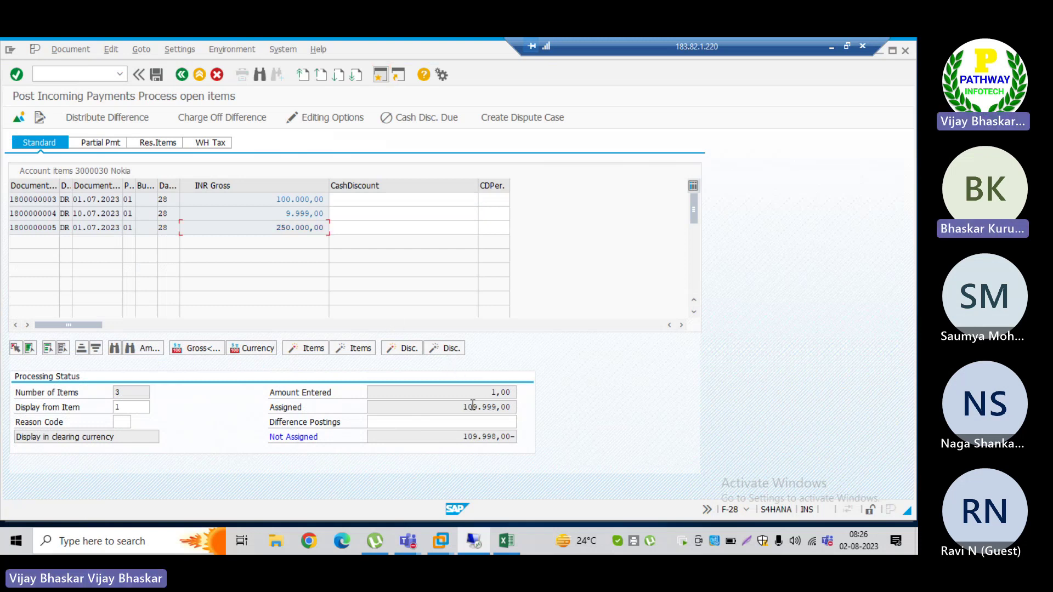
drag(480, 406, 511, 406)
click(334, 262)
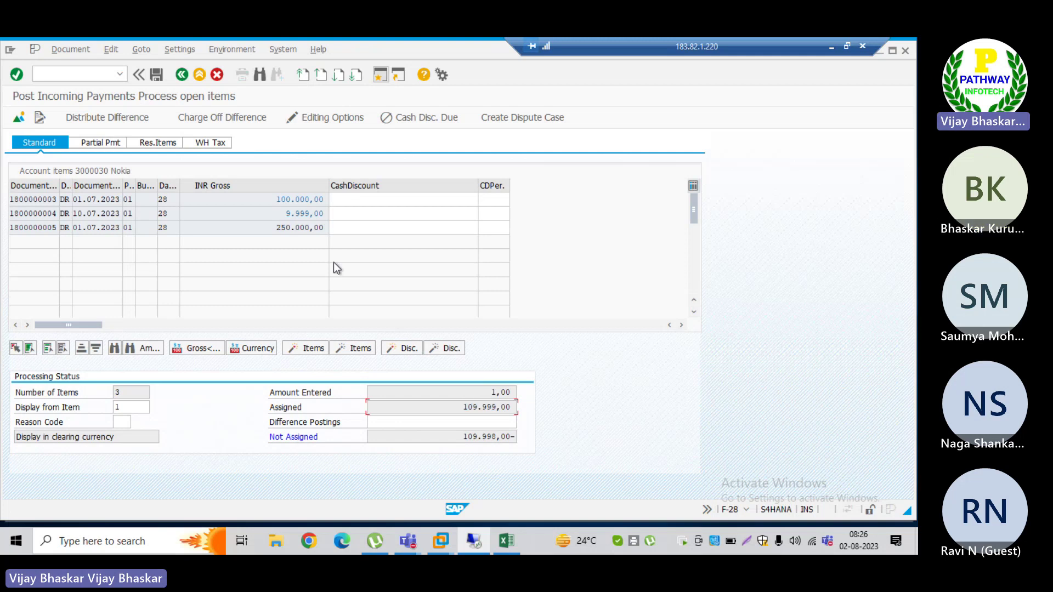
Step: Change the bank line amount to 109.999,00
click(213, 116)
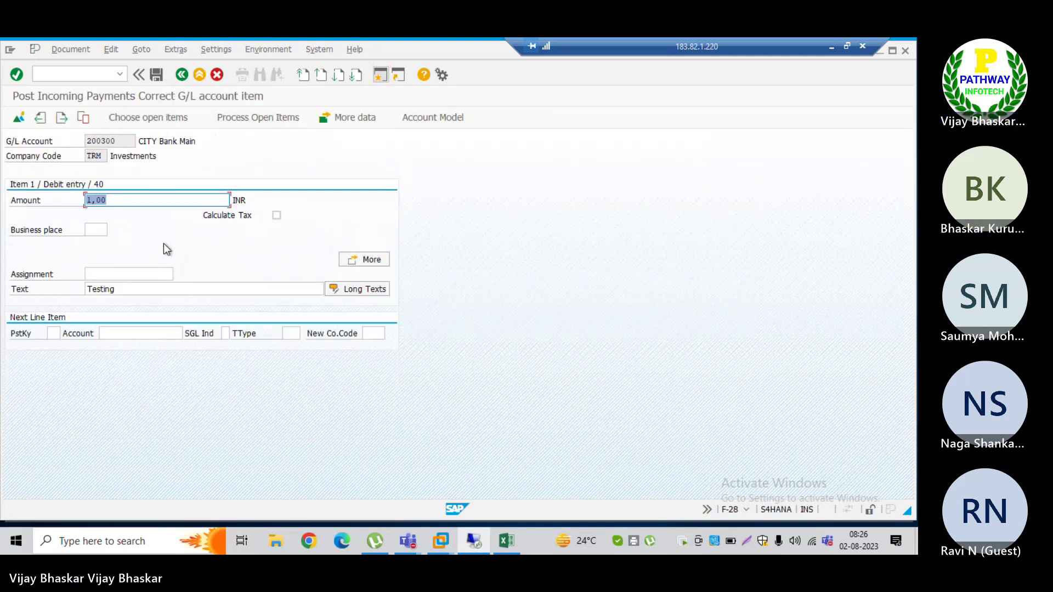
text(109.999,)
key(BackSpace)
key(BackSpace)
key(BackSpace)
key(BackSpace)
key(BackSpace)
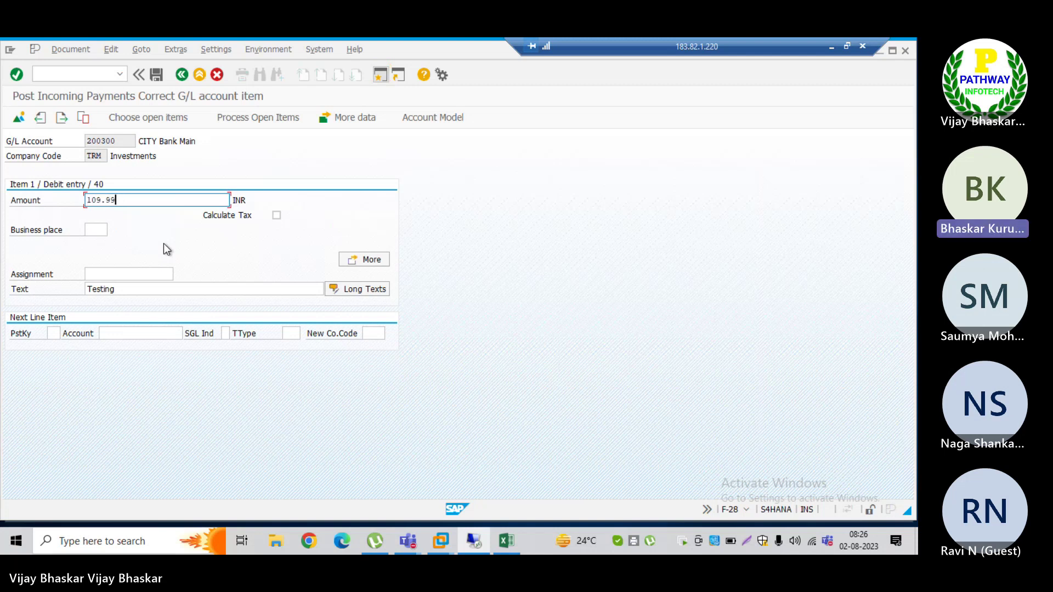
text(999)
key(Return)
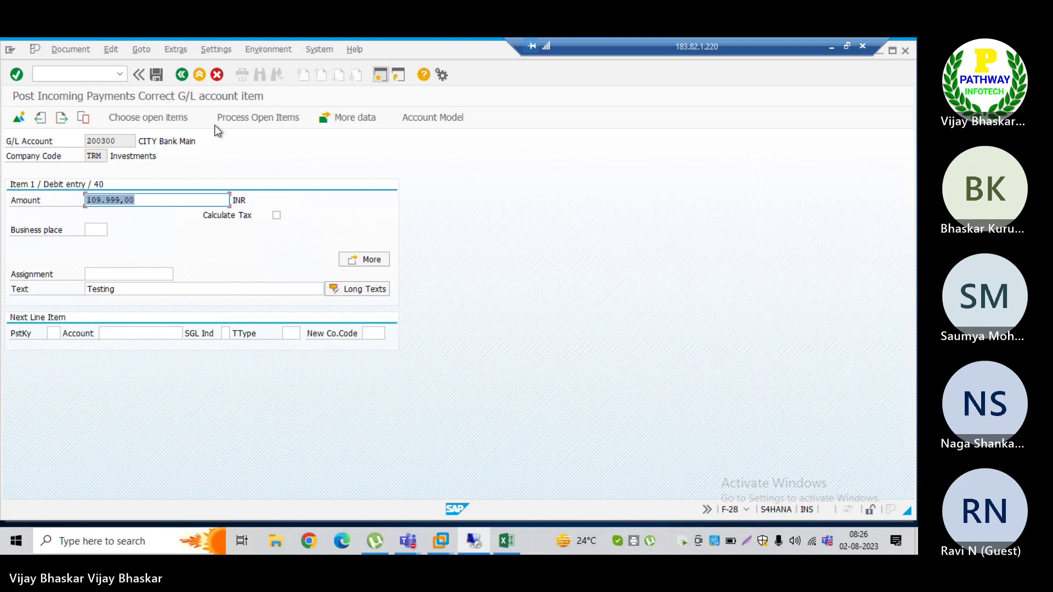
click(262, 116)
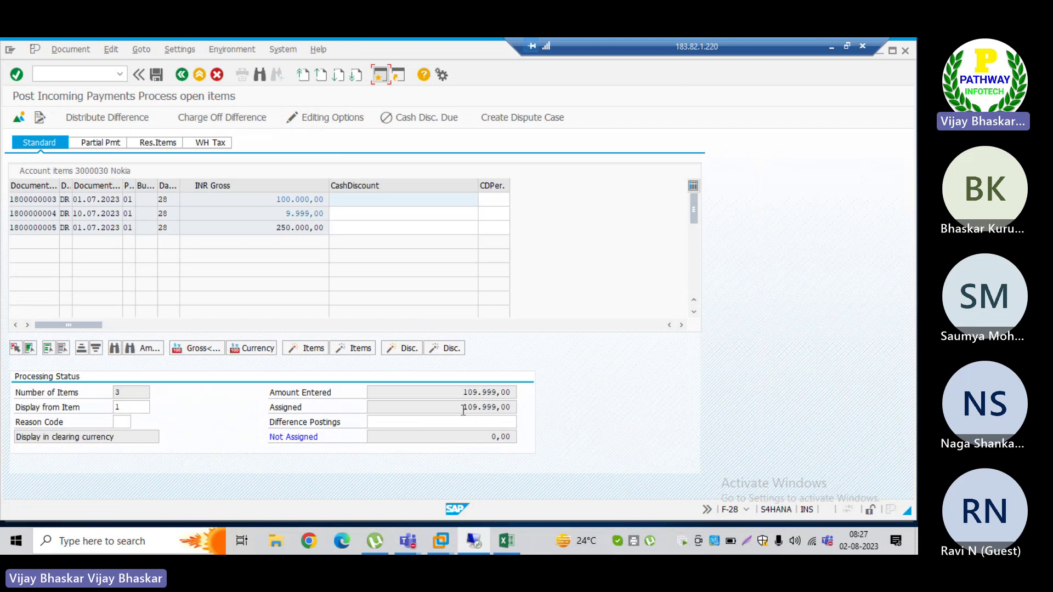
click(69, 50)
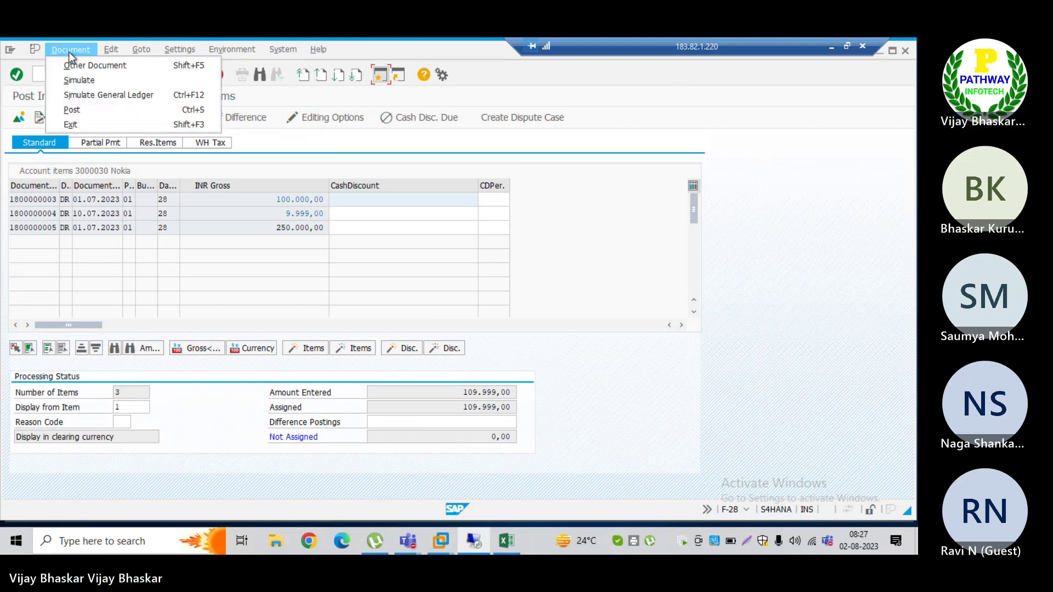
click(74, 80)
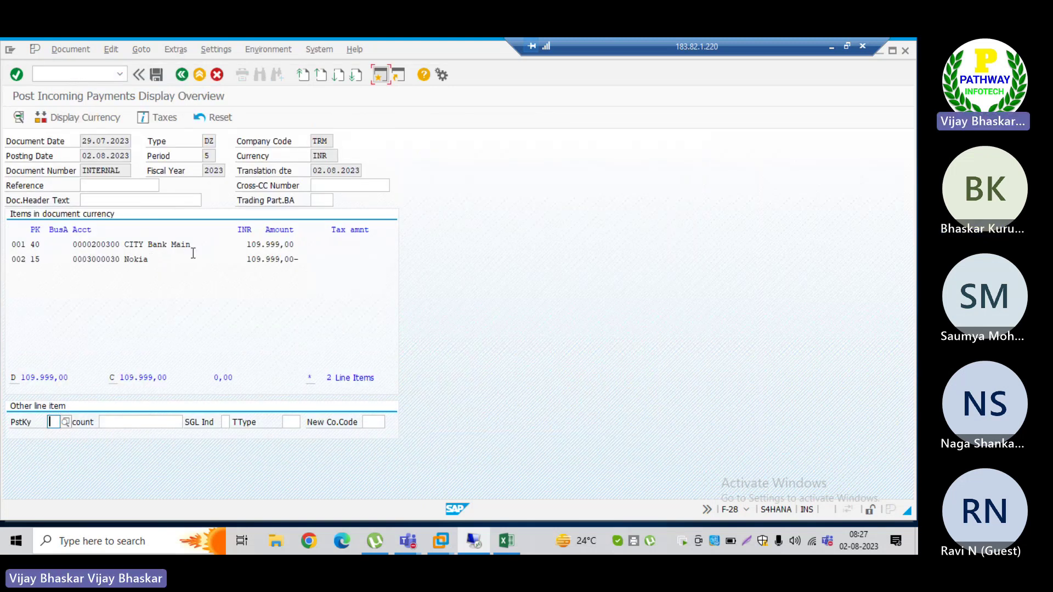
drag(200, 245, 112, 263)
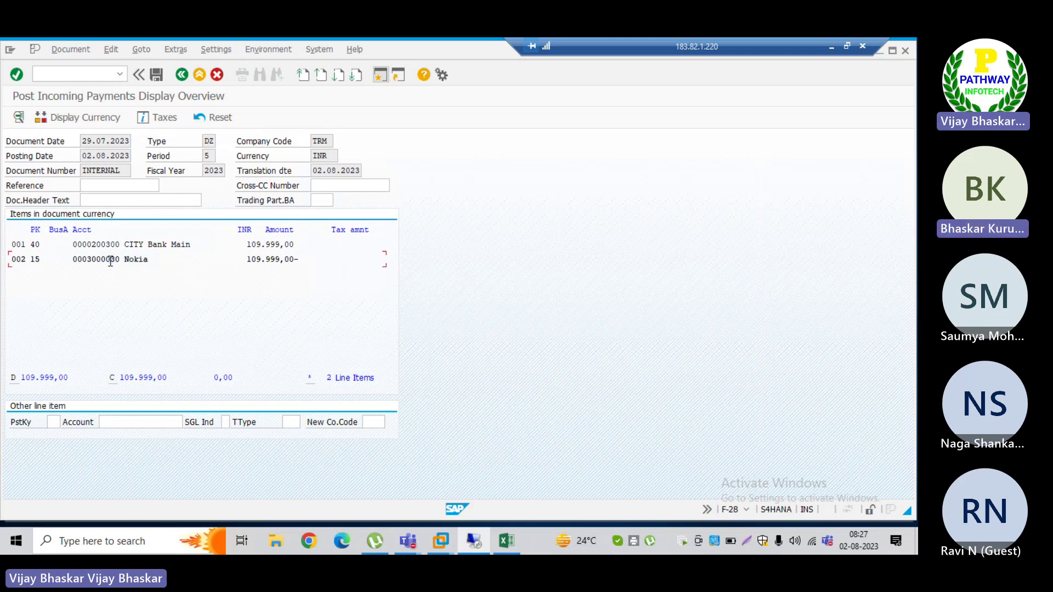
click(156, 76)
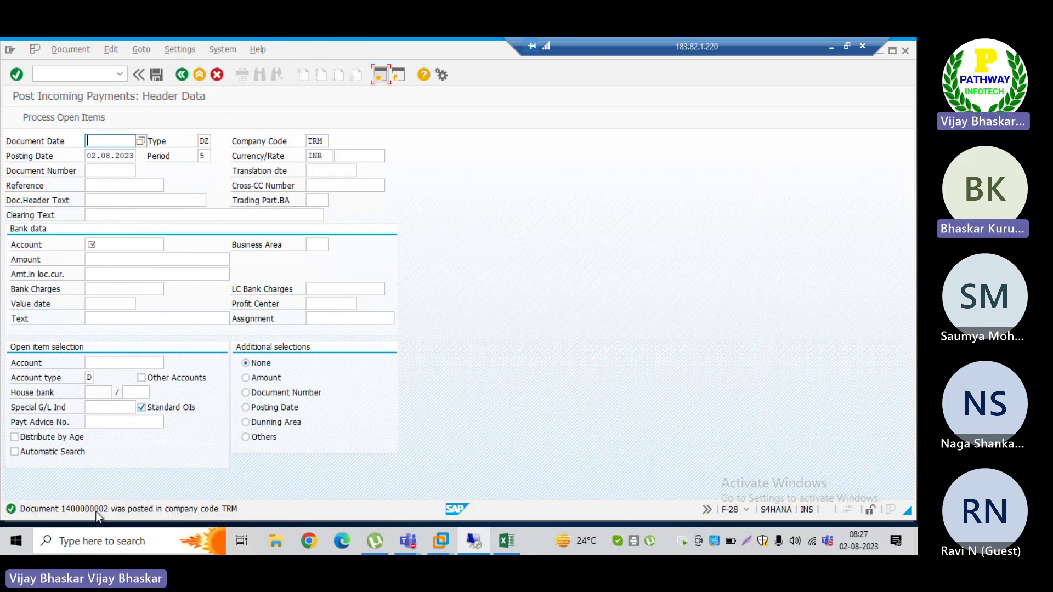
key(alt+Tab)
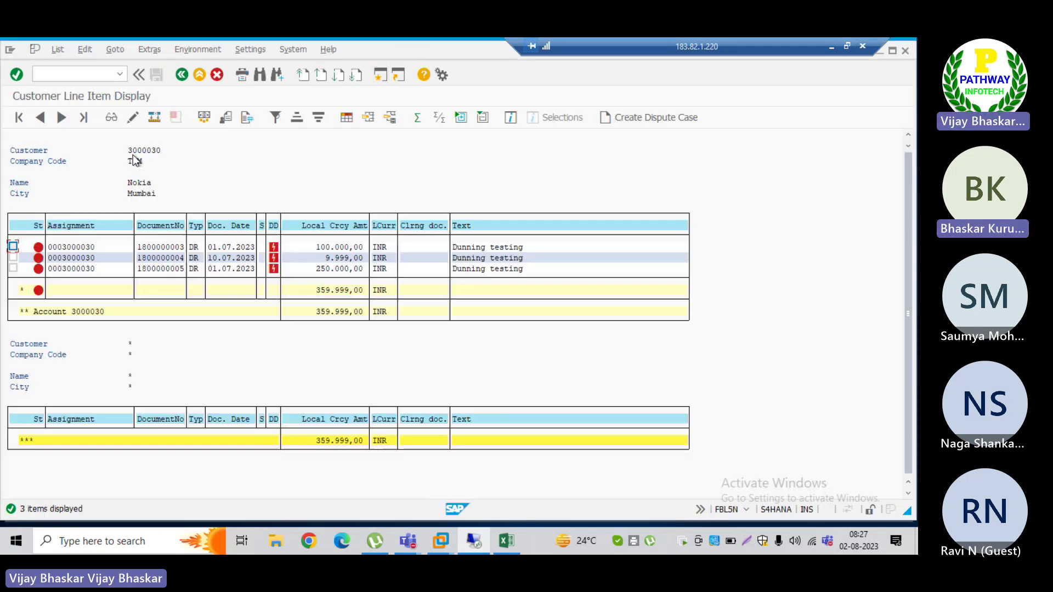
click(57, 50)
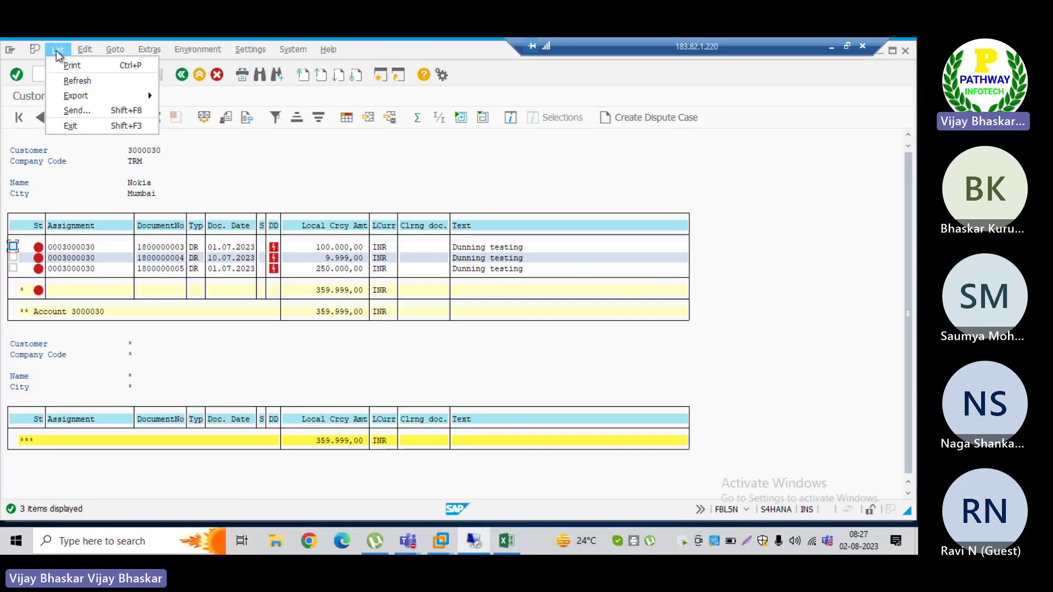
click(66, 82)
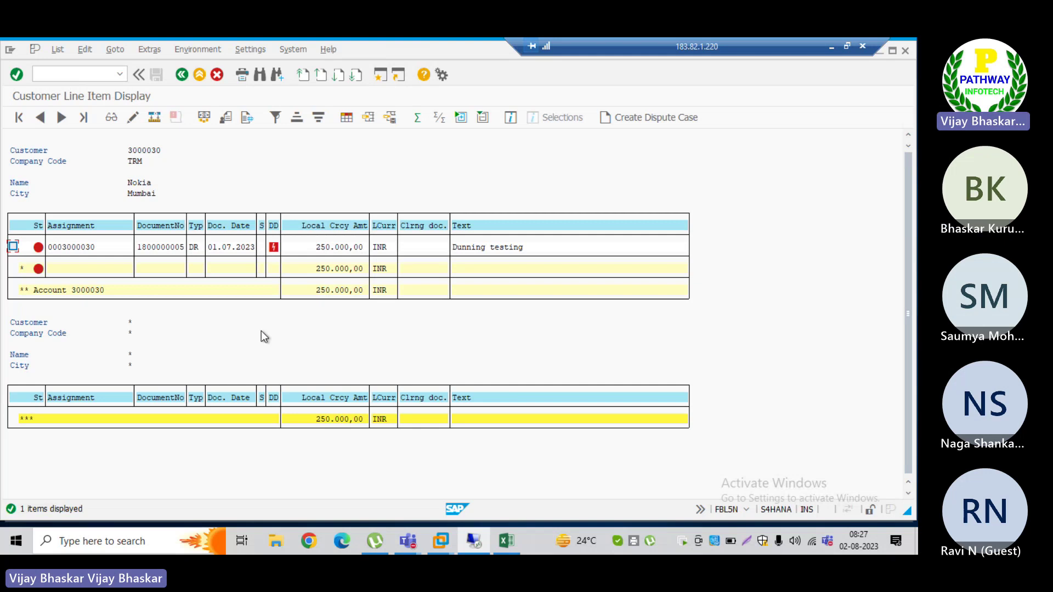
key(alt+Tab)
key(alt+Tab)
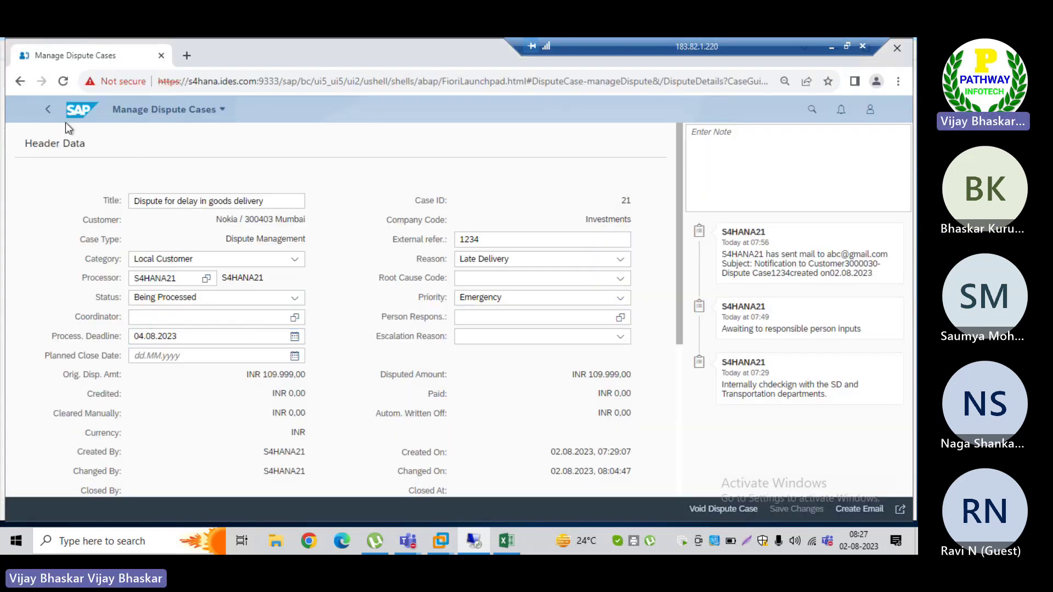
click(47, 110)
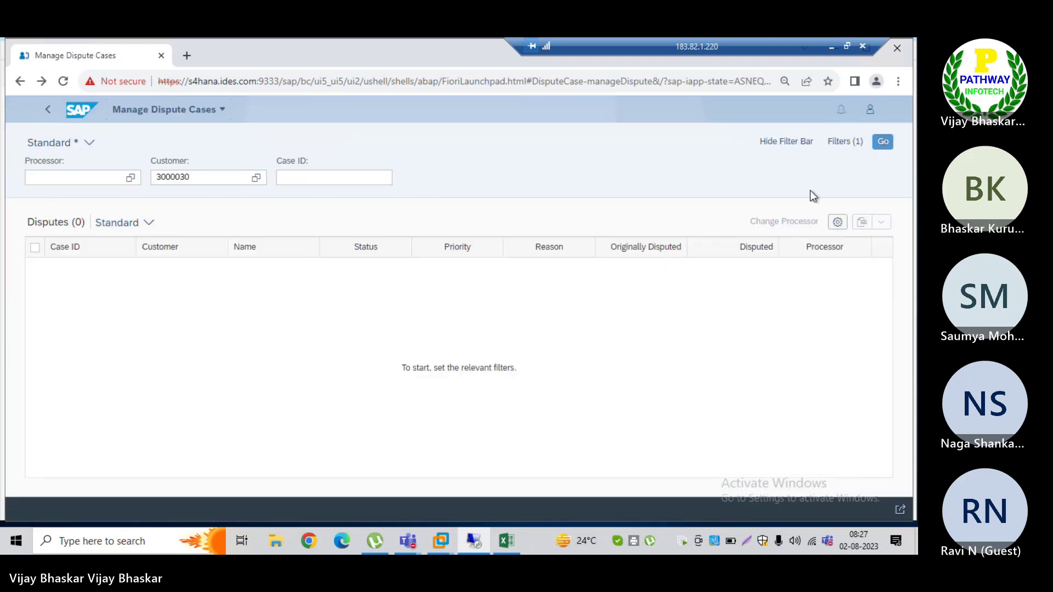
click(882, 144)
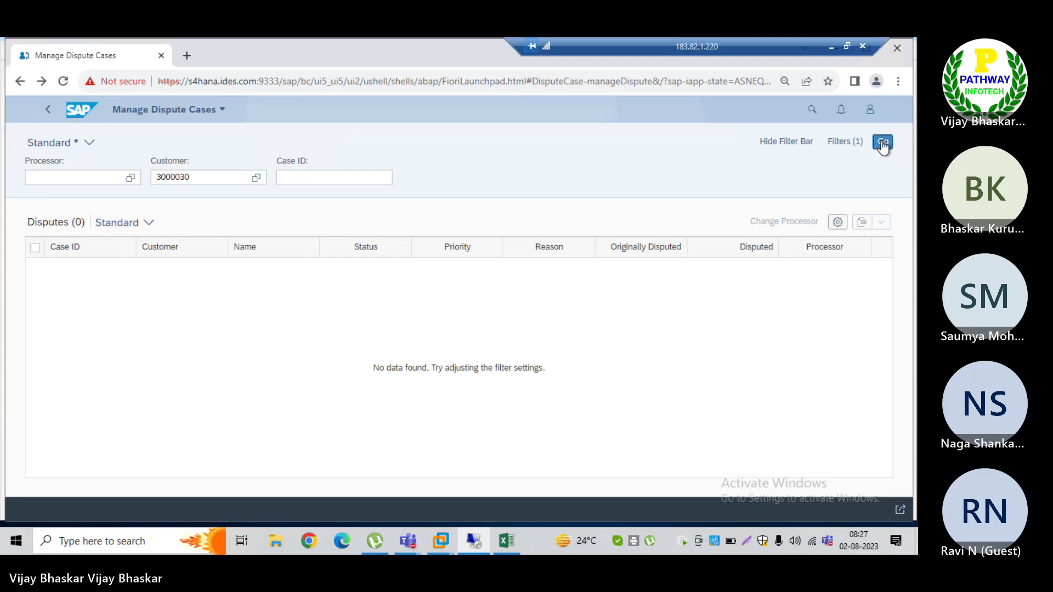
click(882, 144)
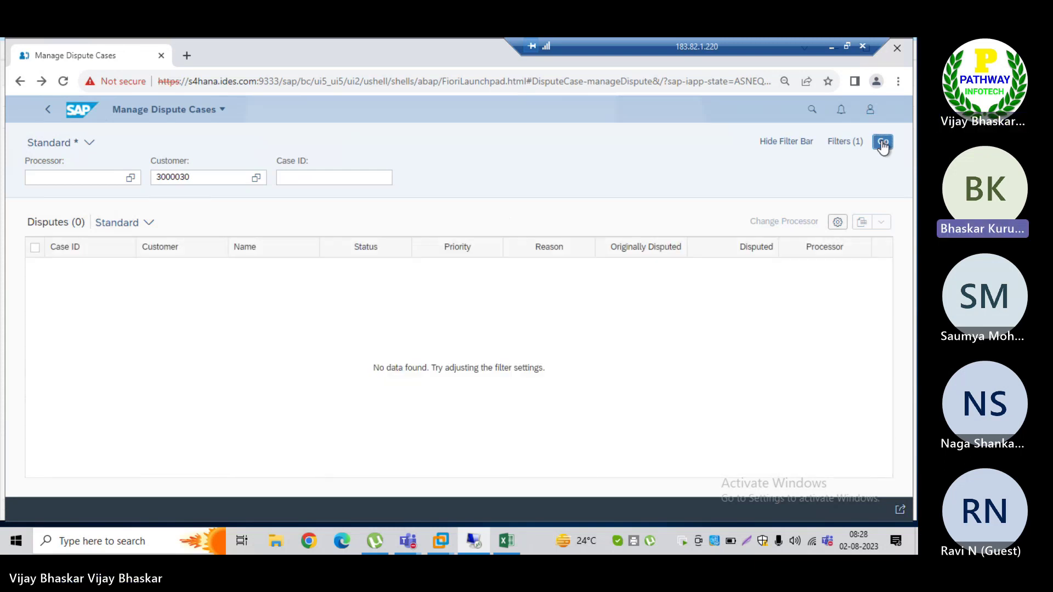
click(882, 144)
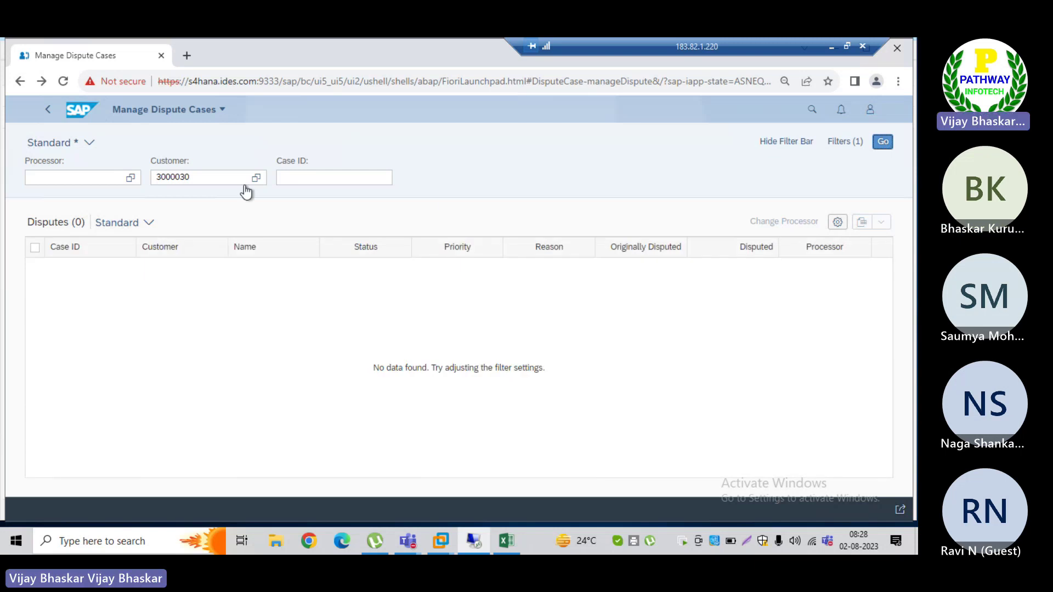
Step: Clear the Customer filter and rerun the dispute search, which finds no cases
click(190, 176)
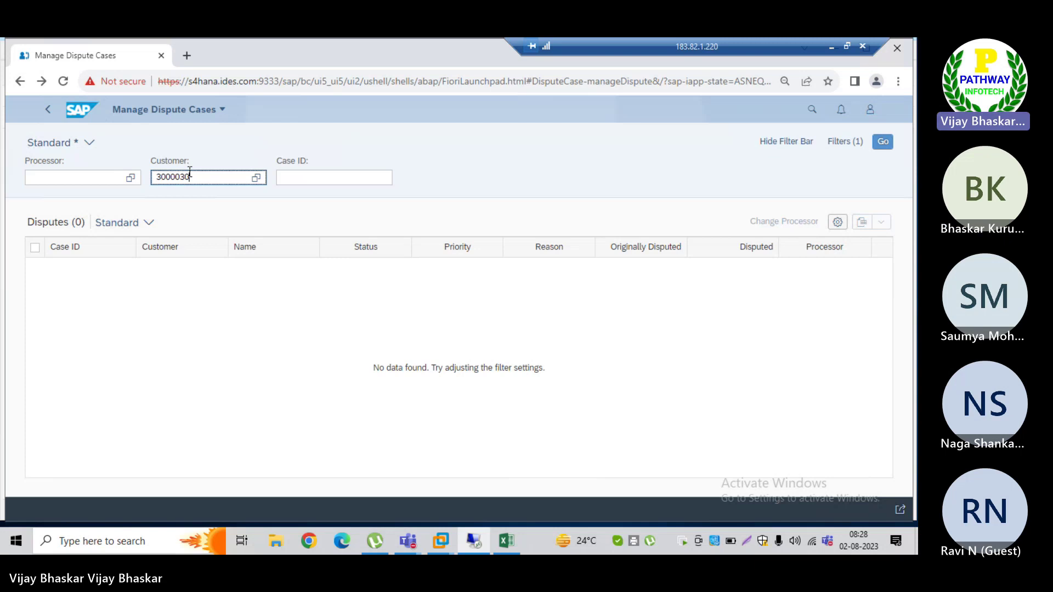
key(ctrl+a)
key(BackSpace)
click(881, 144)
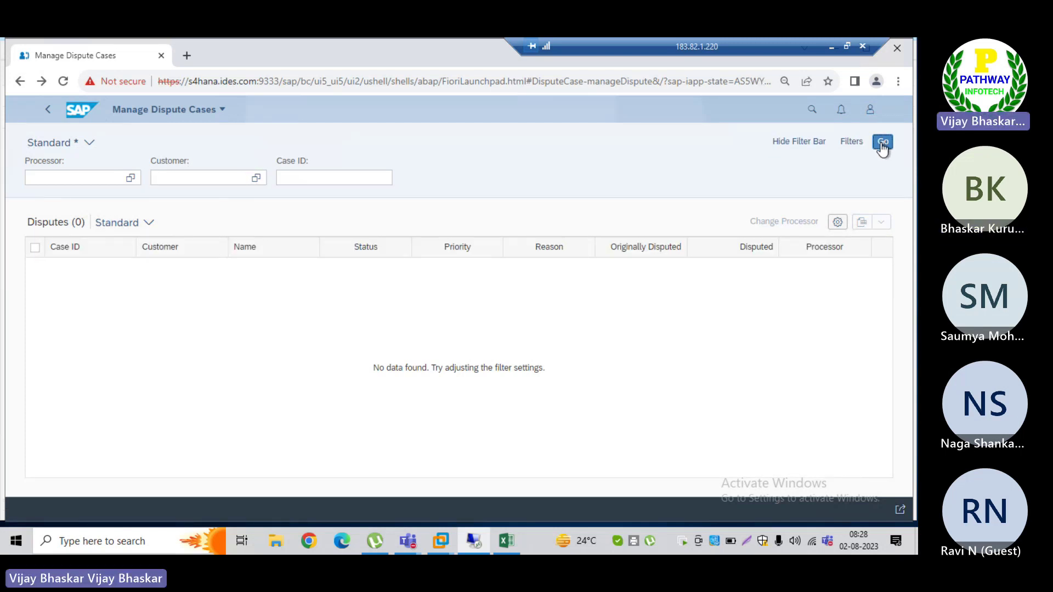
click(881, 143)
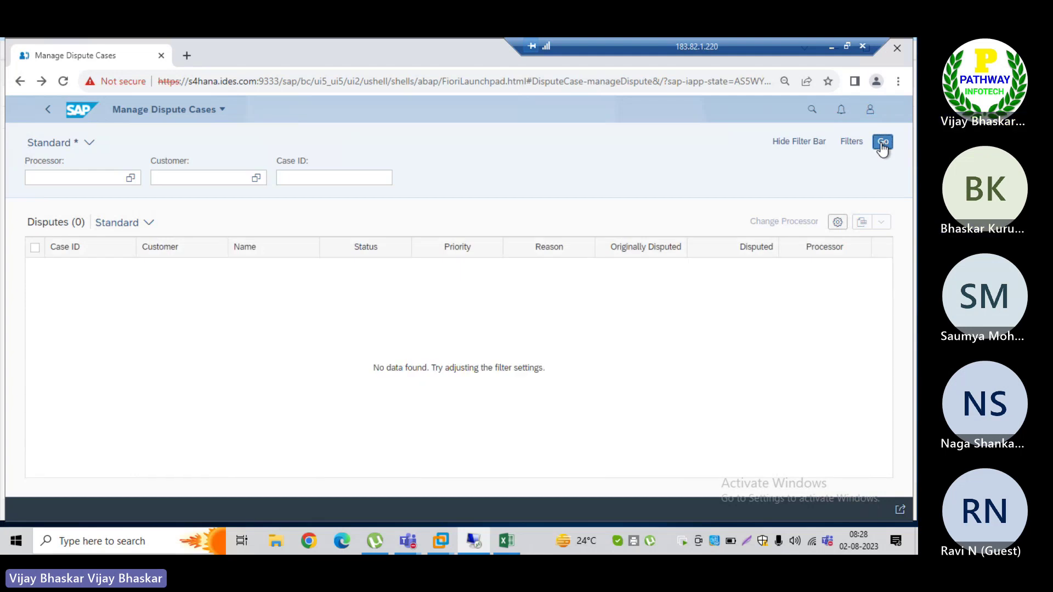
click(881, 144)
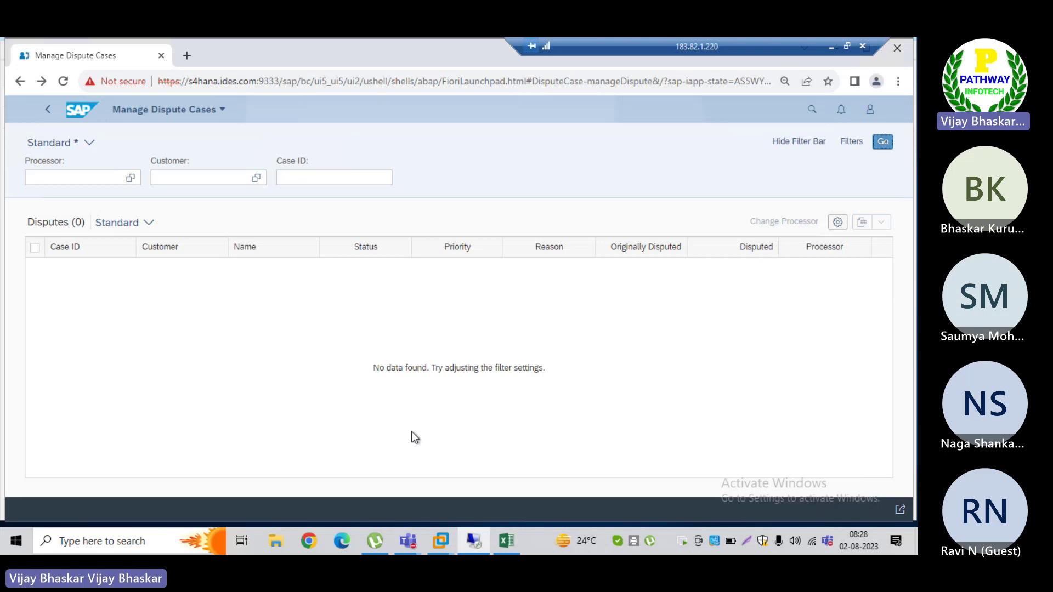
key(alt+Tab)
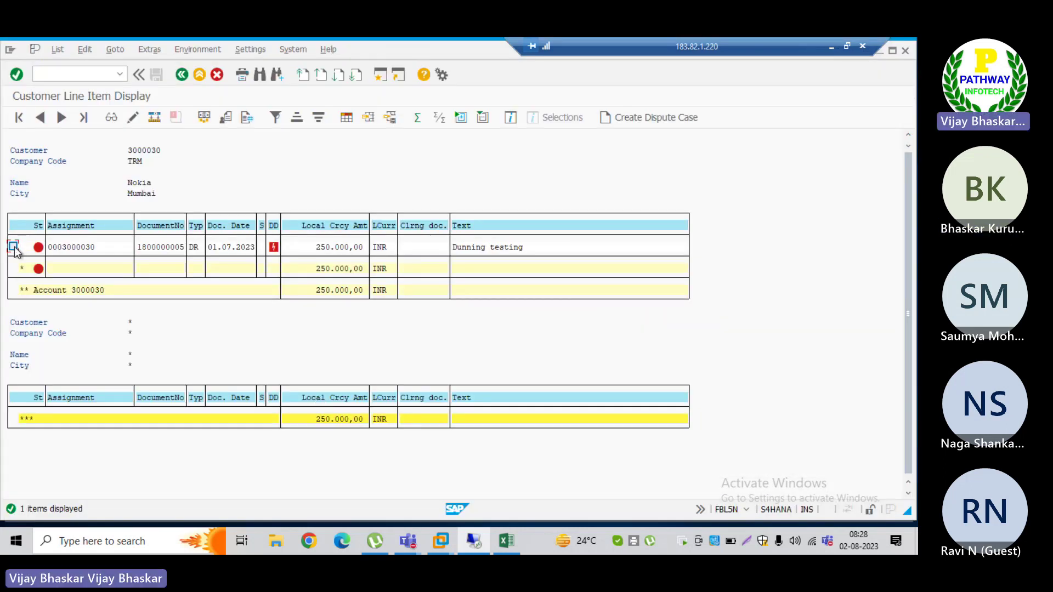
click(652, 119)
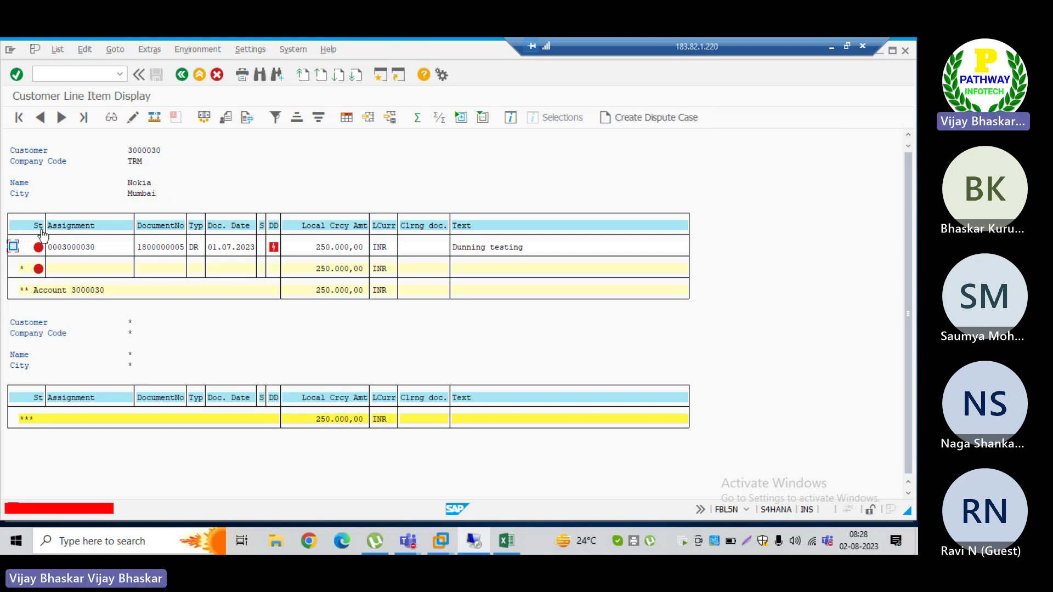
Step: Start a dispute case for the 250.000,00 INR item with reason 0006 and category MEDM
click(13, 246)
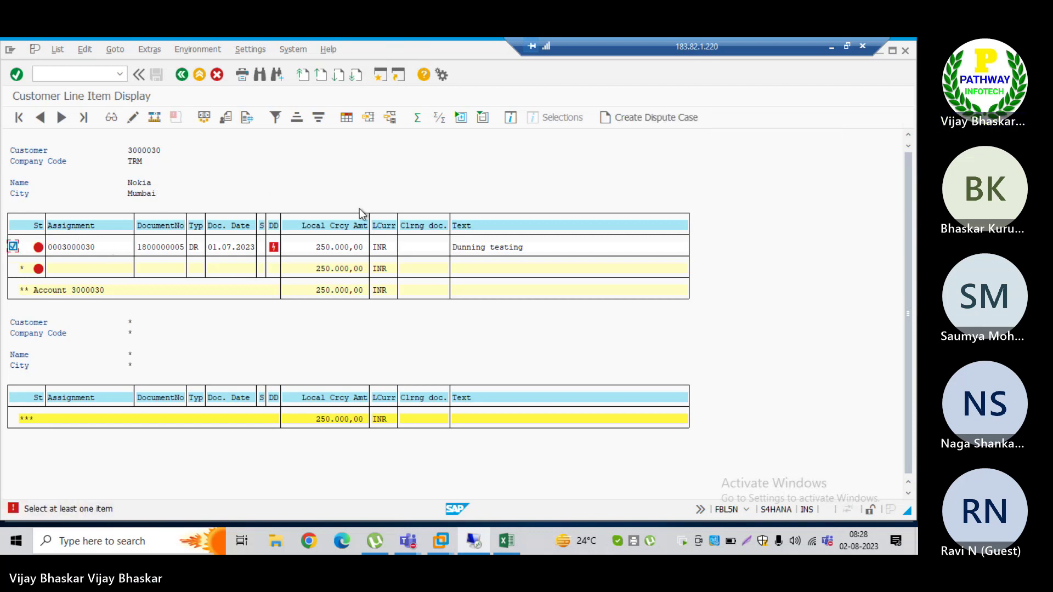
click(623, 112)
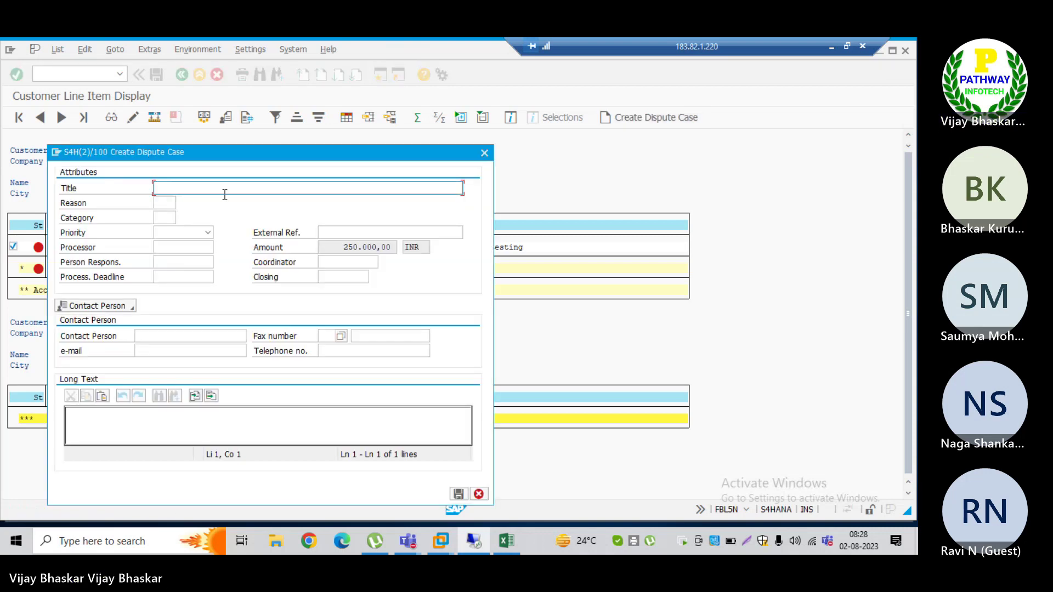
key(Tab)
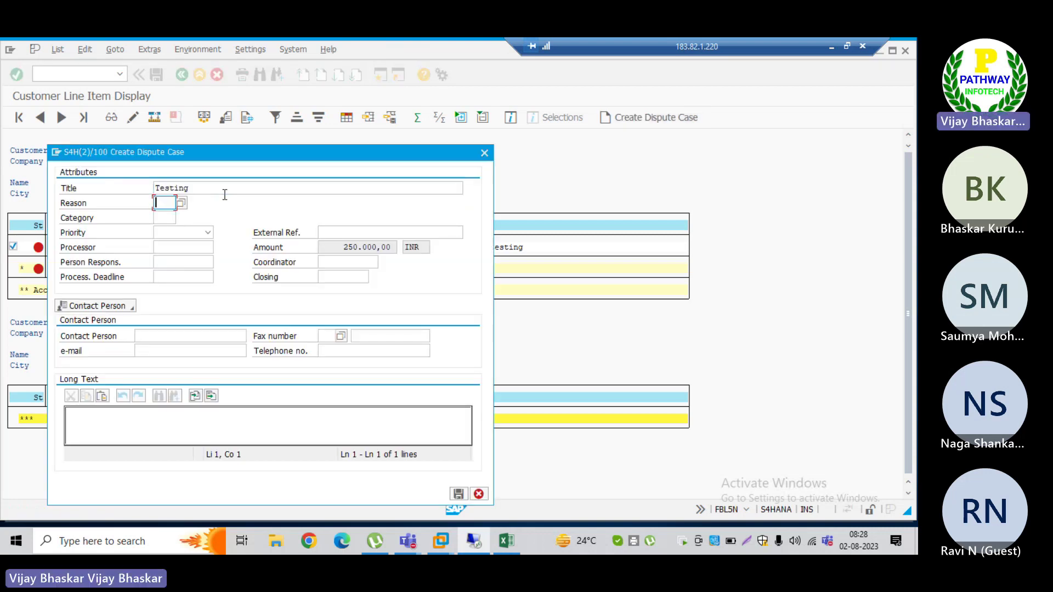
text(0006)
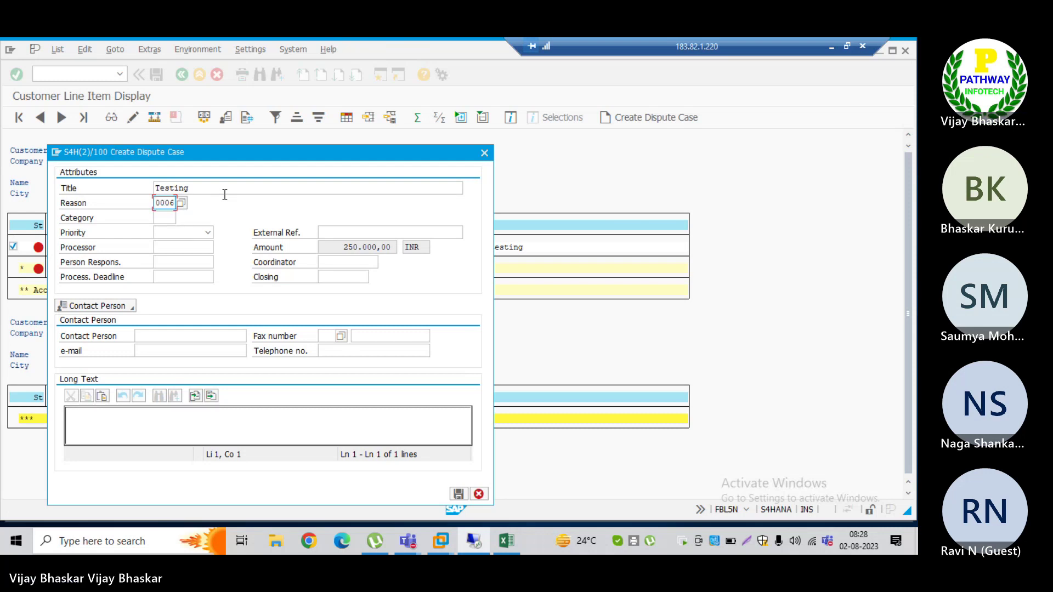
key(Tab)
key(Return)
key(Tab)
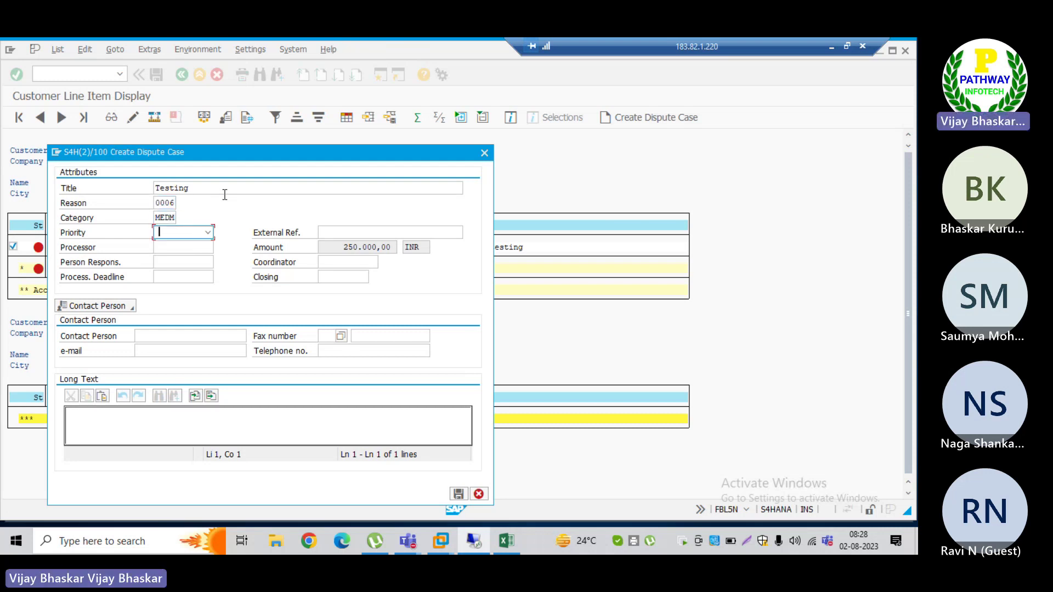
Step: Set priority 1 Low, processor s4hana21 and long text 'Testing', then save the dispute case
click(207, 233)
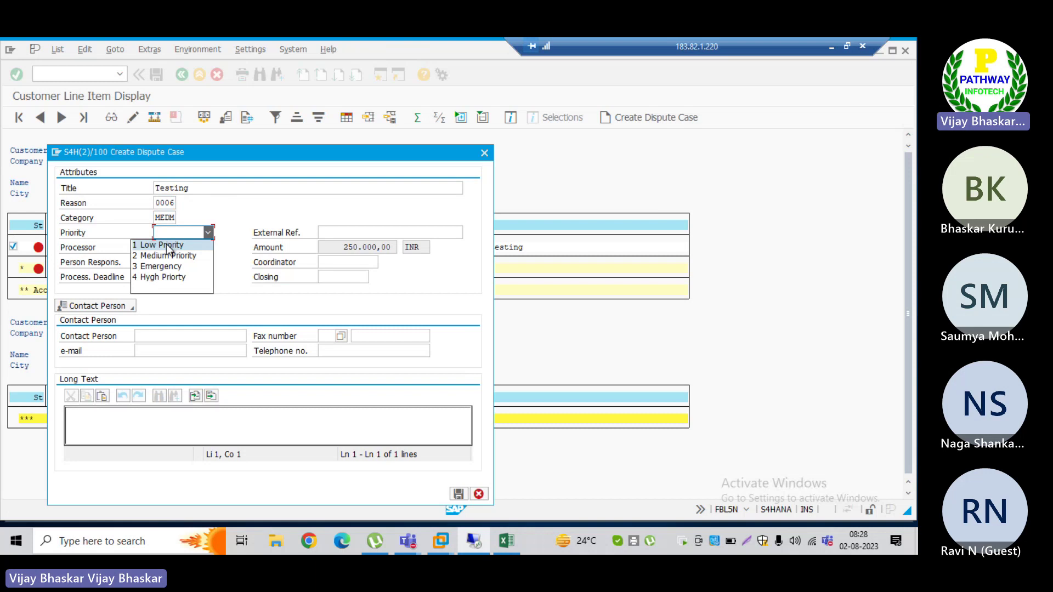
click(167, 245)
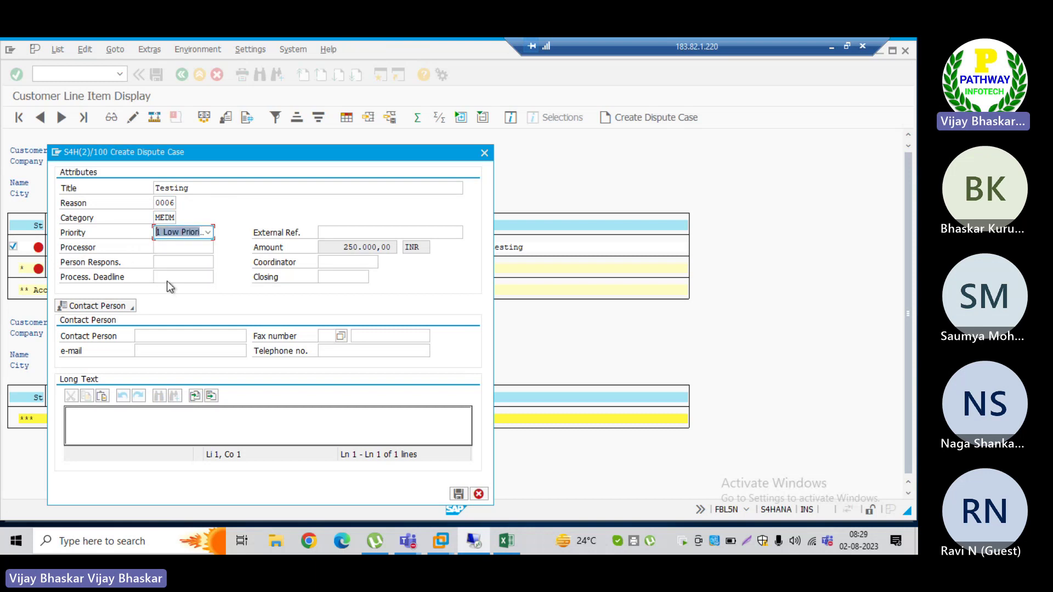
click(163, 246)
text(s4hana21)
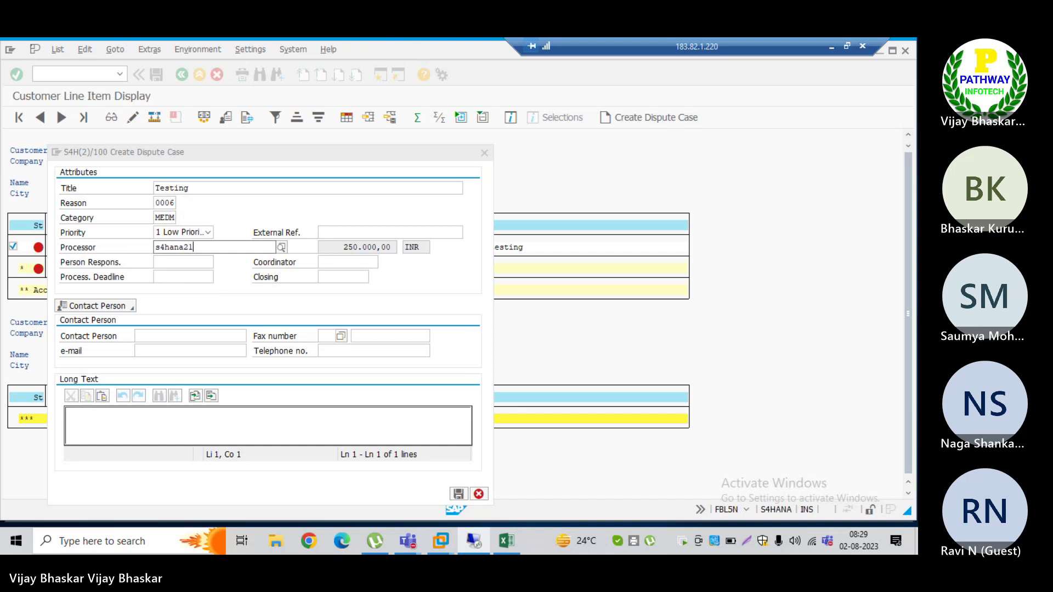
click(175, 262)
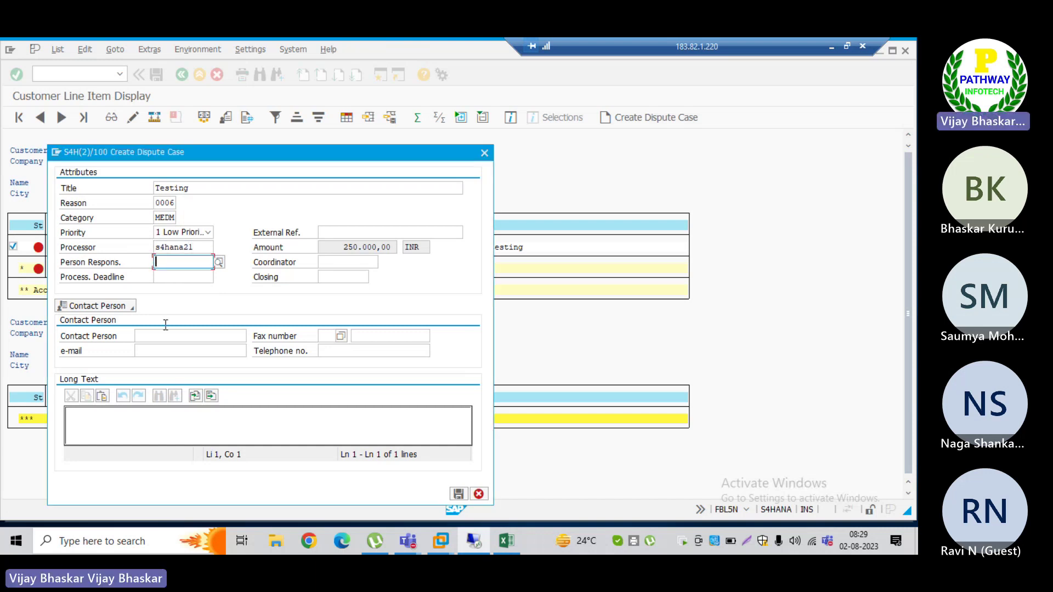
click(123, 427)
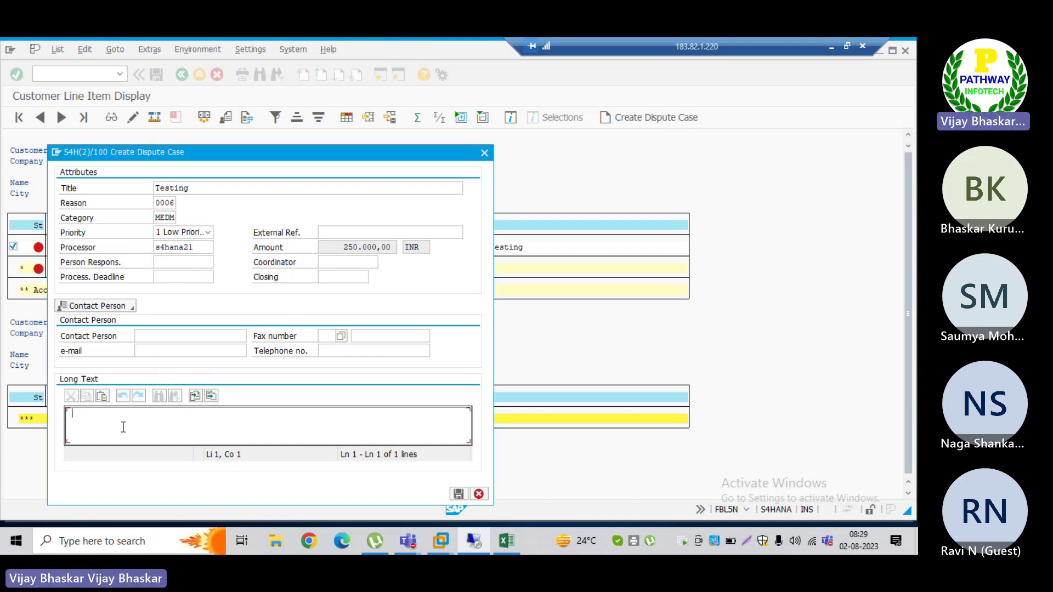
text(Testing)
click(458, 493)
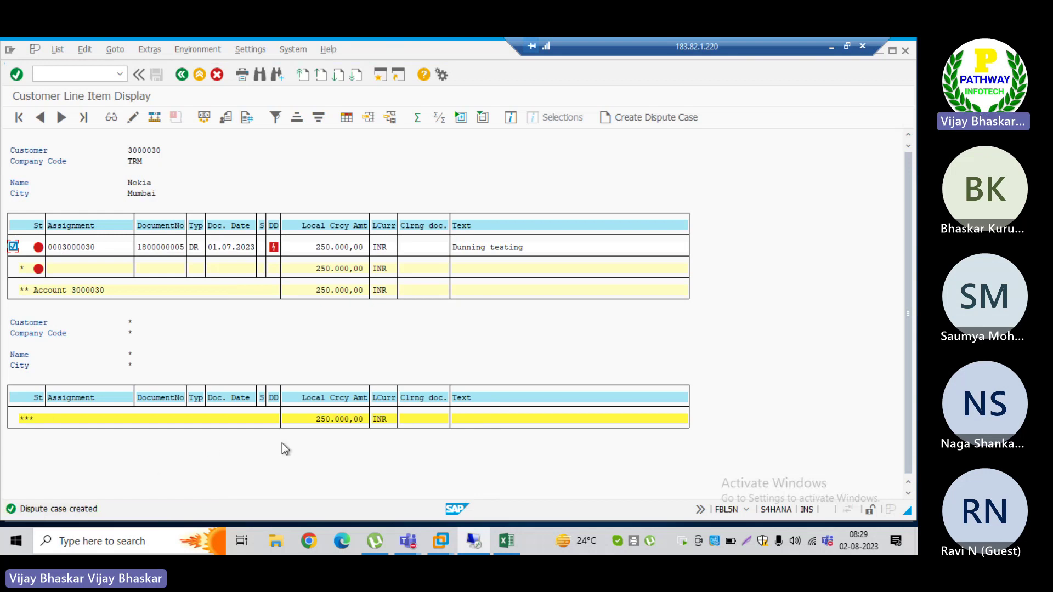
Step: Reload the Fiori dispute list and open new case 23 (New, Low Priority, 250.000,00 INR)
key(alt+Tab)
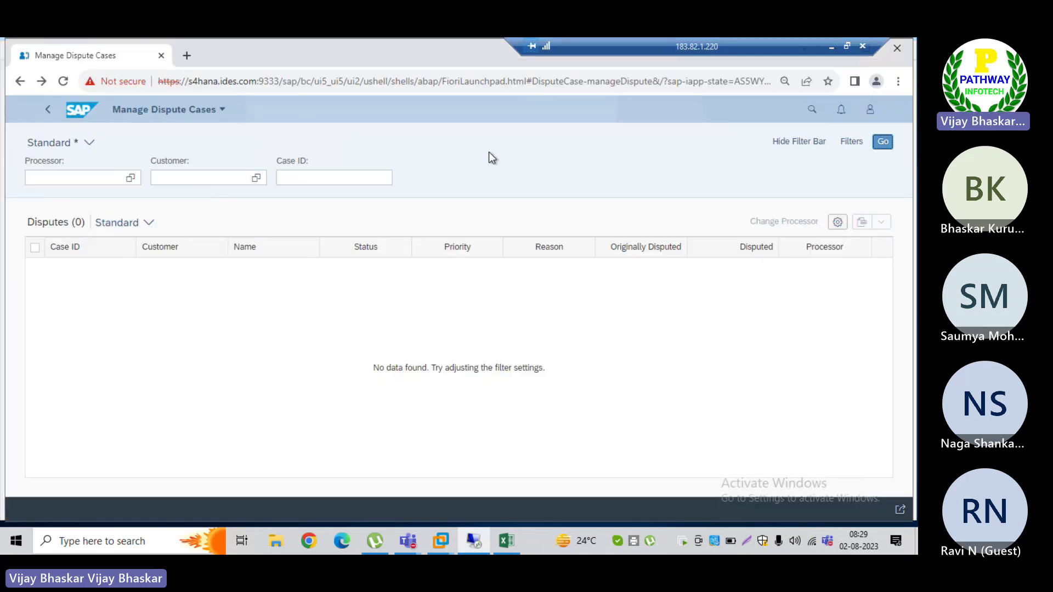
click(882, 142)
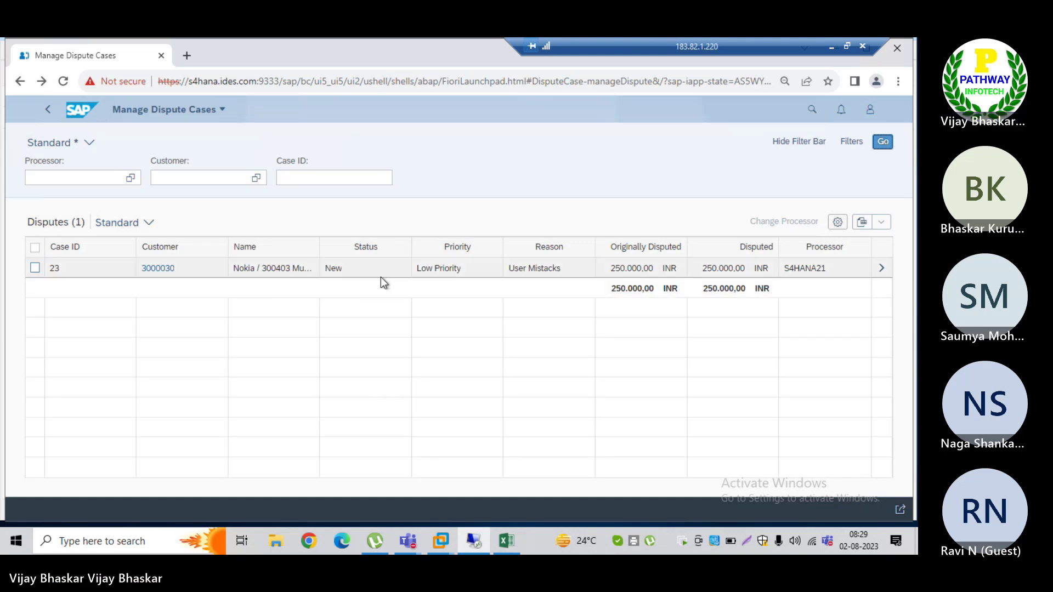
double_click(333, 268)
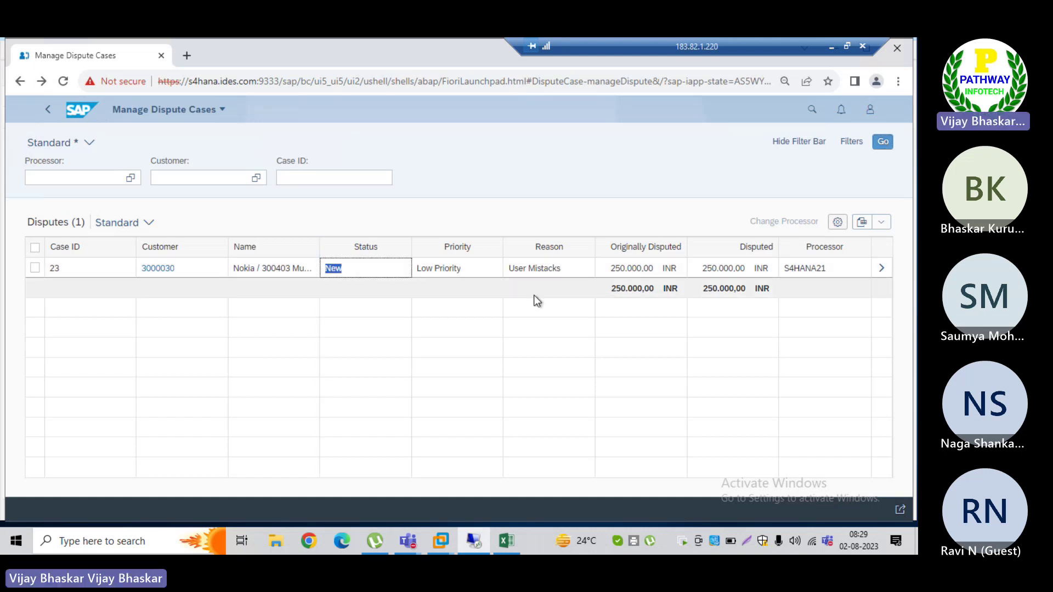
click(881, 268)
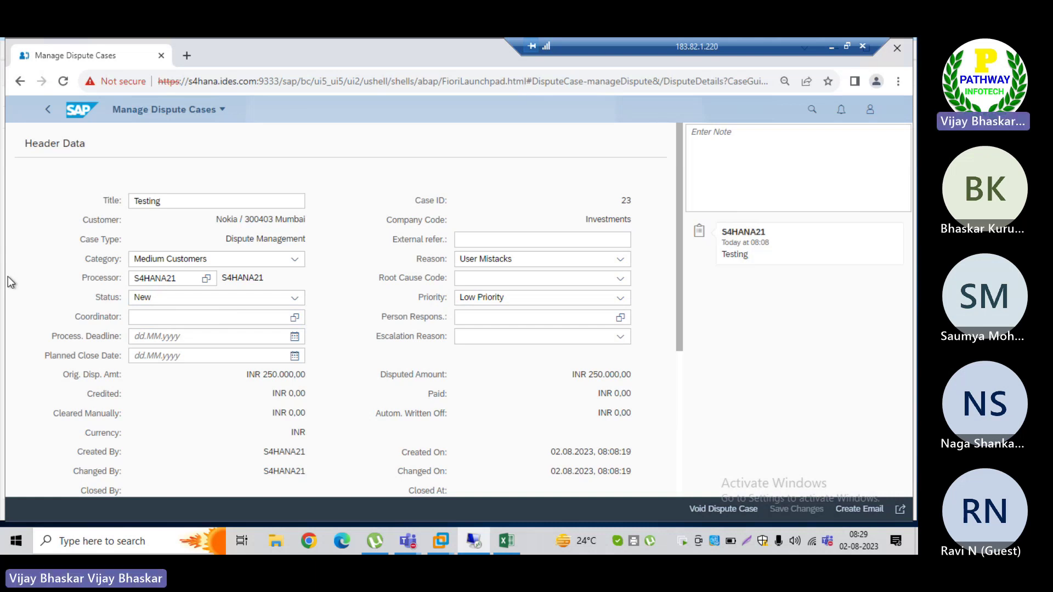
key(alt+Tab)
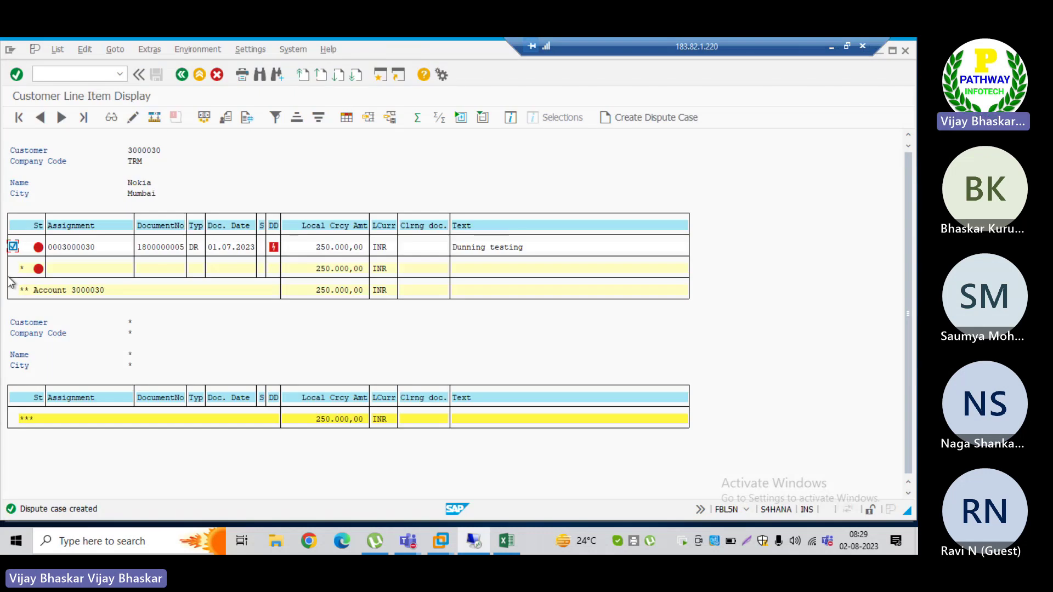
Step: Enter the F-28 payment header: date 29.07.2023, bank account 200300, amount 250000
key(alt+Tab)
key(alt+Tab)
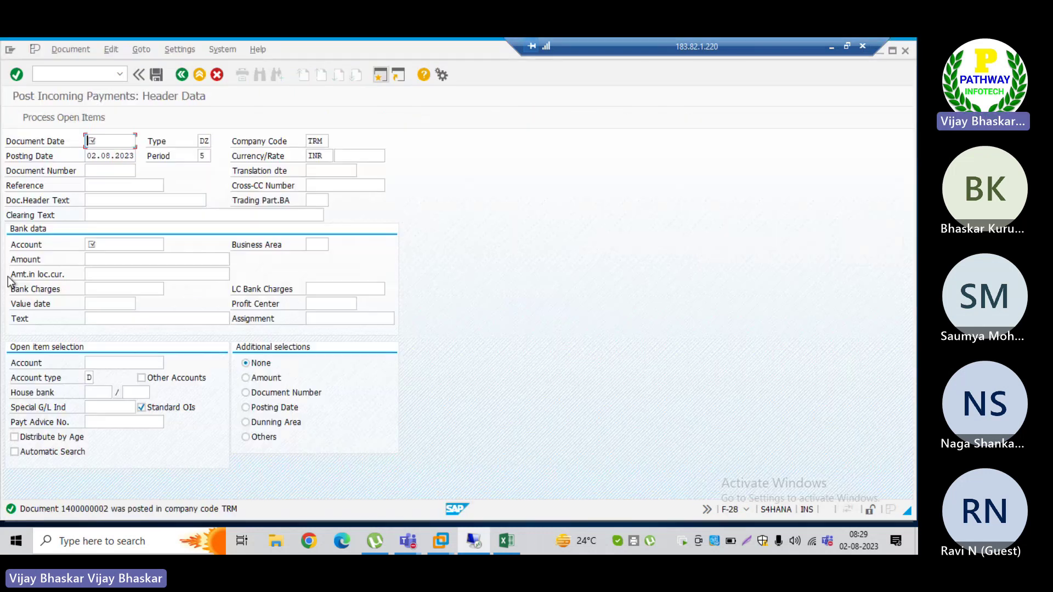
text(29.07.2023)
key(Tab)
key(Tab)
key(Tab)
key(Tab)
key(Tab)
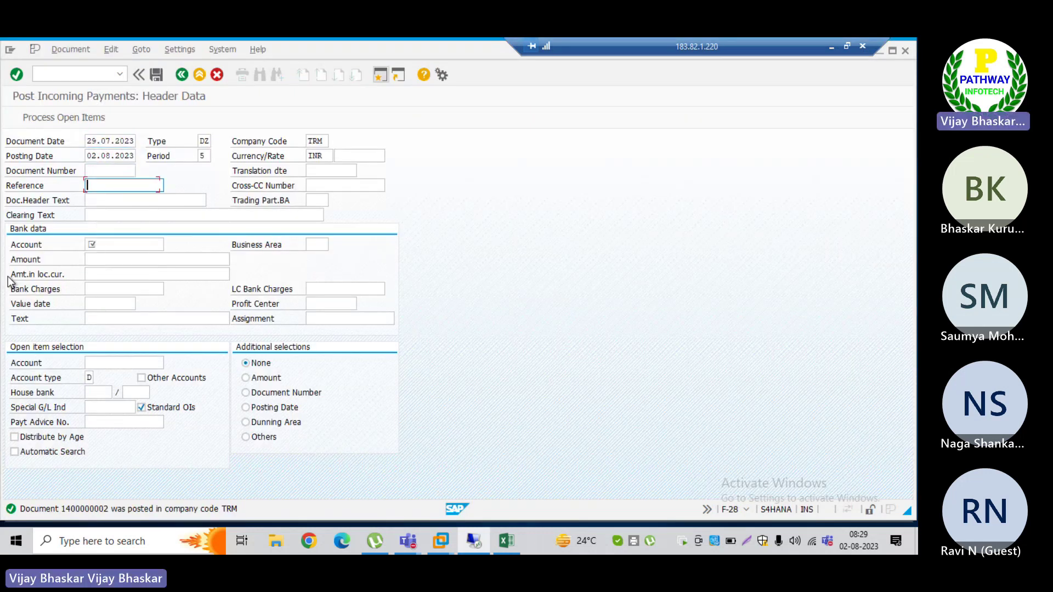
key(Tab)
text(200300)
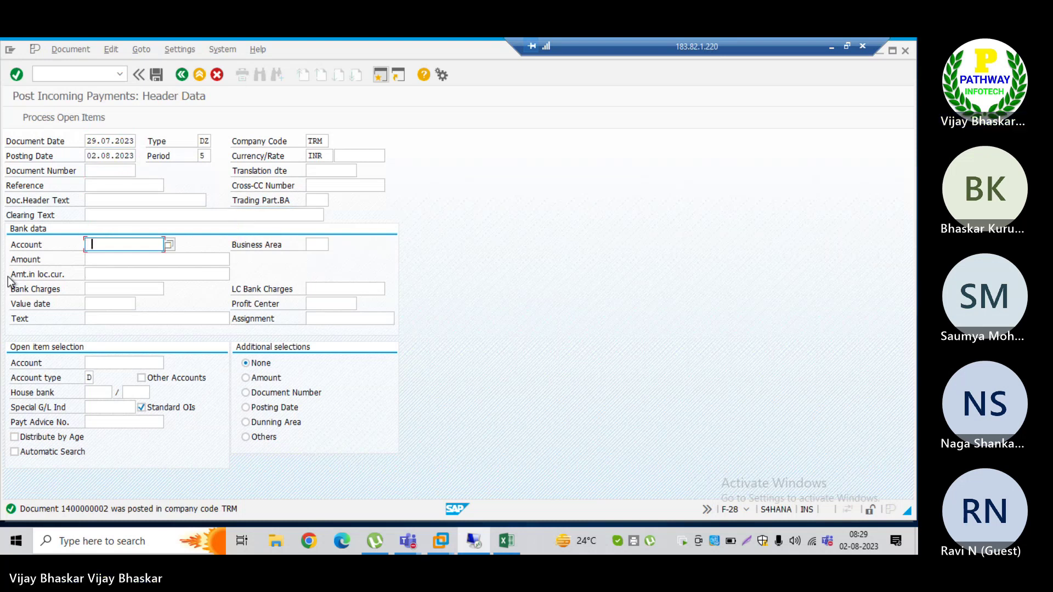
key(Tab)
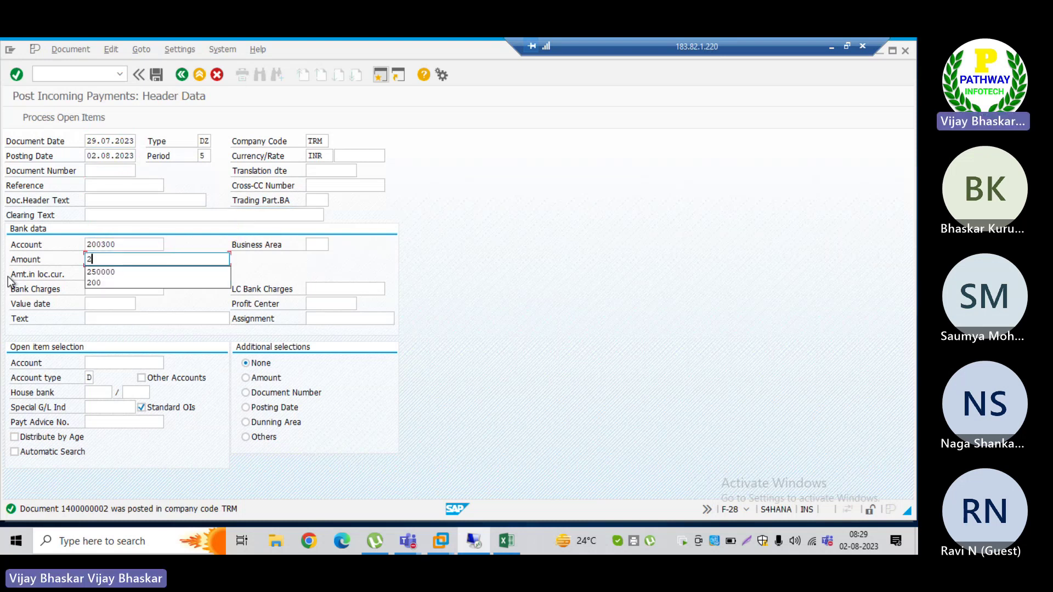
text(250000)
key(Tab)
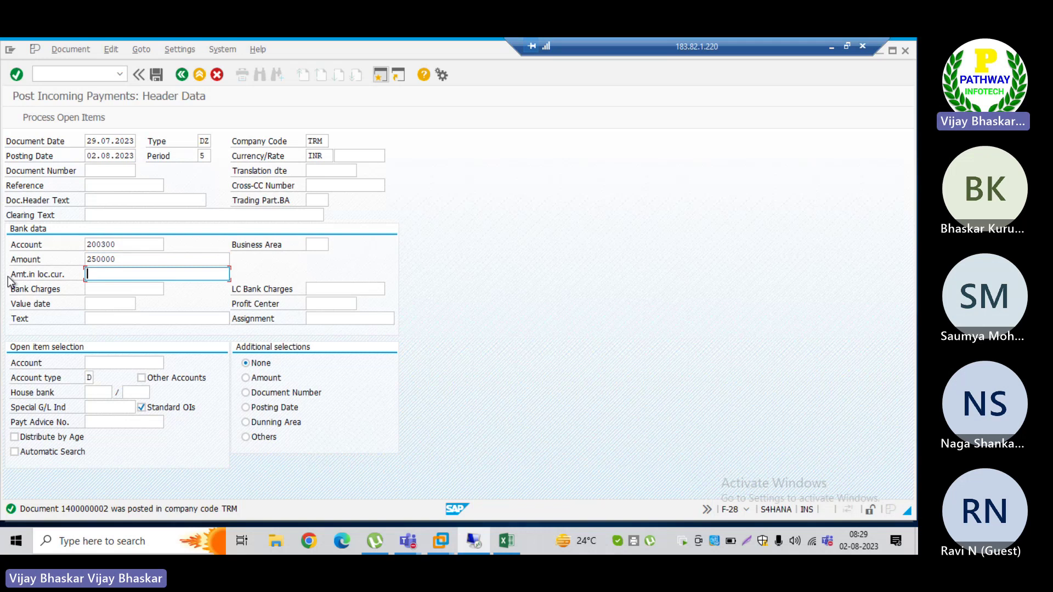
key(Tab)
key(Tab)
key(Tab)
text(T)
key(Down)
key(Return)
key(Tab)
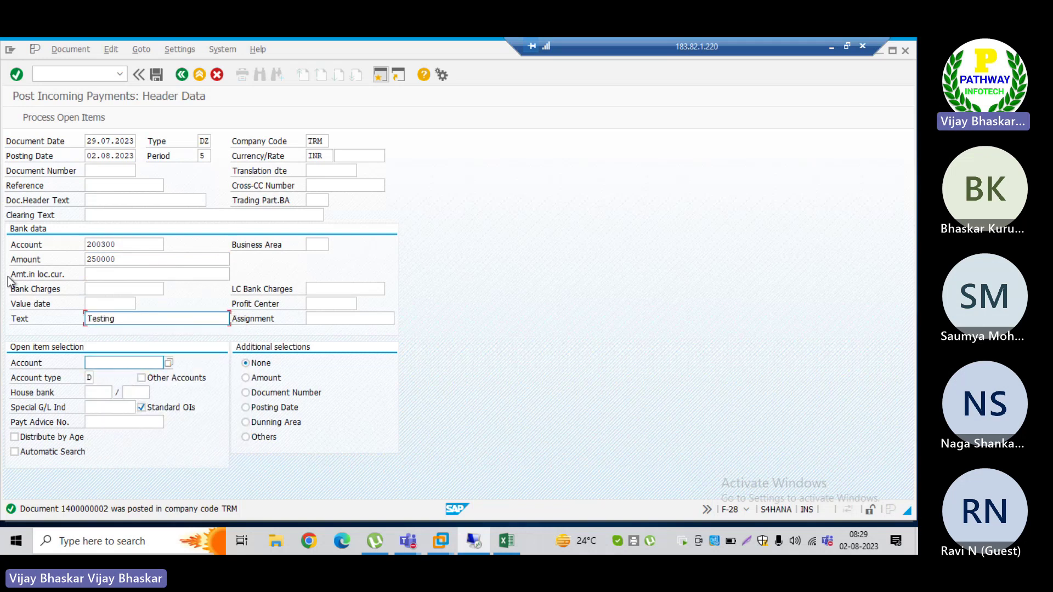
text(3000030)
key(Return)
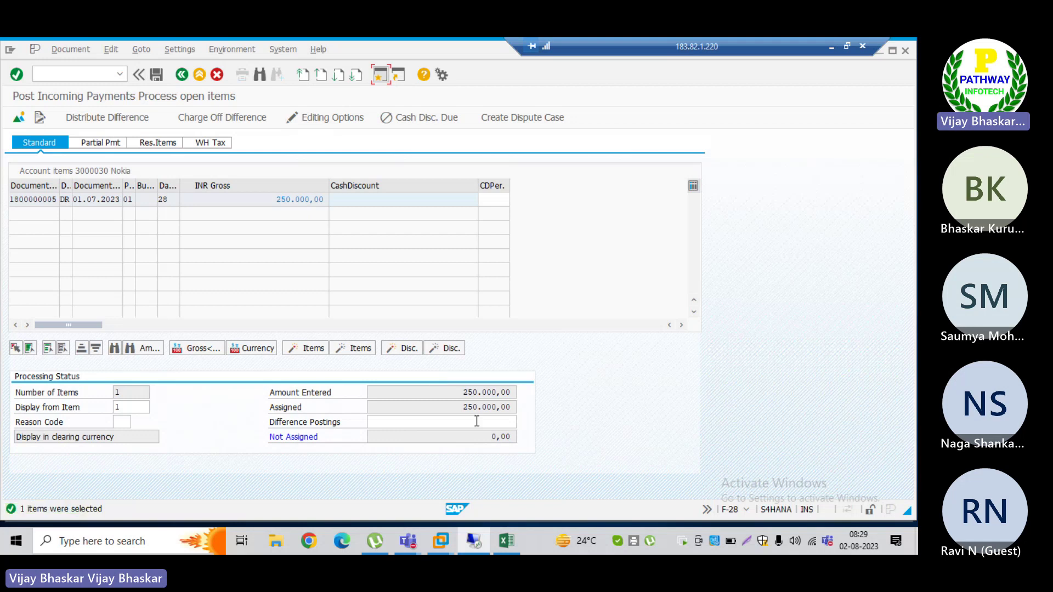
click(67, 50)
click(71, 77)
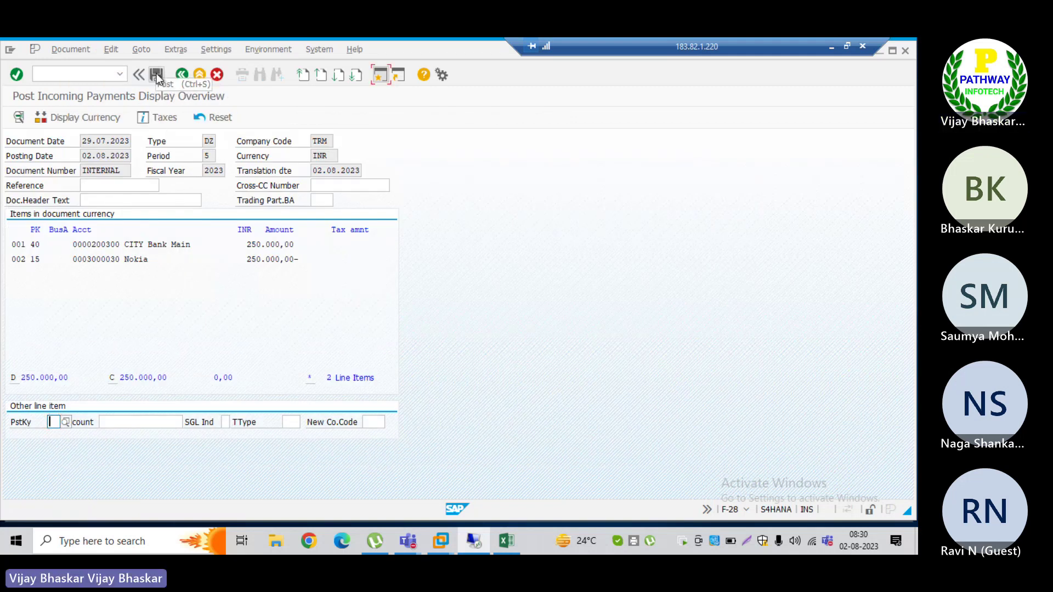
click(157, 73)
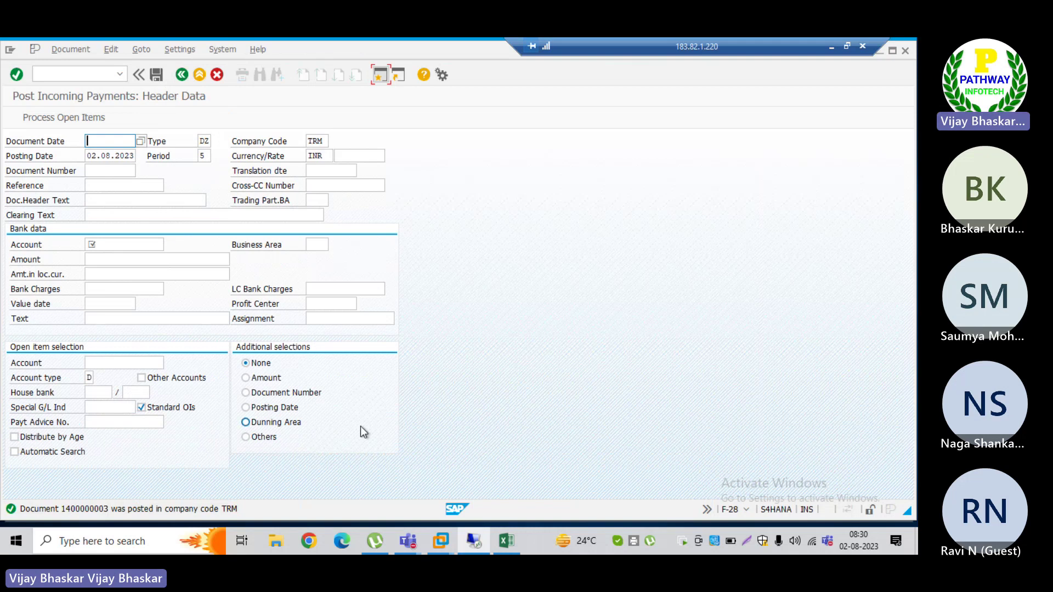
key(alt+Tab)
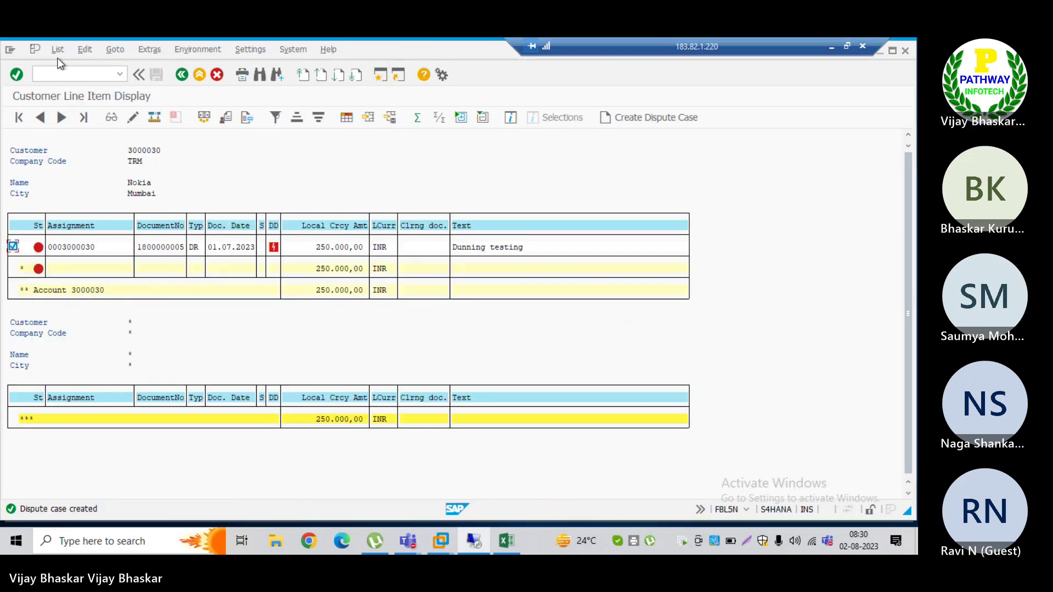
Step: Refresh the FBL5N list and dismiss the dispute update and no-items messages
click(57, 49)
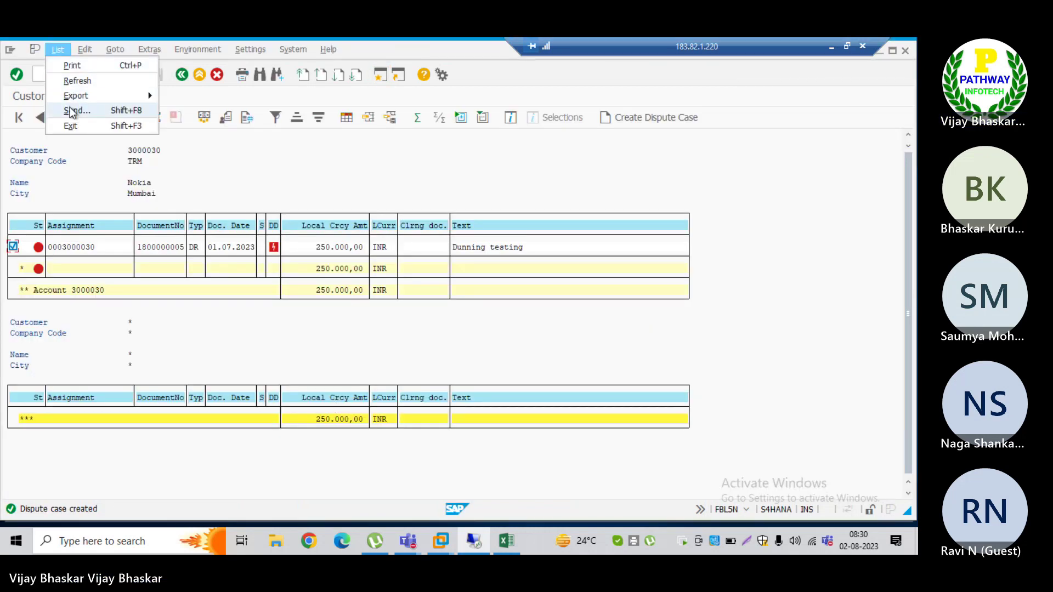
click(70, 81)
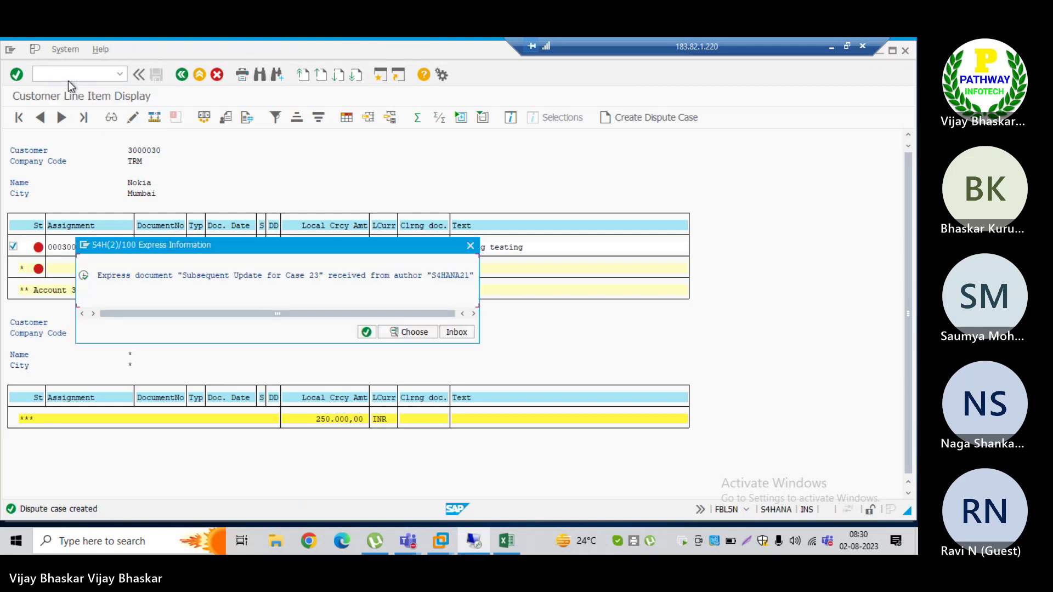
click(366, 332)
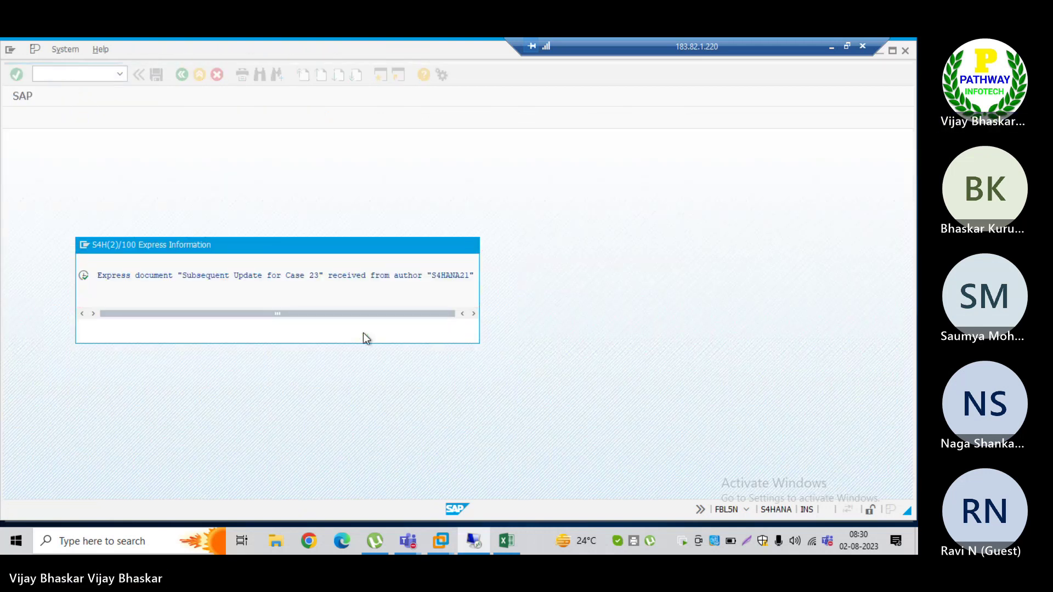
click(307, 409)
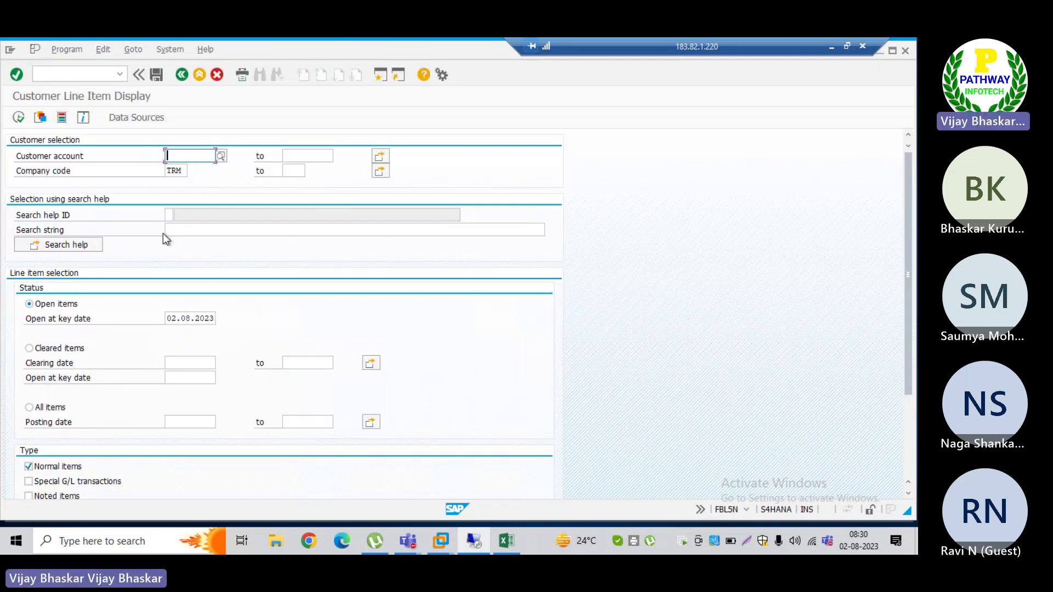
click(41, 347)
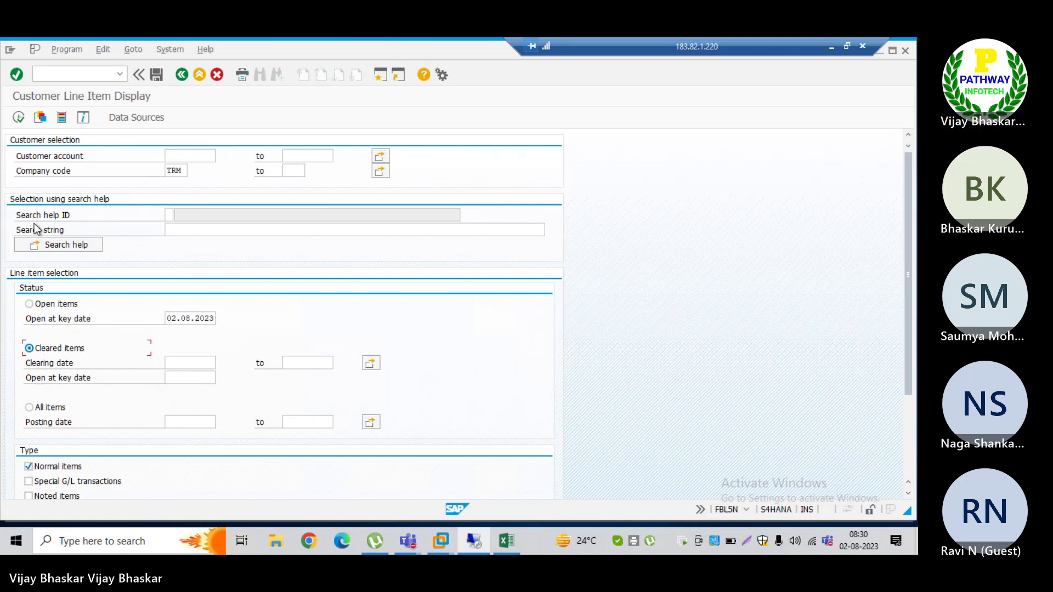
click(18, 117)
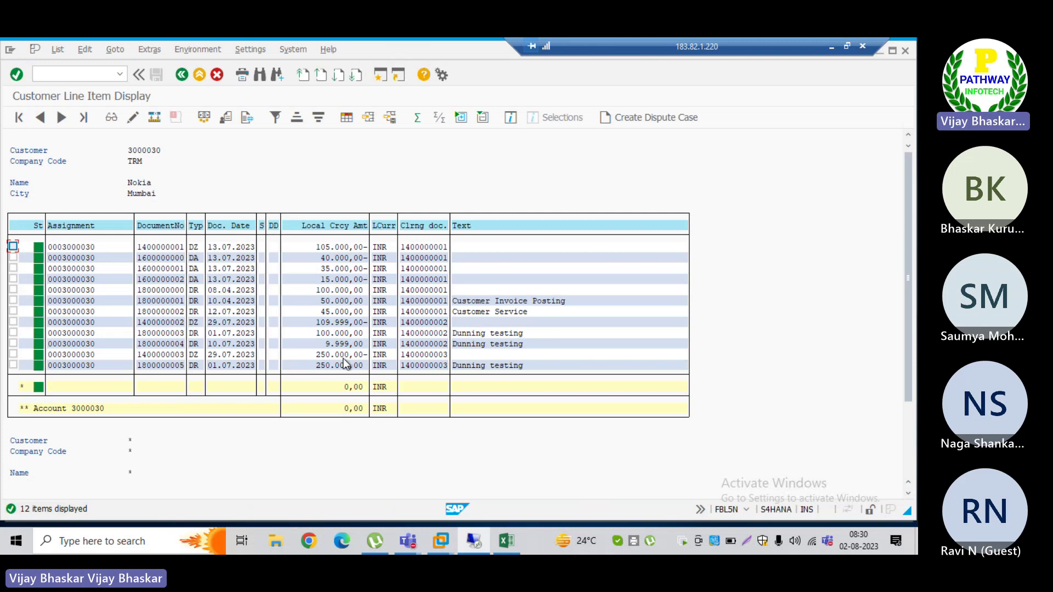
click(317, 354)
drag(319, 358, 360, 373)
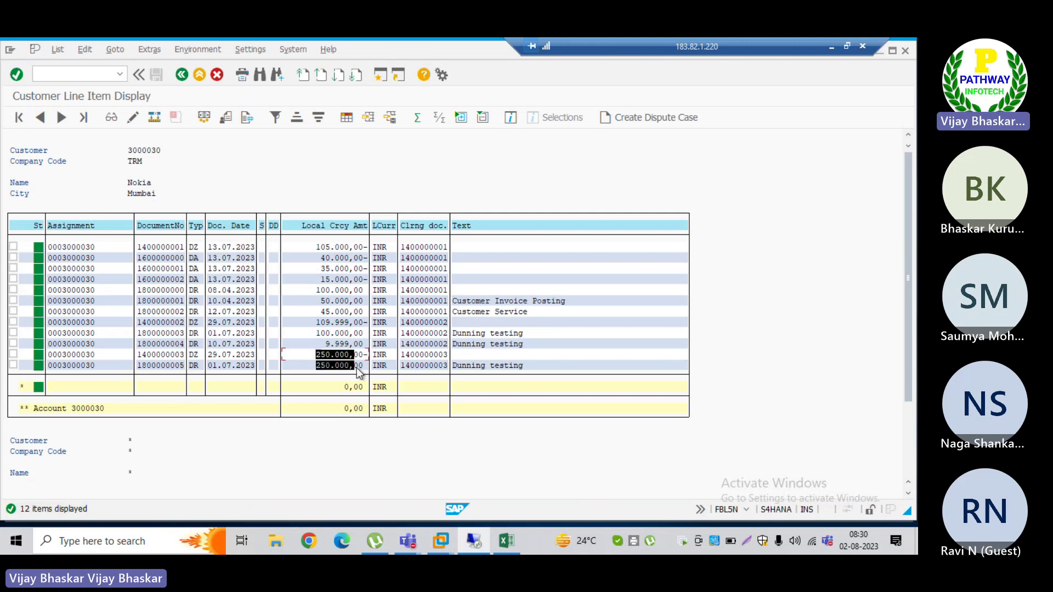
key(ctrl+c)
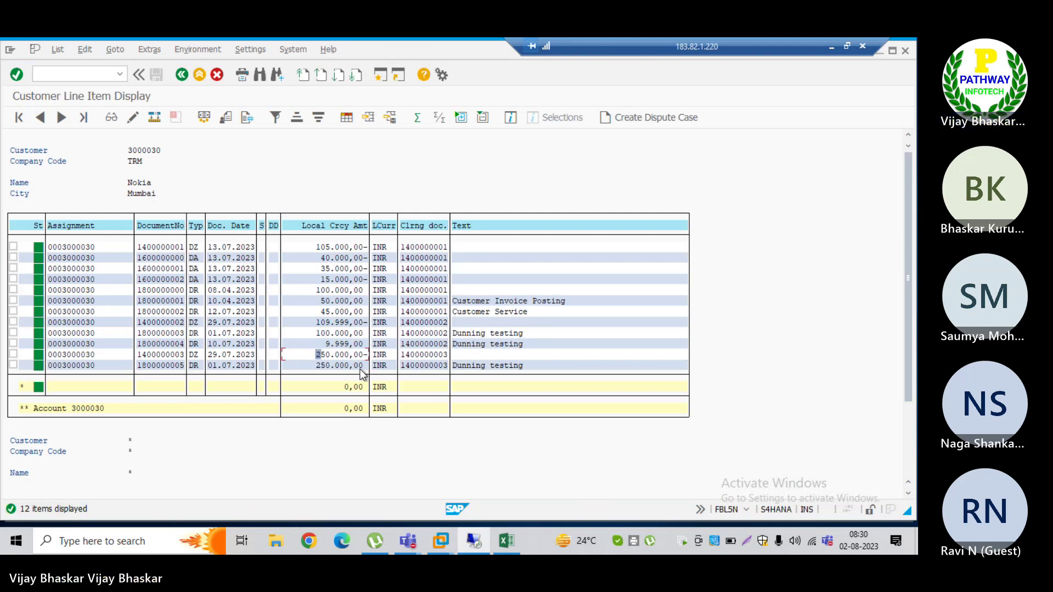
Step: Go back to the Fiori dispute list and refresh it; case 23 remains New
key(alt+Tab)
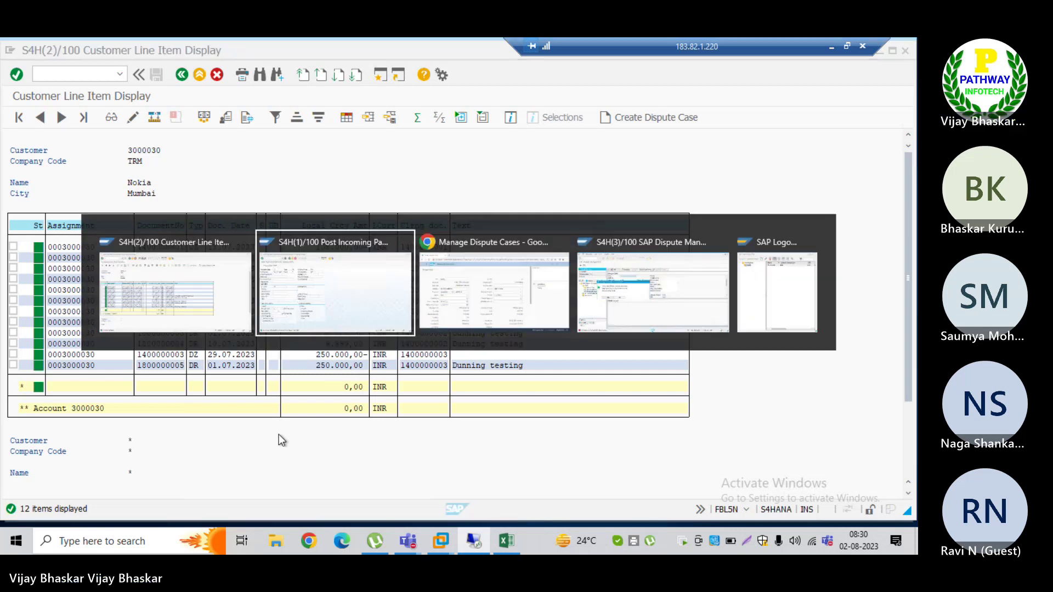
key(alt+Tab)
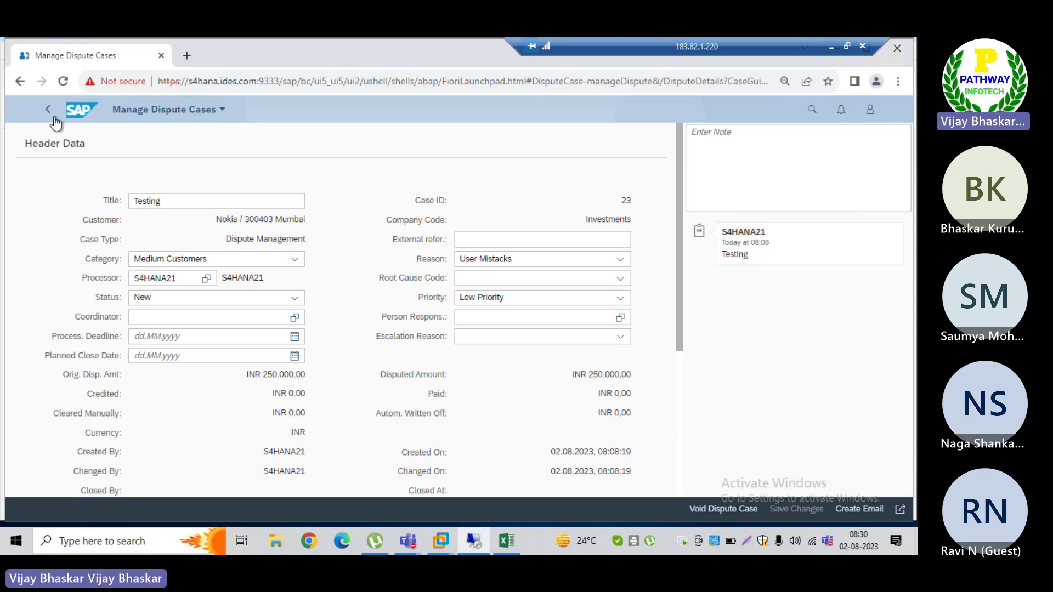
click(48, 109)
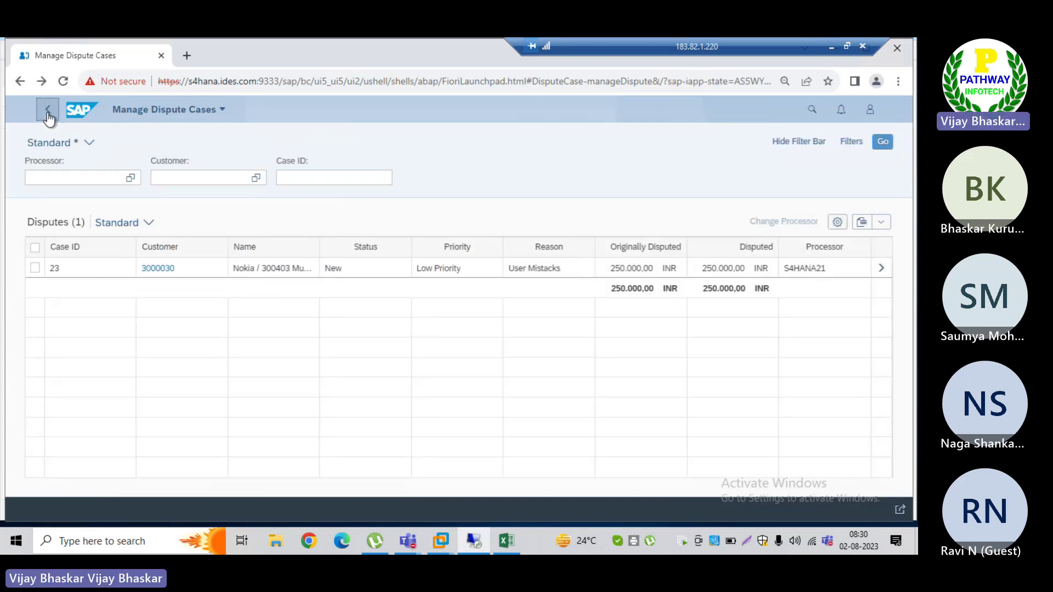
click(883, 144)
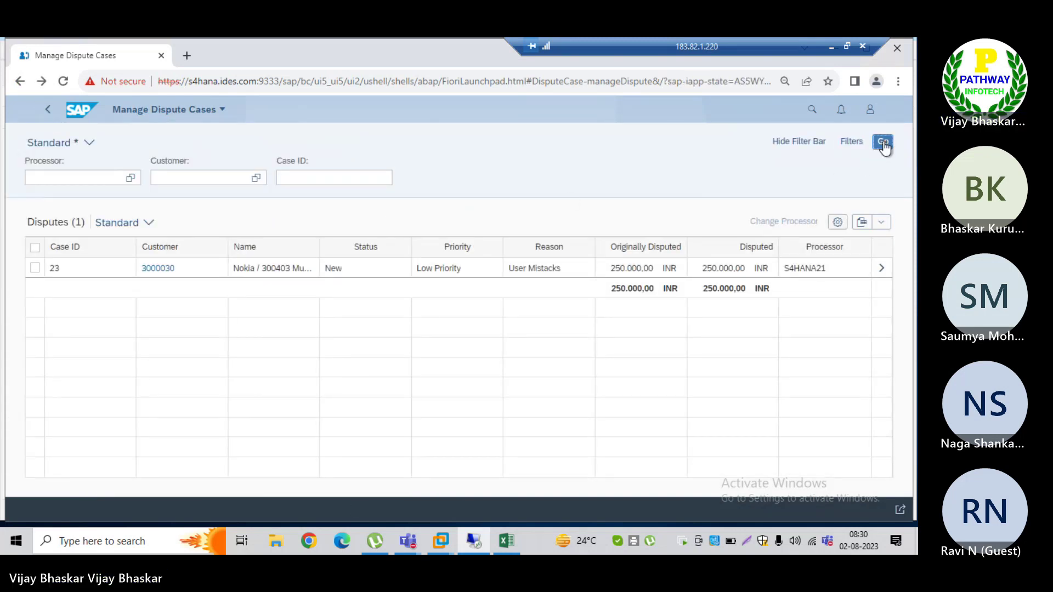
click(883, 144)
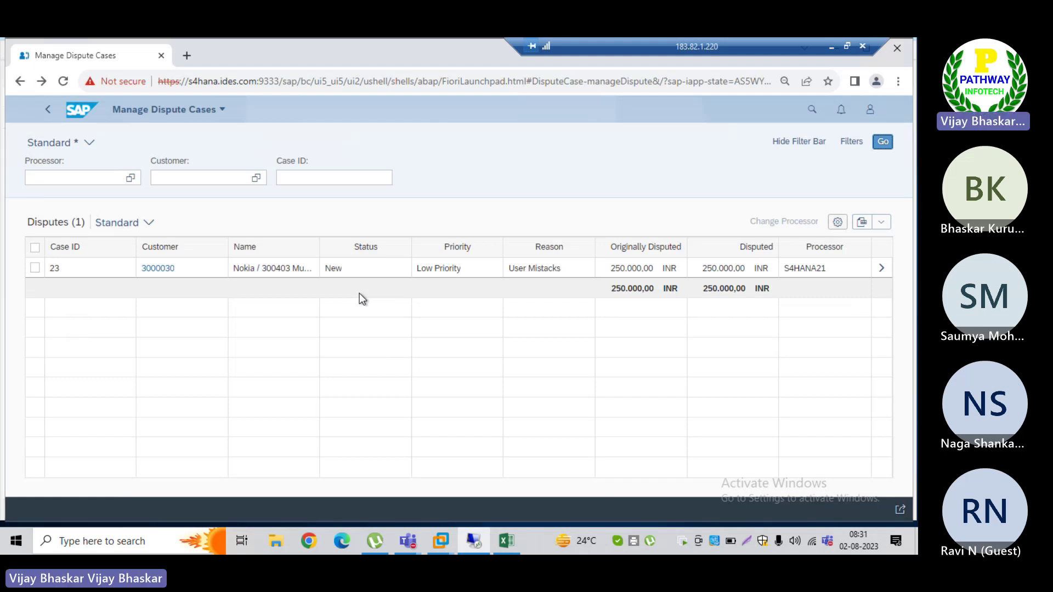
Step: Start the customizing transaction /nspro in SAP GUI
key(alt+Tab)
key(alt+Tab)
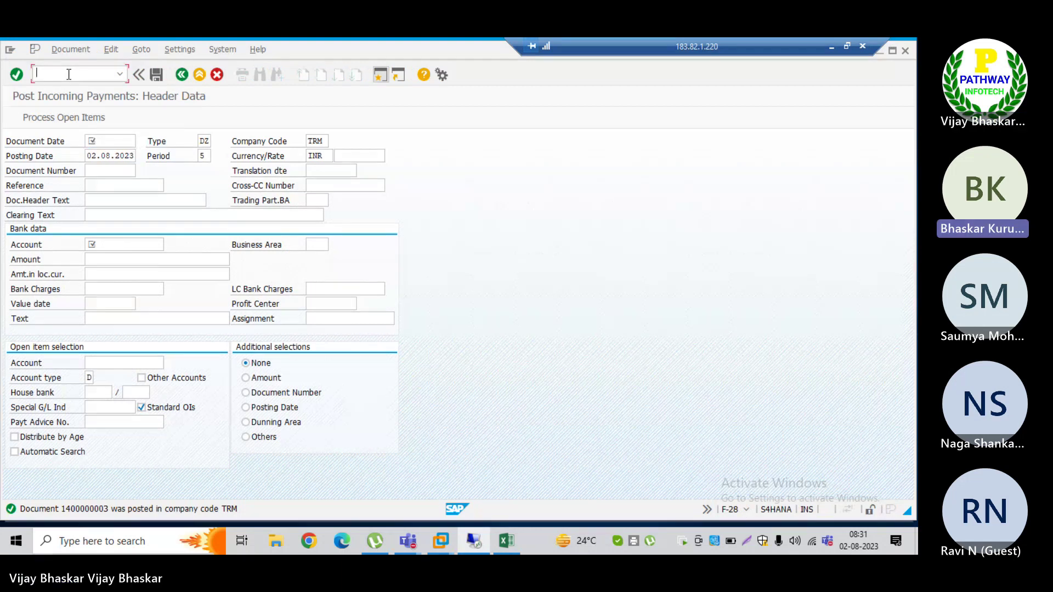
text(/nspro)
key(Return)
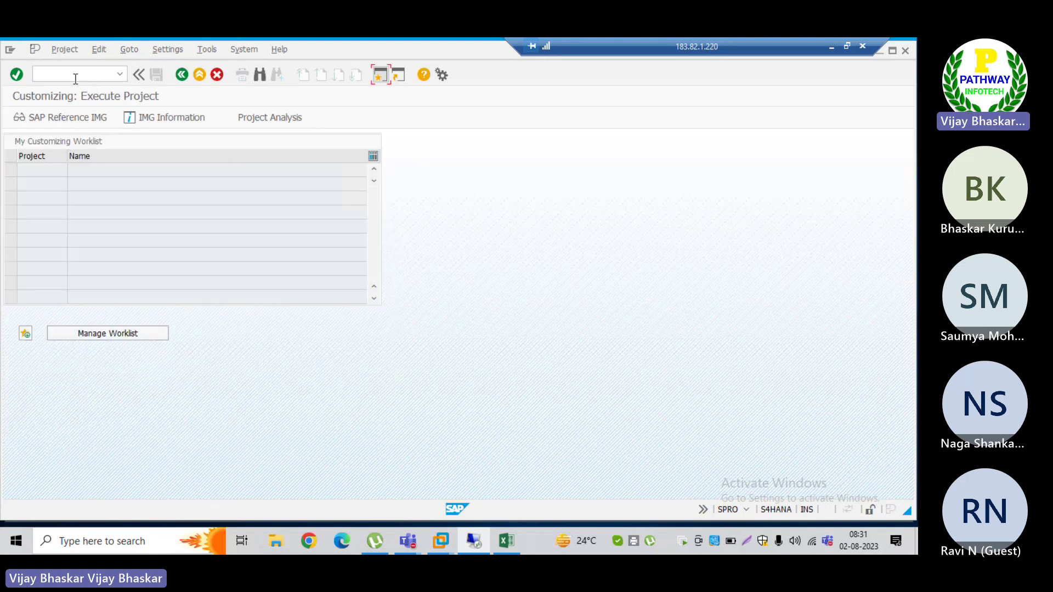
Step: Expand Financial Supply Chain Management > Dispute Management > Process Integration with Accounts Receivable in the IMG
click(74, 120)
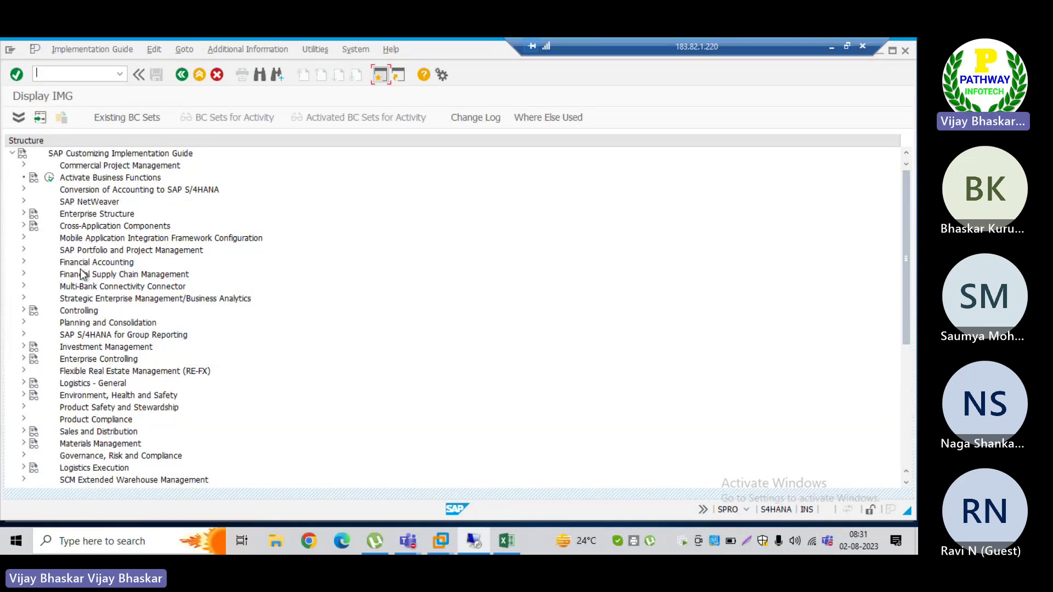
double_click(82, 274)
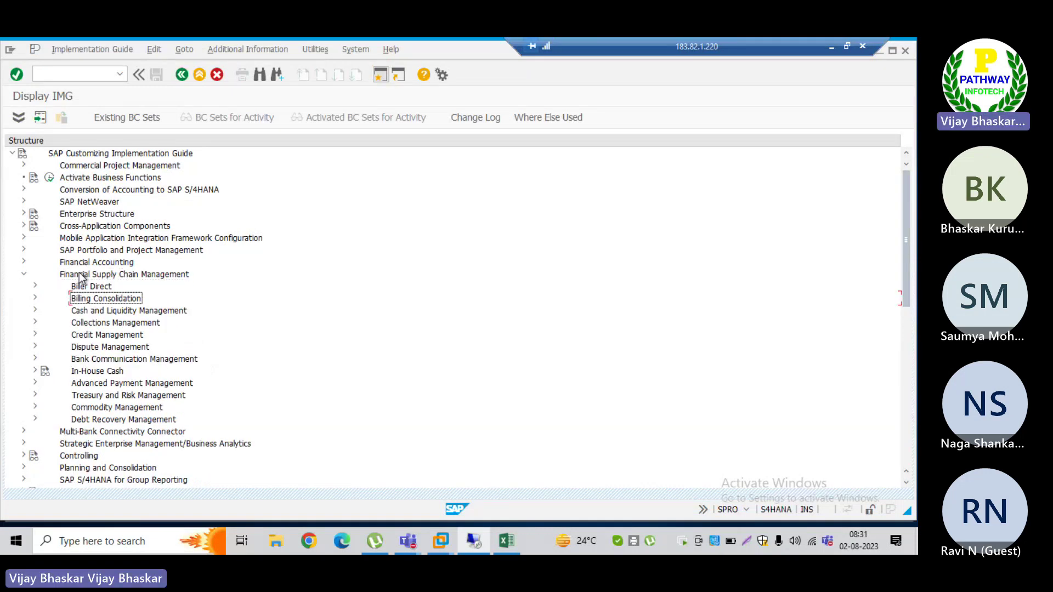
key(Down)
key(Down)
key(Down)
key(Down)
key(Right)
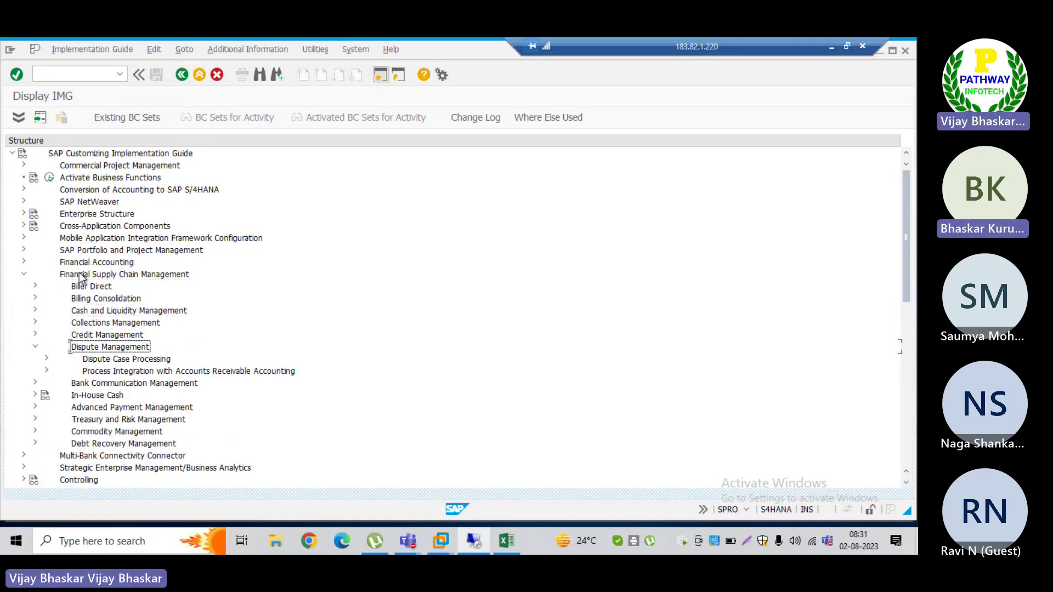
key(Down)
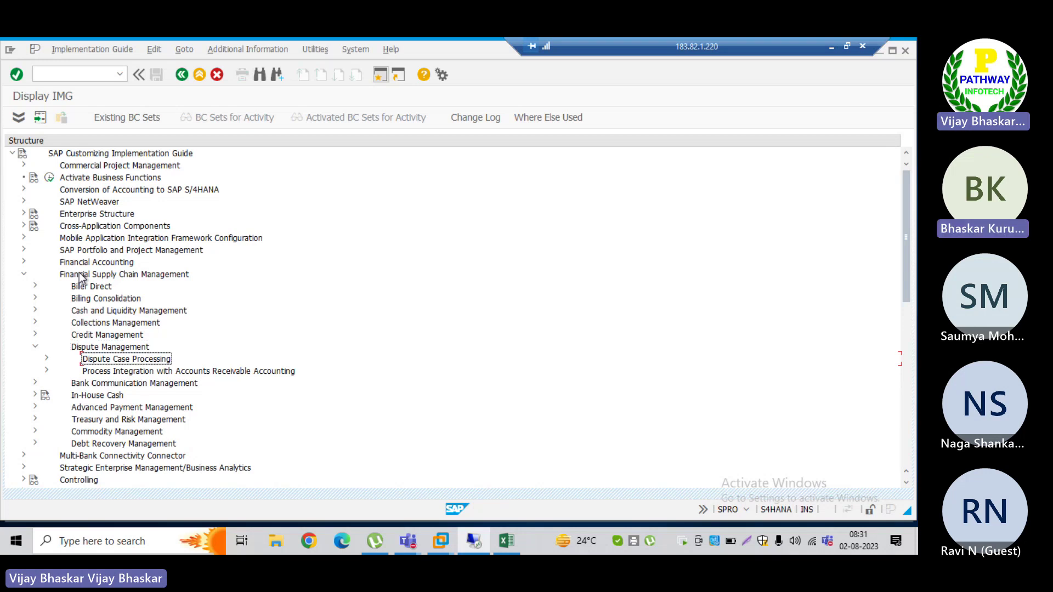
key(Down)
key(Right)
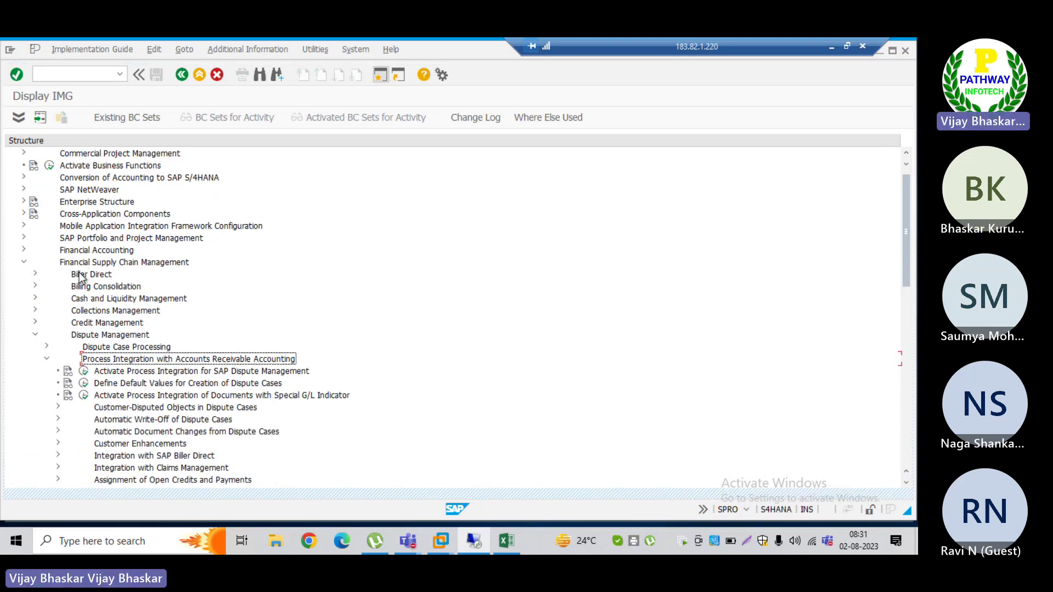
Step: Run Define Document Changes under Automatic Document Changes, find no entries, and back out
key(Down)
key(Down)
key(Down)
key(Down)
key(Down)
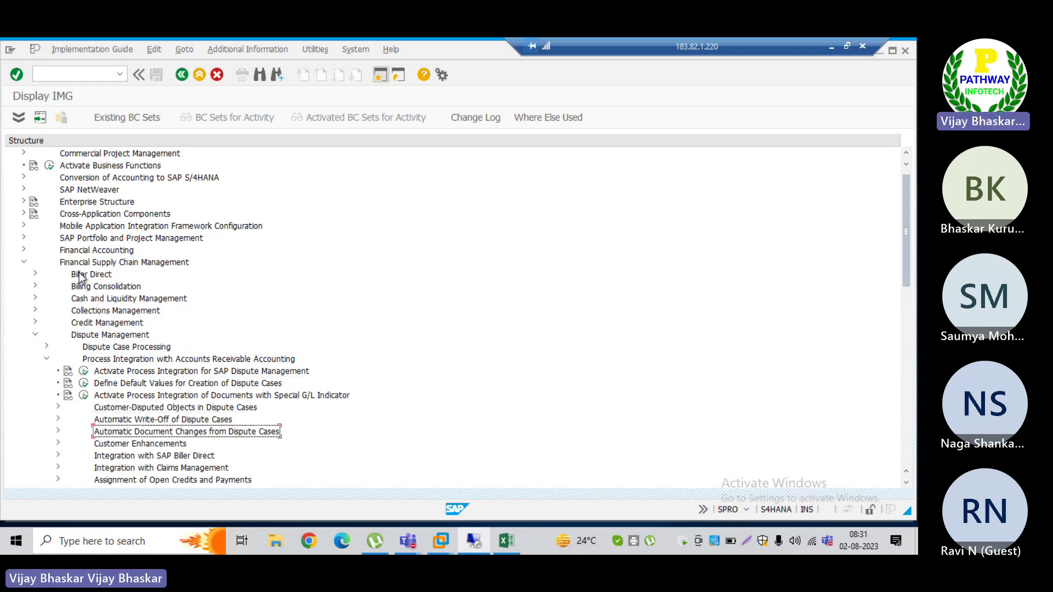
key(Right)
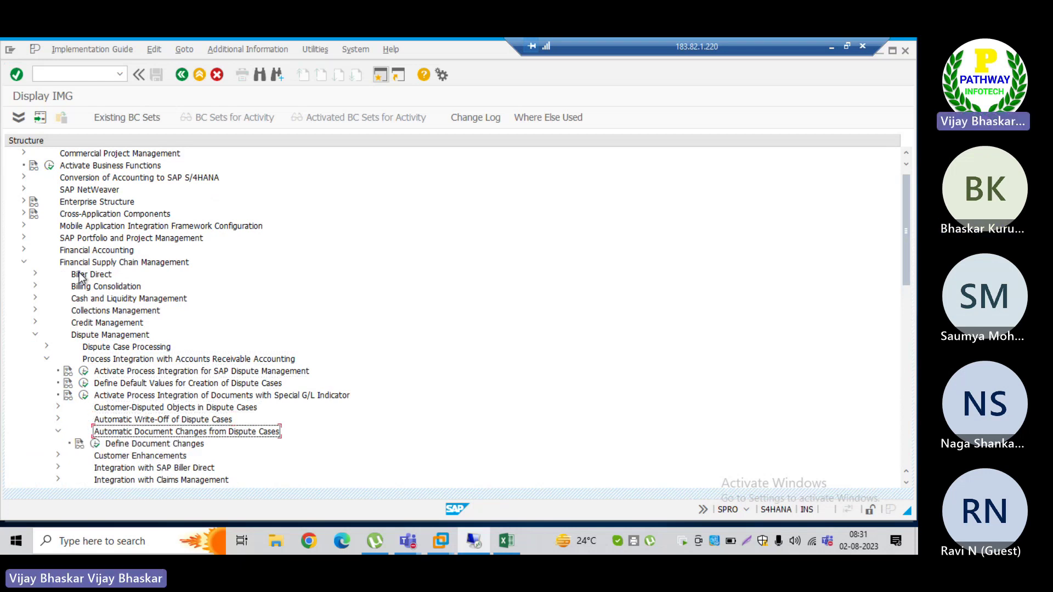
key(Down)
key(Right)
key(Return)
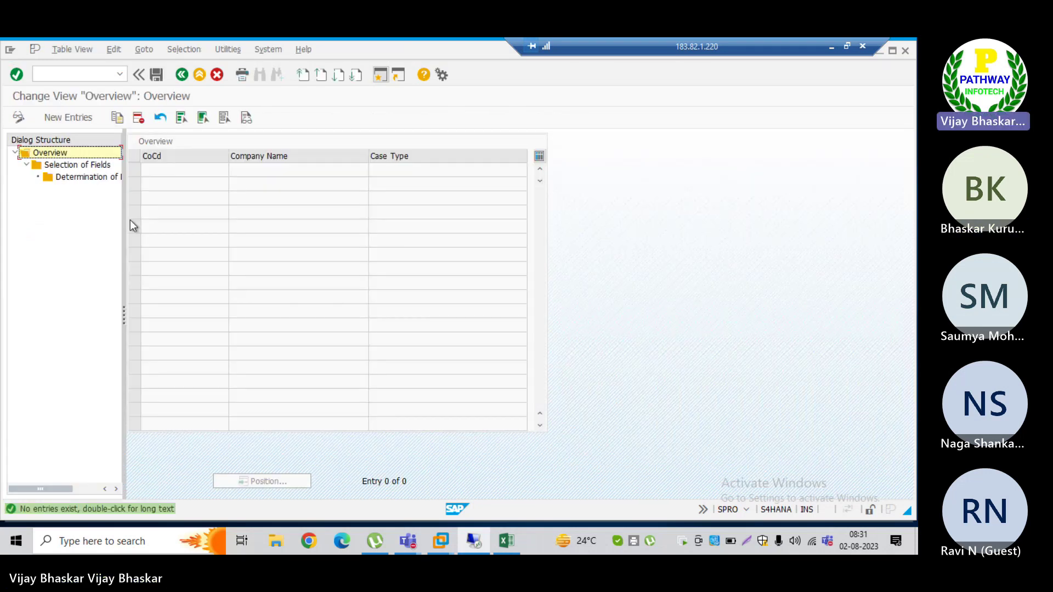
key(F3)
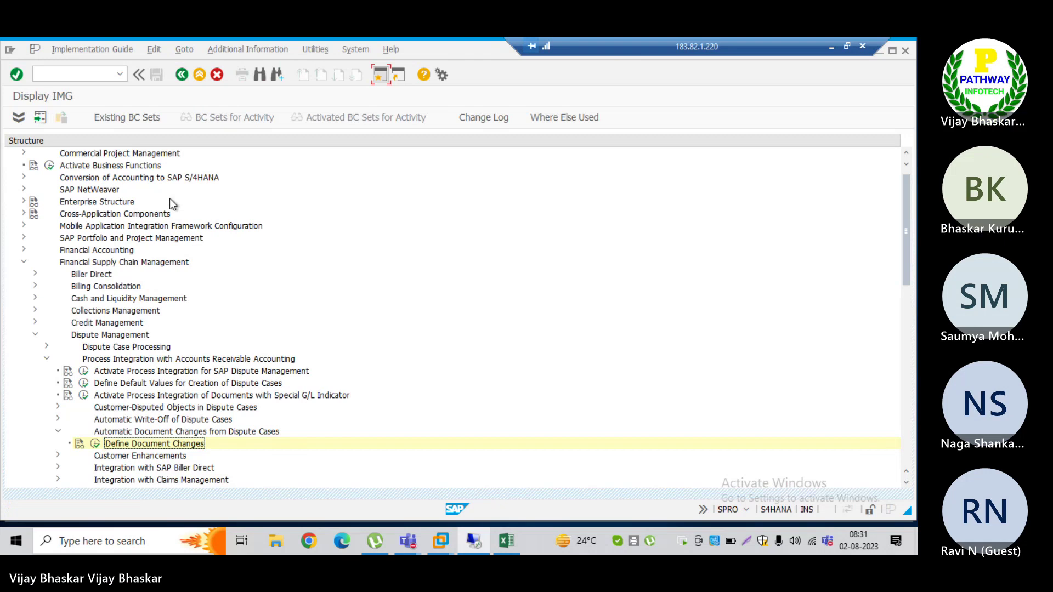
Step: Browse the Dispute Case Processing branch, including automatic write-off, status management and correspondence settings
key(Up)
key(Left)
key(Up)
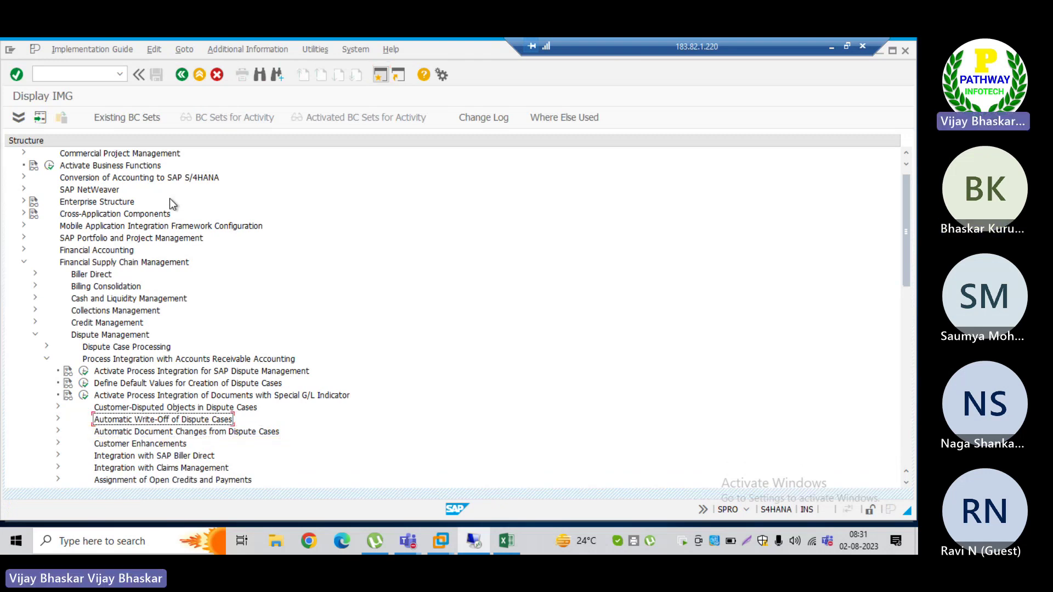
key(Right)
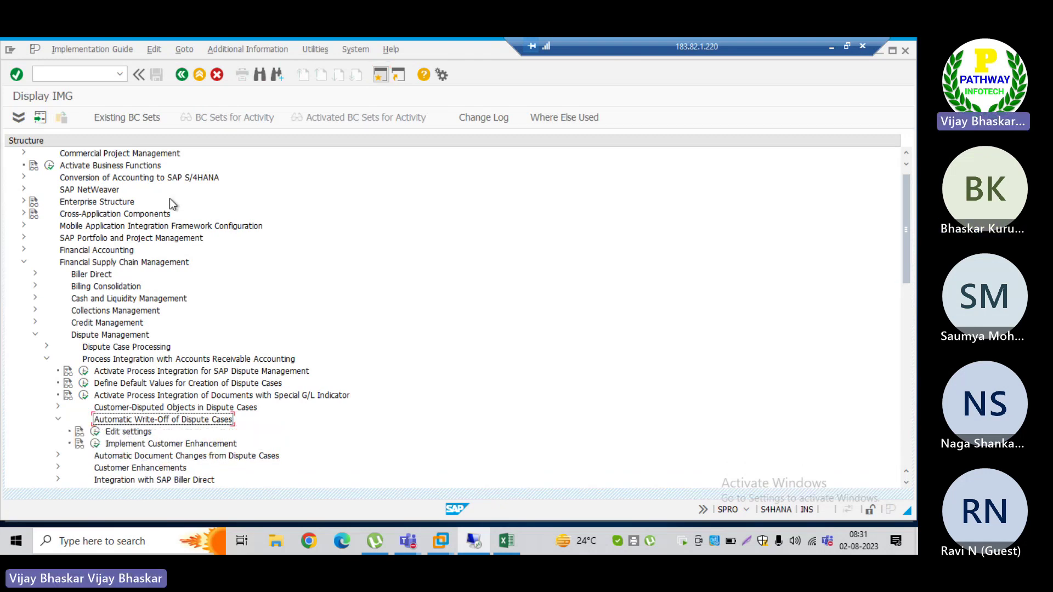
key(Up)
key(Up)
key(Up)
key(Up)
key(Up)
key(Up)
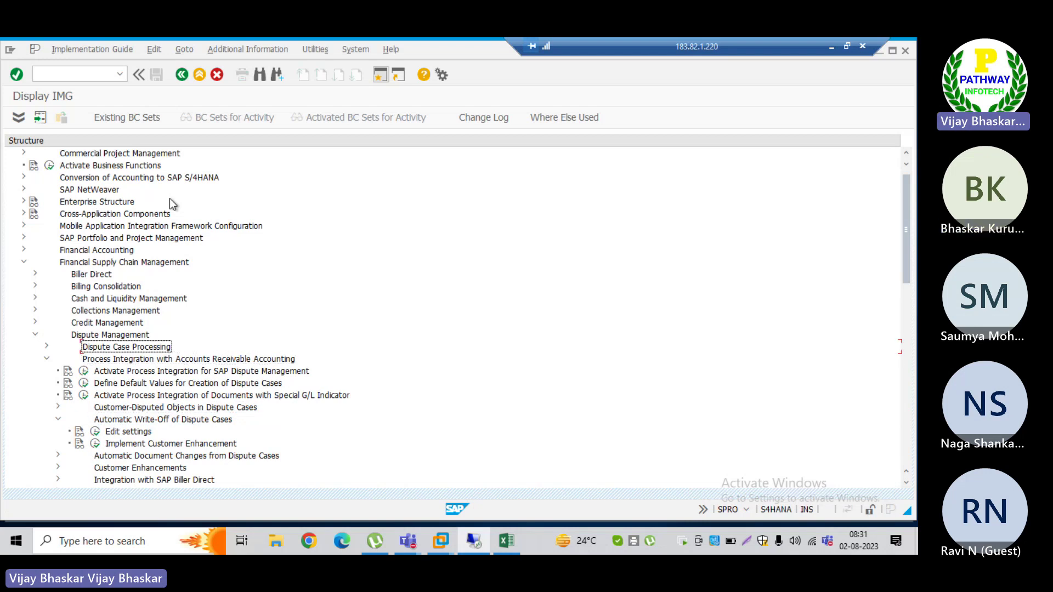
key(Down)
key(Left)
key(Up)
key(Right)
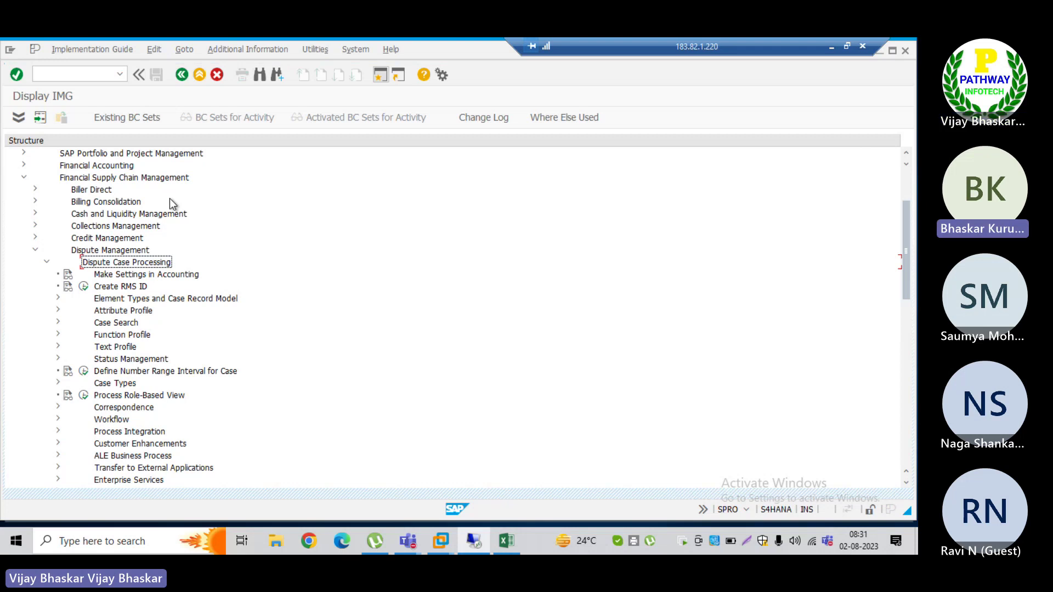
key(Down)
key(Down)
key(Down)
key(Down)
key(Down)
key(Down)
key(Down)
key(Down)
key(Down)
key(Down)
key(Down)
key(Down)
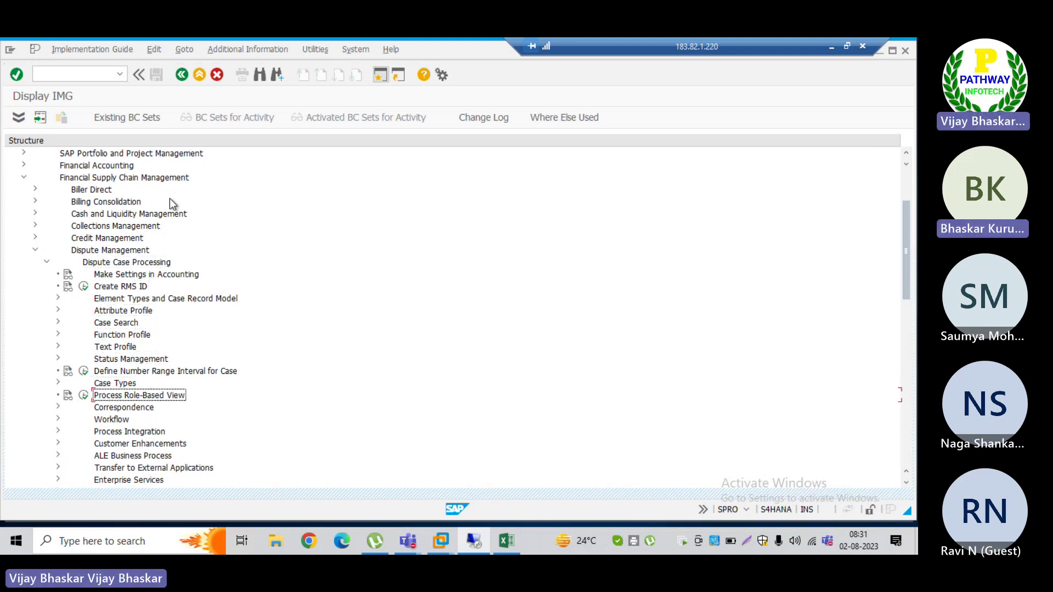
key(Down)
key(Down)
key(Down)
key(Down)
key(Down)
key(Down)
key(Down)
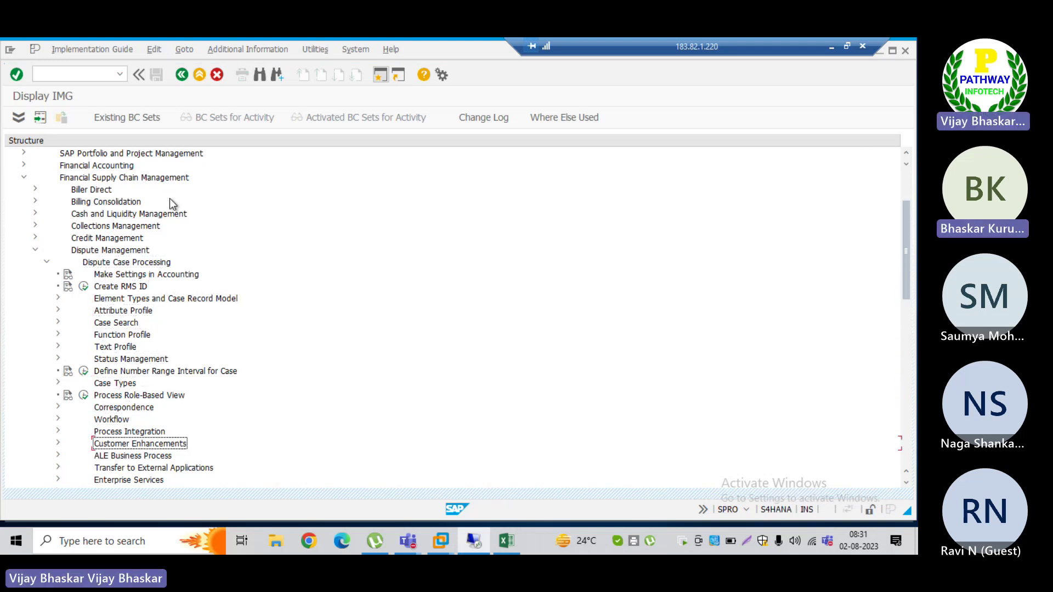
key(Down)
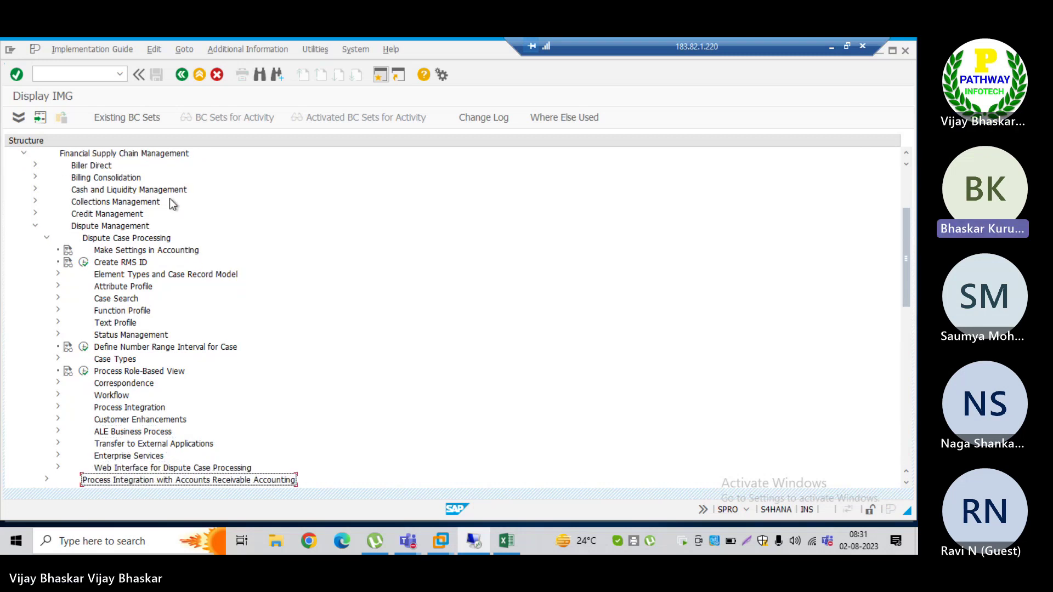
key(Up)
key(Up)
key(Up)
key(Up)
key(Up)
key(Up)
key(Up)
key(Up)
key(Up)
key(Up)
key(Up)
key(Up)
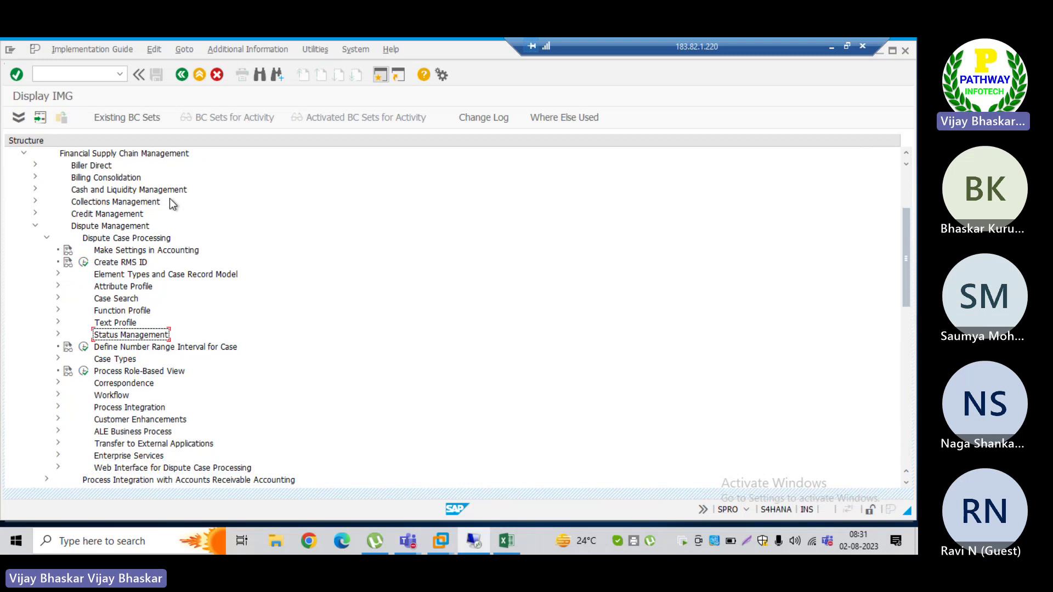
Step: Execute Define Automatic Status Changes, showing F_DM with reopen 20, written-off 30, close 30
key(Down)
key(Down)
key(Down)
key(Down)
key(Down)
key(Down)
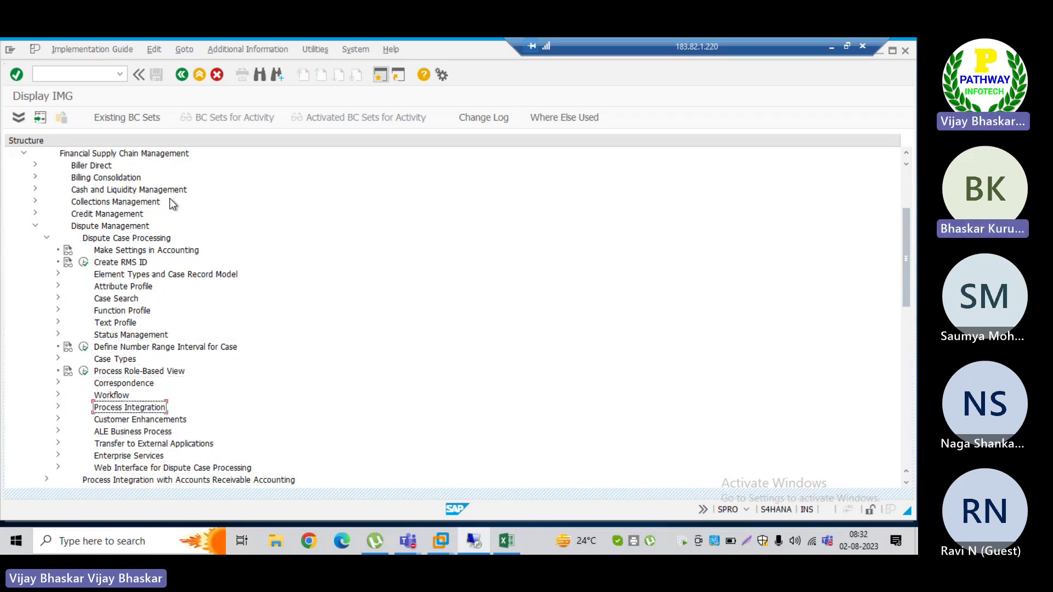
key(Right)
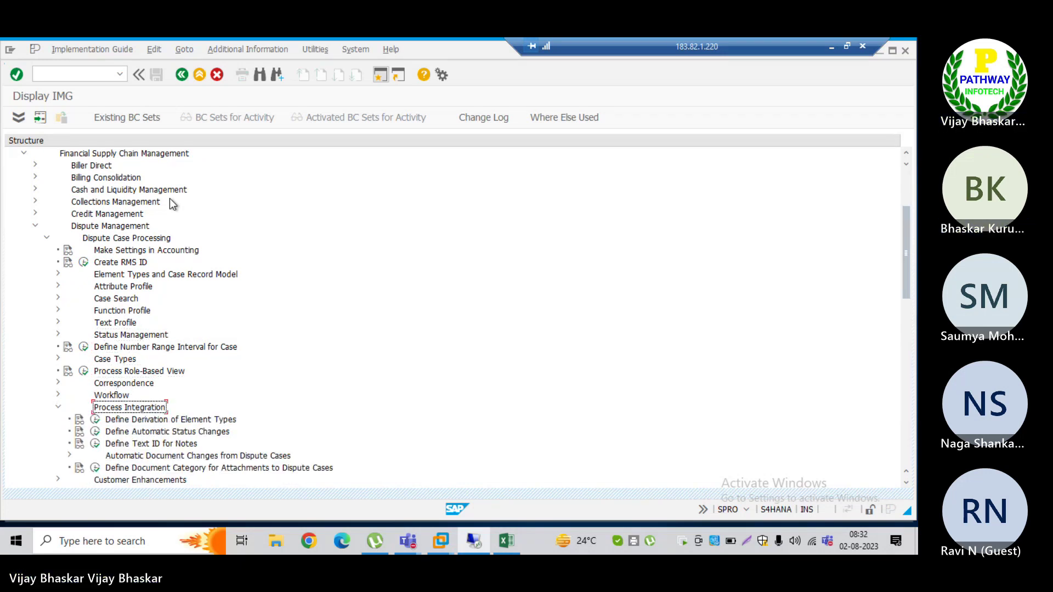
key(Down)
key(Down)
key(Down)
key(Down)
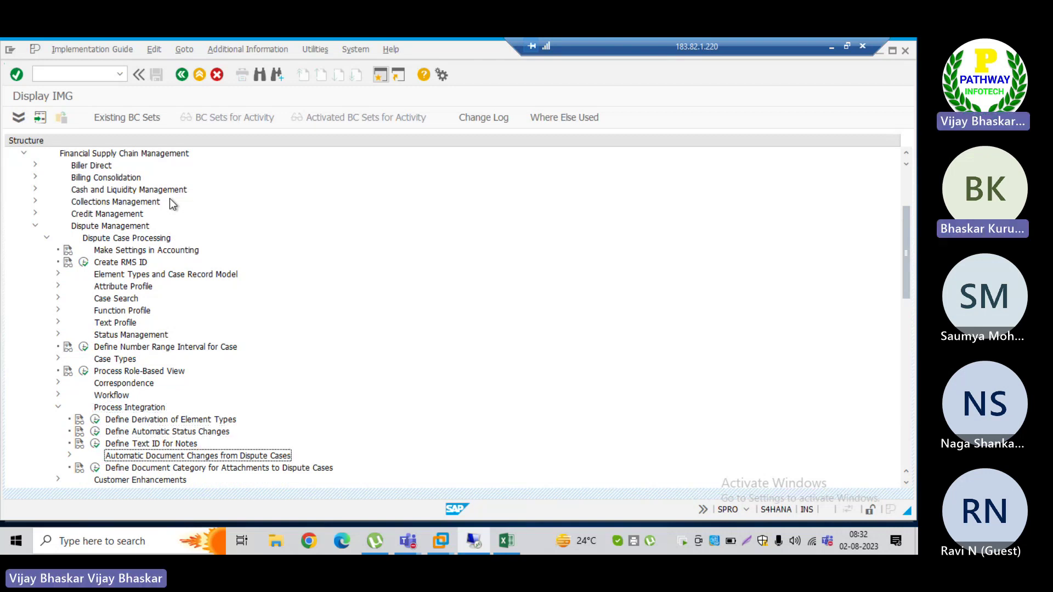
key(Right)
key(Down)
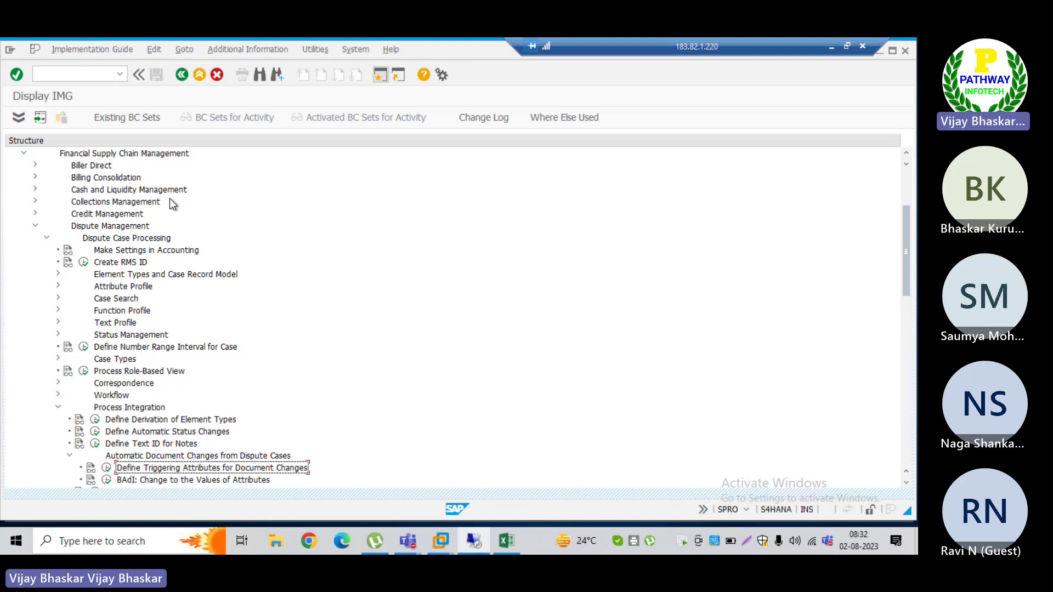
key(Down)
key(Down)
key(Up)
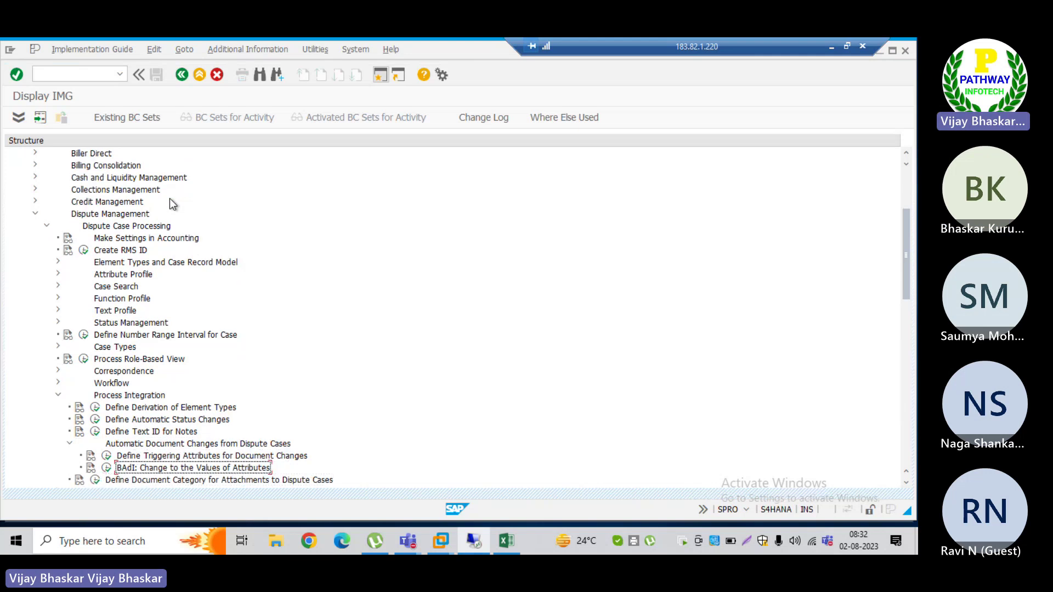
key(Left)
key(Left)
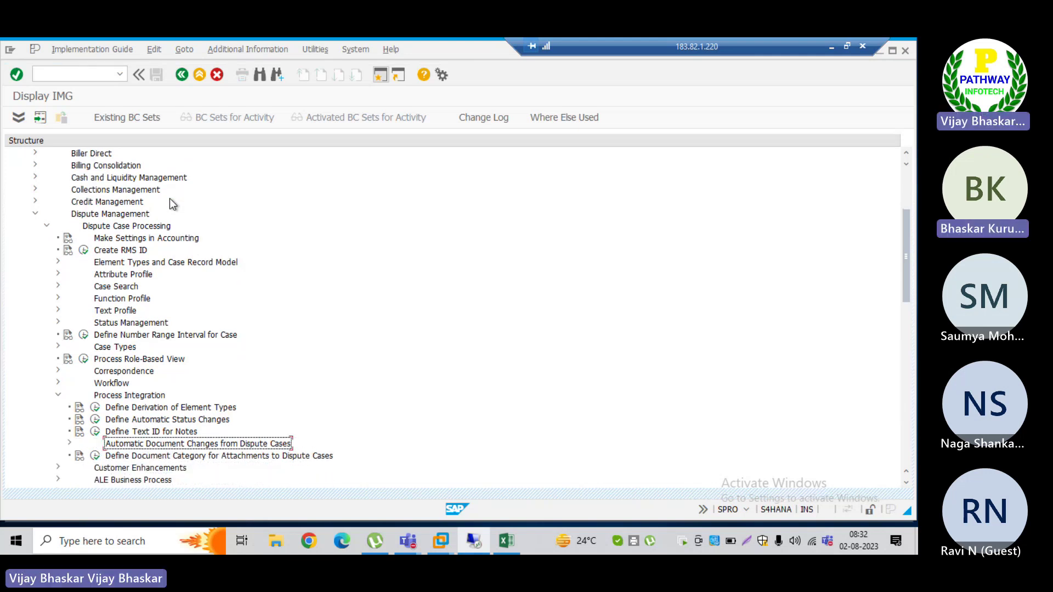
key(Up)
key(Up)
key(Left)
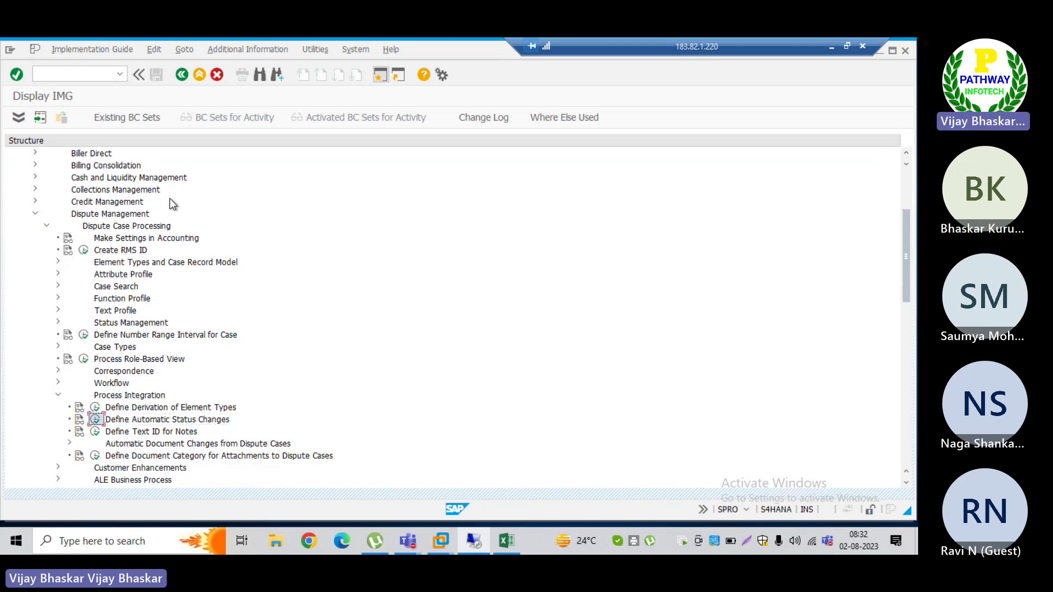
key(Return)
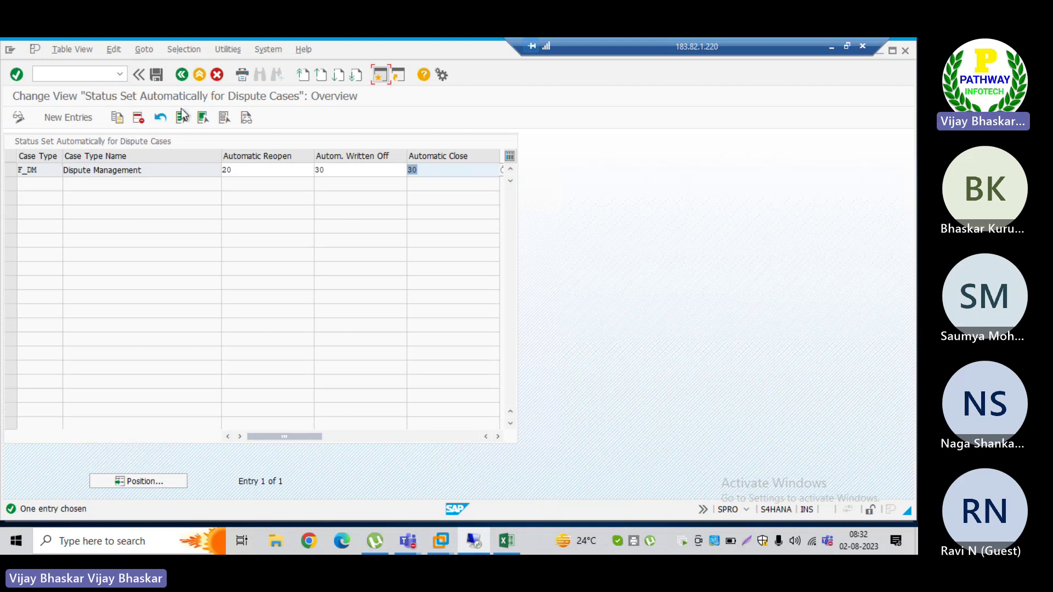
Step: Reopen Define Automatic Status Changes and list F_DM's Autom. Written Off statuses, 10 New to 50 Voided
click(182, 75)
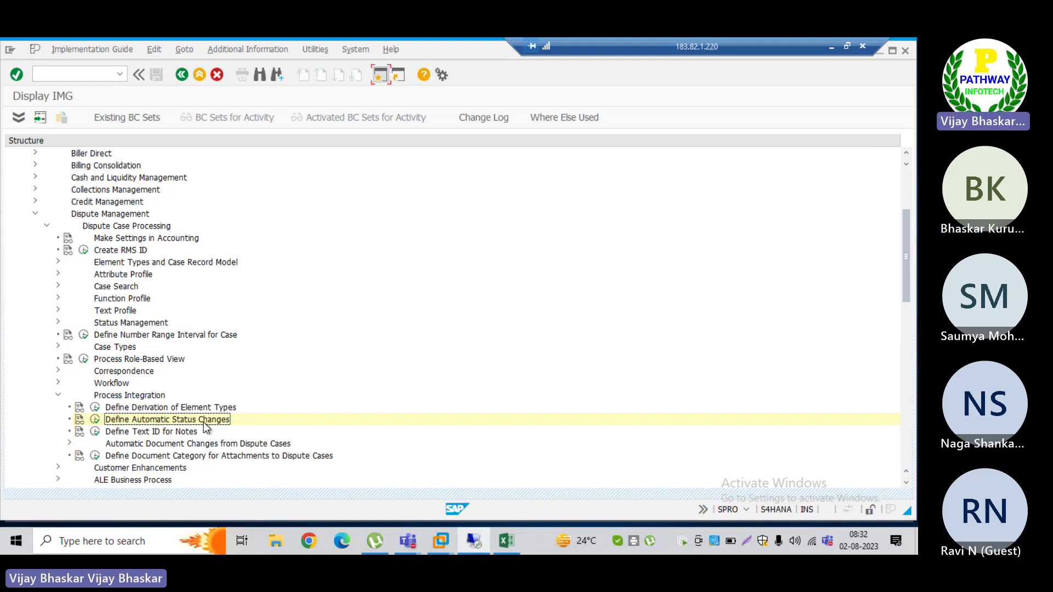
click(95, 420)
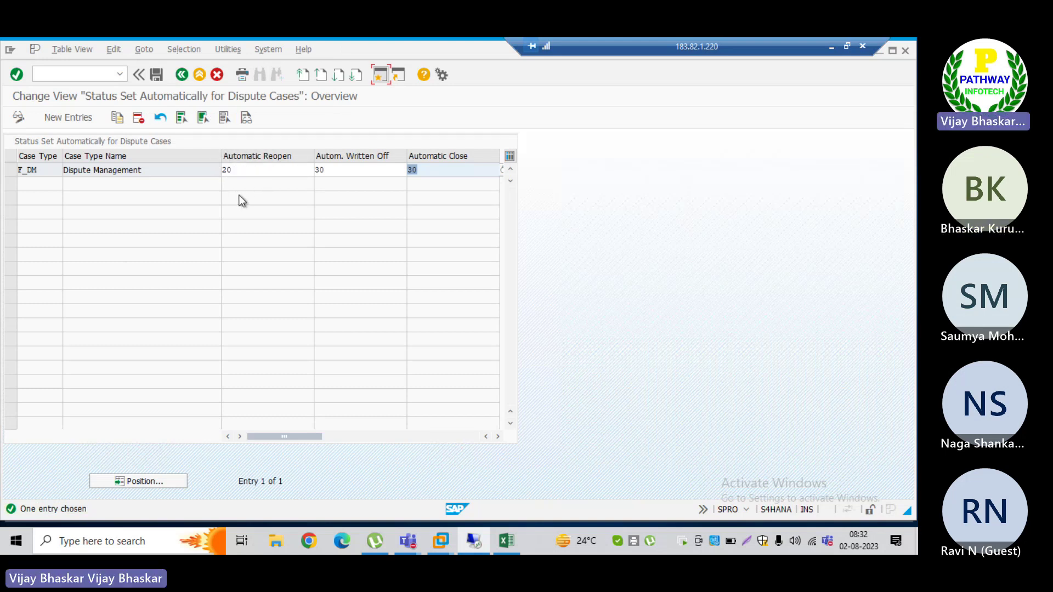
click(239, 169)
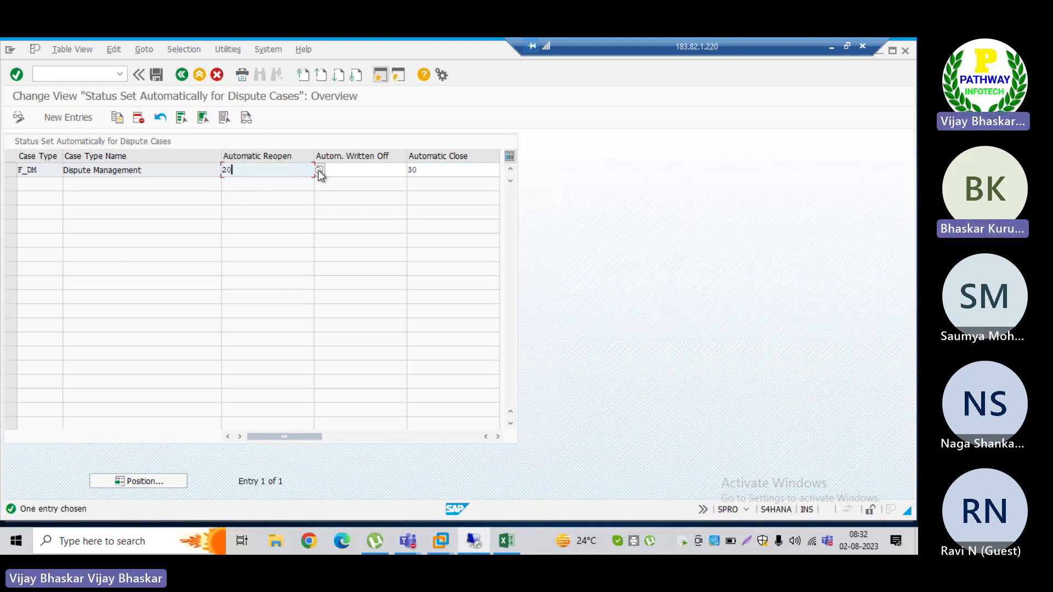
click(318, 170)
key(F4)
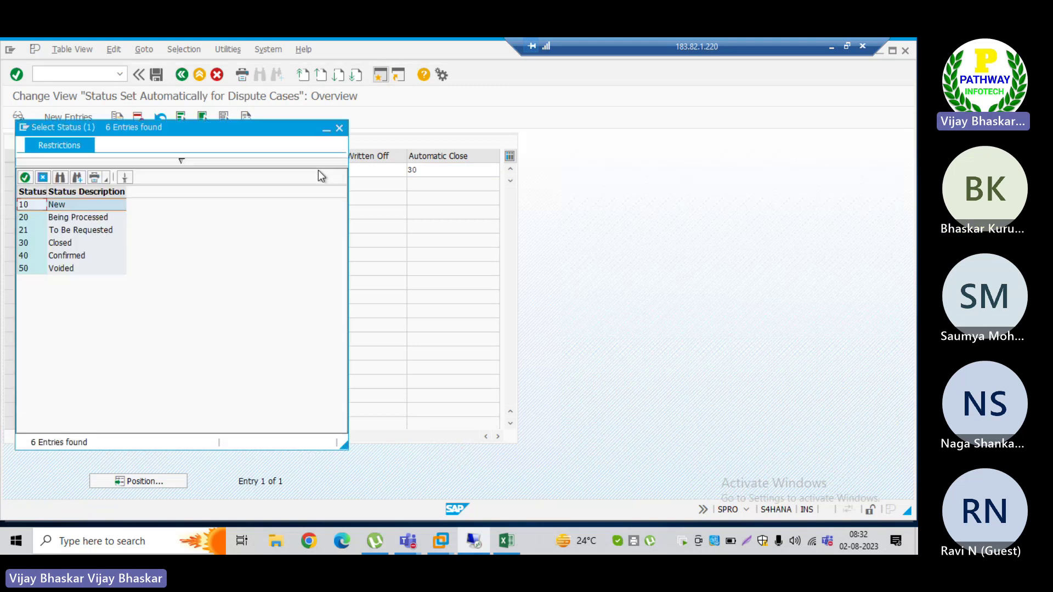
Step: Compare statuses Being Processed and 10 New, then bring up Manage Dispute Cases showing case 23 at New
click(63, 221)
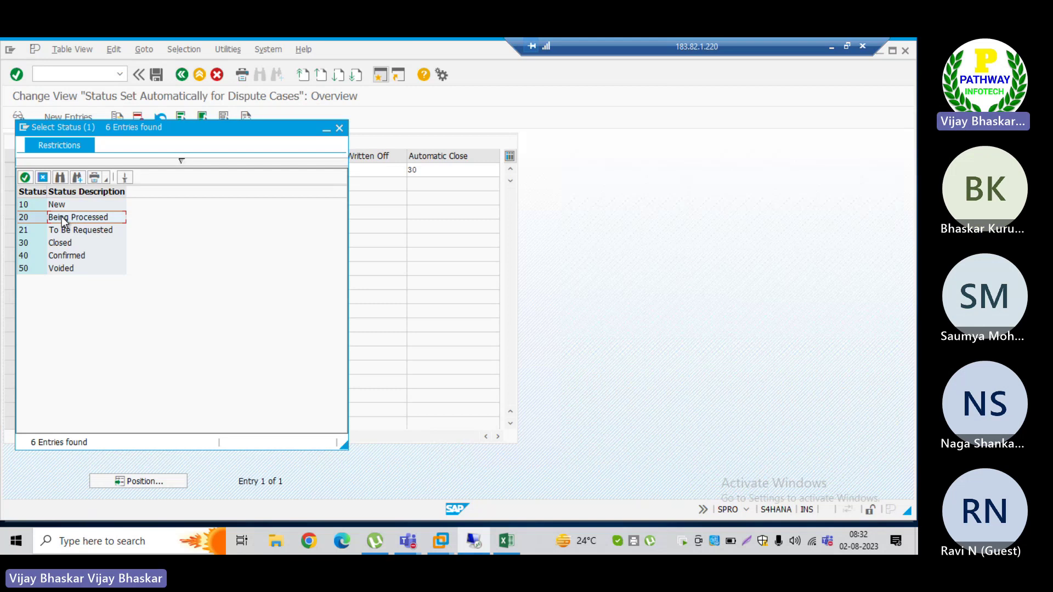
click(35, 203)
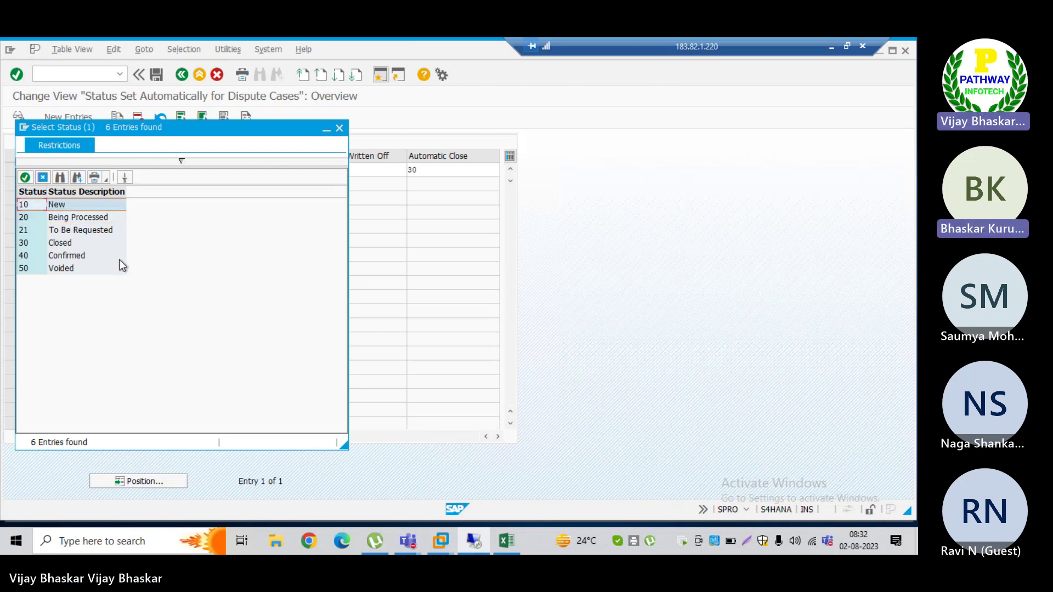
key(alt+Tab)
key(alt+Tab)
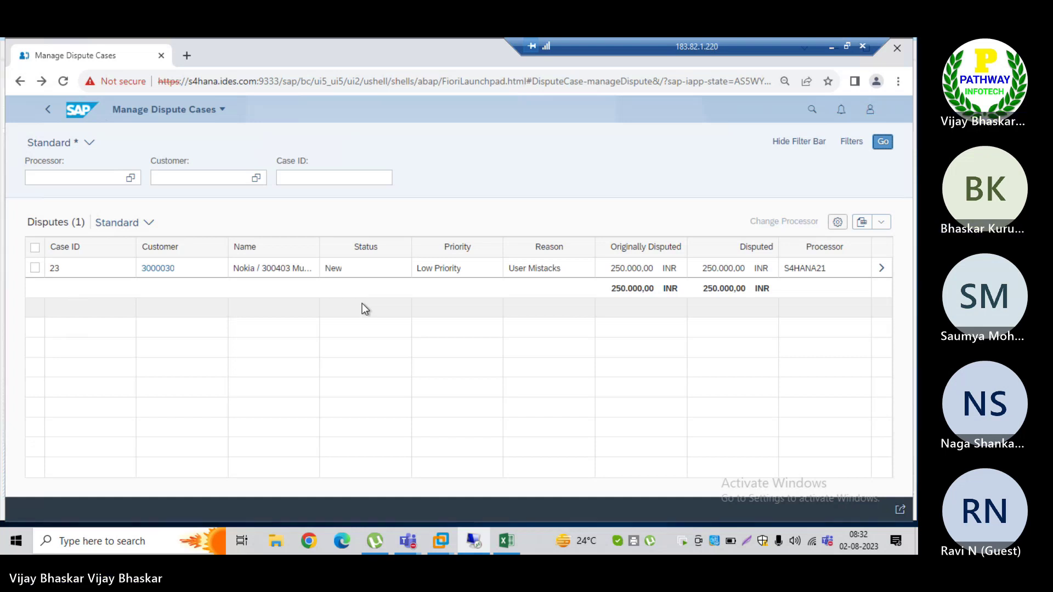
Step: Return to SAP GUI's Select Status list of six statuses, 10 New through 50 Voided
key(alt+Tab)
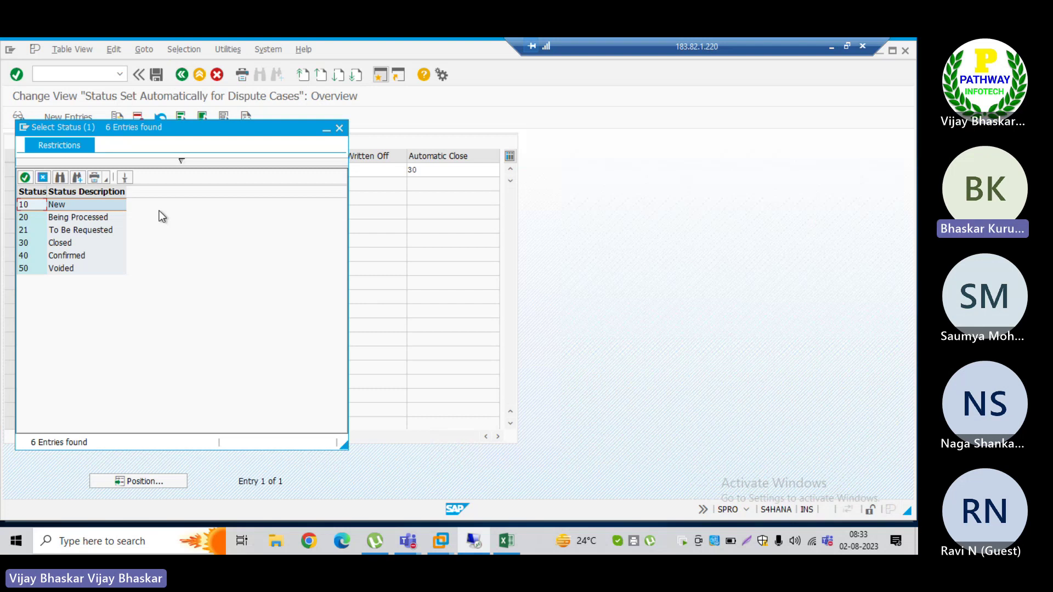
Step: Place the status list beside F_DM's automatic status table and highlight 20 Being Processed
key(alt+Tab)
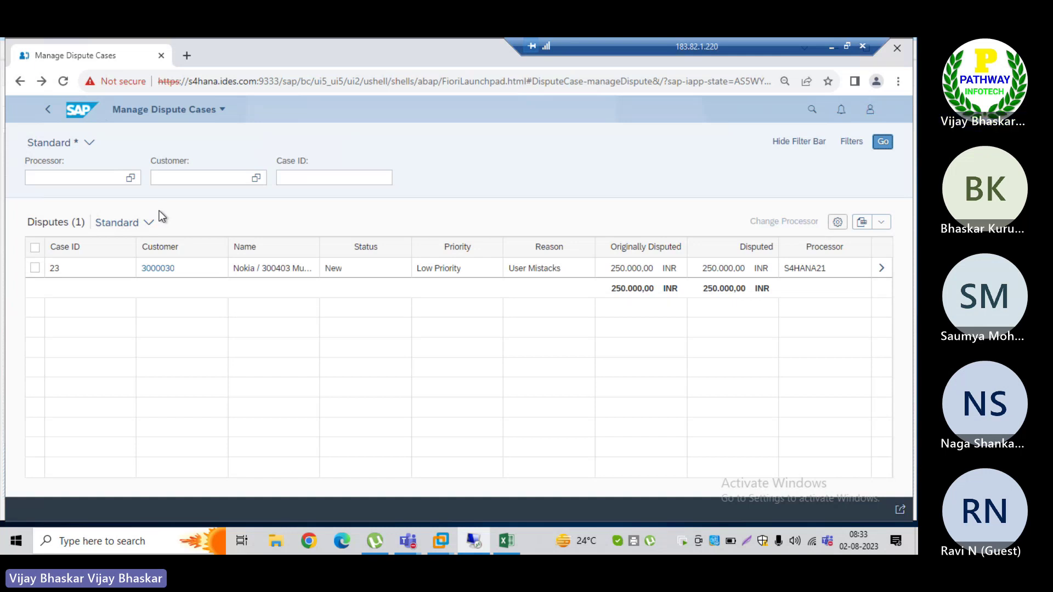
key(alt+Tab)
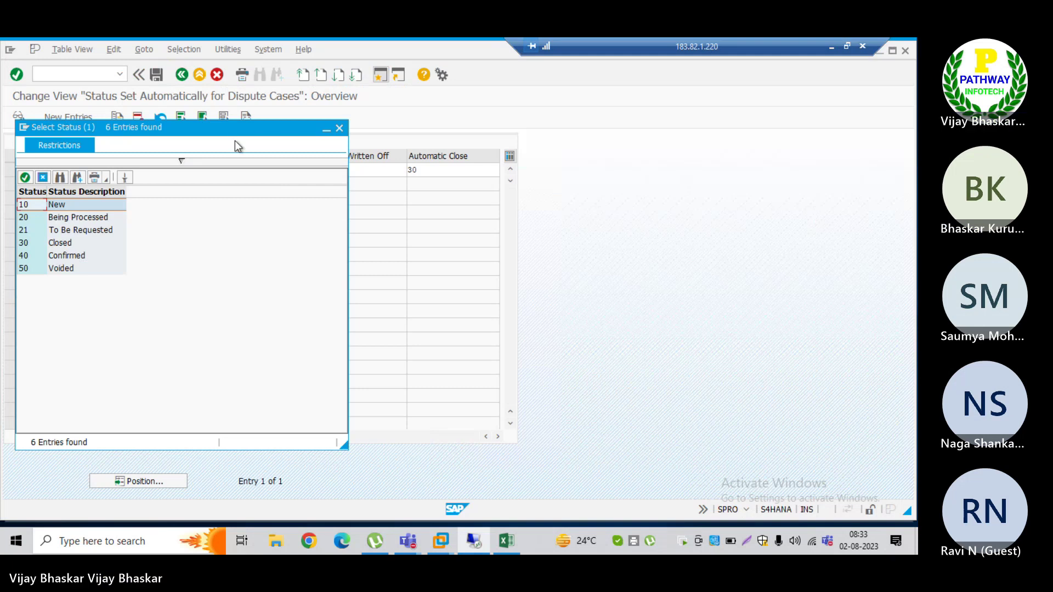
drag(234, 137, 723, 149)
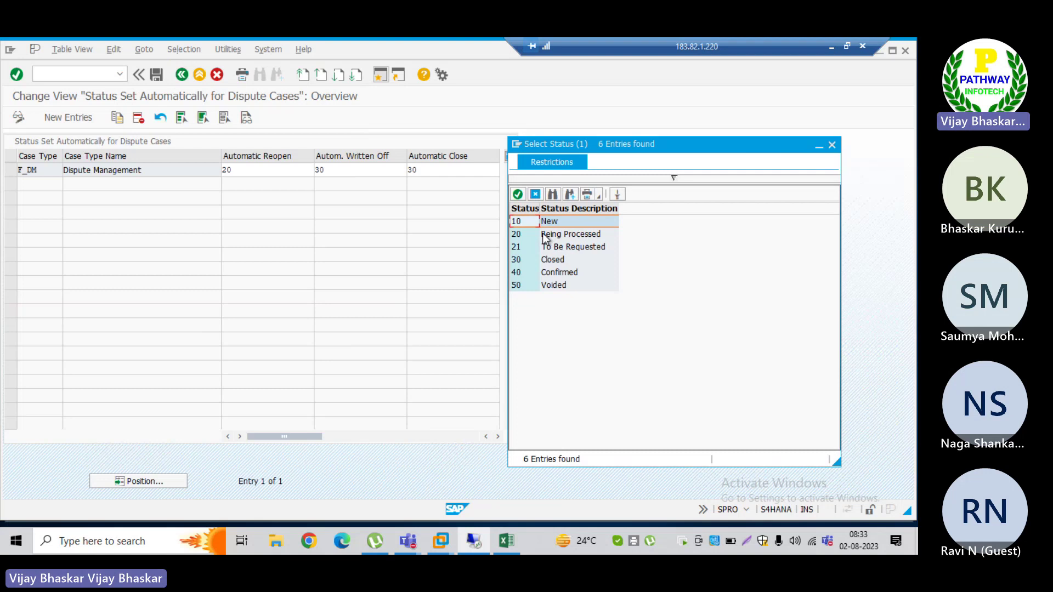
click(547, 236)
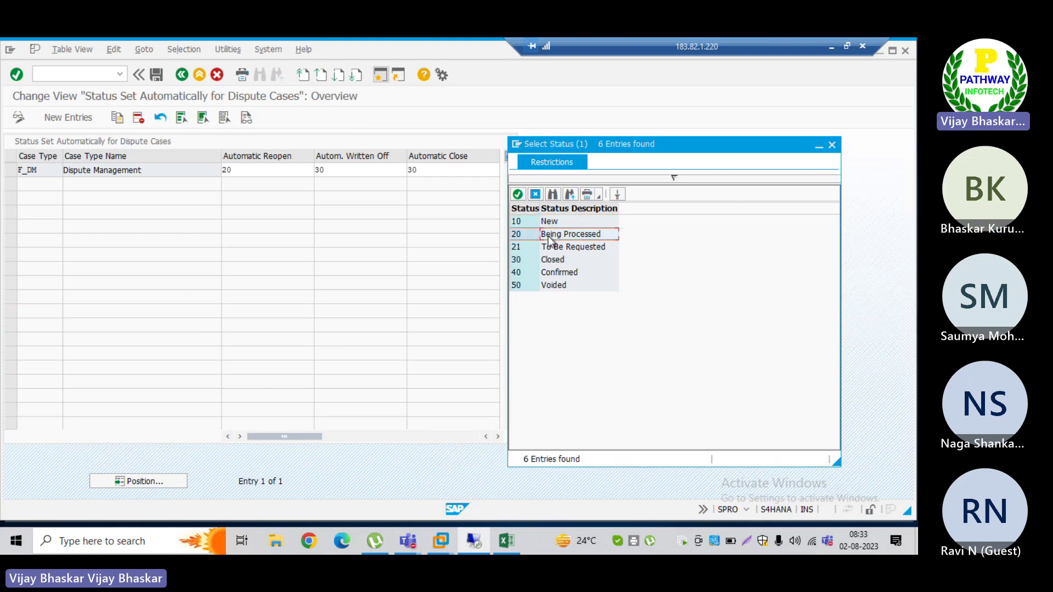